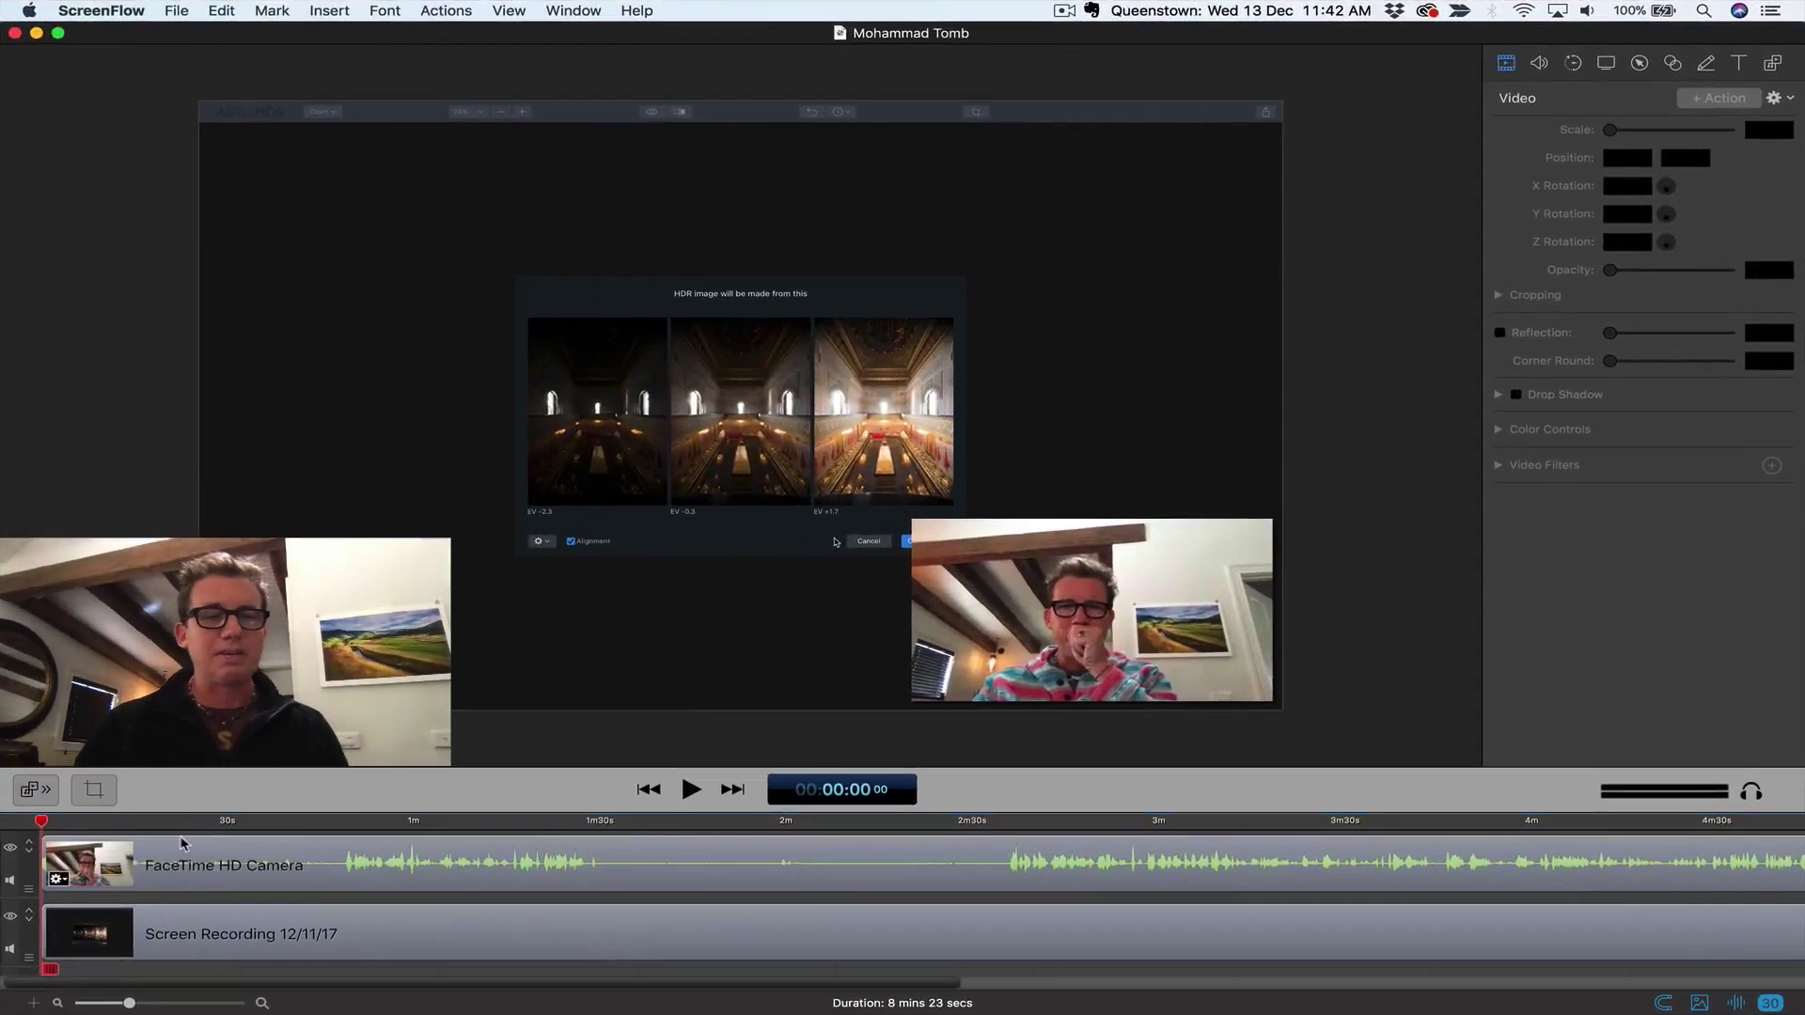
# Step: Play the recording from 0:30 and zoom the timeline in around the 48-second mark
pyautogui.moveTo(41, 822); pyautogui.dragTo(222, 837)
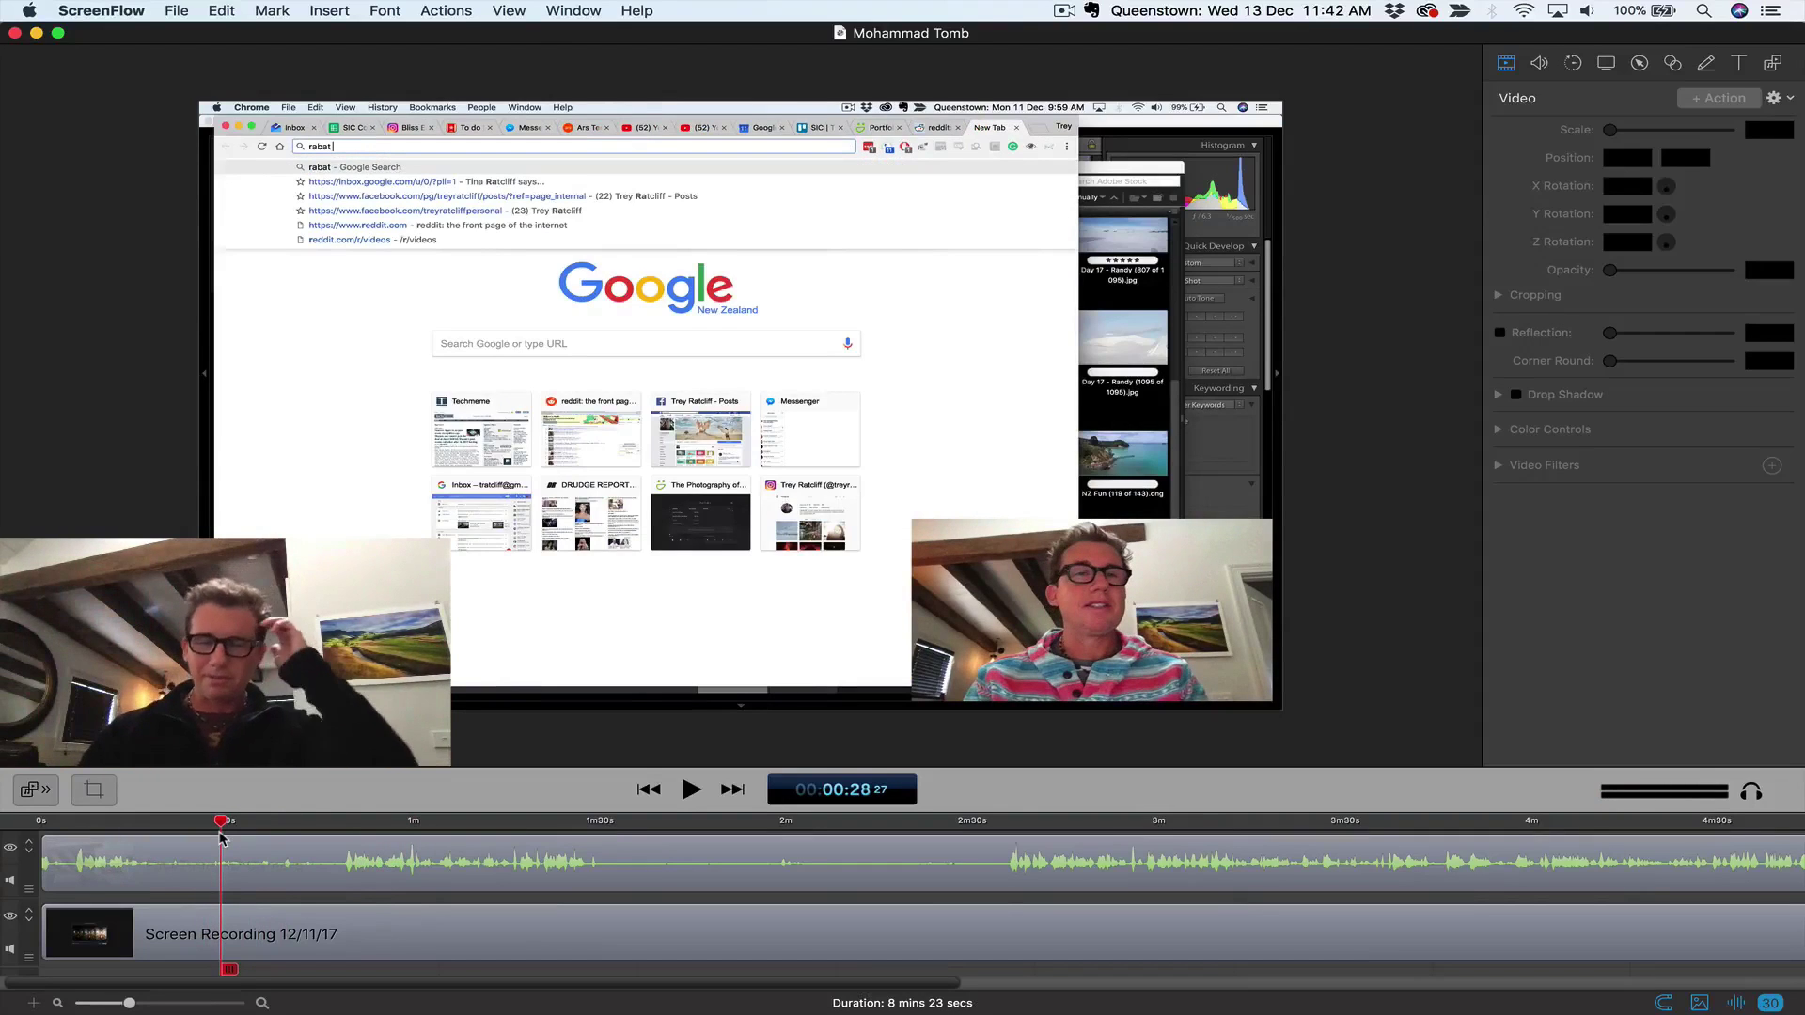
pyautogui.press('space')
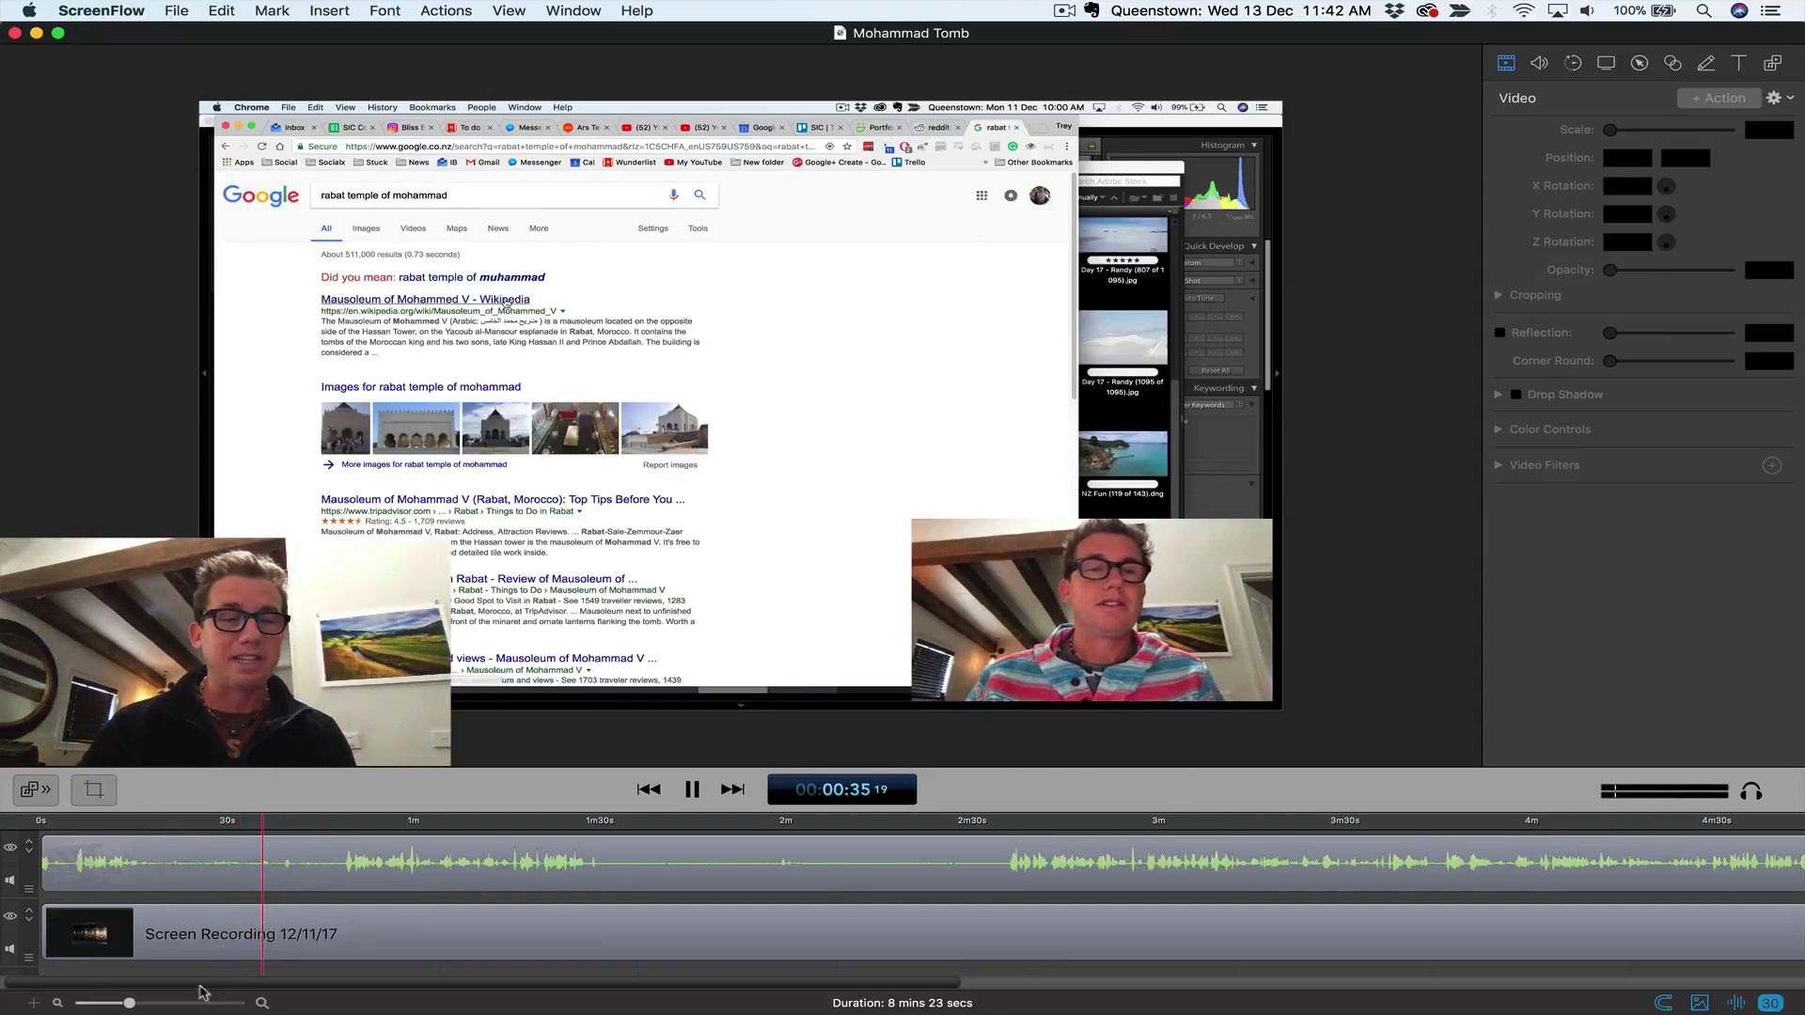
pyautogui.moveTo(129, 1003)
pyautogui.mouseDown()
pyautogui.moveTo(185, 1005)
pyautogui.moveTo(164, 1004)
pyautogui.mouseUp()
pyautogui.hscroll(5, 1187, 894)
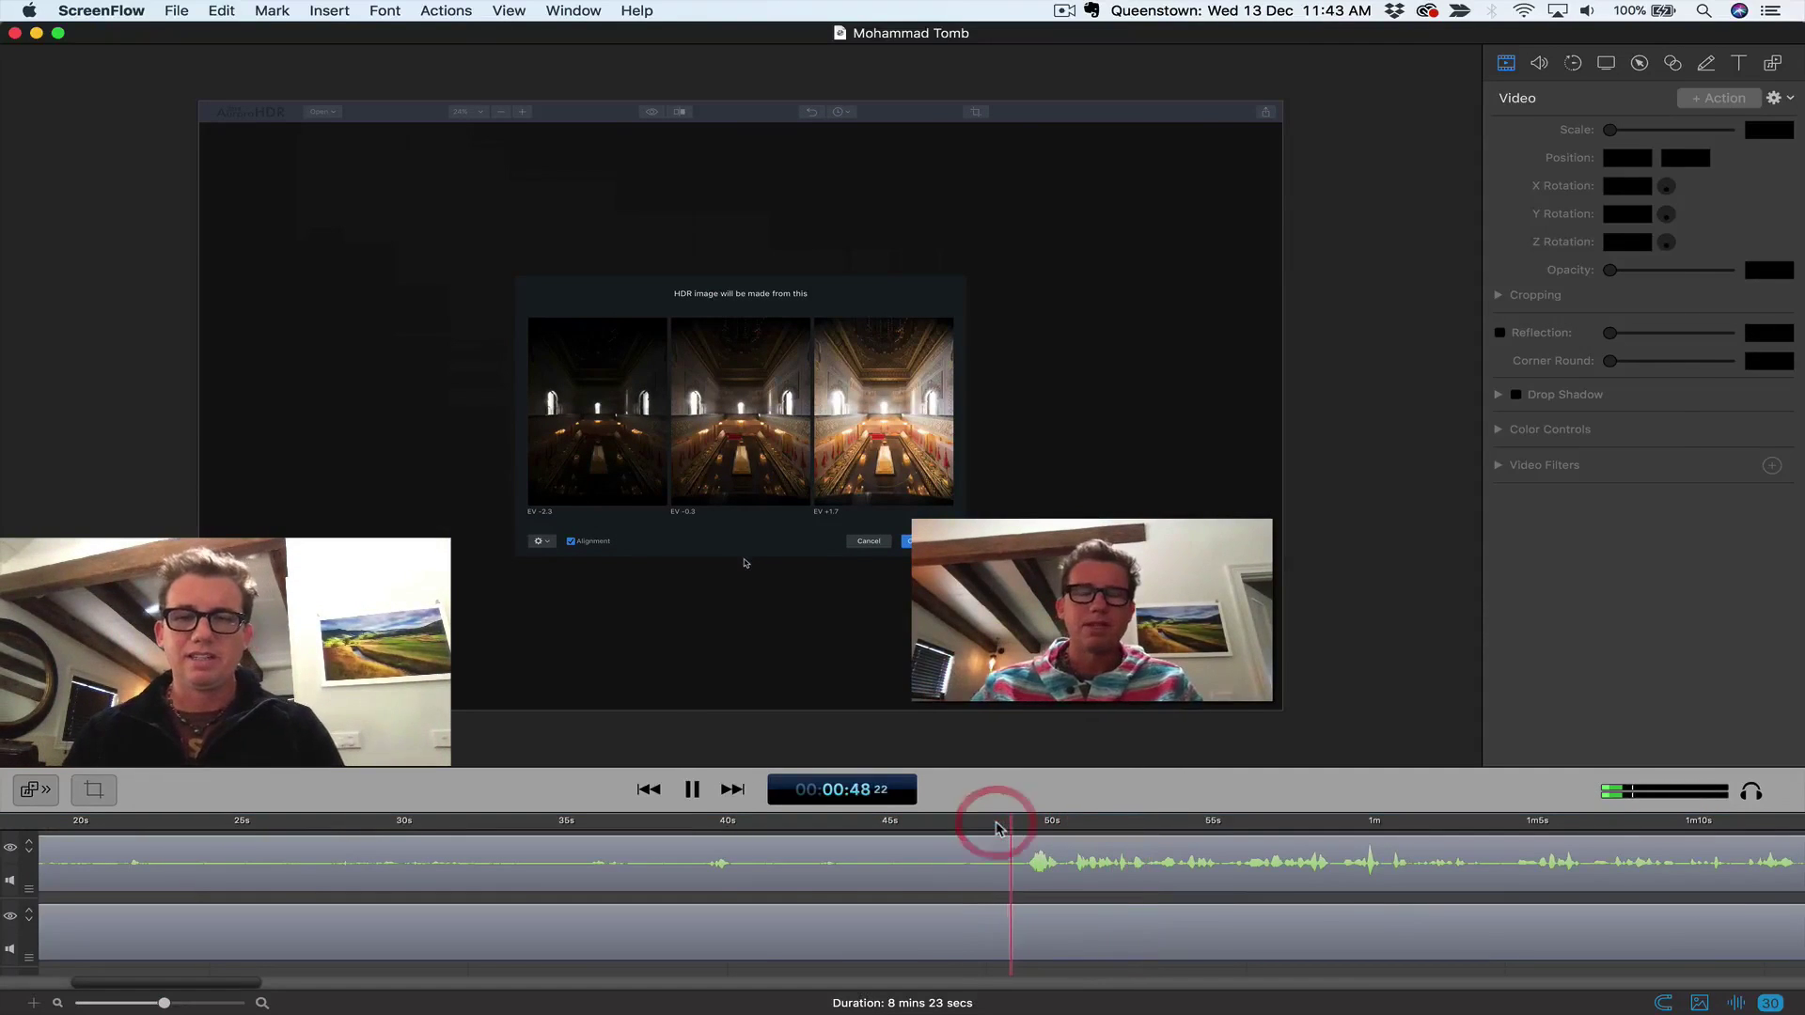
# Step: Split the webcam and screen recording clips at 49 seconds and delete their silent opening parts
pyautogui.moveTo(999, 828)
pyautogui.mouseDown()
pyautogui.moveTo(981, 824)
pyautogui.moveTo(1031, 824)
pyautogui.moveTo(1014, 824)
pyautogui.mouseUp()
pyautogui.click(1016, 873)
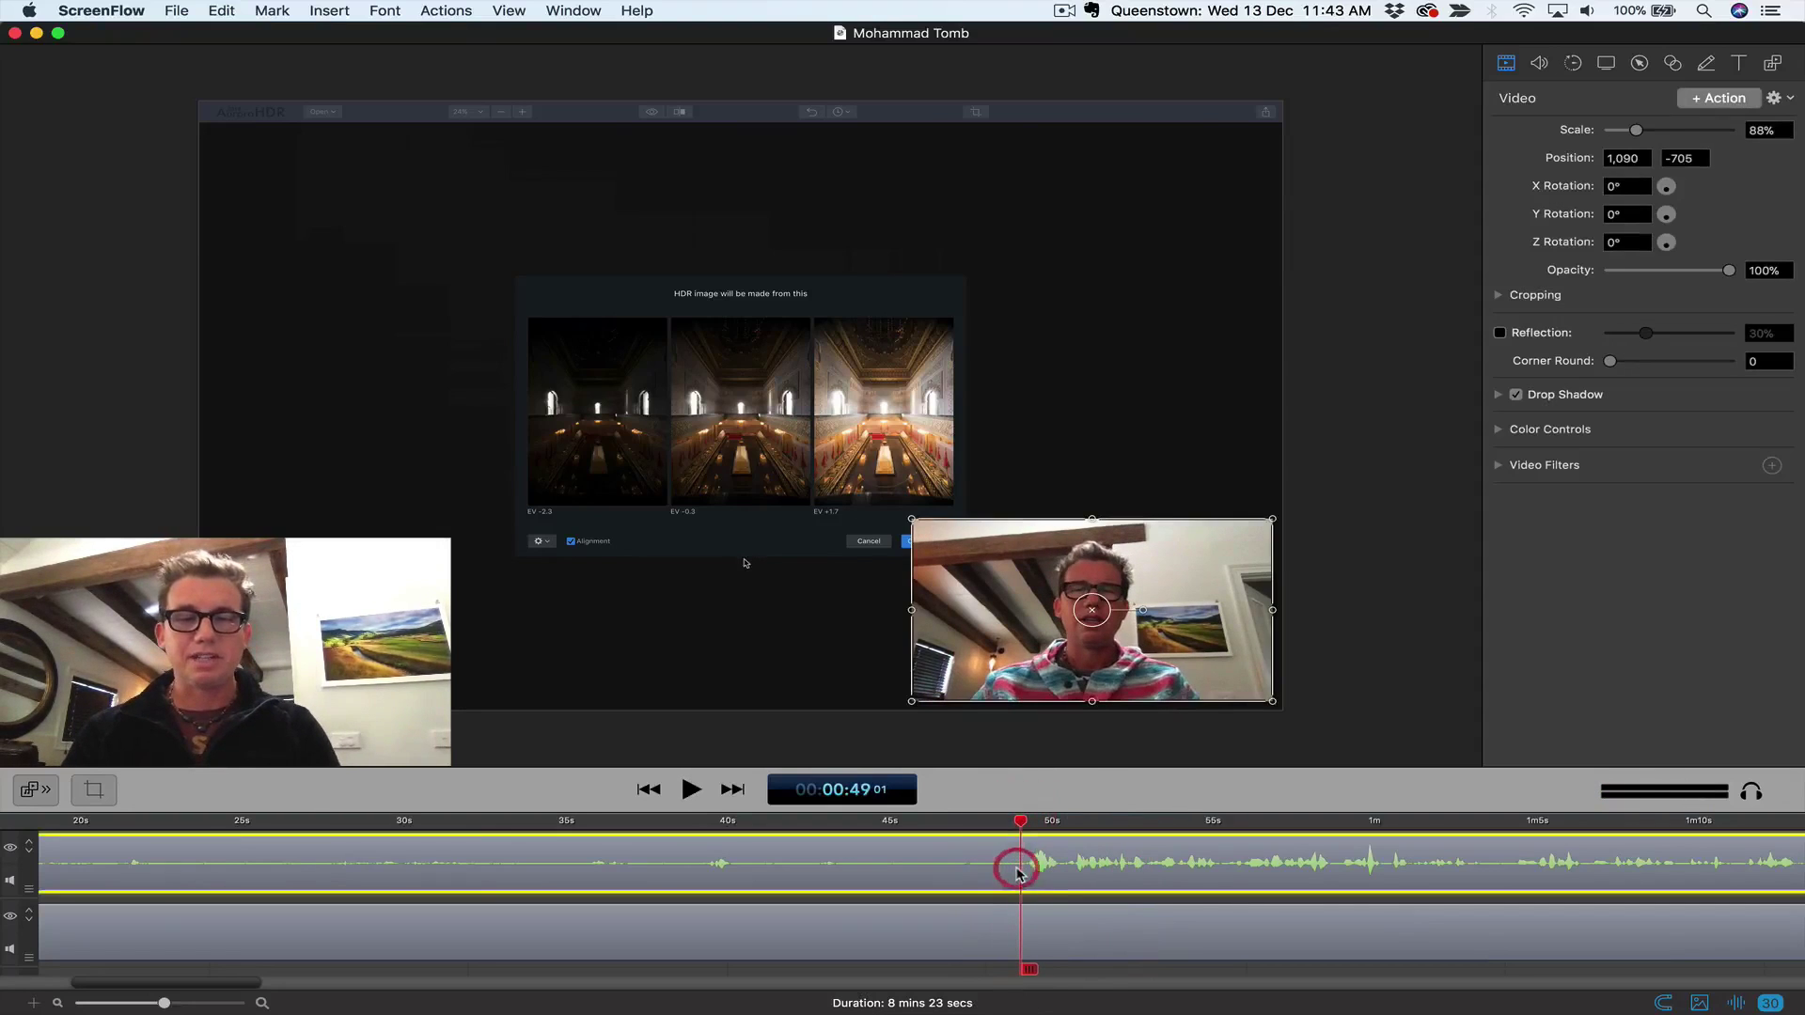
pyautogui.keyDown('shift'); pyautogui.click(981, 912); pyautogui.keyUp('shift')
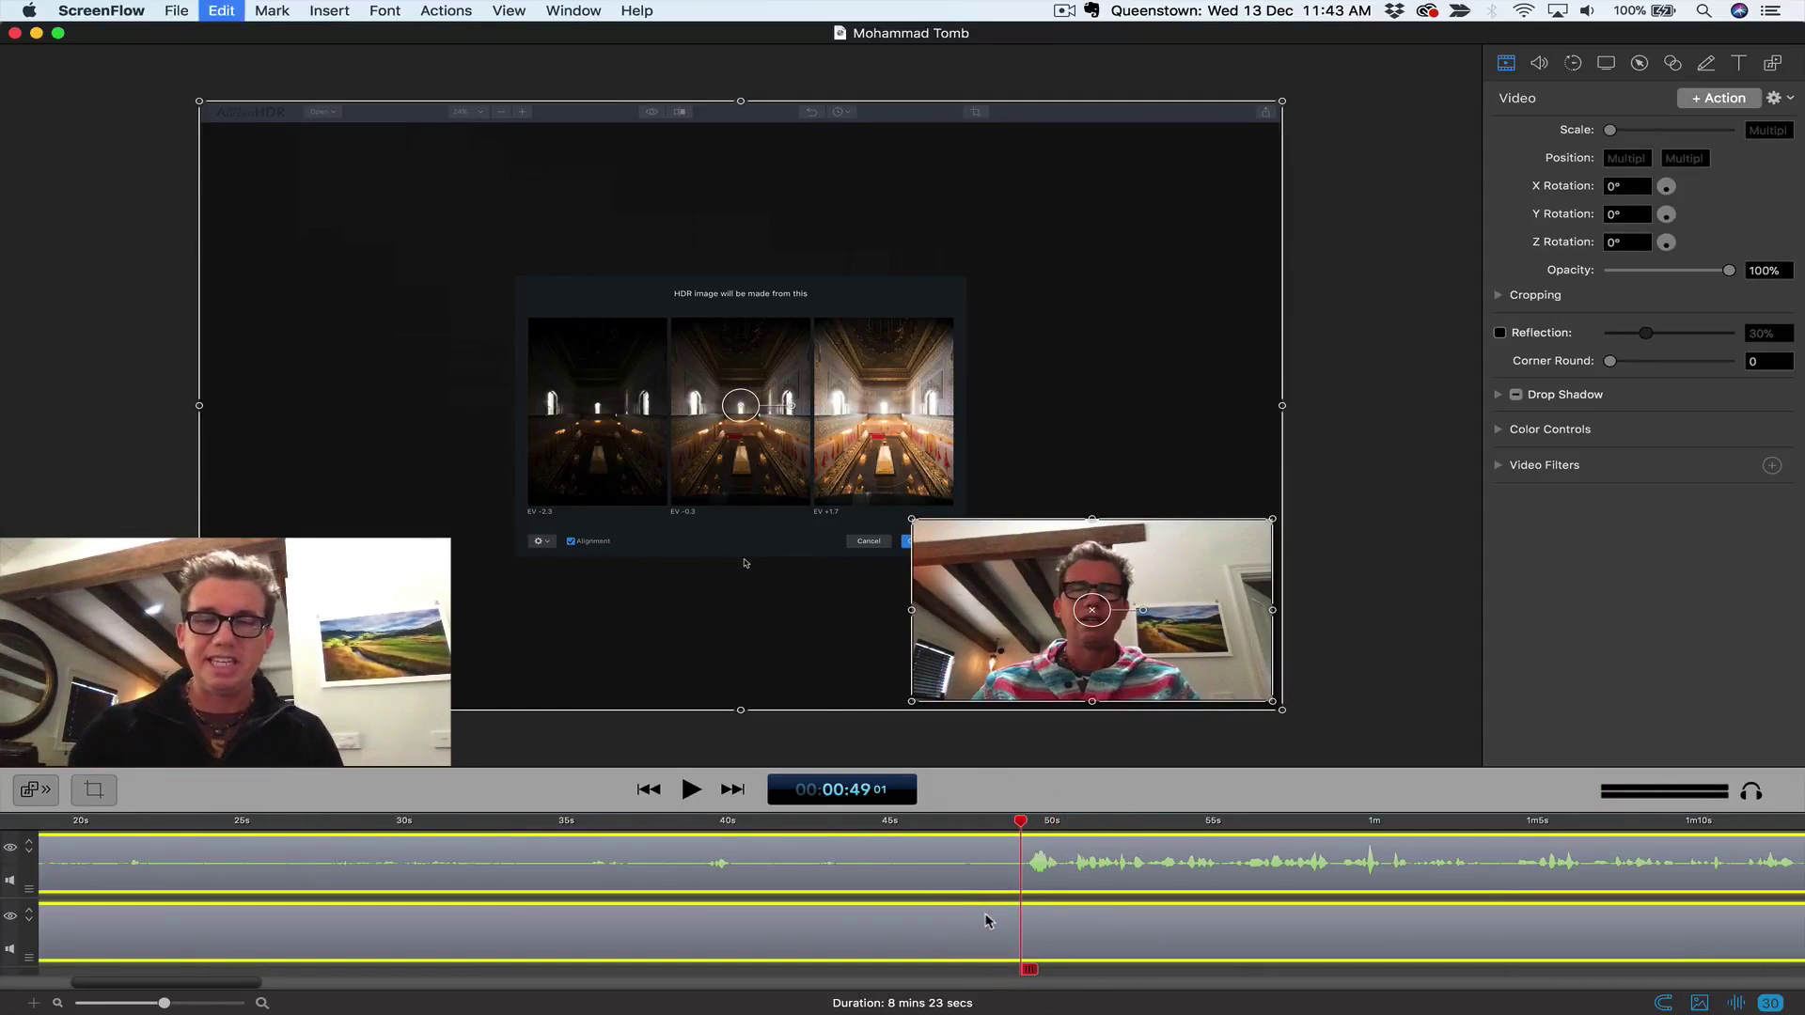
pyautogui.press('t')
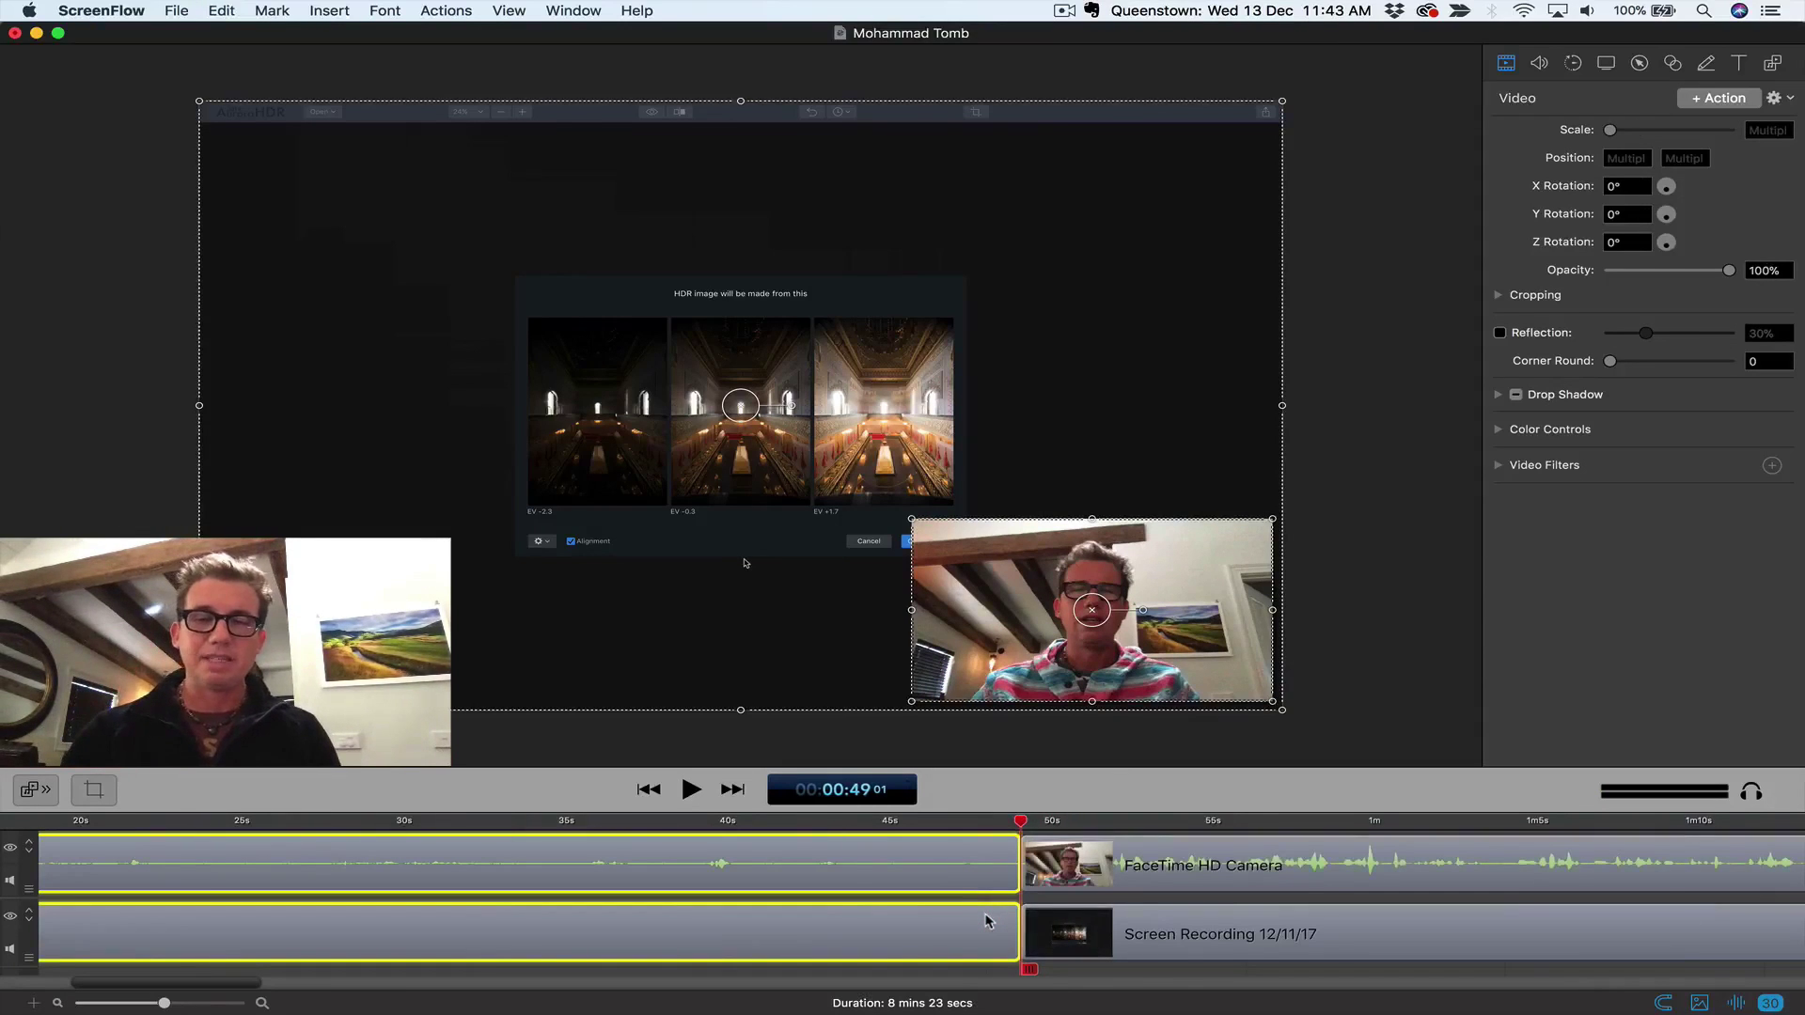
pyautogui.press('Delete')
# Step: Delete the leftover gaps so the project runs 7 mins 34 secs, then play from the start
pyautogui.click(949, 866)
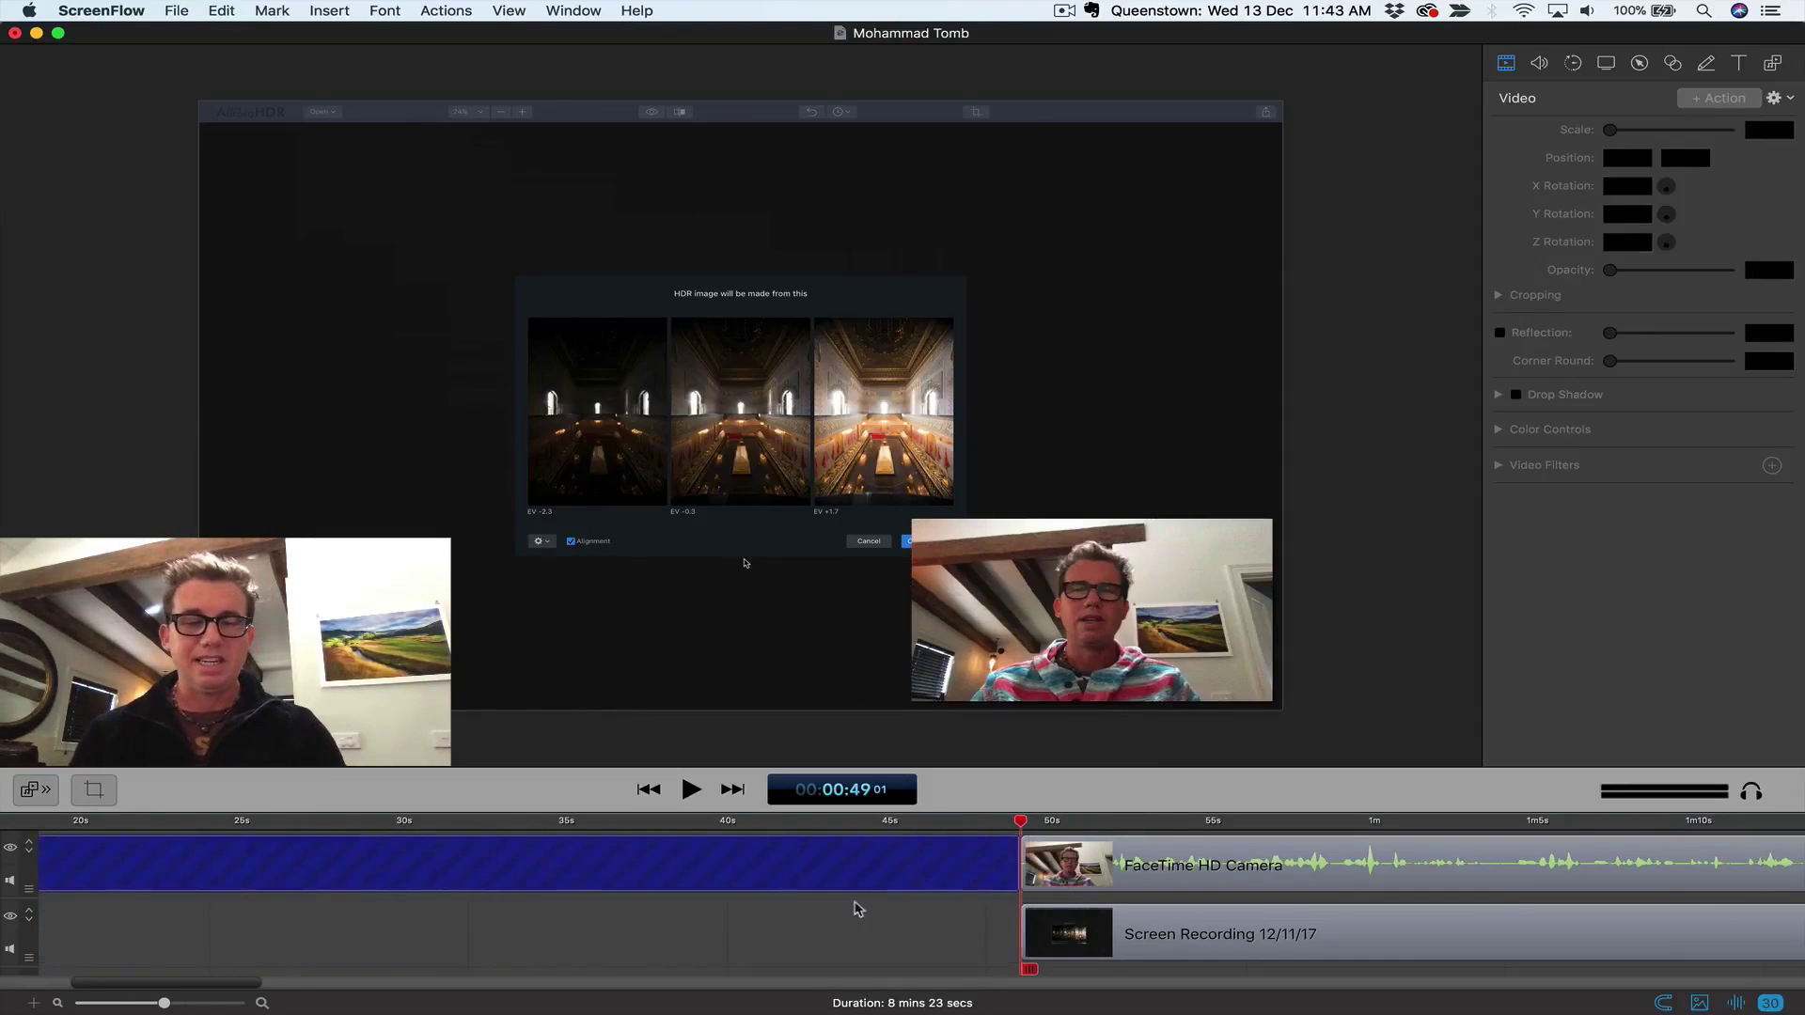
pyautogui.keyDown('shift'); pyautogui.click(844, 933); pyautogui.keyUp('shift')
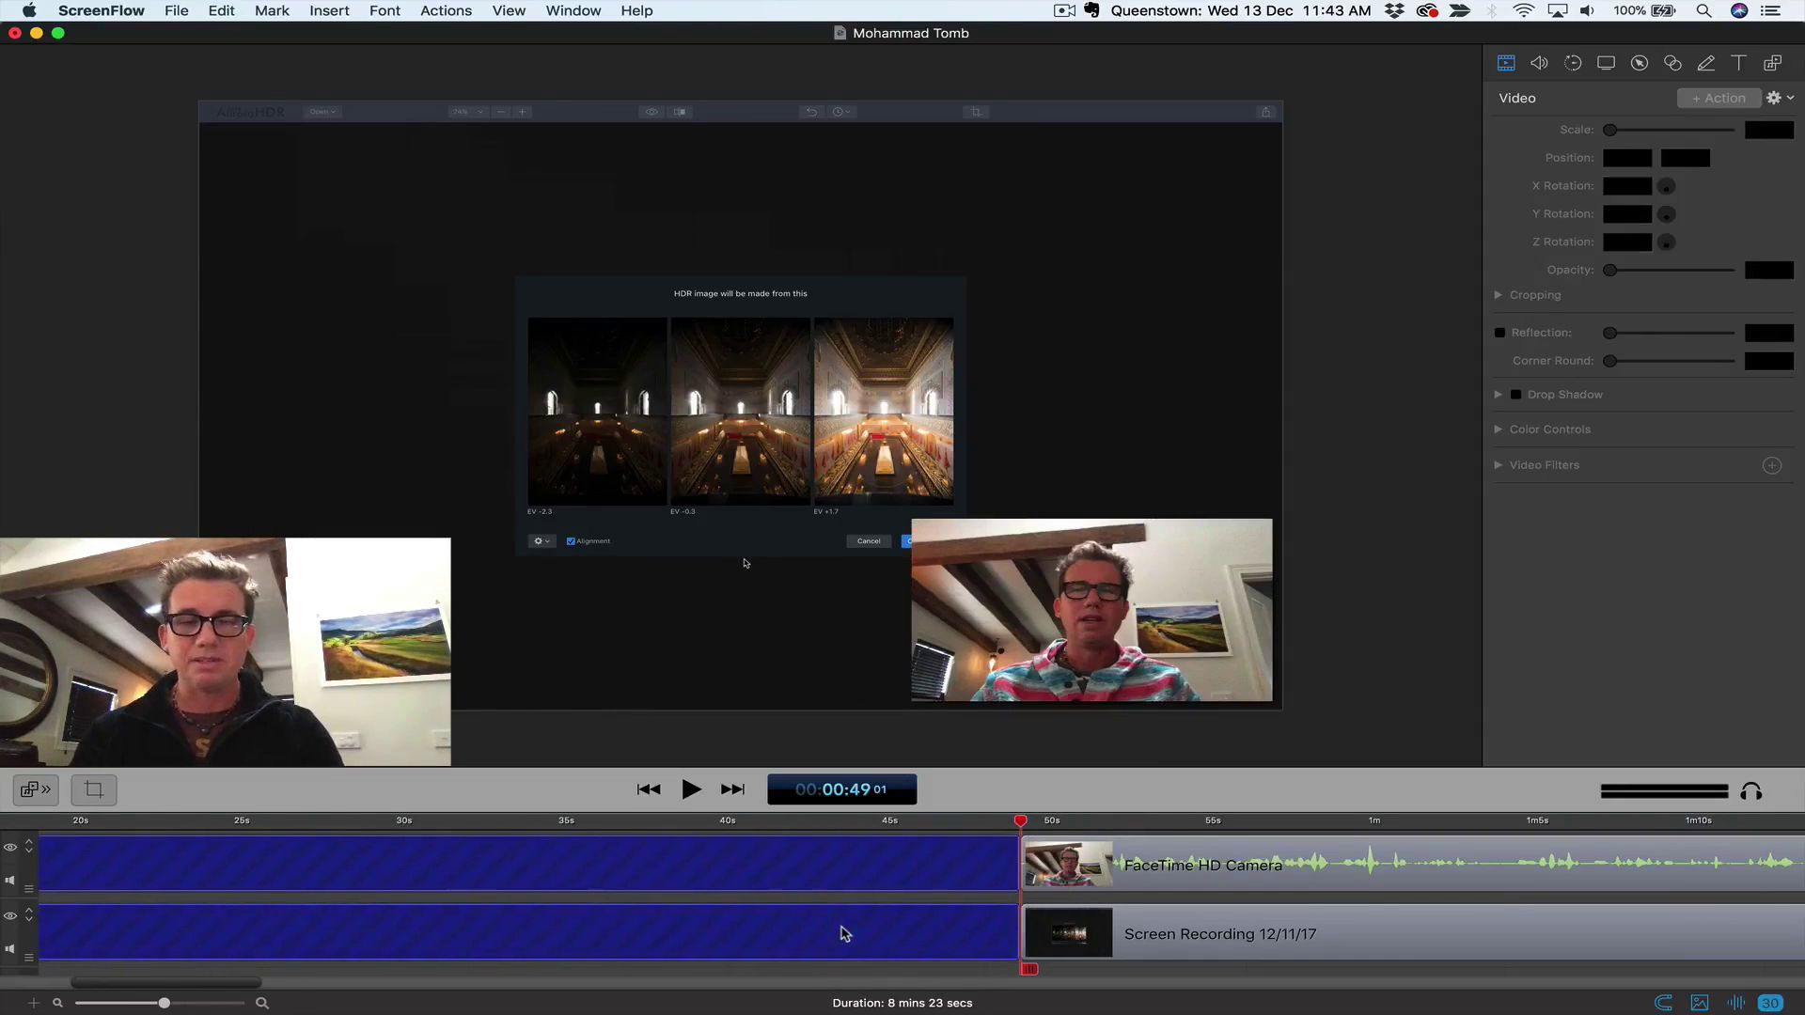
pyautogui.press('Delete')
pyautogui.hscroll(-10, 706, 911)
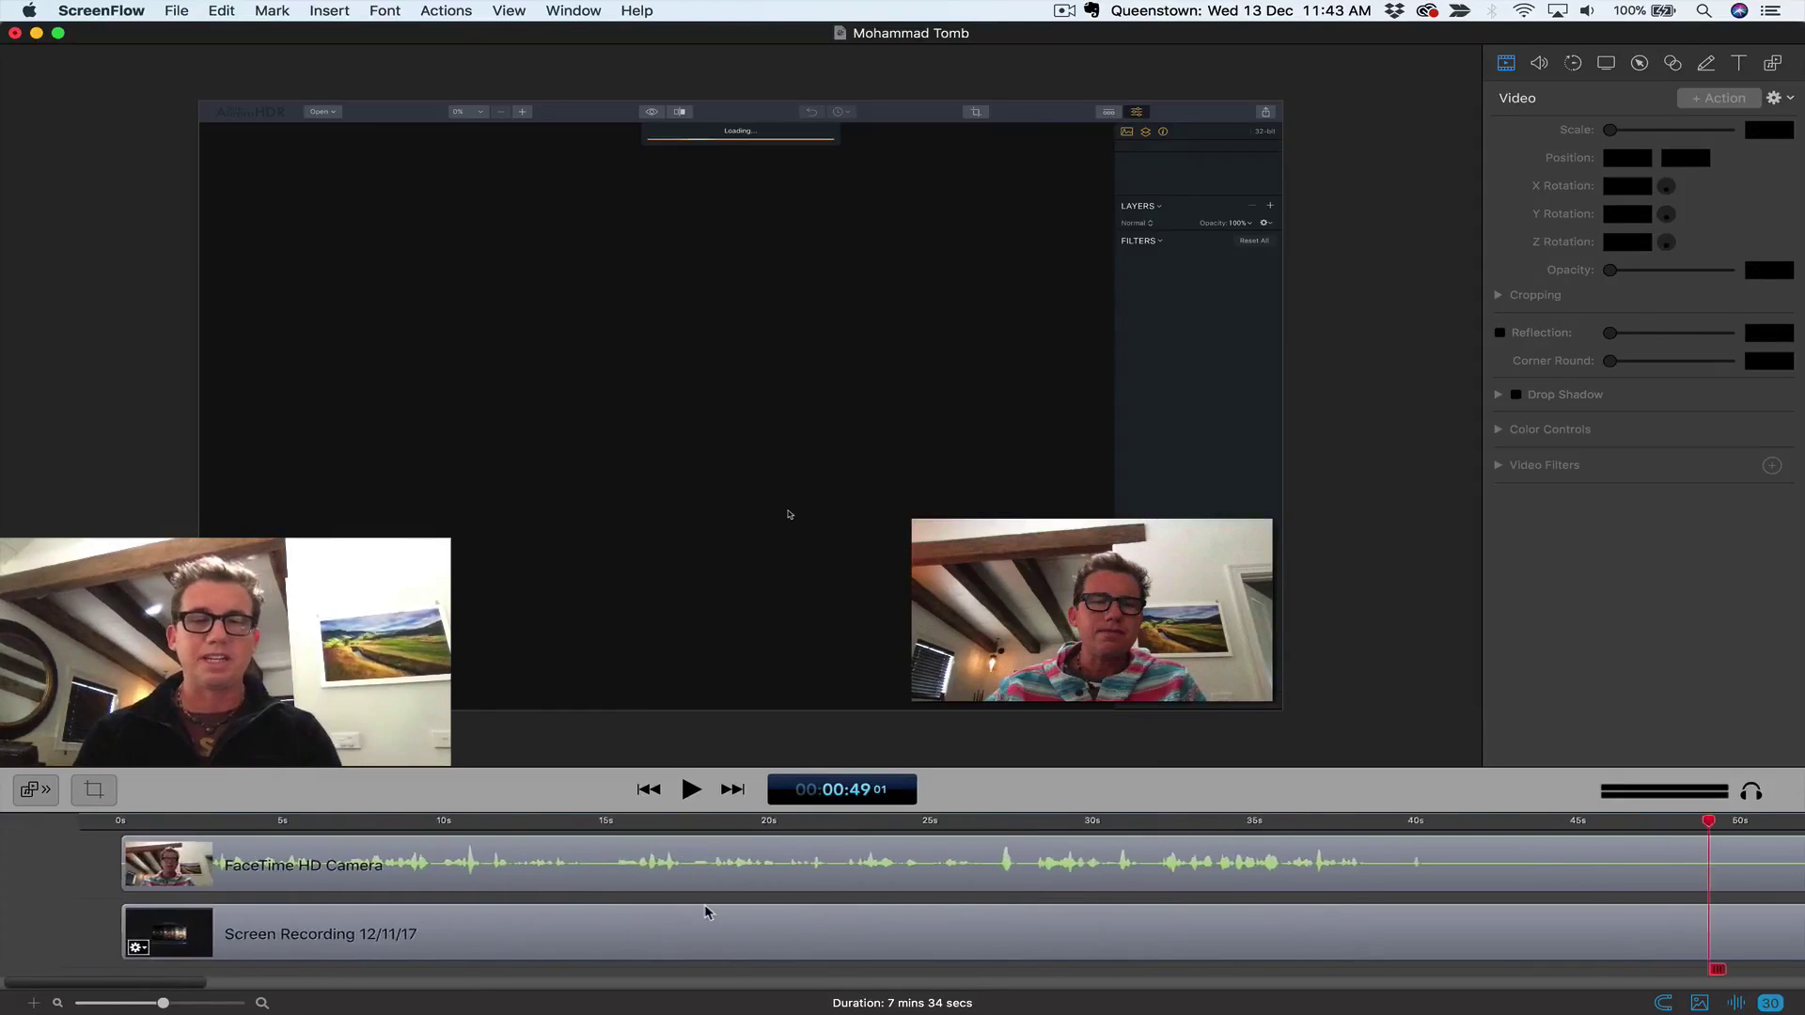
pyautogui.click(24, 823)
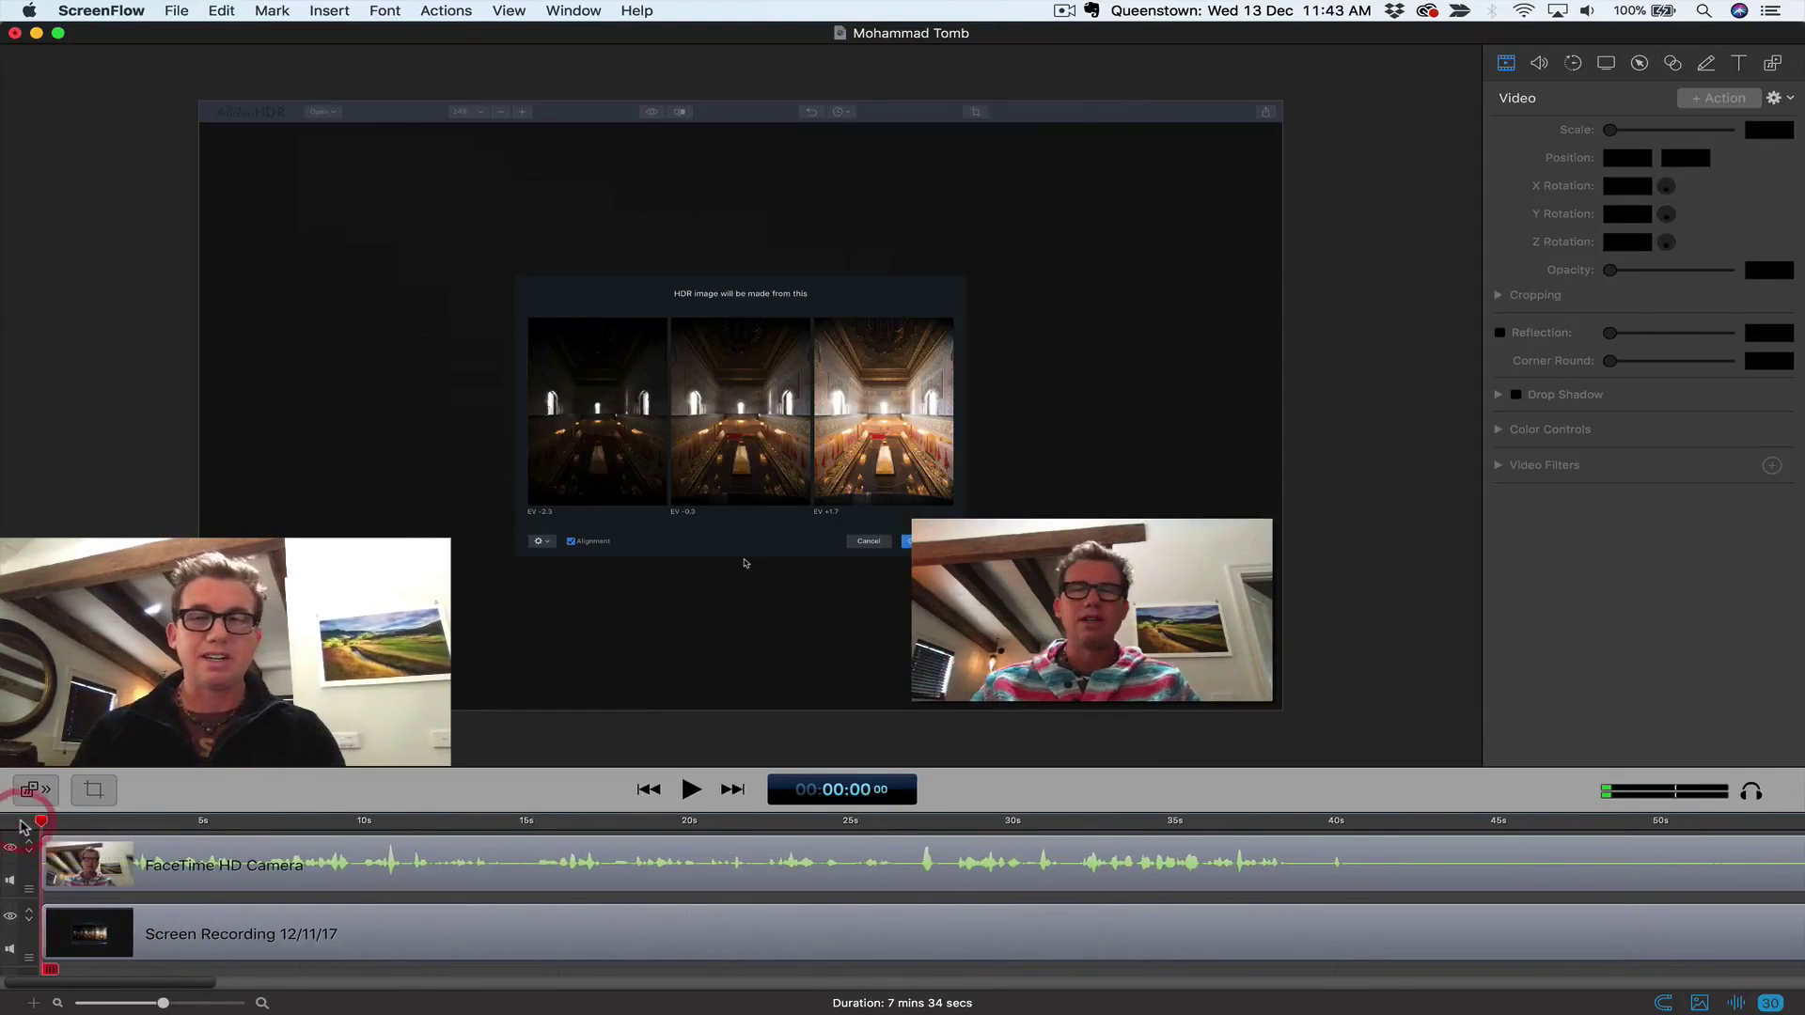
pyautogui.press('space')
pyautogui.press('space')
# Step: Add a starting transition to the Screen Recording clip
pyautogui.click(105, 872)
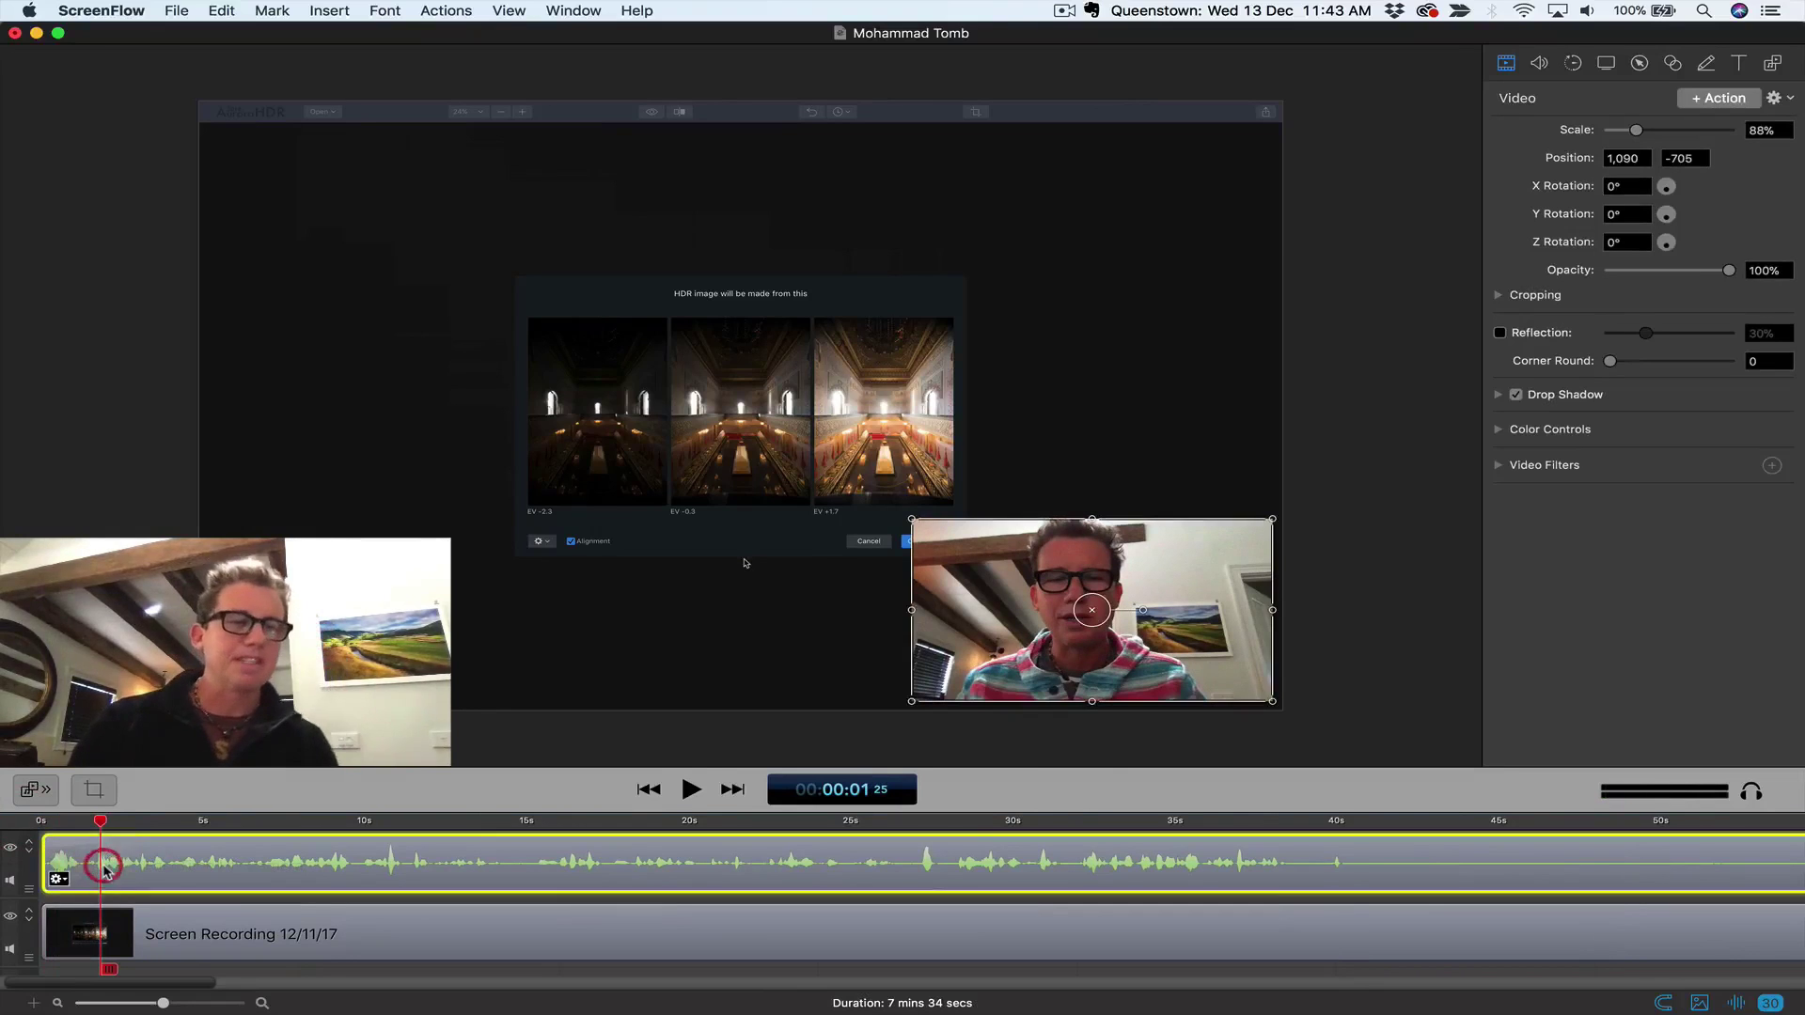
pyautogui.click(102, 926)
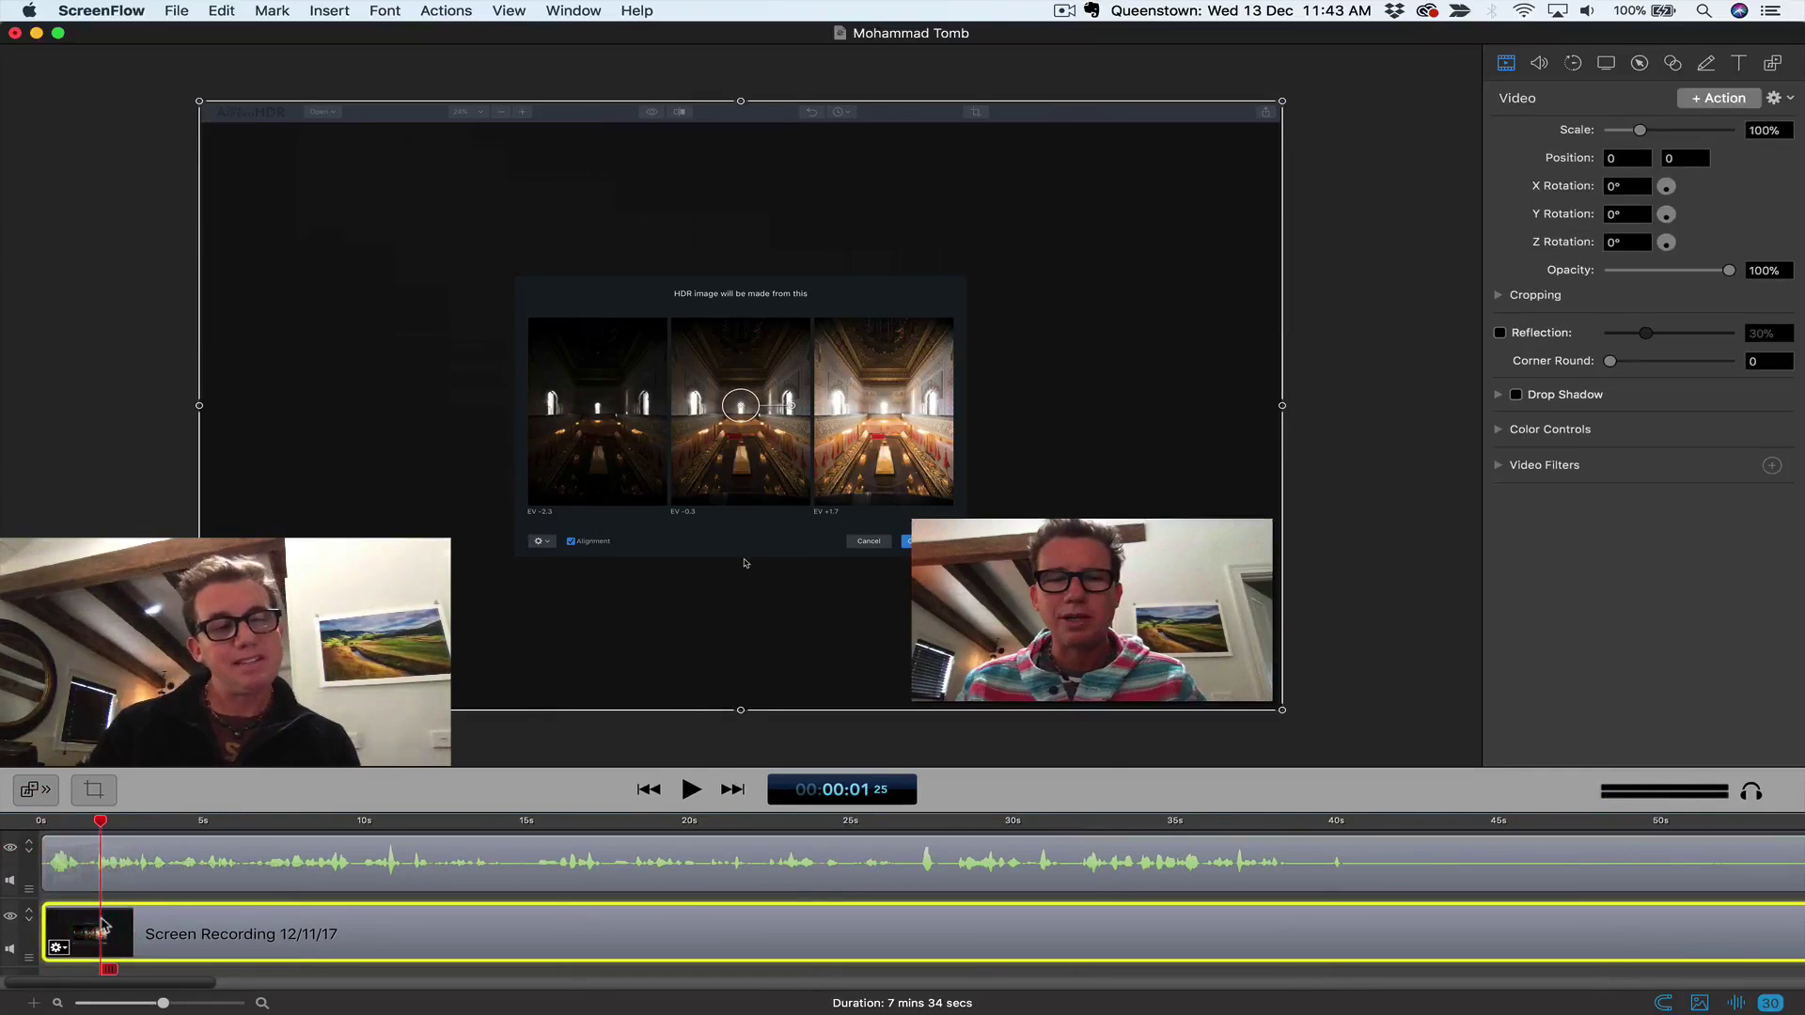
pyautogui.rightClick(103, 926)
pyautogui.click(240, 832)
# Step: Add a starting transition to the webcam clip and preview the fade-in from the start
pyautogui.click(94, 855)
pyautogui.rightClick(94, 856)
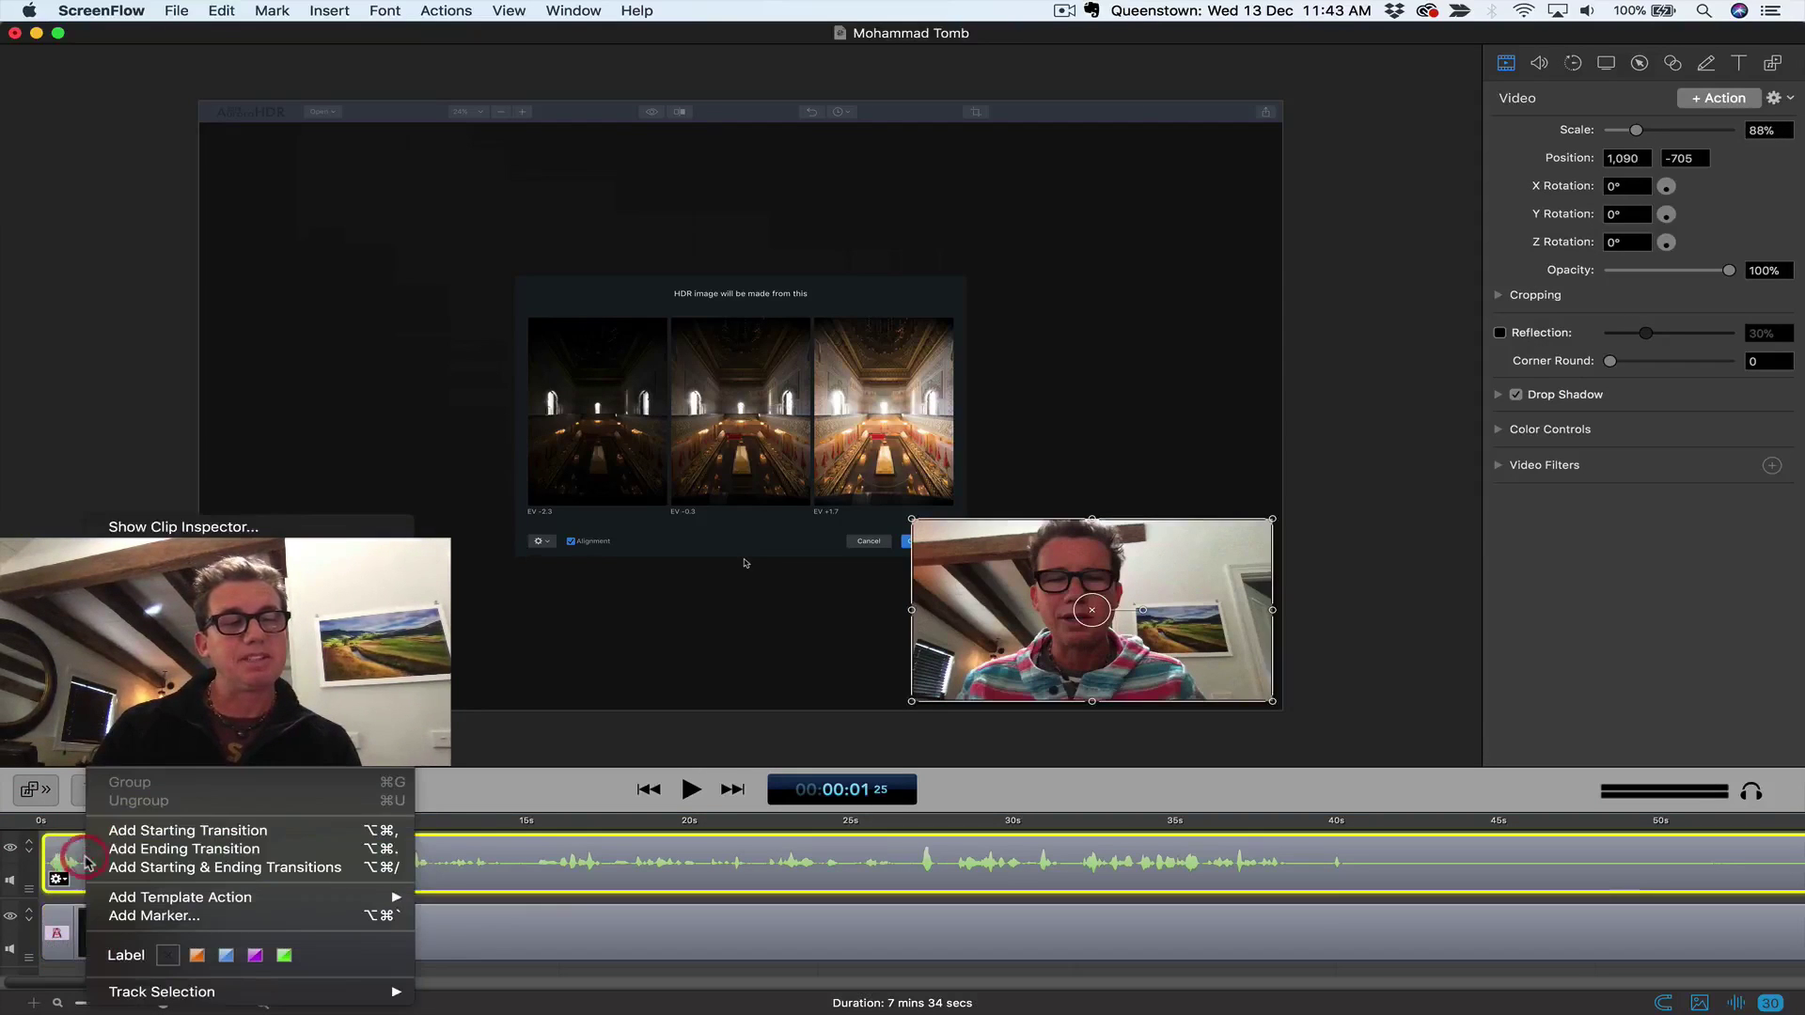
pyautogui.click(160, 837)
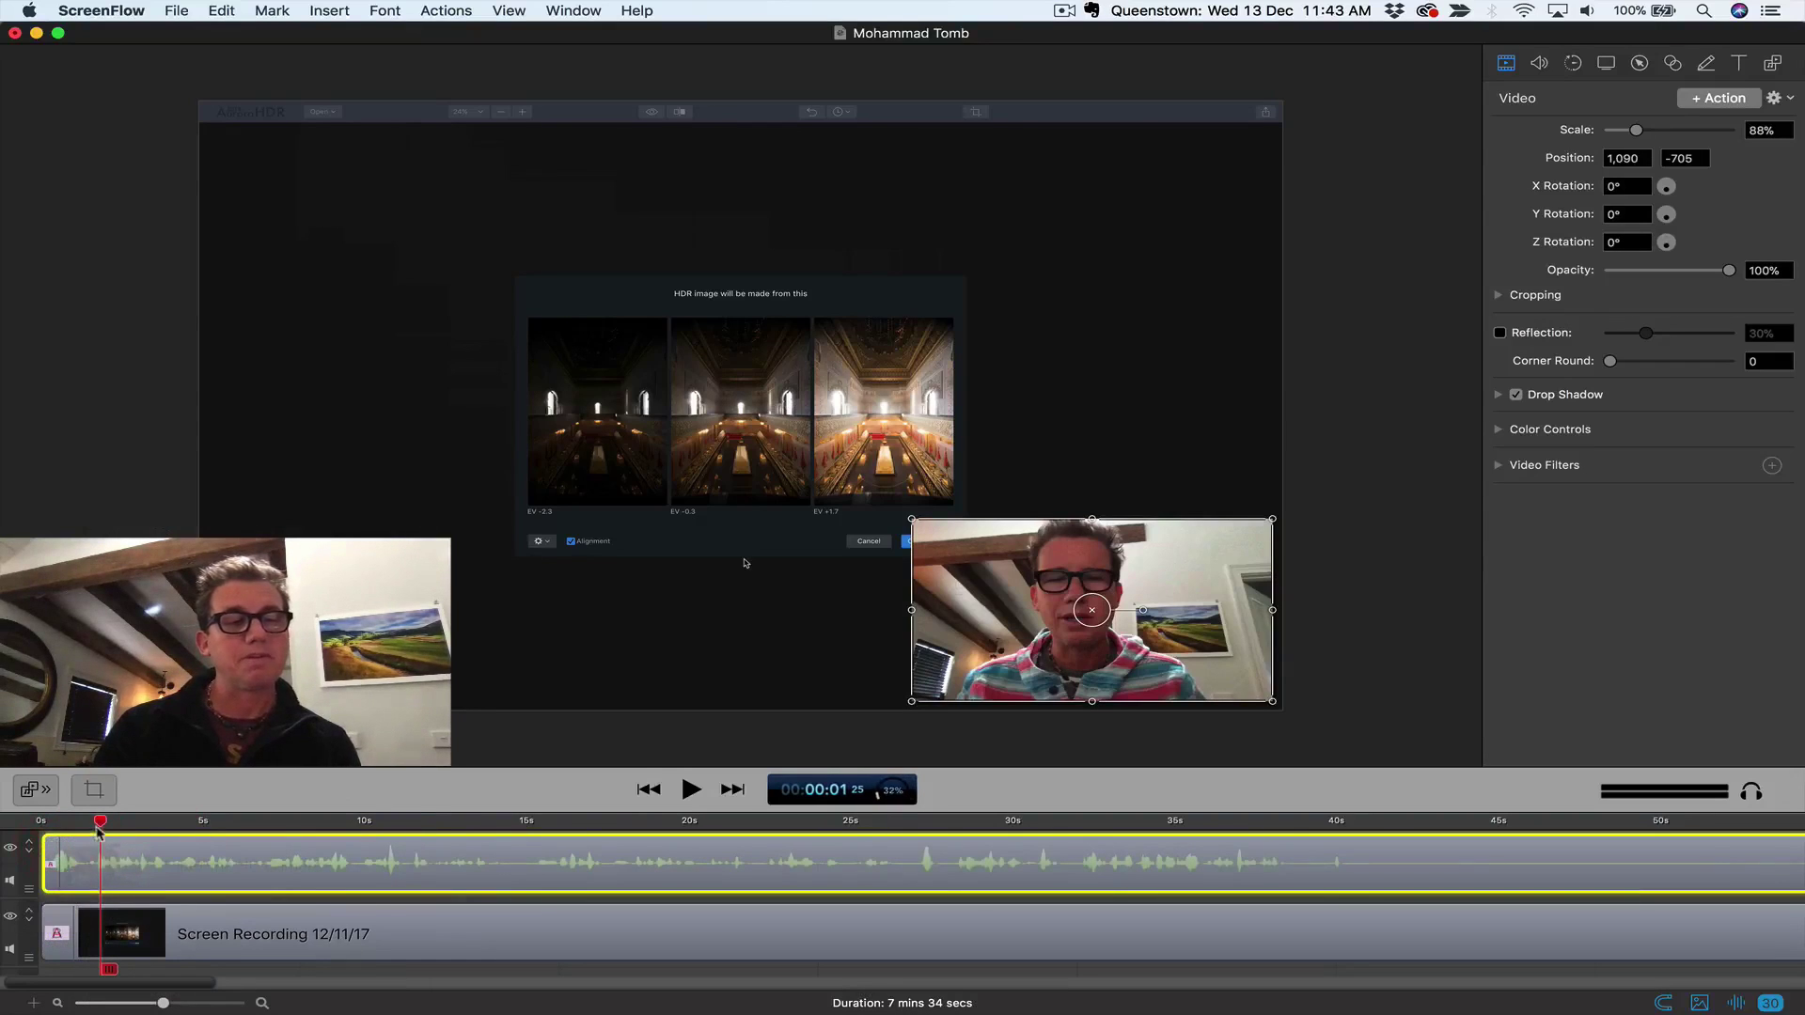
pyautogui.click(28, 821)
pyautogui.press('space')
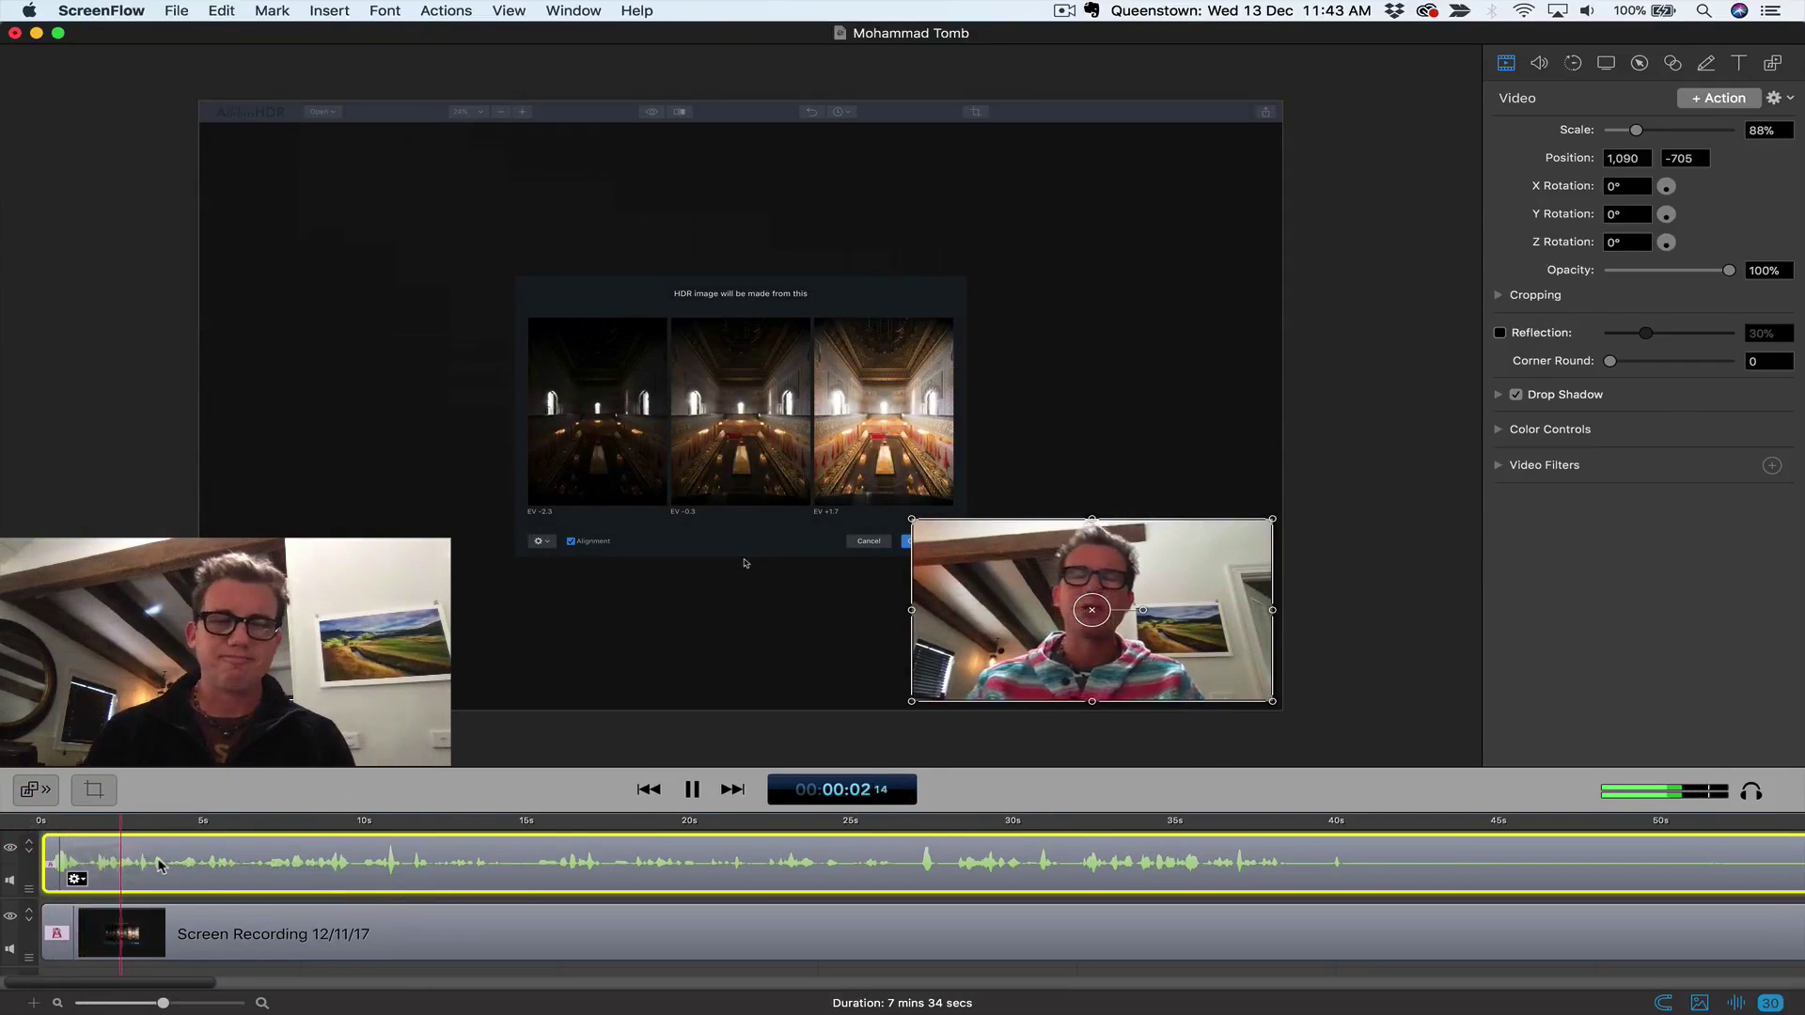
pyautogui.press('space')
pyautogui.click(149, 940)
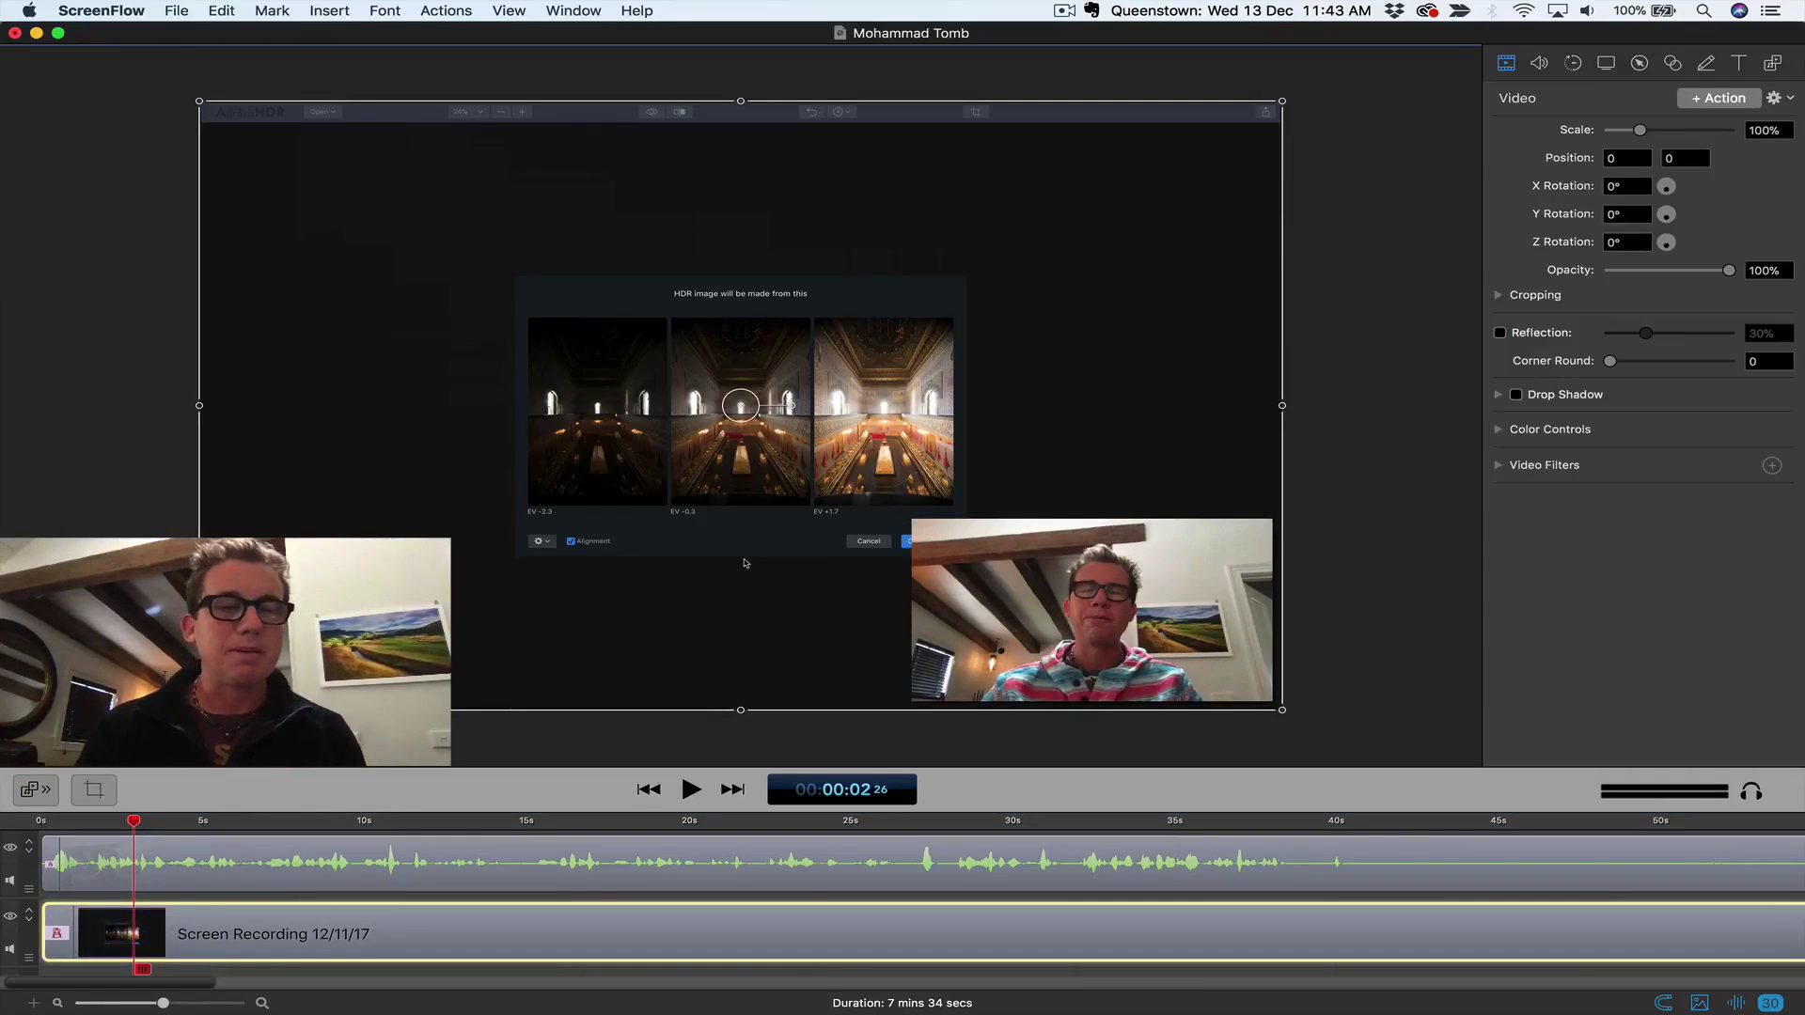
# Step: Shrink the screen recording to 81% and reposition it and the webcam clip on the canvas
pyautogui.moveTo(200, 709); pyautogui.dragTo(408, 592)
pyautogui.moveTo(579, 487); pyautogui.dragTo(502, 506)
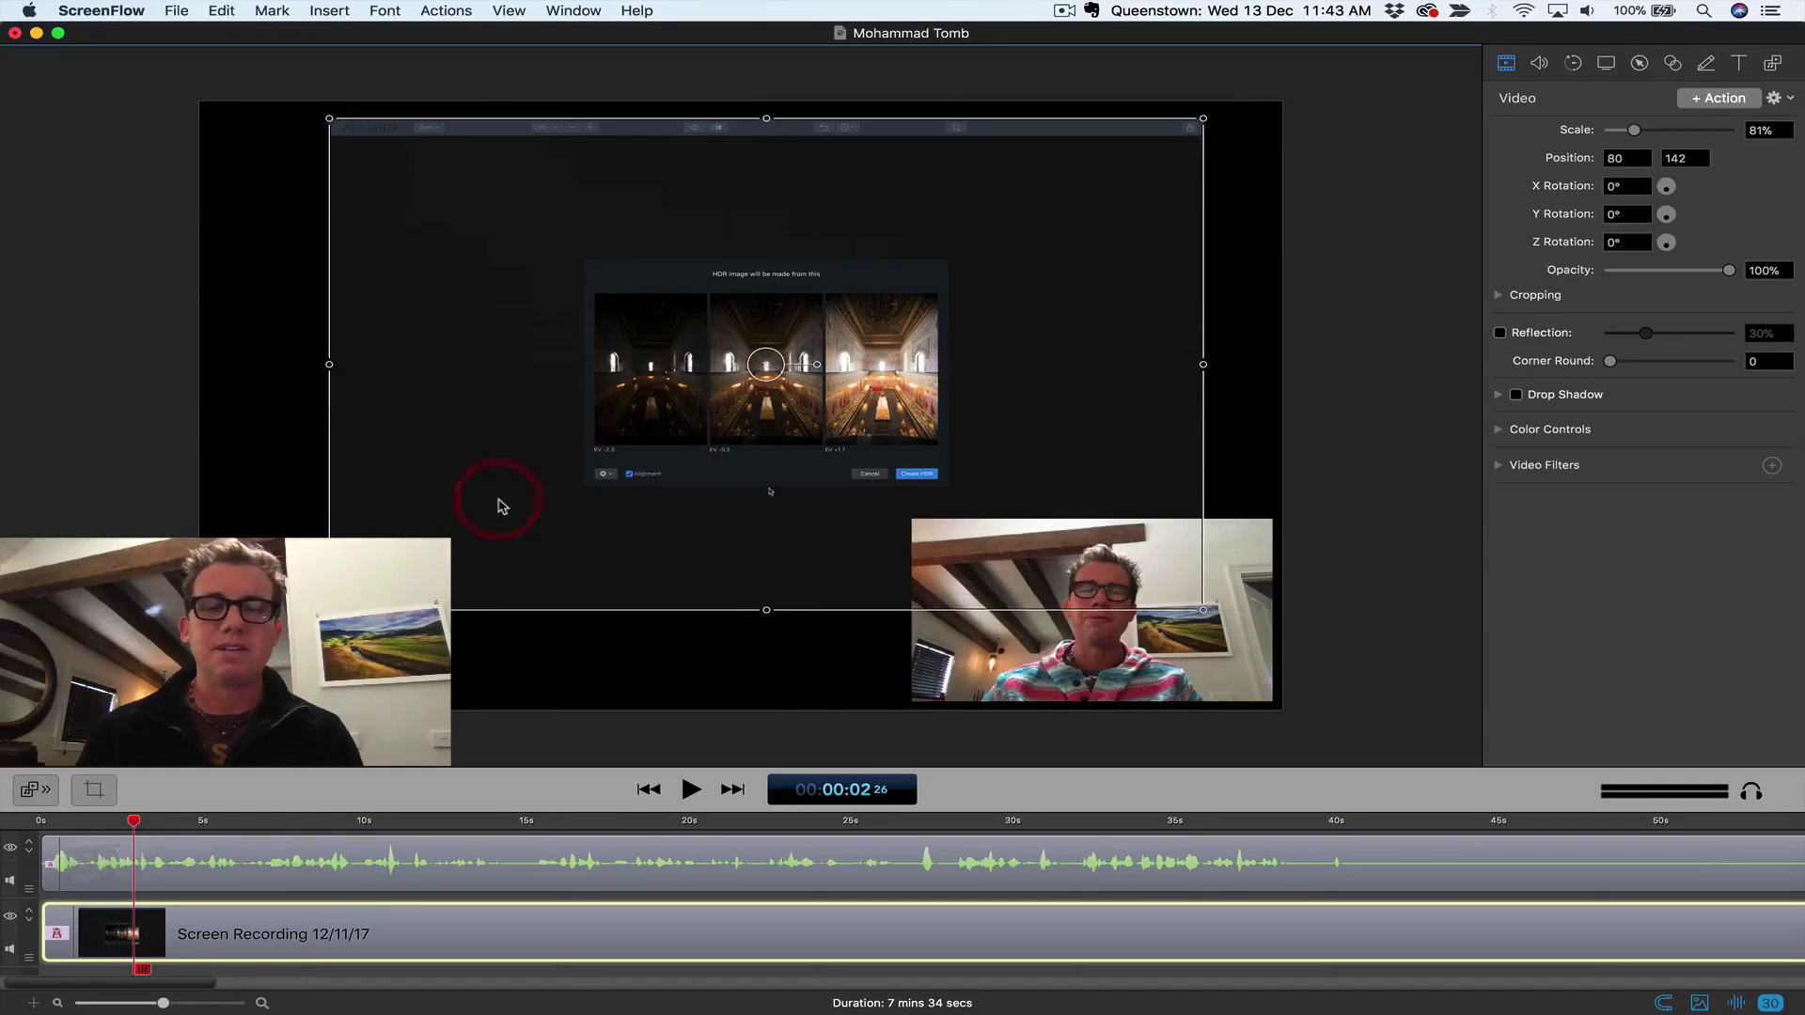
pyautogui.click(222, 861)
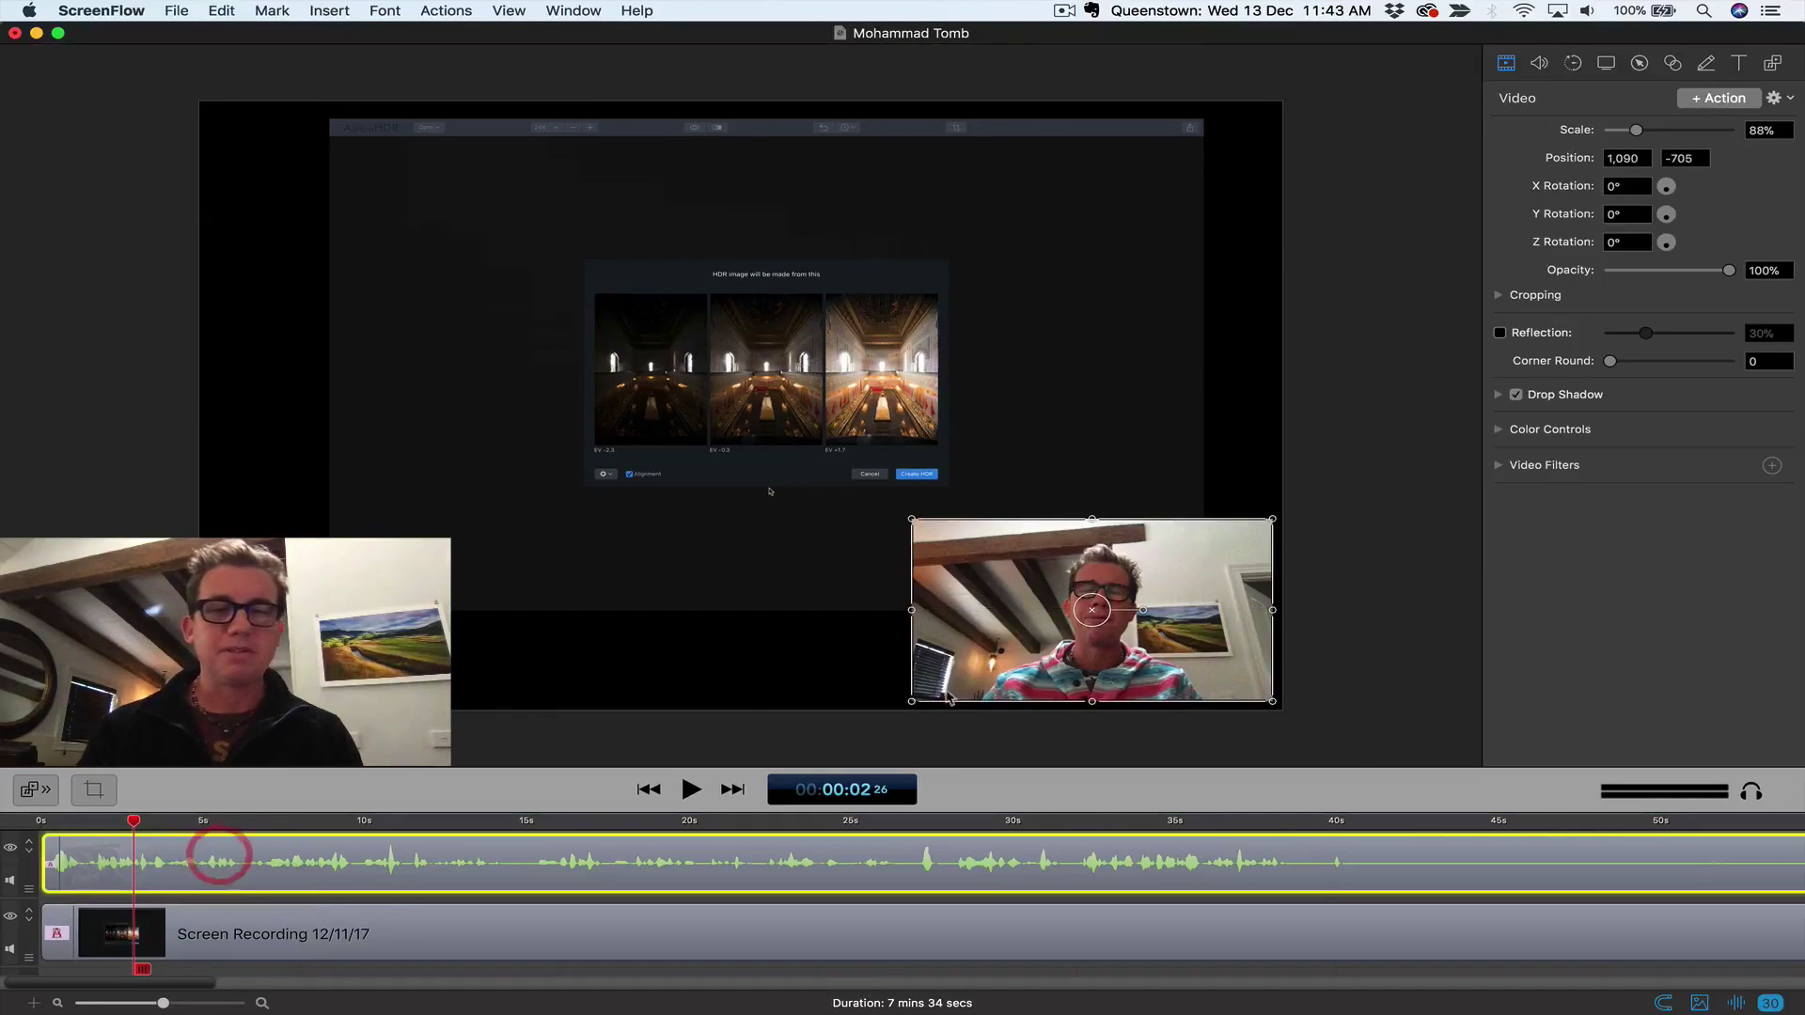
pyautogui.moveTo(1162, 640); pyautogui.dragTo(836, 603)
pyautogui.moveTo(949, 484); pyautogui.dragTo(1059, 391)
# Step: Enlarge the webcam to 124% at 0, -447 with a 48% reflection, then review playback
pyautogui.click(949, 490)
pyautogui.moveTo(939, 532); pyautogui.dragTo(849, 532)
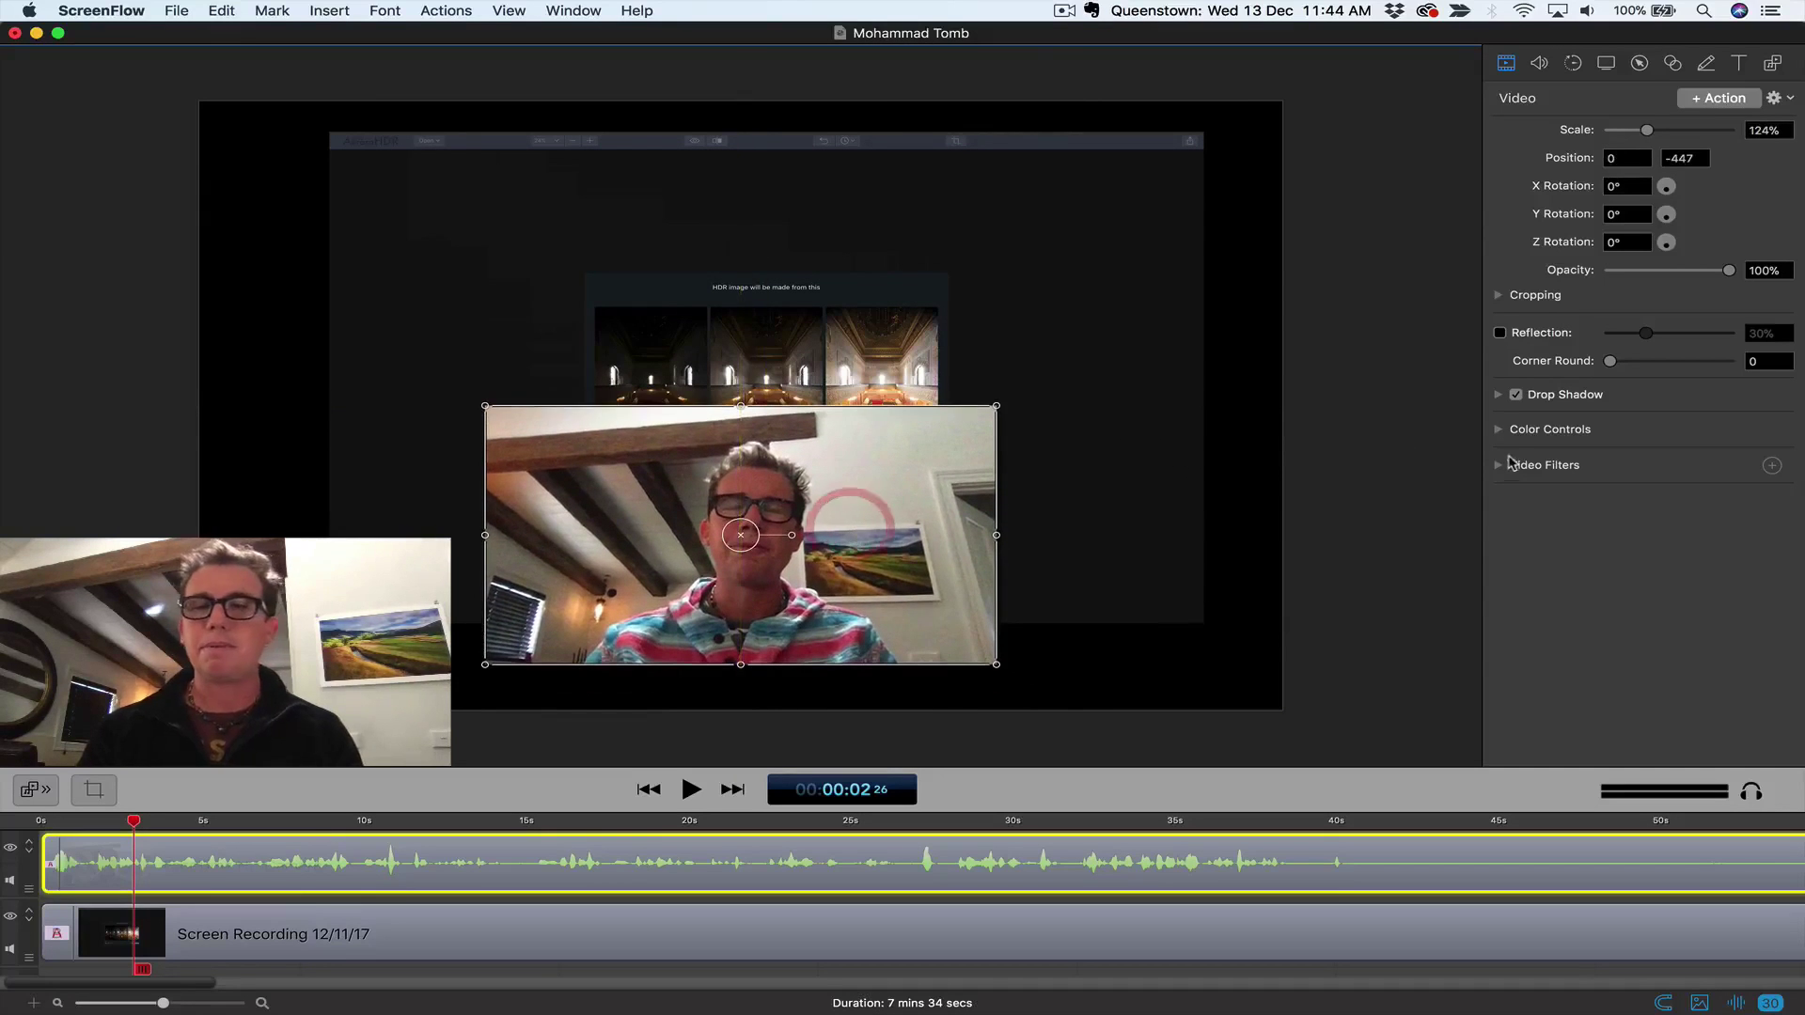
pyautogui.click(1500, 333)
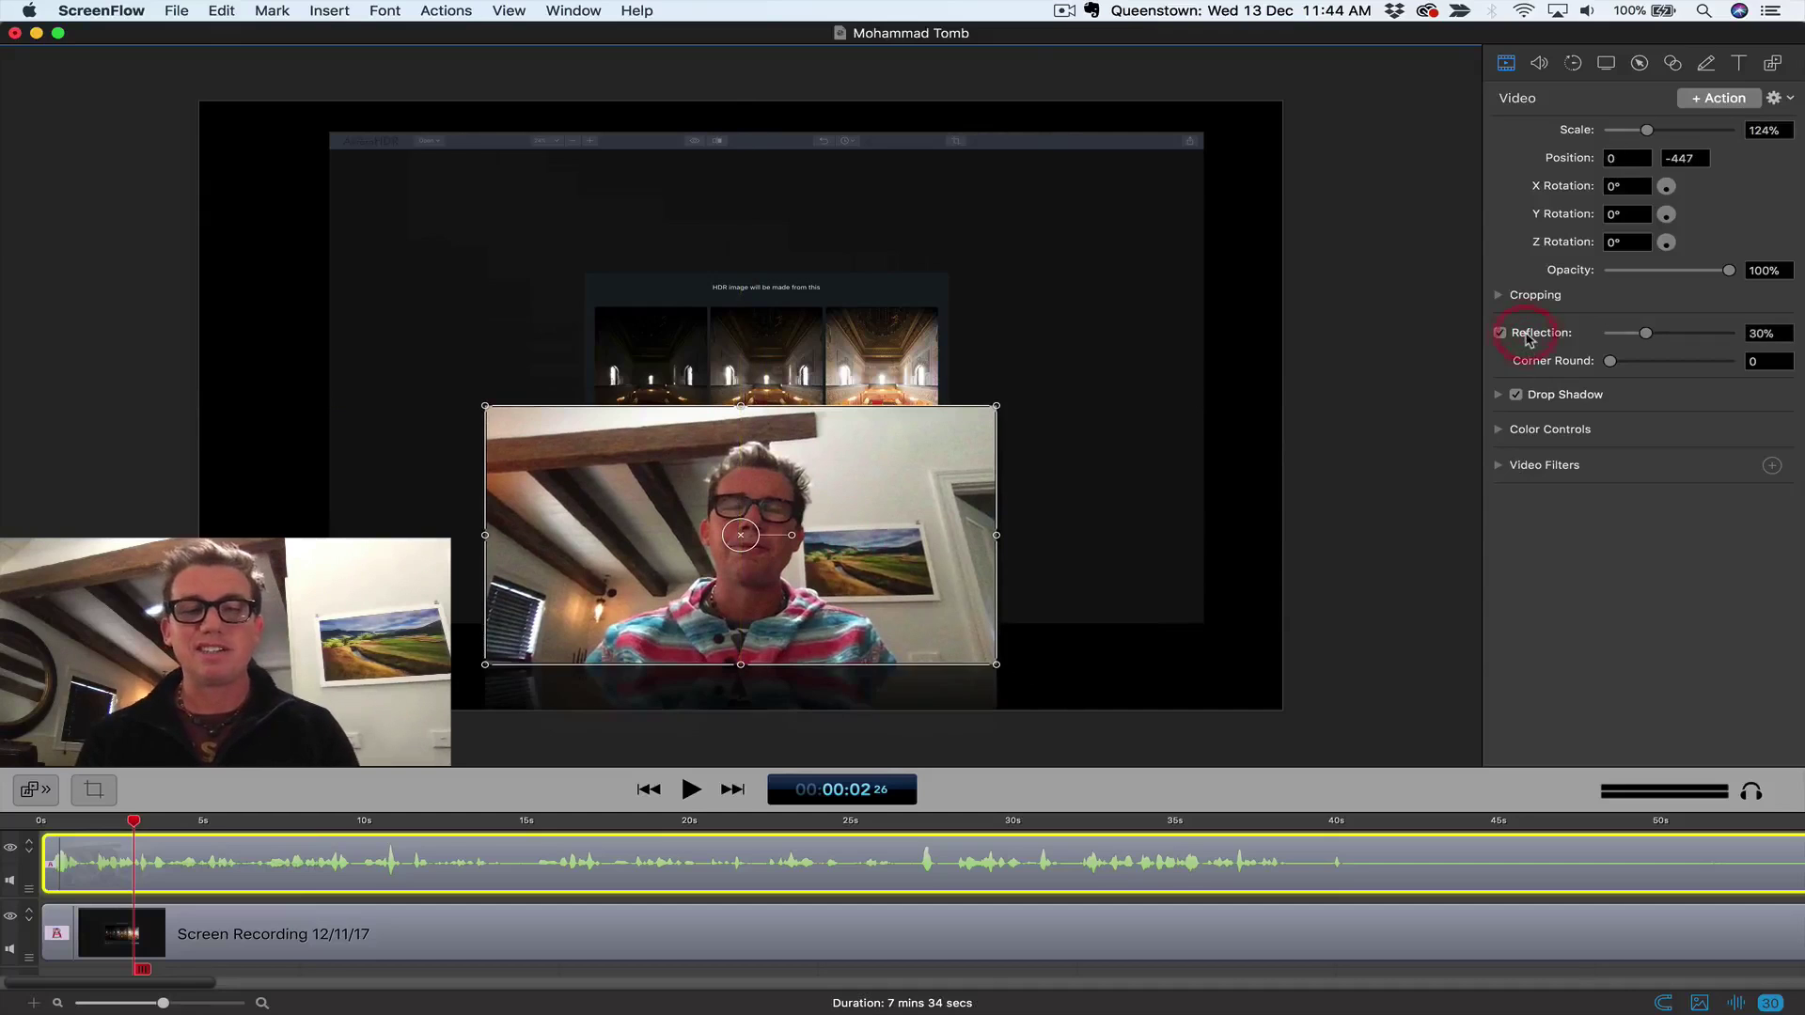
pyautogui.click(1668, 334)
pyautogui.moveTo(156, 824); pyautogui.dragTo(13, 823)
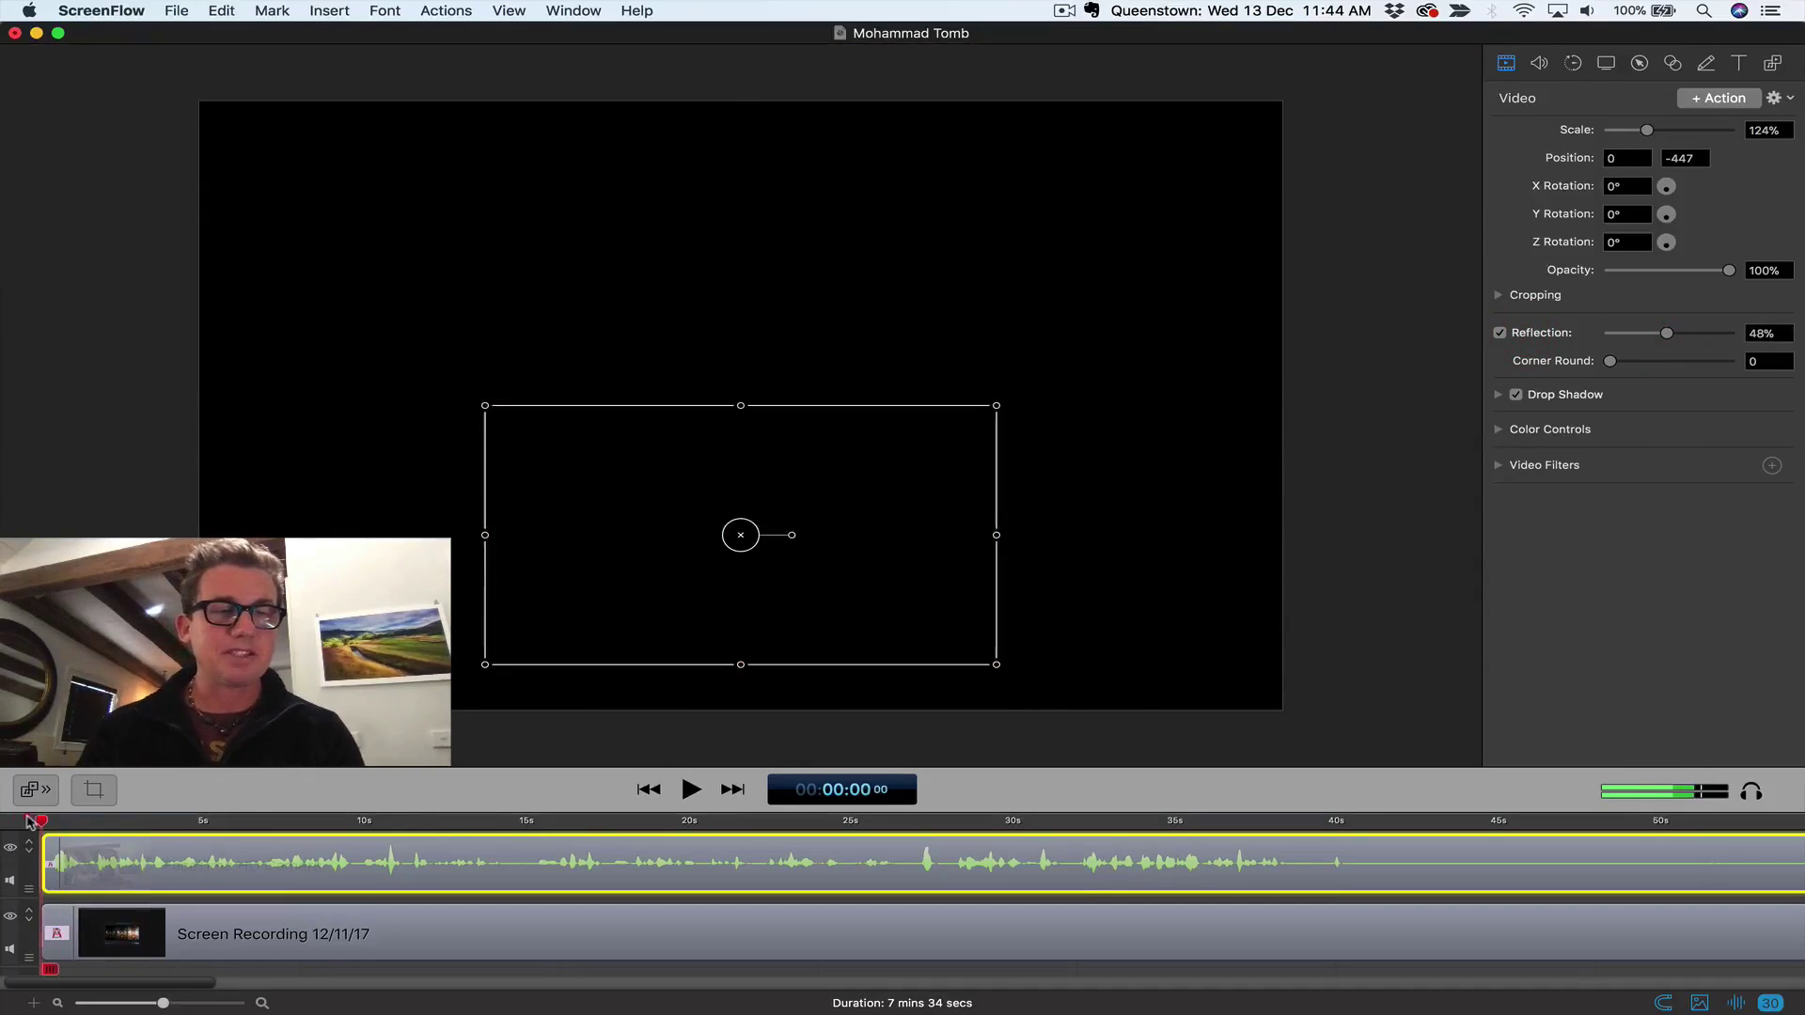
pyautogui.press('space')
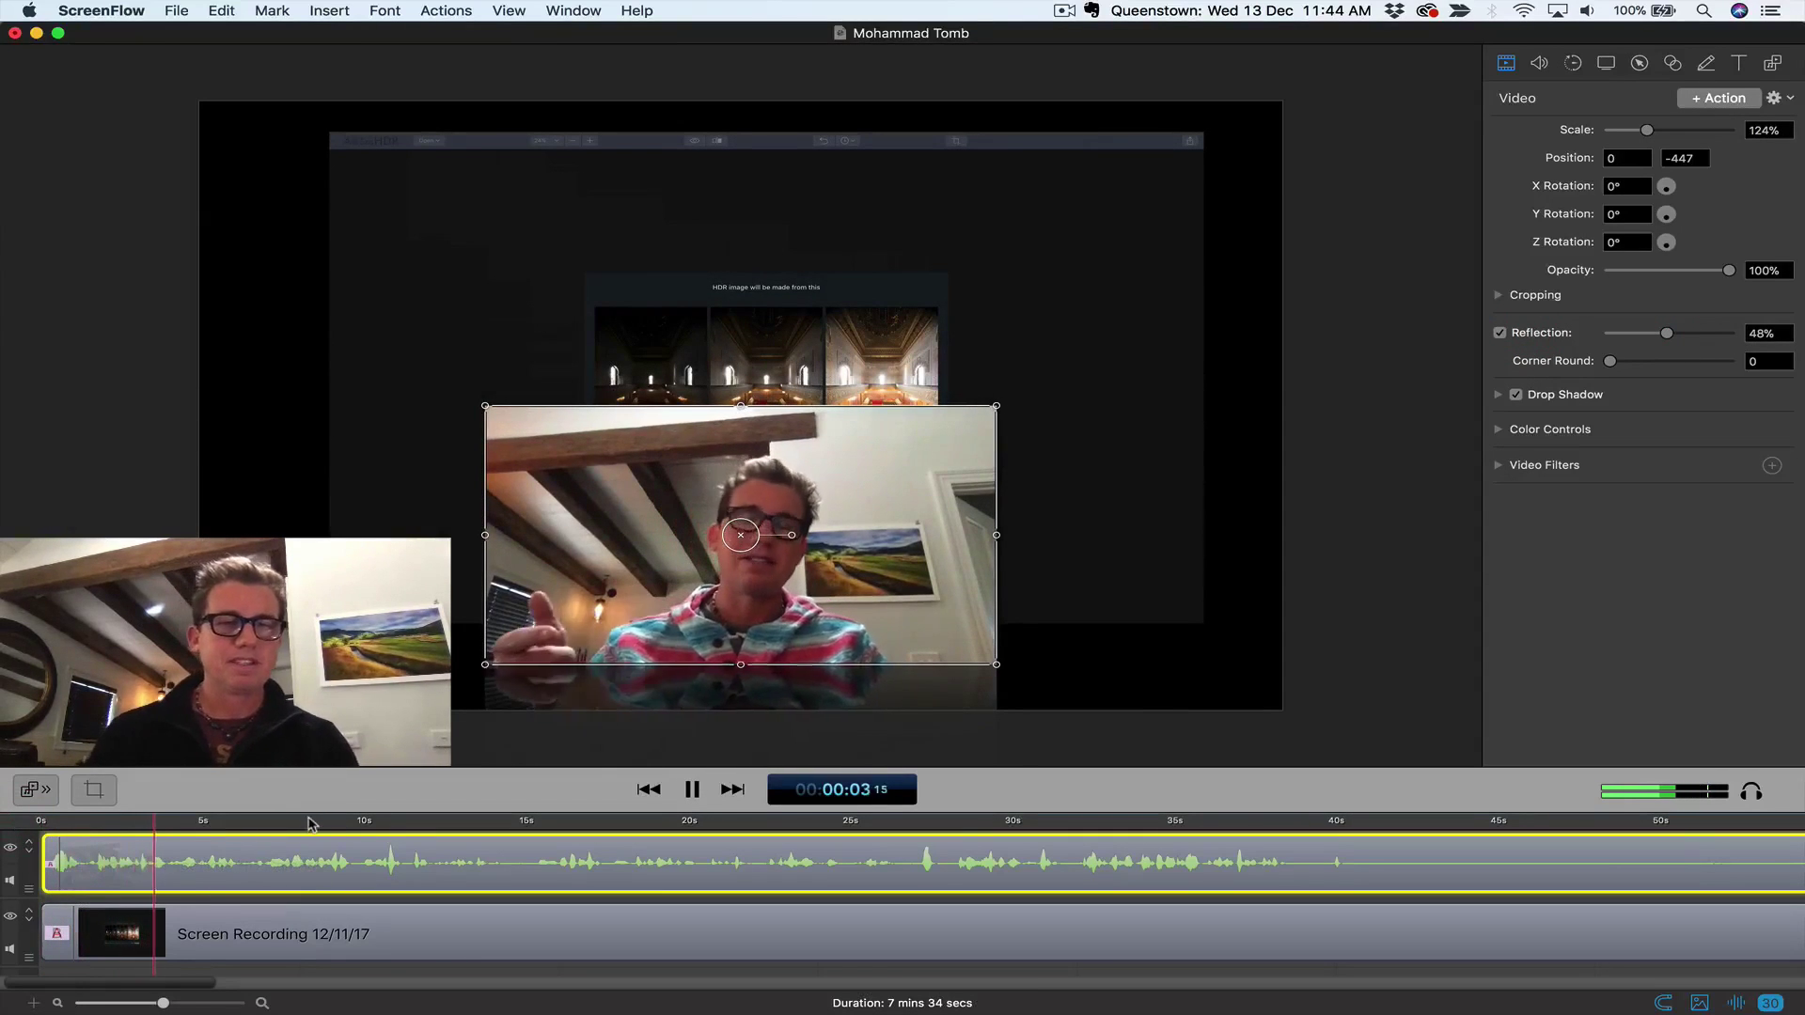
pyautogui.moveTo(334, 825)
pyautogui.mouseDown()
pyautogui.moveTo(540, 822)
pyautogui.moveTo(272, 821)
pyautogui.moveTo(364, 820)
pyautogui.mouseUp()
# Step: Split the webcam and screen recording clips at about 38 seconds
pyautogui.moveTo(598, 817); pyautogui.dragTo(1326, 849)
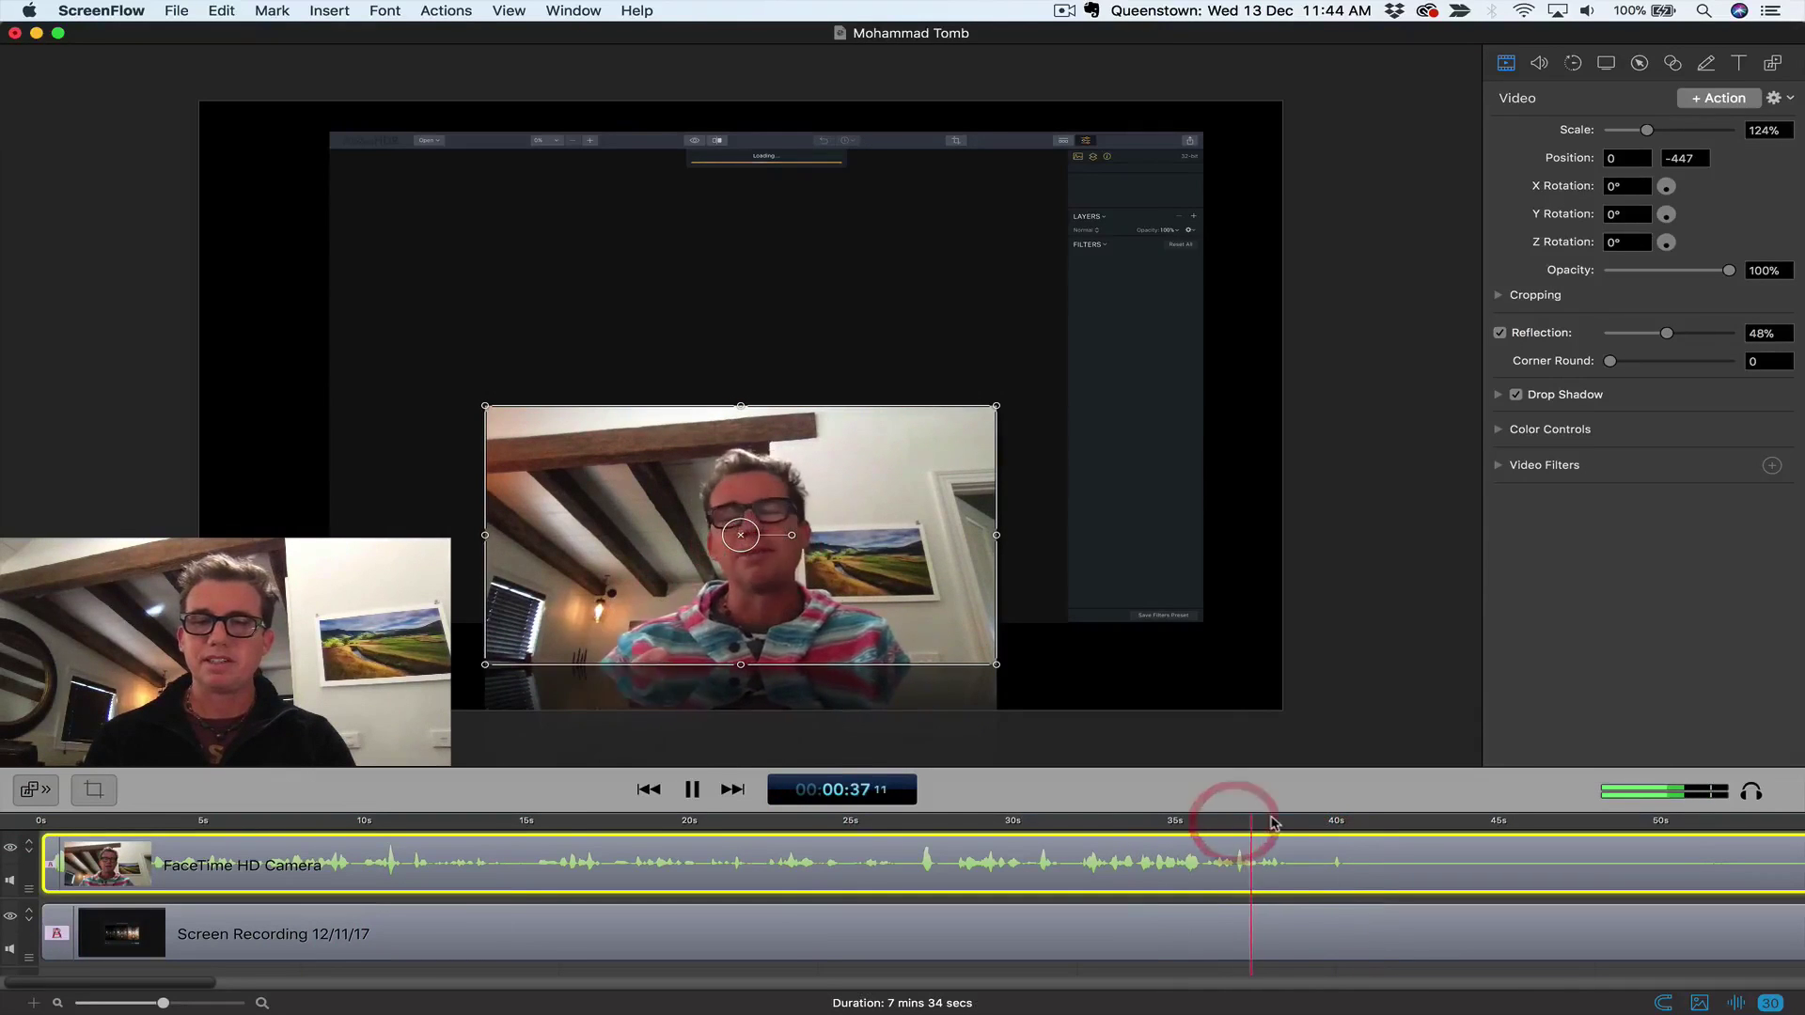
pyautogui.click(1282, 878)
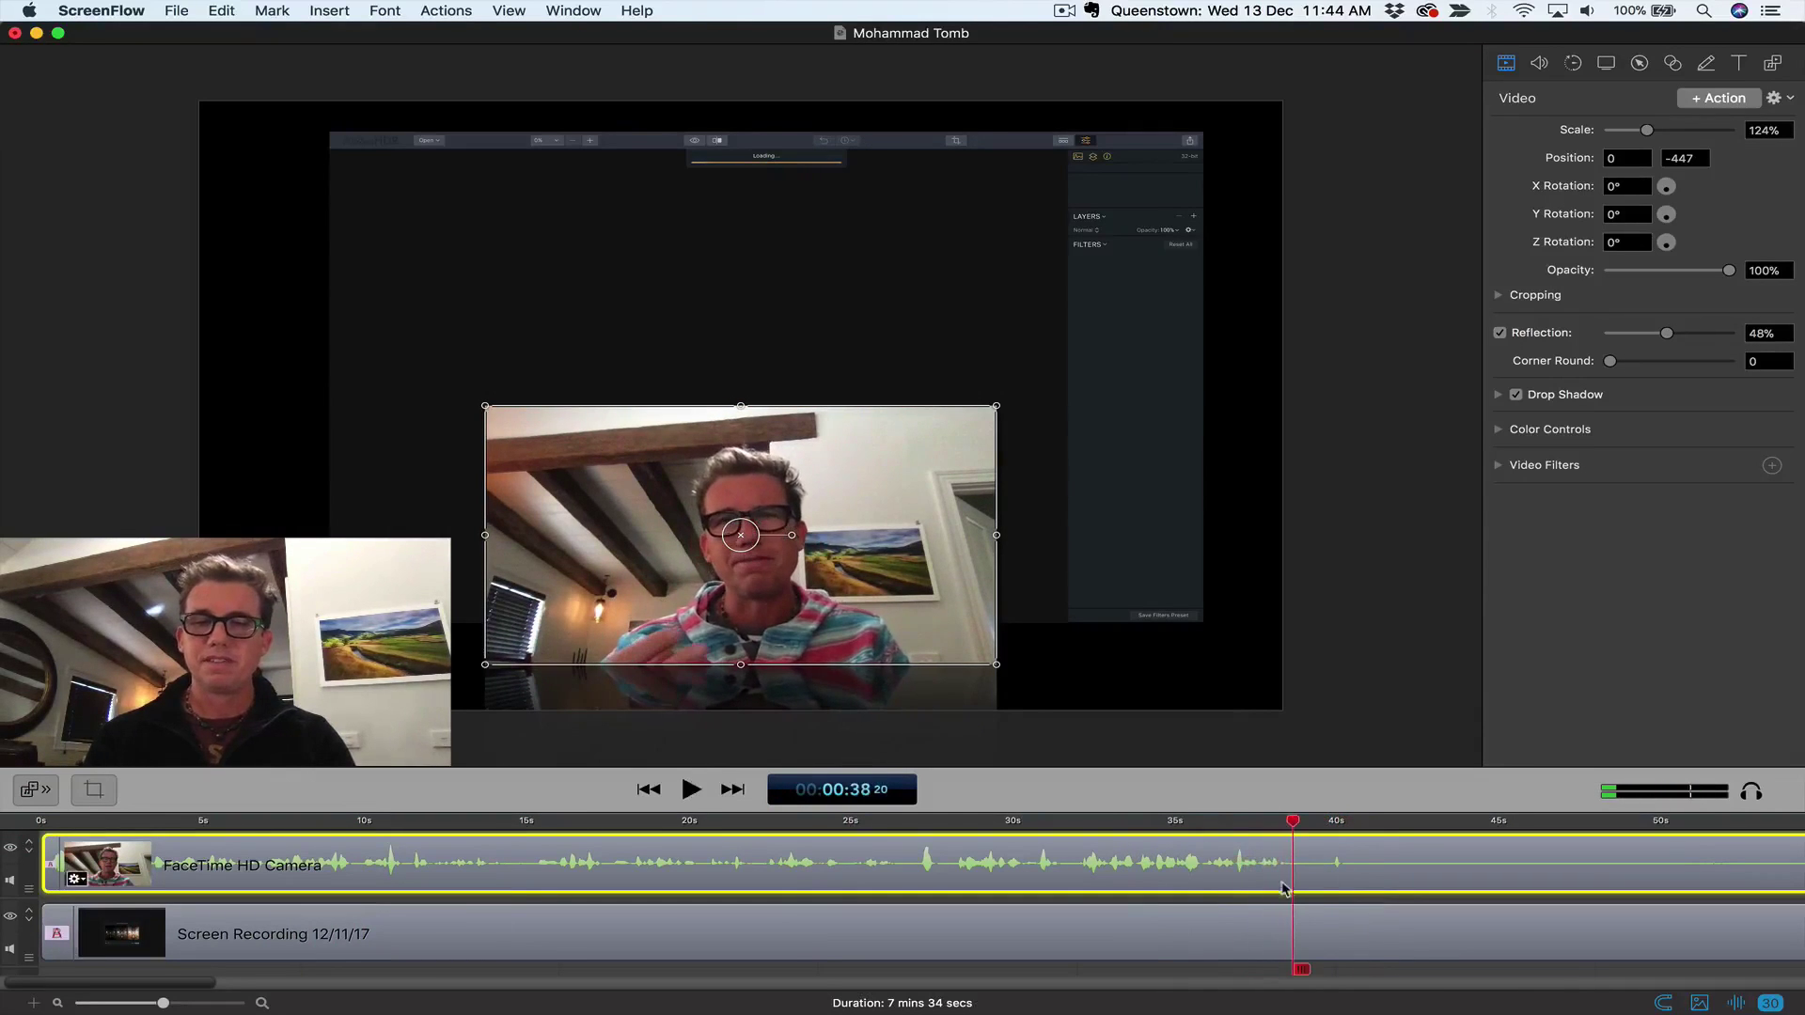
pyautogui.keyDown('shift'); pyautogui.click(1278, 935); pyautogui.keyUp('shift')
pyautogui.press('t')
pyautogui.press('space')
# Step: Move the playhead forward through the recording to about 1:47
pyautogui.hscroll(6, 1419, 897)
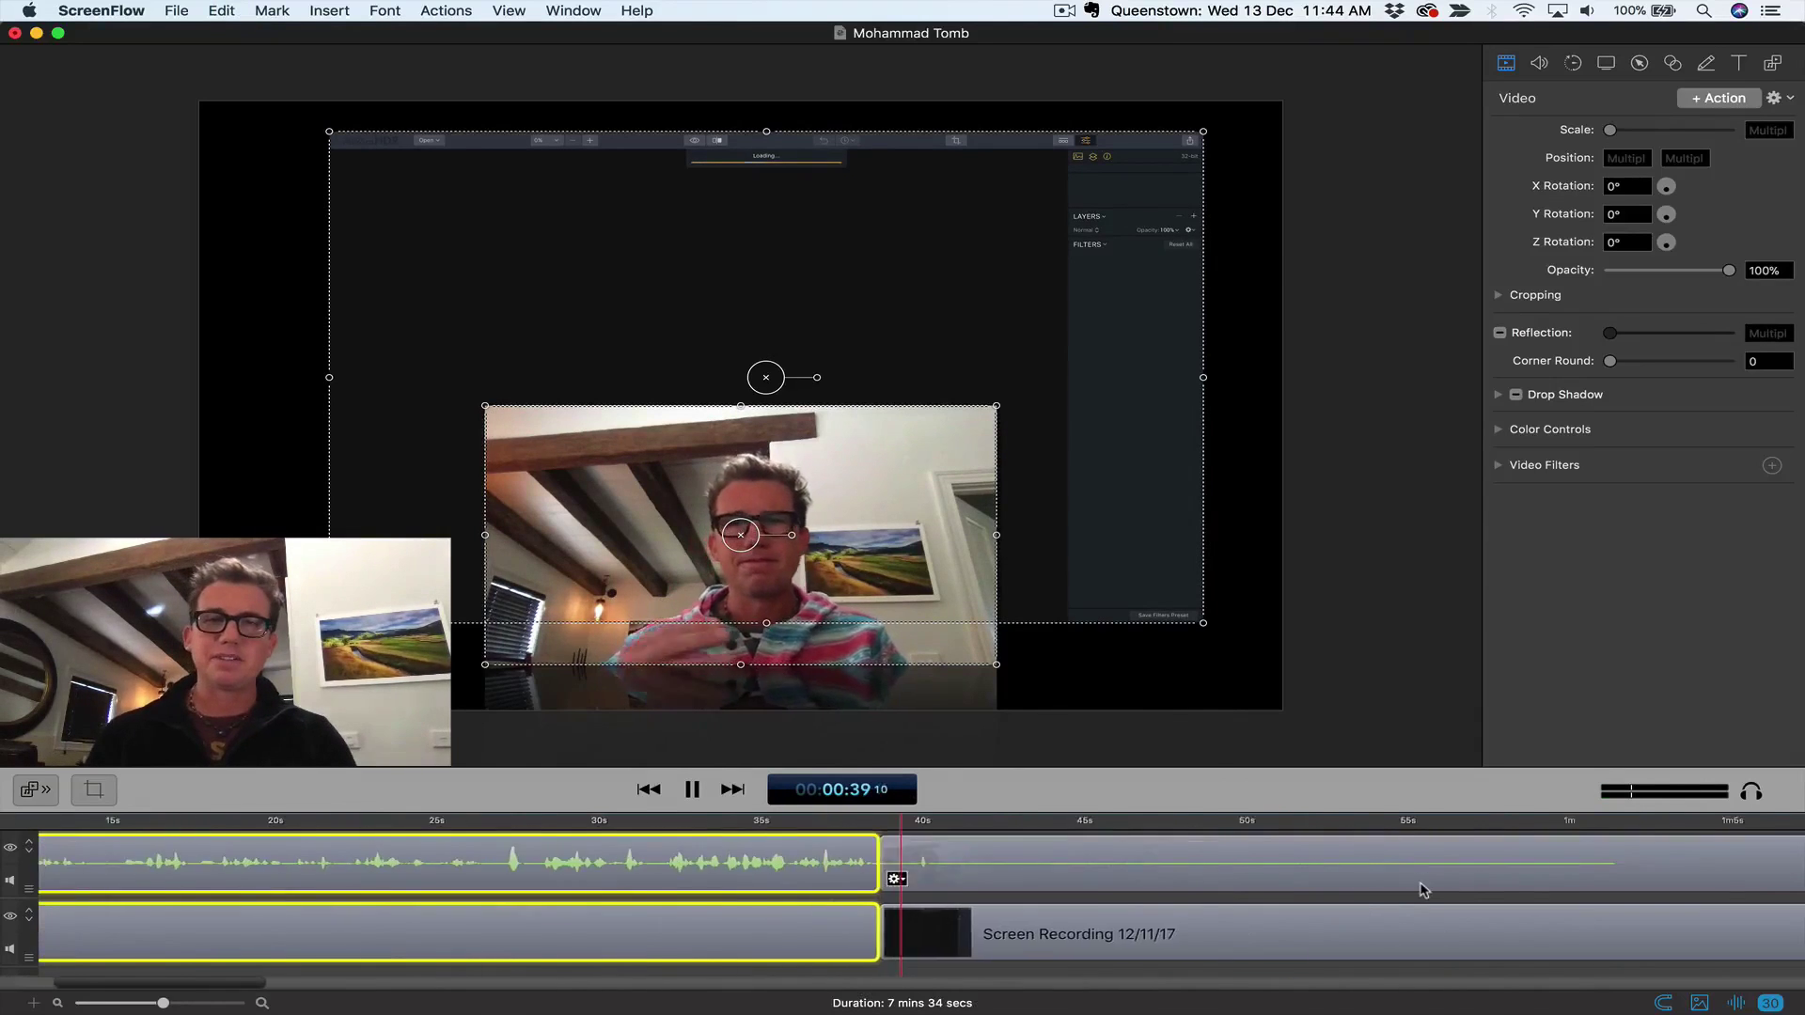
pyautogui.click(1148, 825)
pyautogui.hscroll(5, 1148, 825)
pyautogui.click(1161, 825)
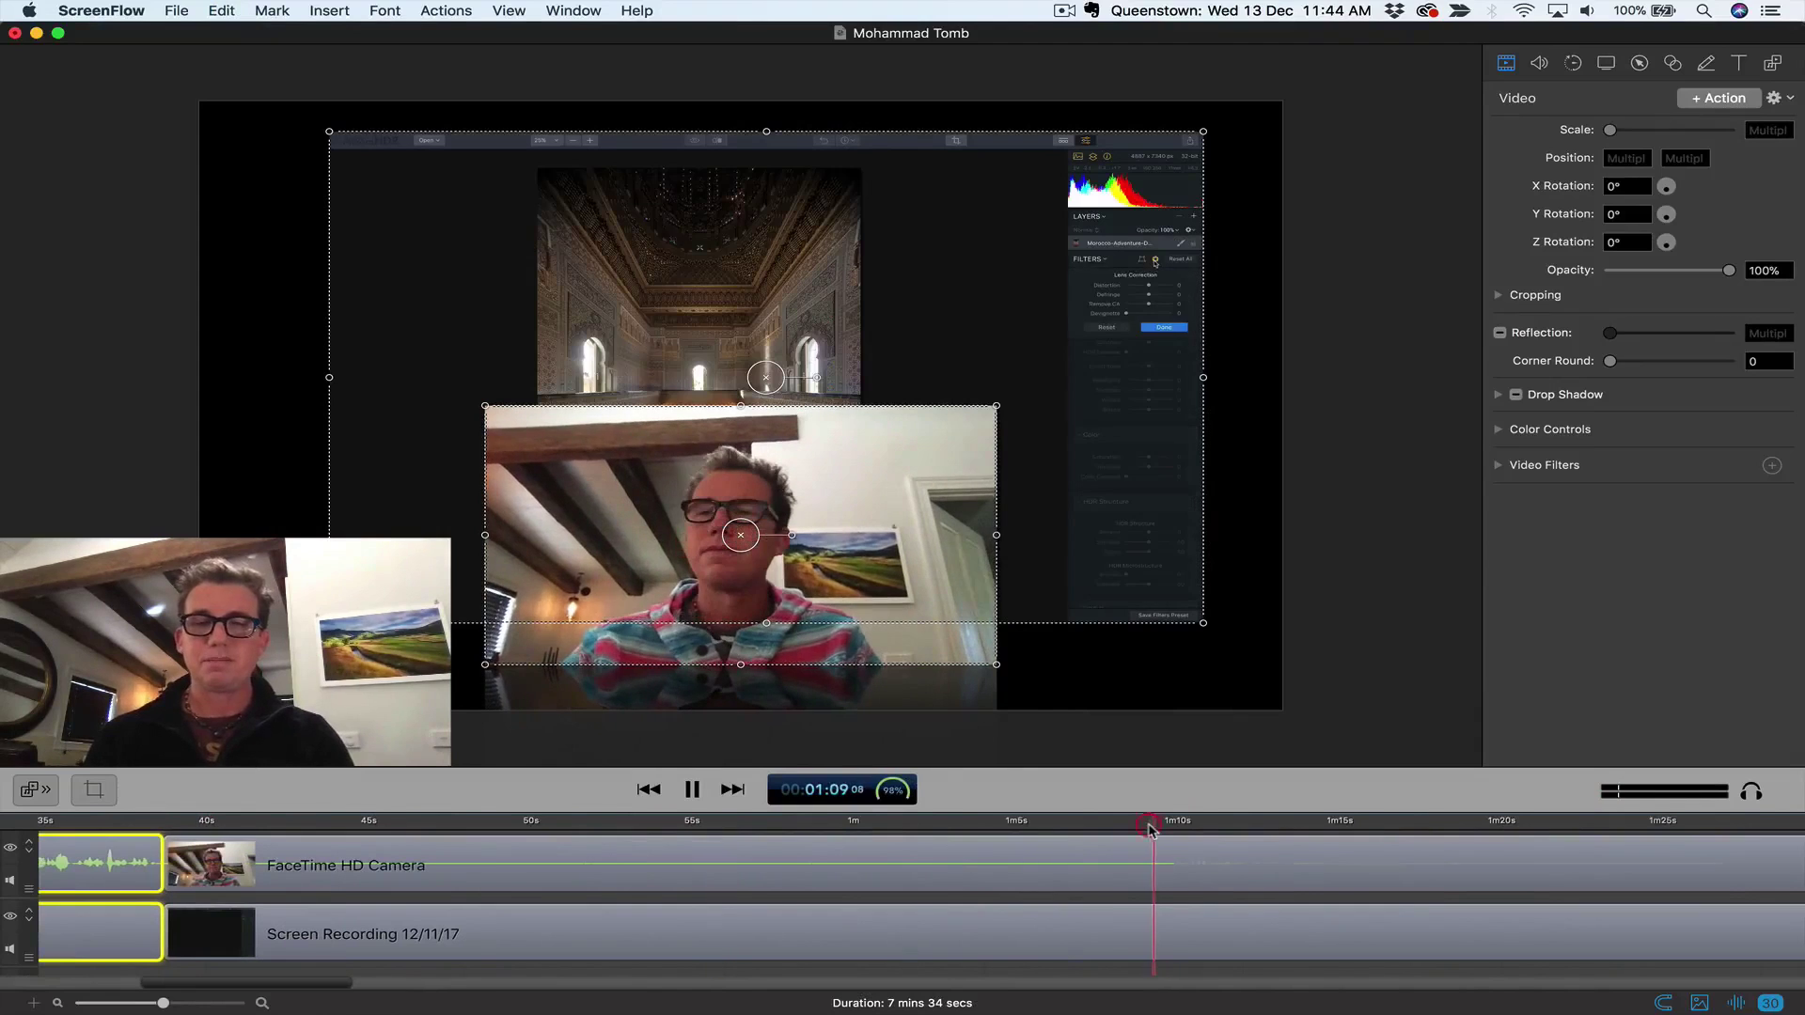
pyautogui.click(1339, 825)
pyautogui.hscroll(3, 1341, 825)
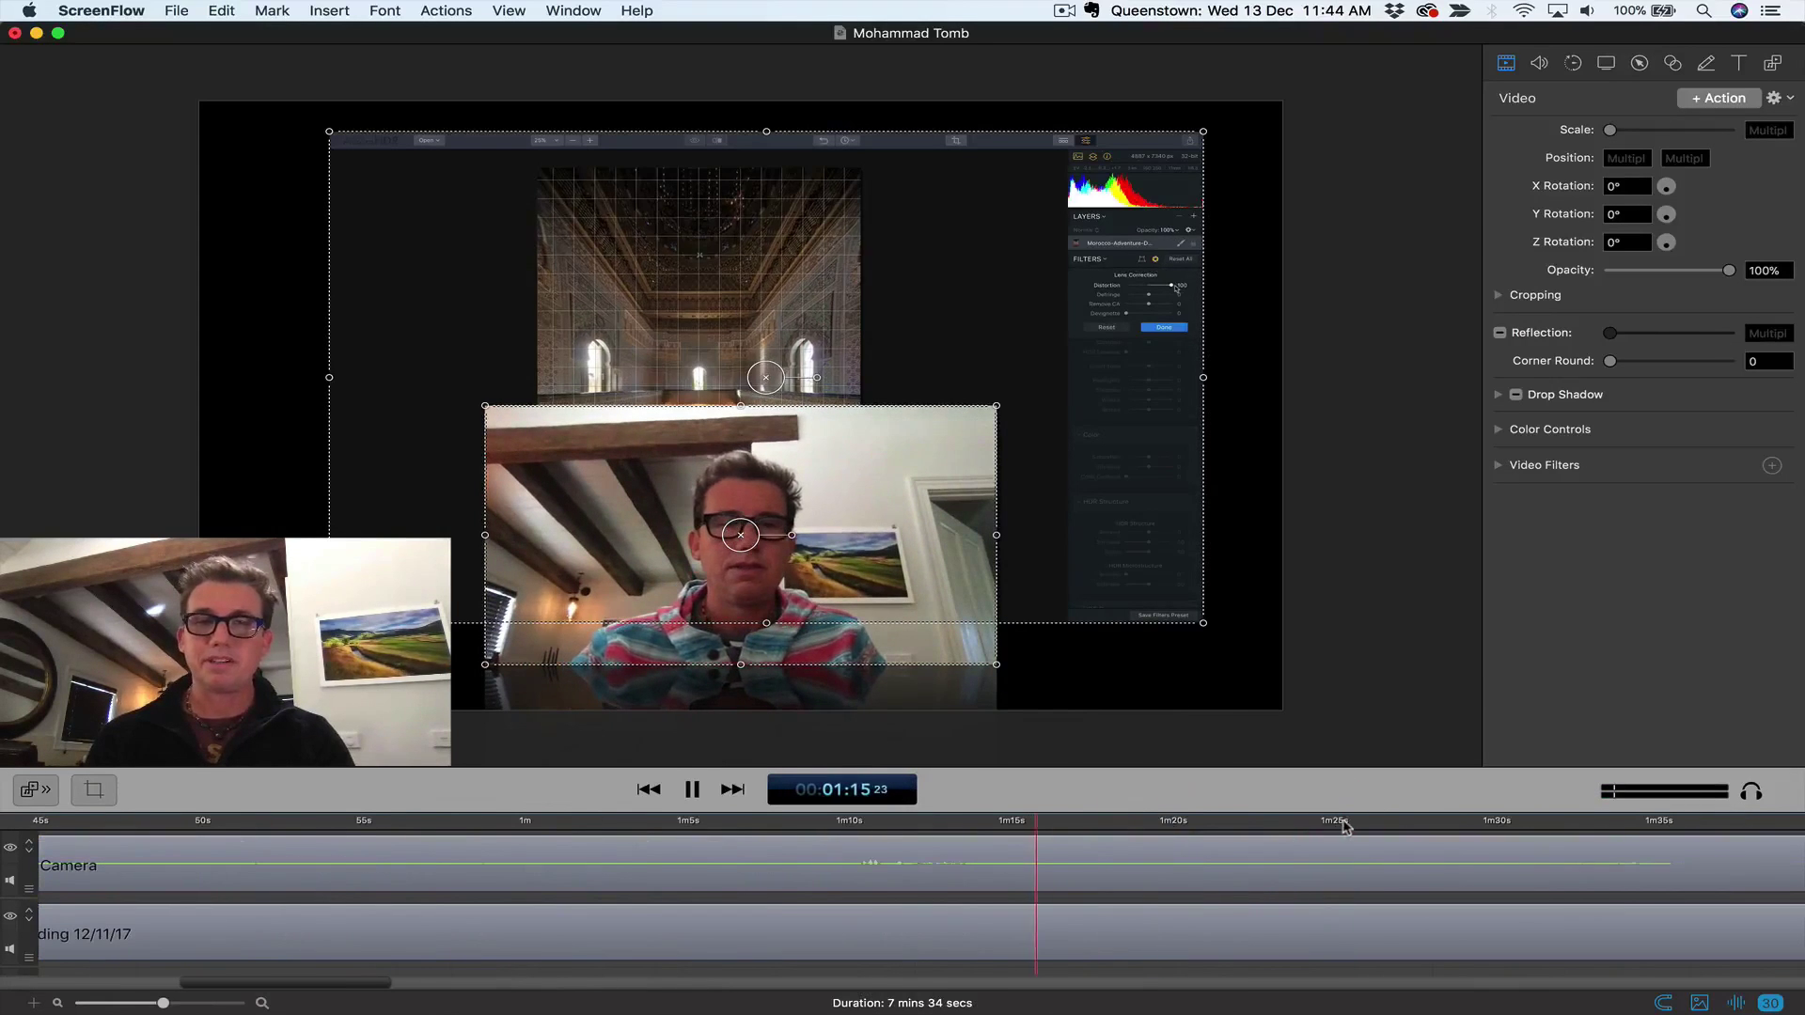
pyautogui.click(1255, 827)
pyautogui.click(1381, 825)
pyautogui.hscroll(8, 1381, 828)
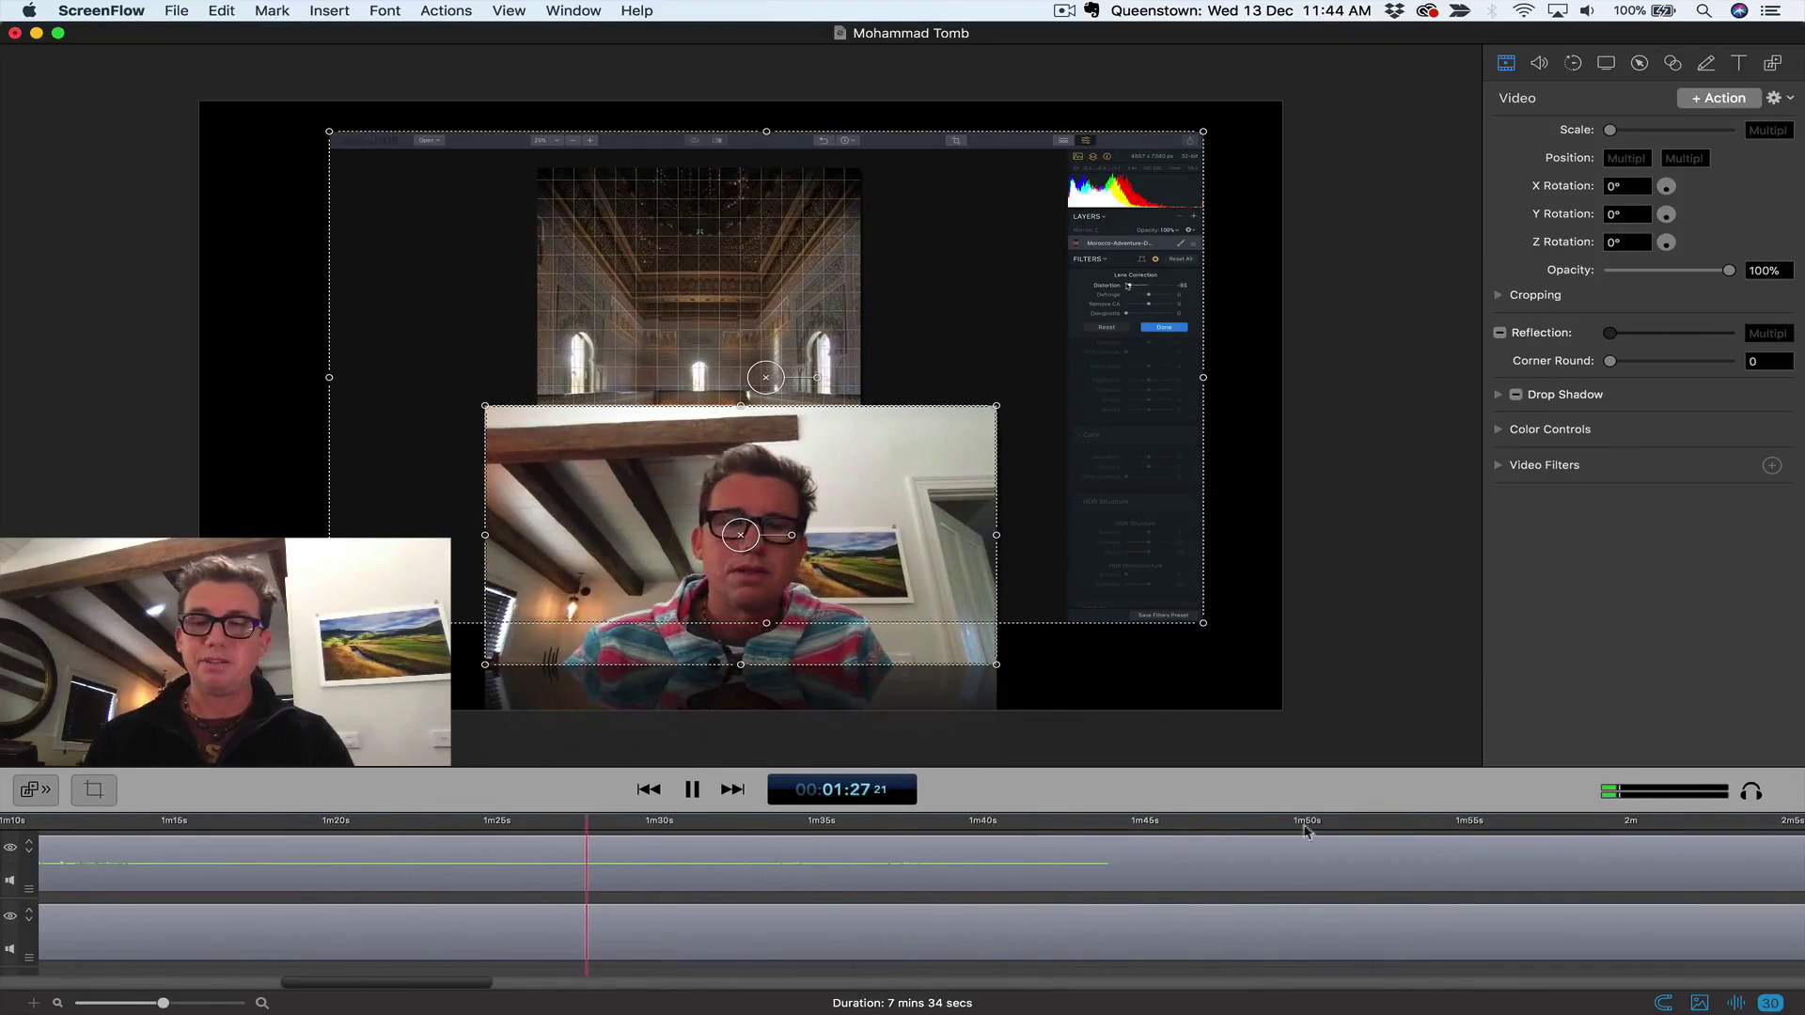
pyautogui.click(1222, 826)
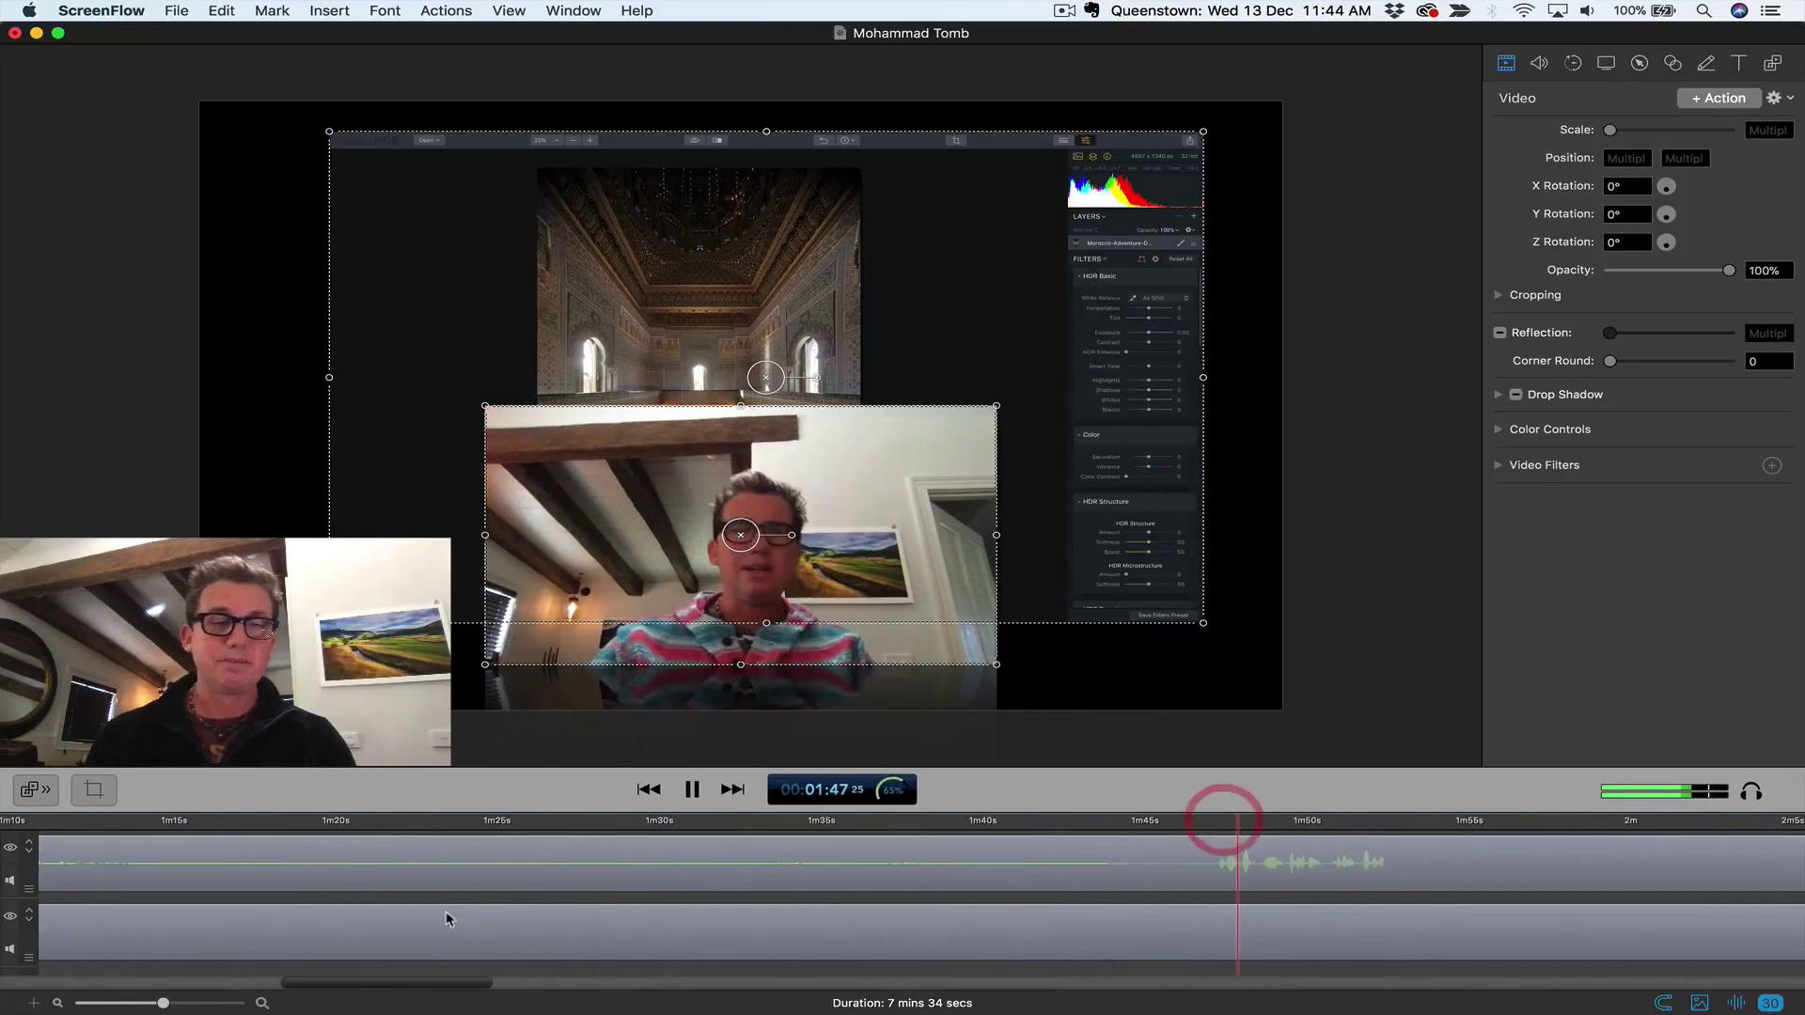
pyautogui.click(1214, 825)
pyautogui.click(1210, 826)
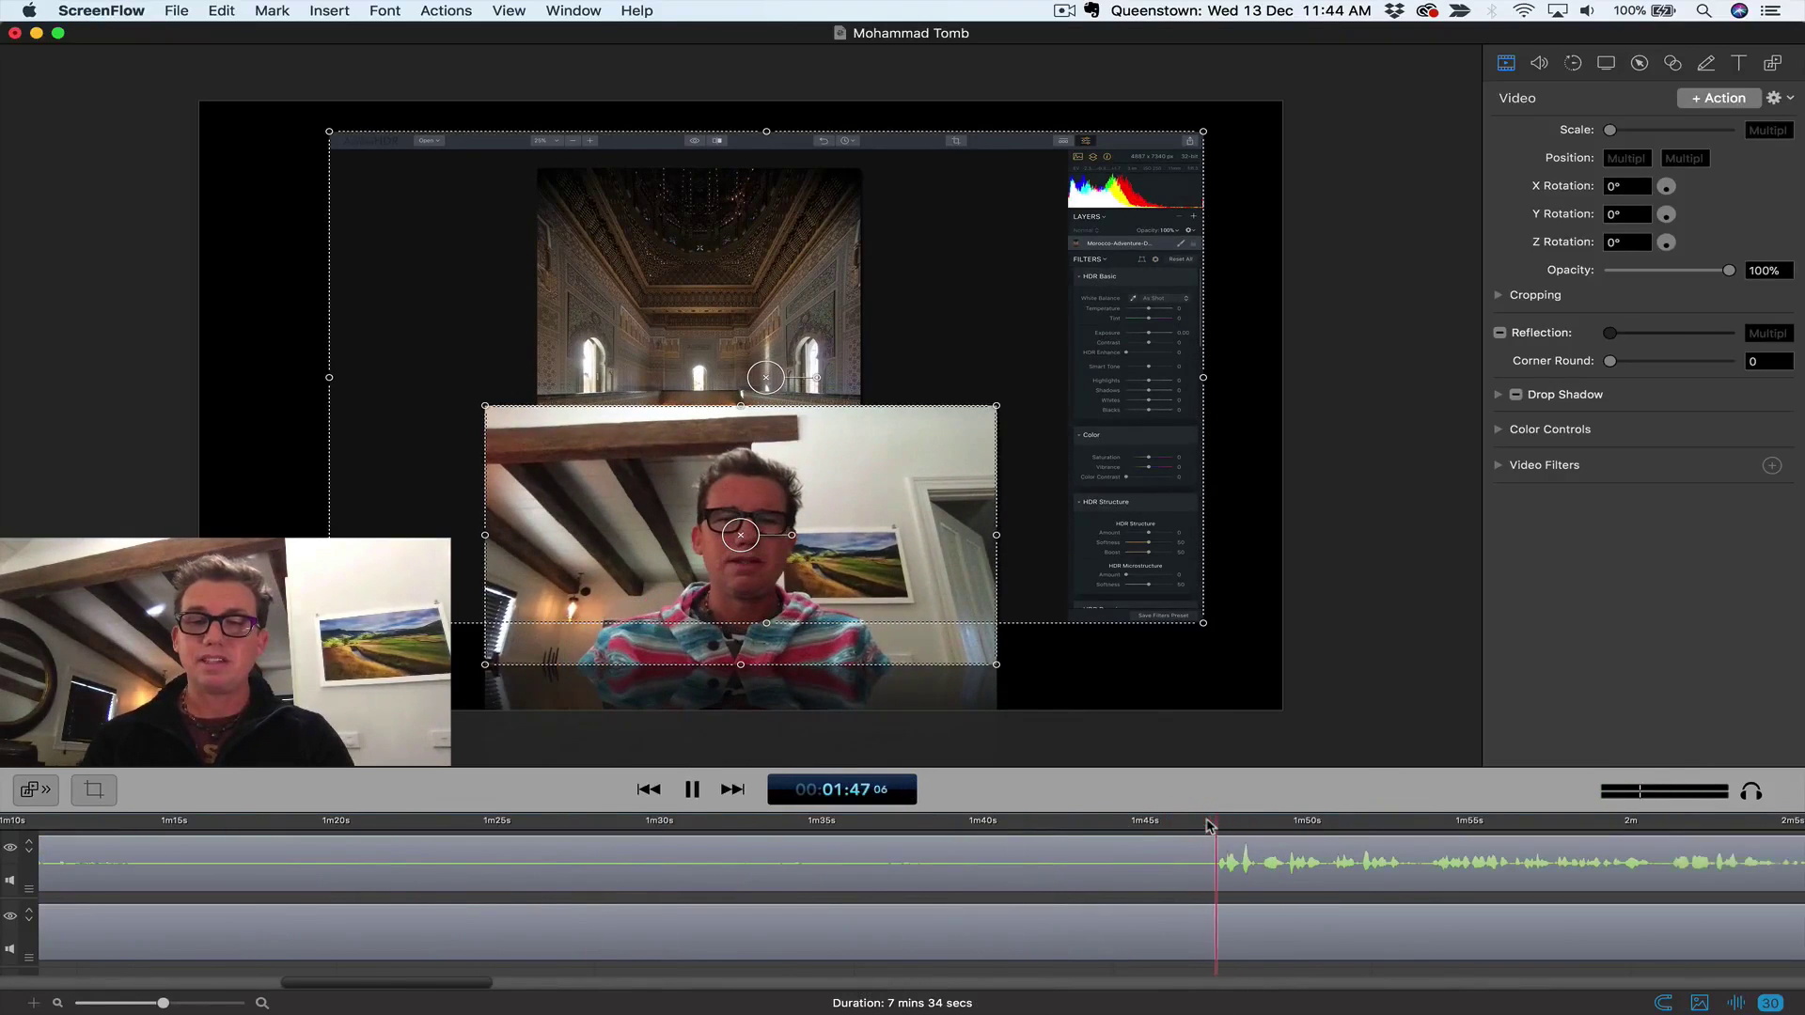
# Step: Delete the gaps in both tracks, shortening the project to 6 mins 25 secs, and play from 37 s
pyautogui.click(1209, 864)
pyautogui.keyDown('shift'); pyautogui.click(1209, 927); pyautogui.keyUp('shift')
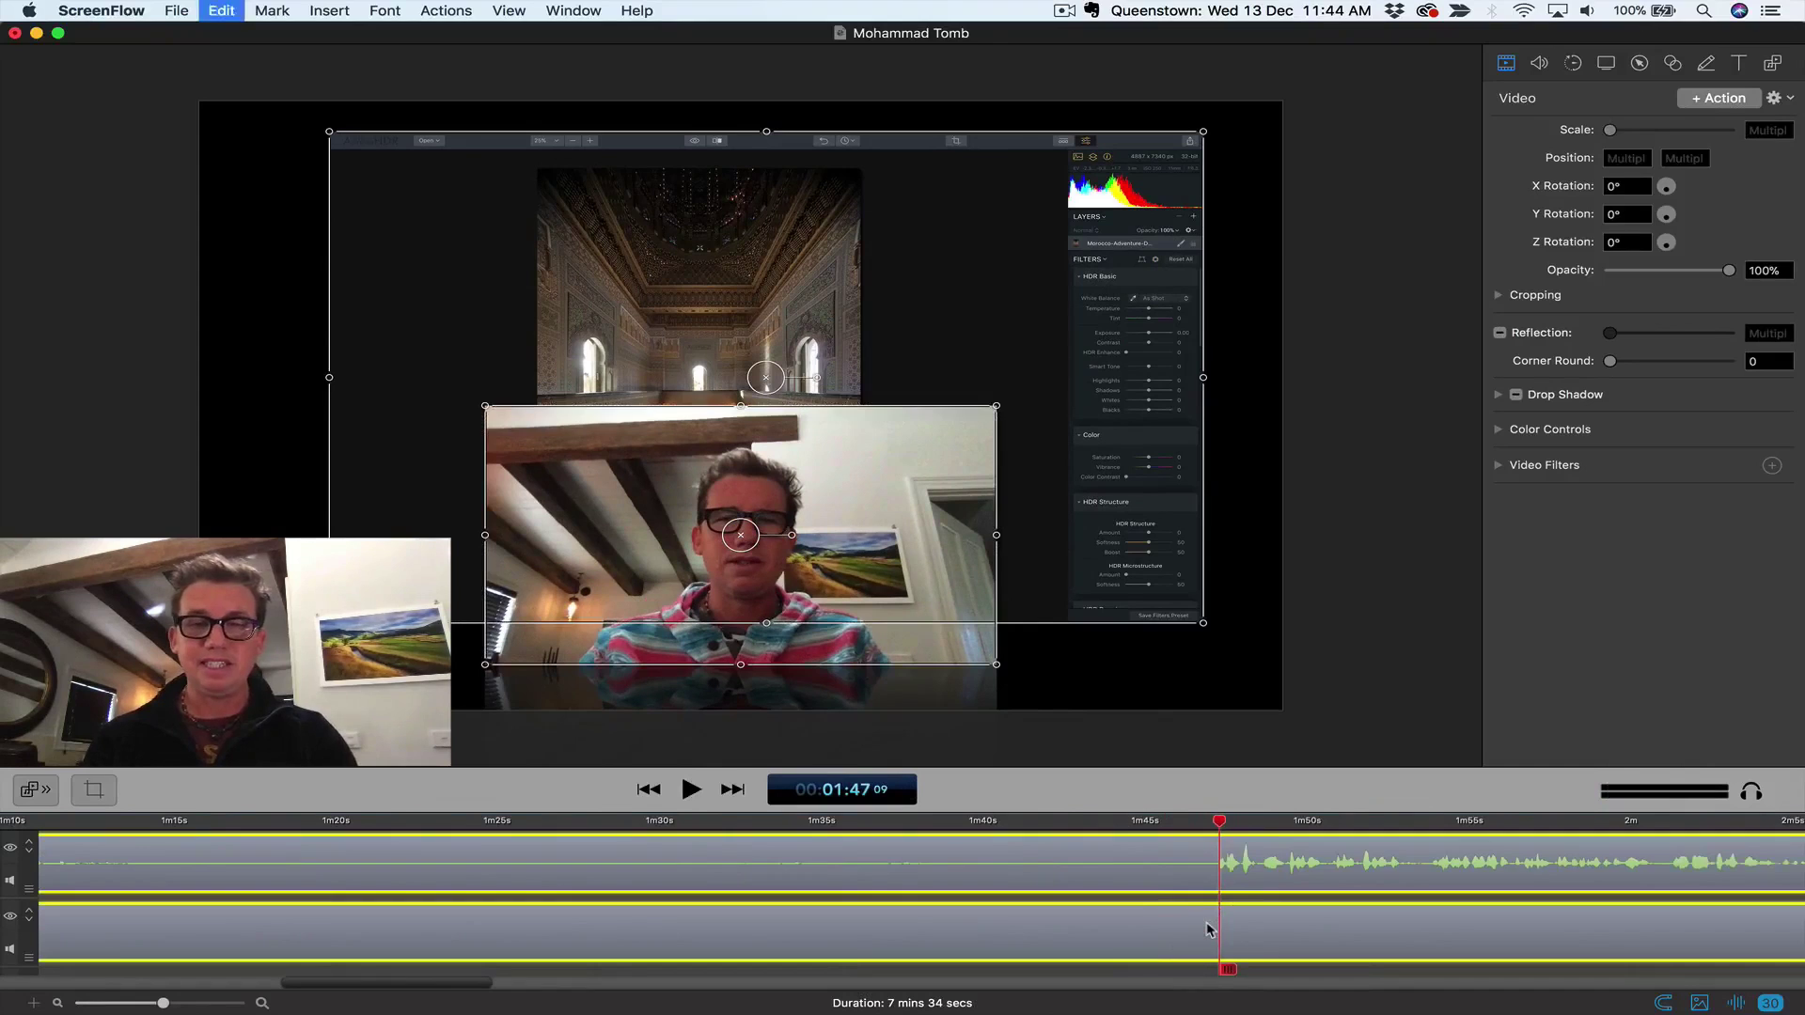
pyautogui.click(1160, 908)
pyautogui.click(1109, 860)
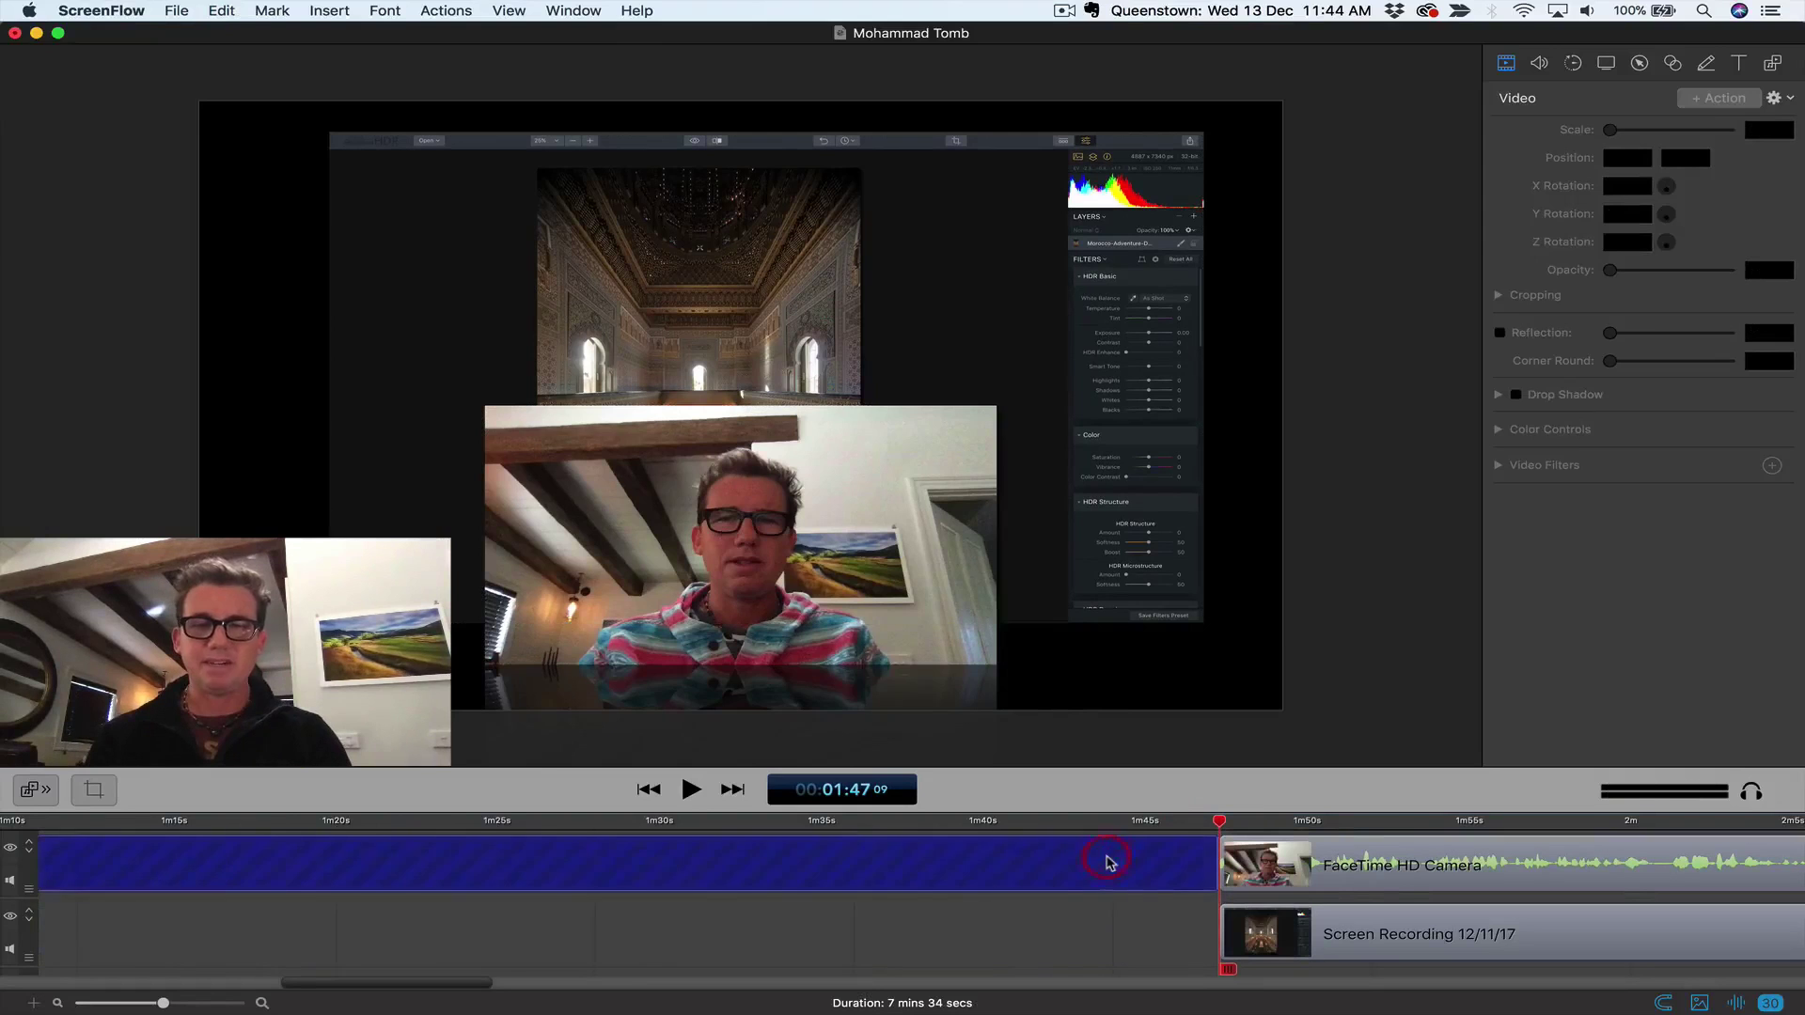
pyautogui.keyDown('shift'); pyautogui.click(1074, 923); pyautogui.keyUp('shift')
pyautogui.press('Delete')
pyautogui.hscroll(-5, 717, 902)
pyautogui.hscroll(-5, 711, 908)
pyautogui.click(612, 823)
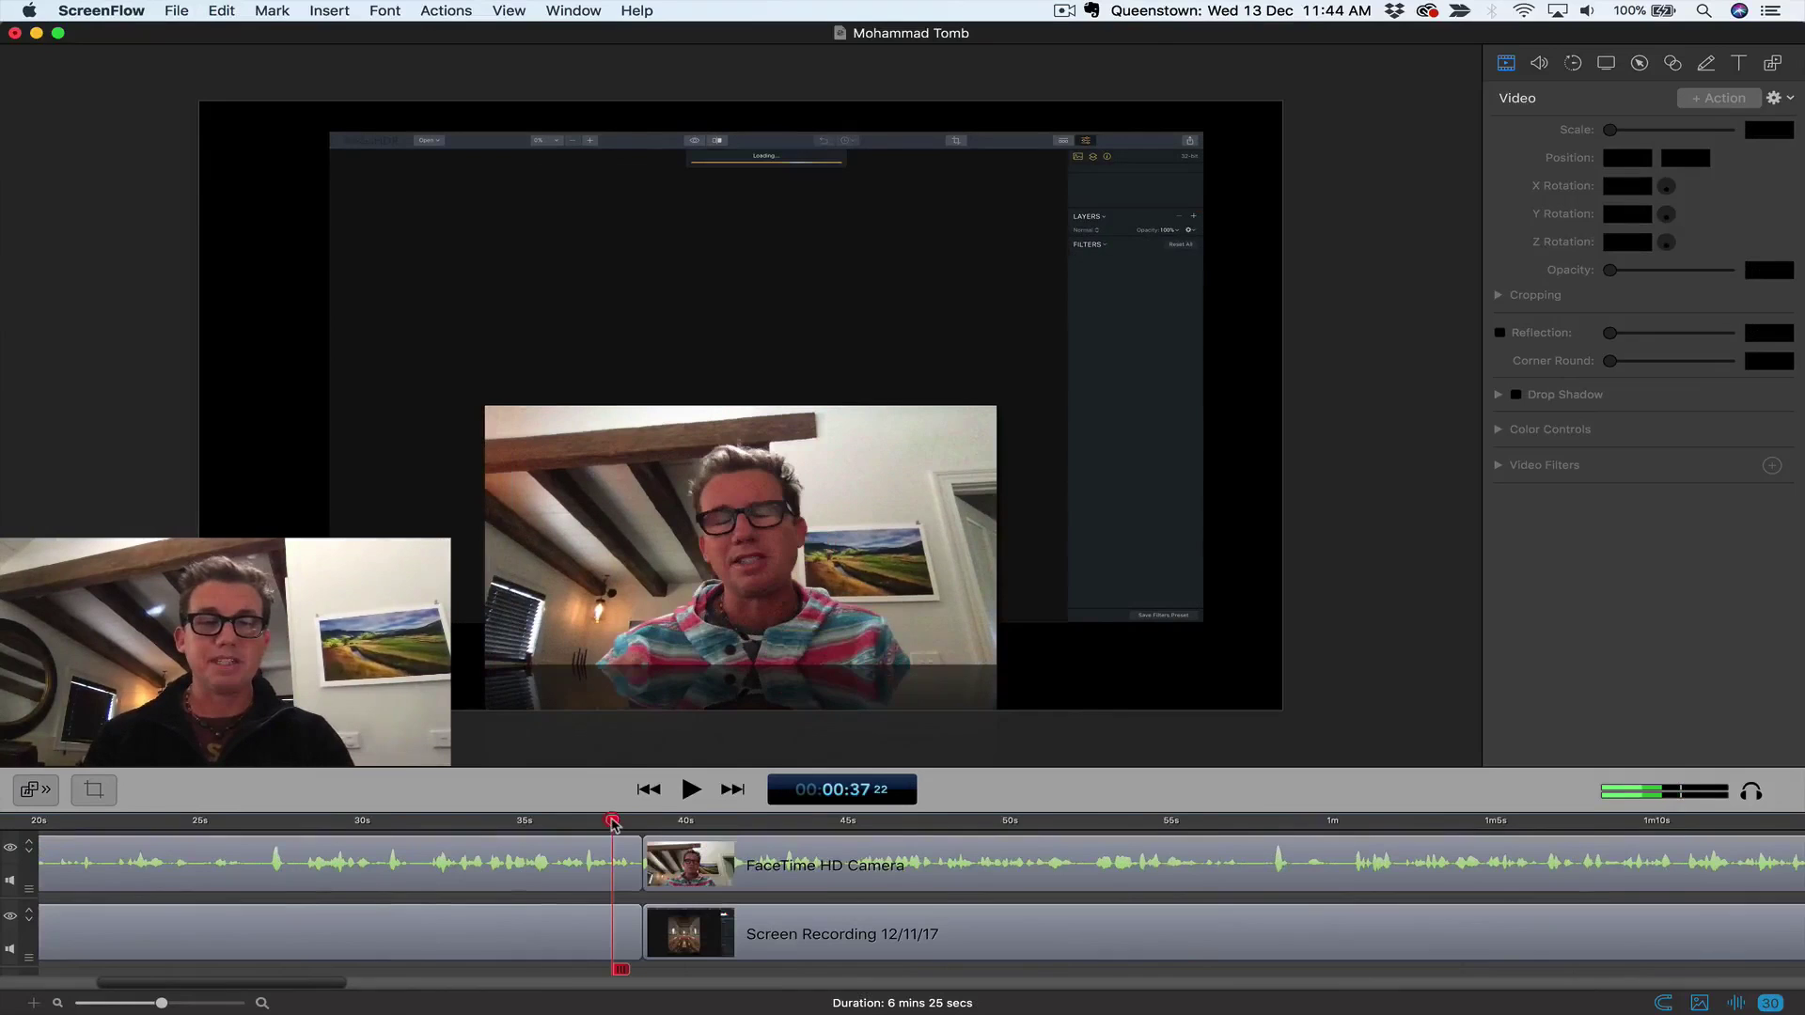
pyautogui.press('space')
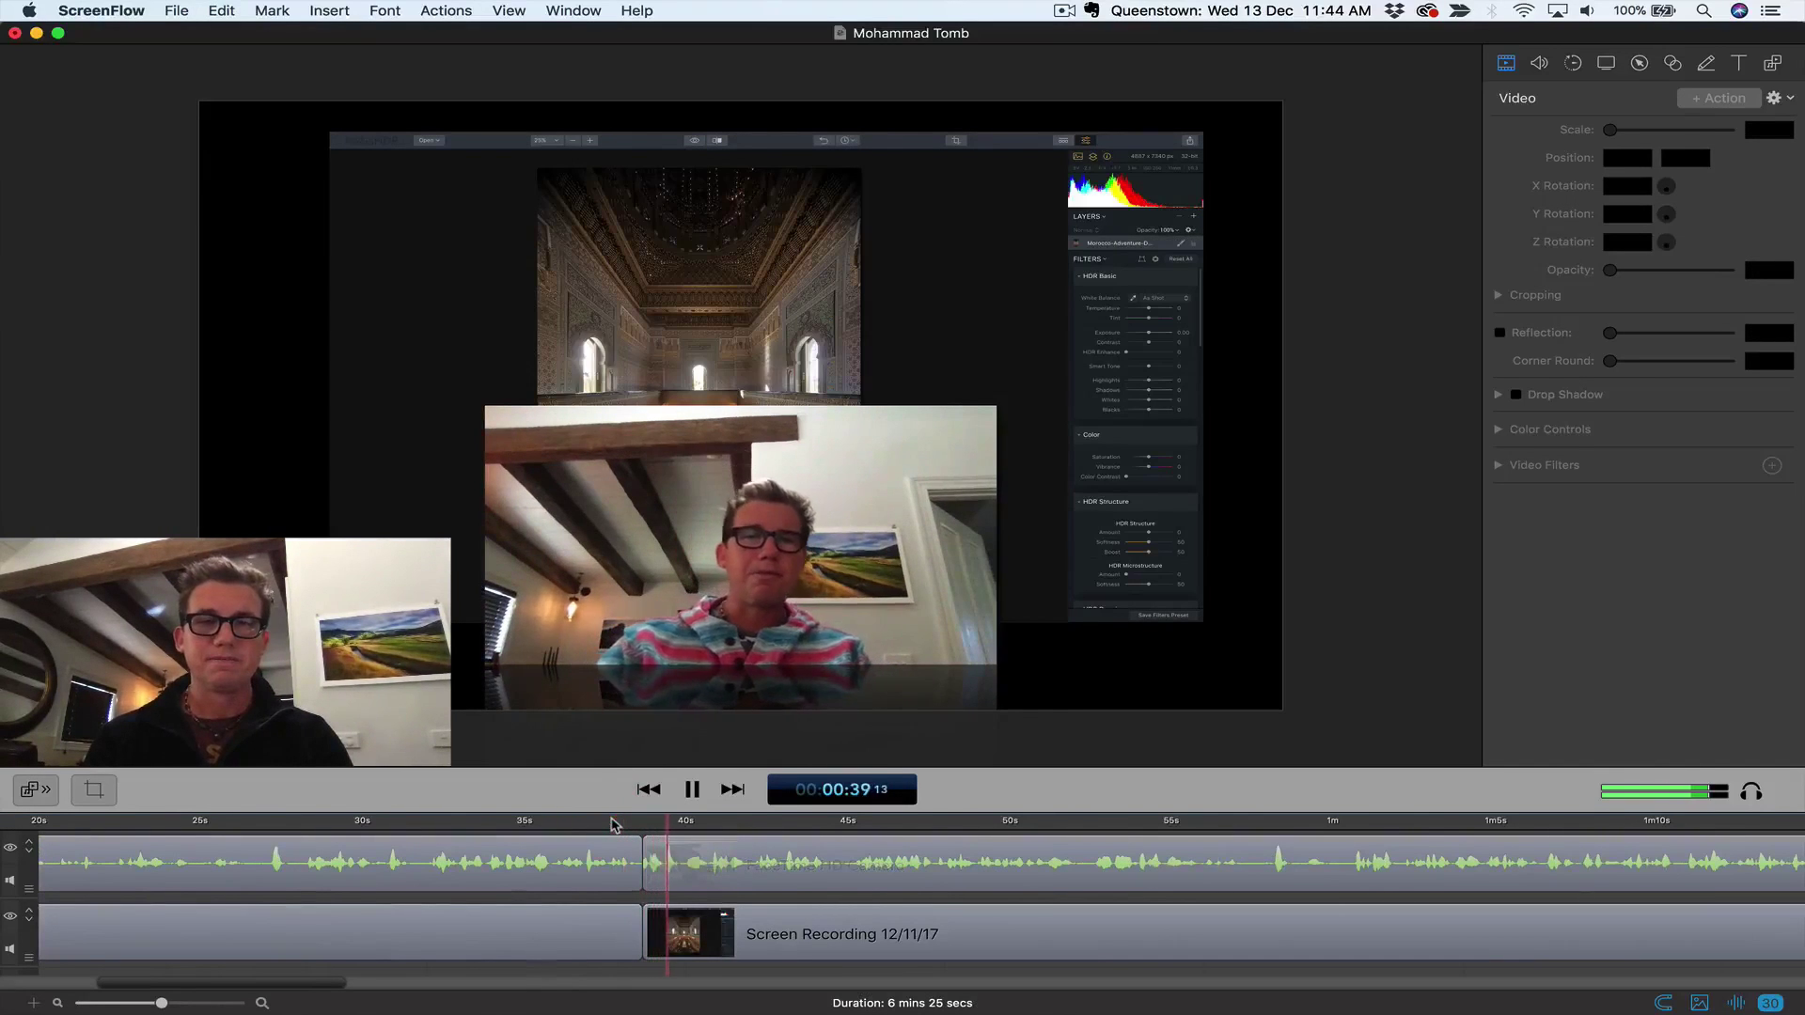
pyautogui.press('space')
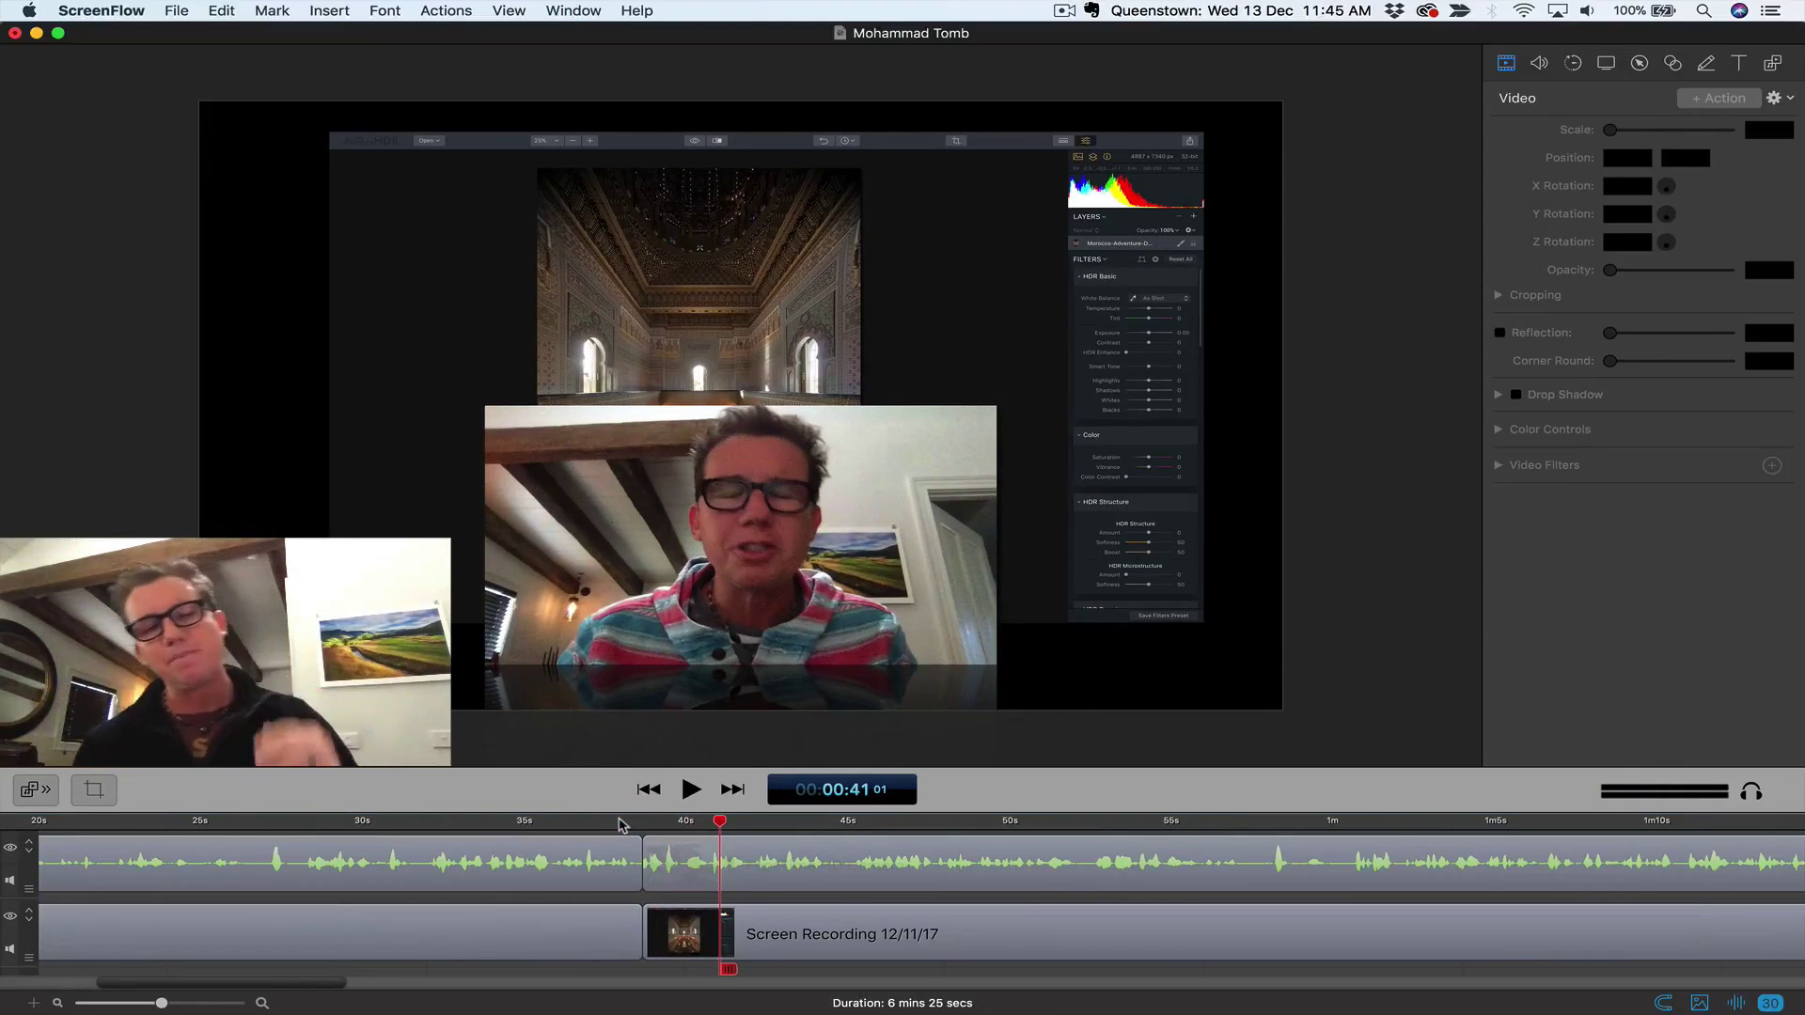
pyautogui.click(735, 935)
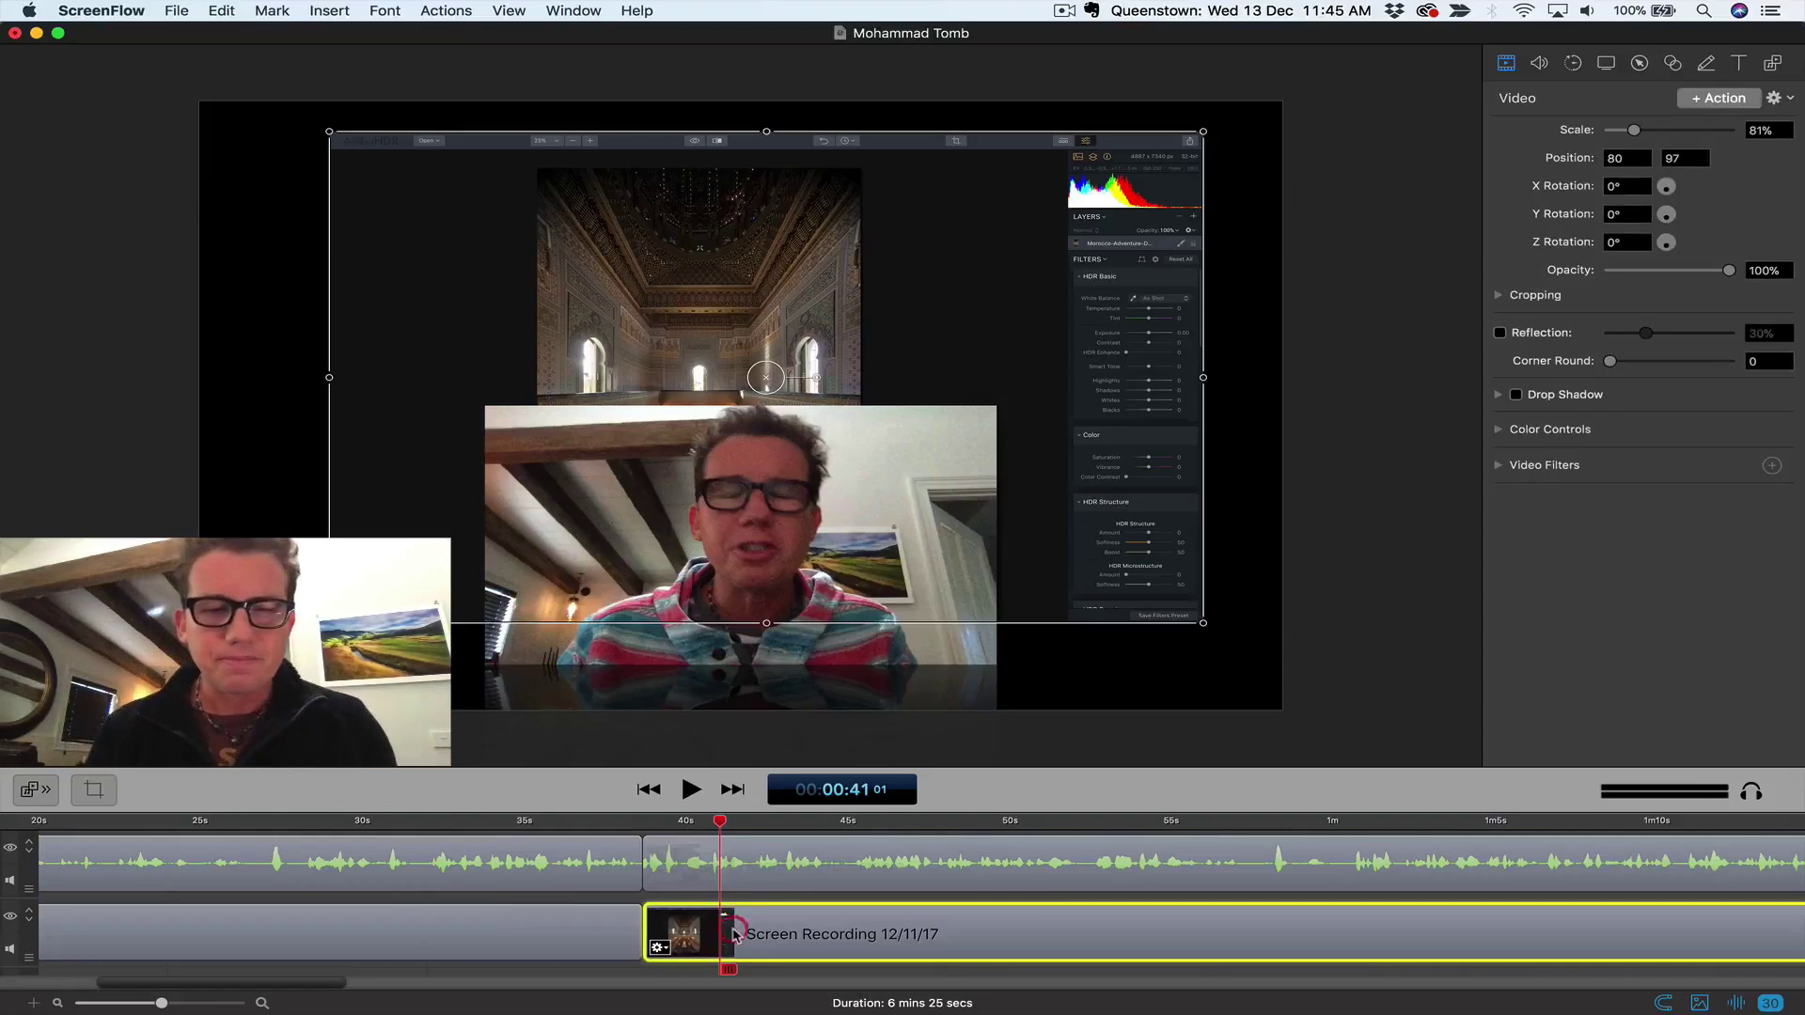
pyautogui.click(689, 823)
pyautogui.press('space')
pyautogui.press('space')
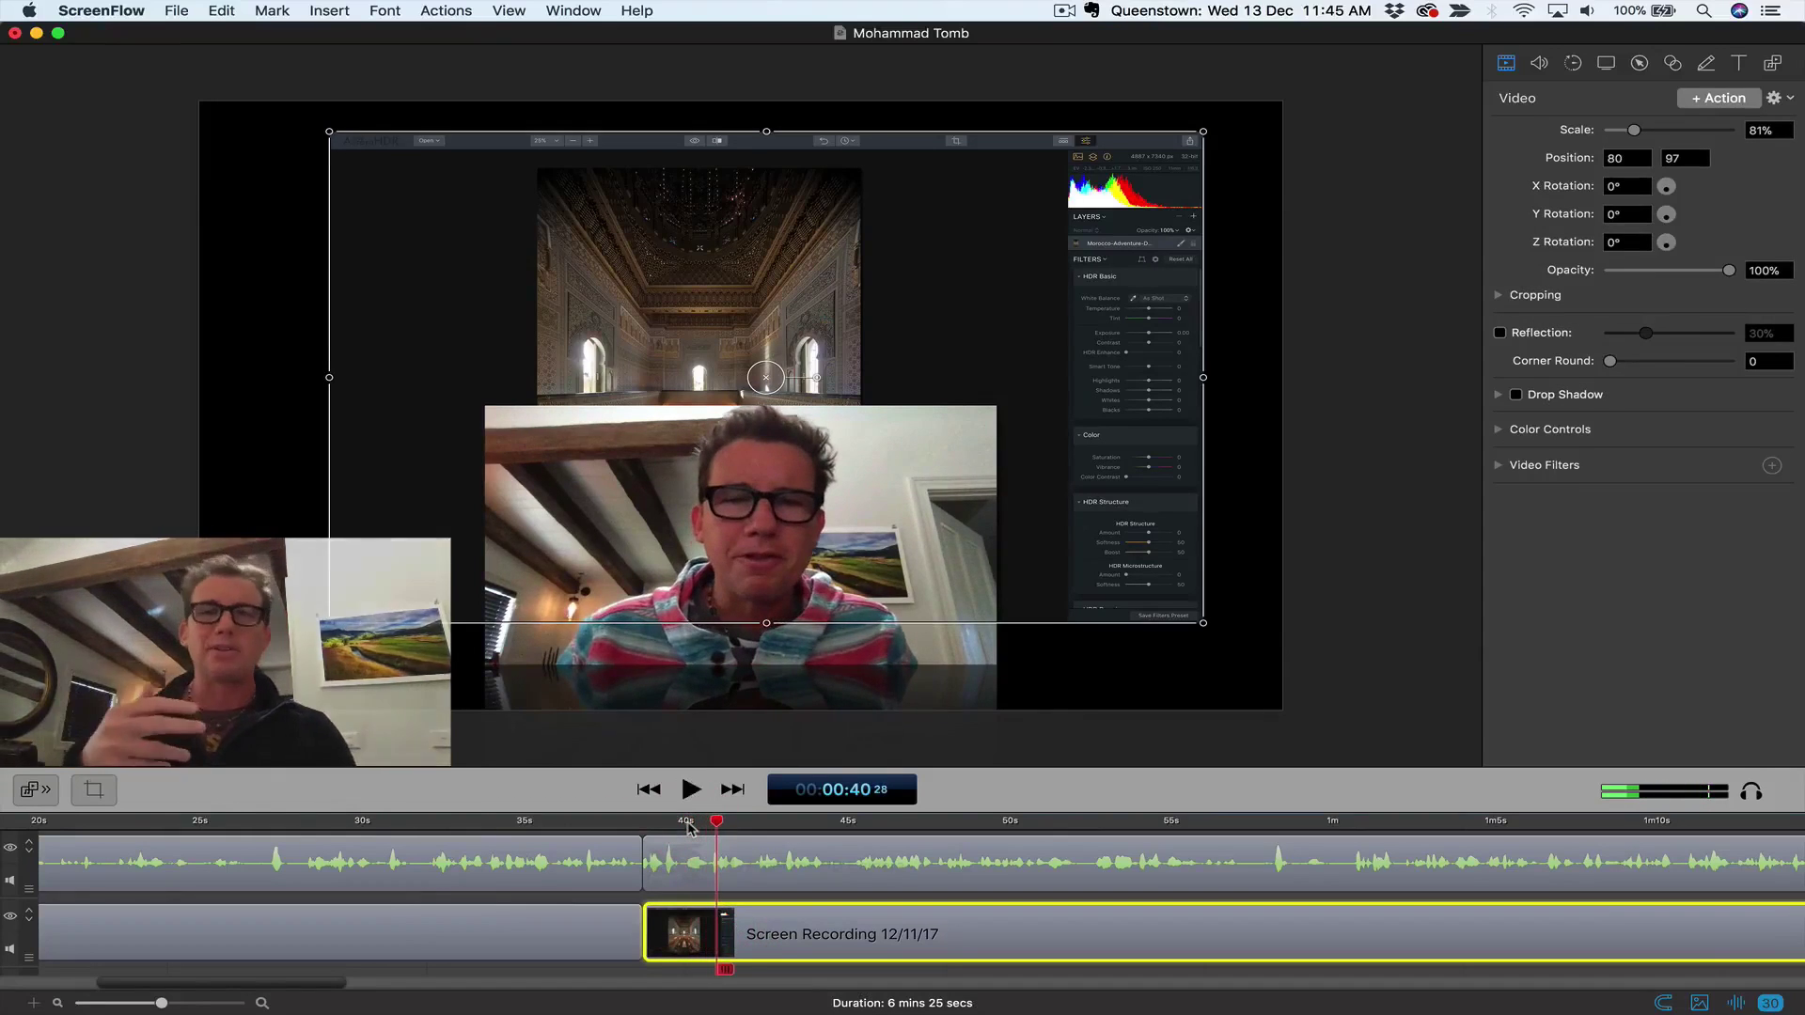
pyautogui.click(724, 878)
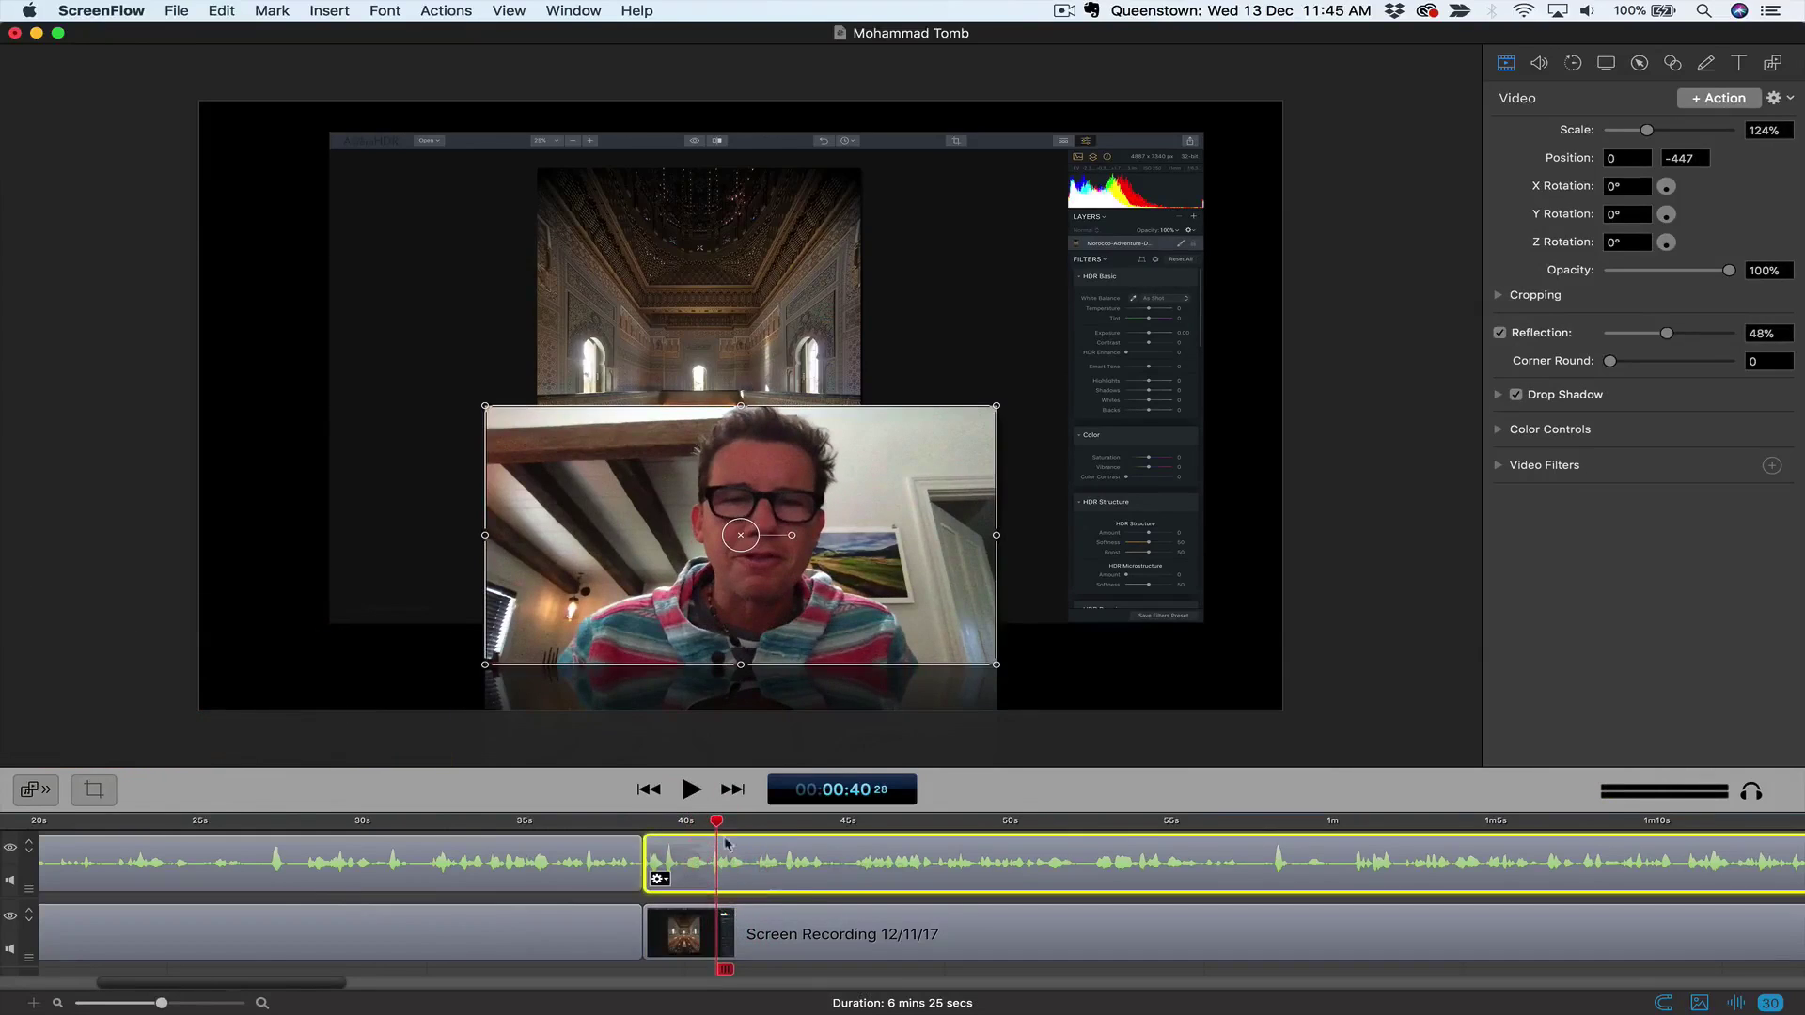
pyautogui.click(724, 824)
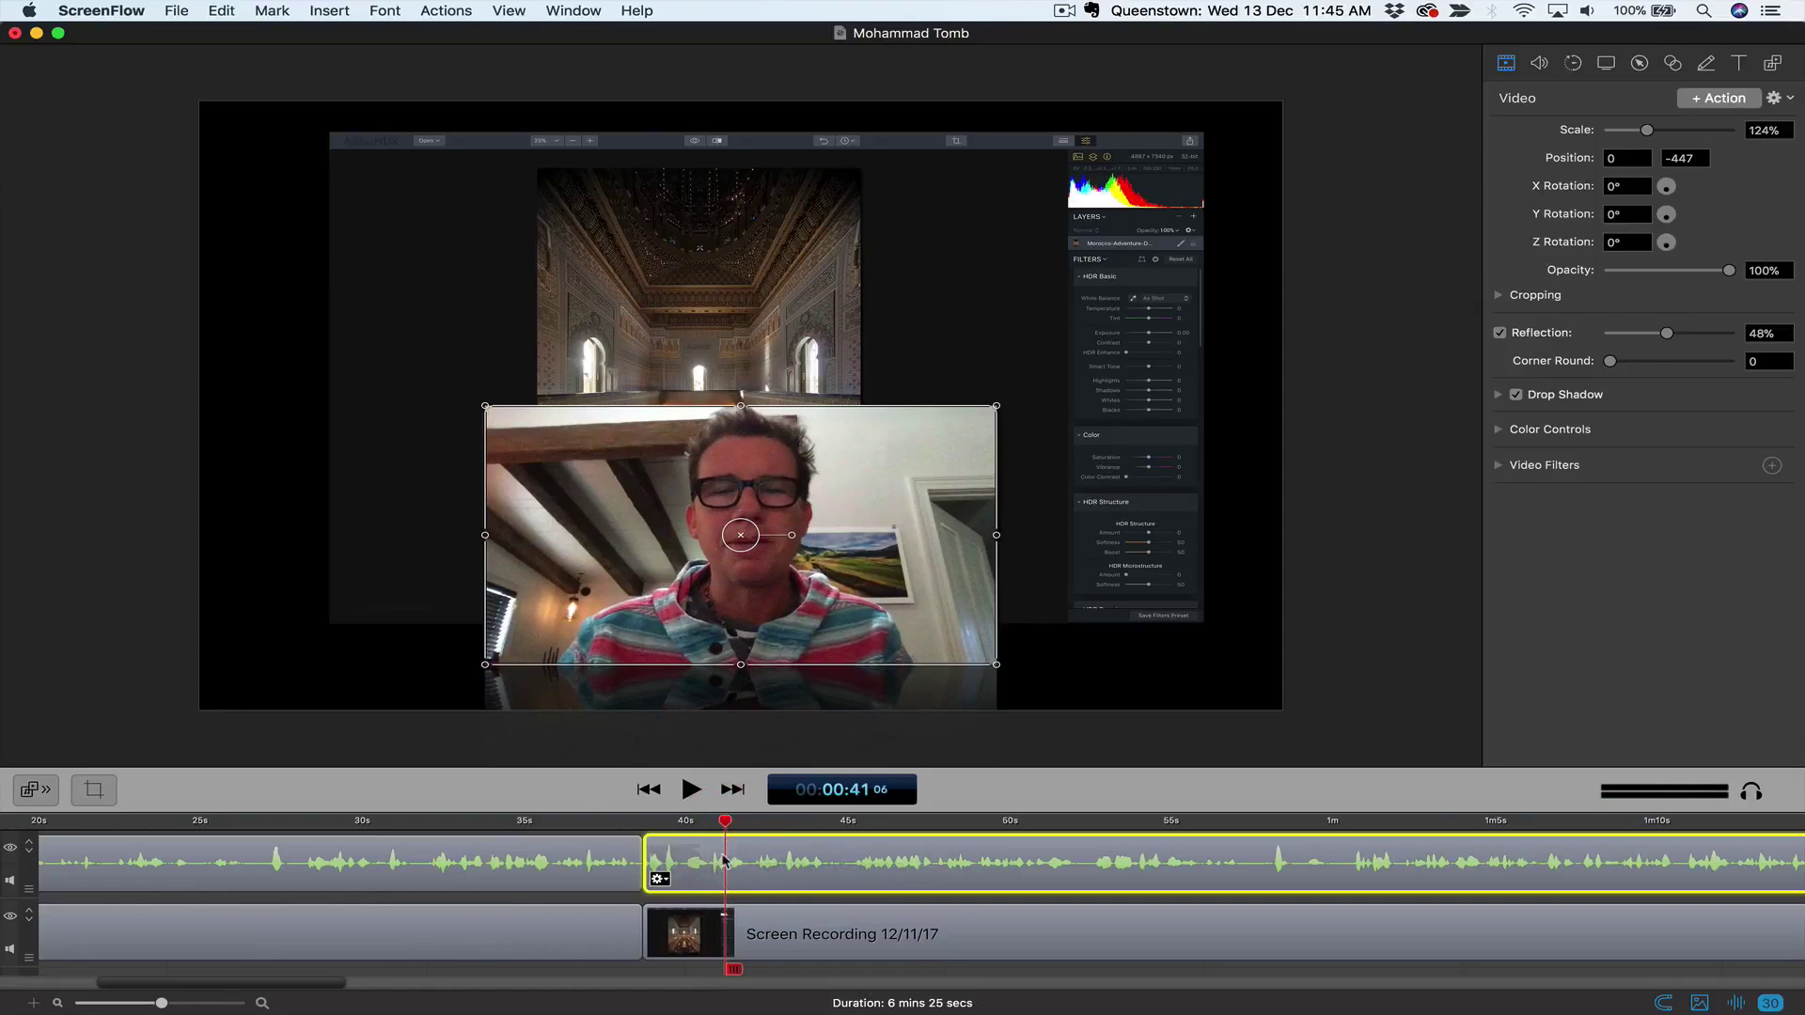
pyautogui.click(751, 938)
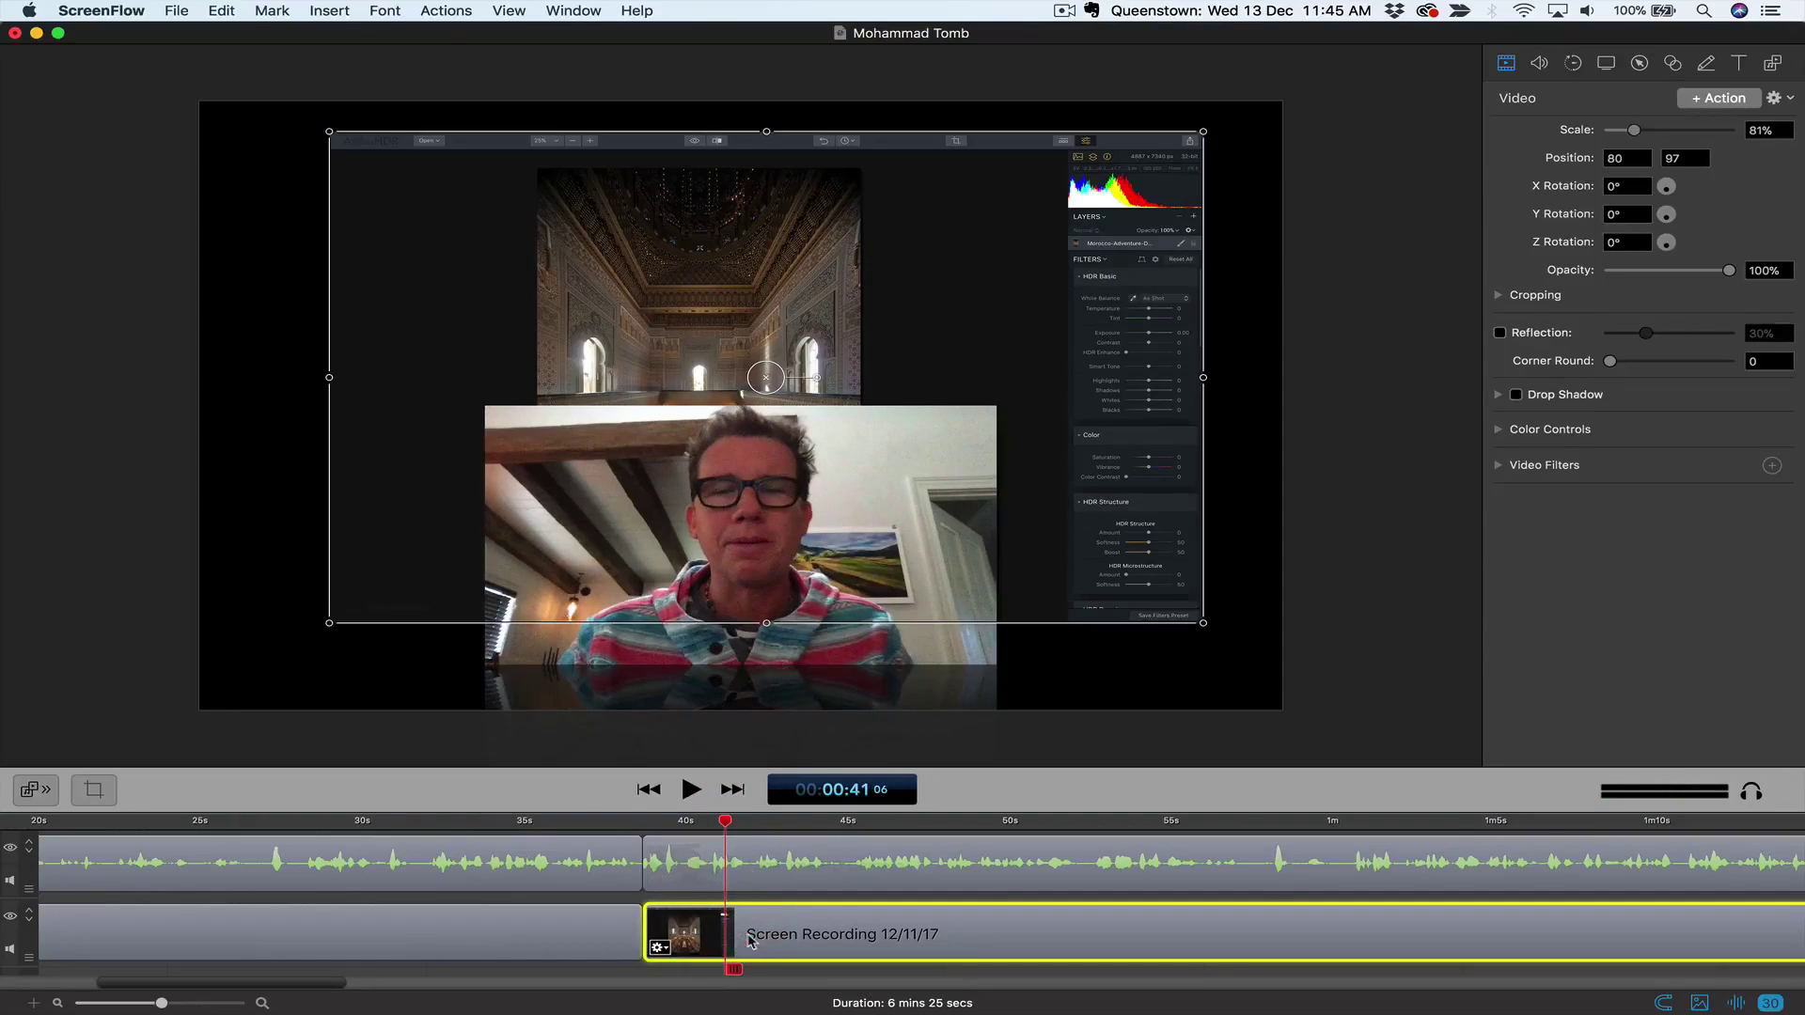
pyautogui.click(749, 877)
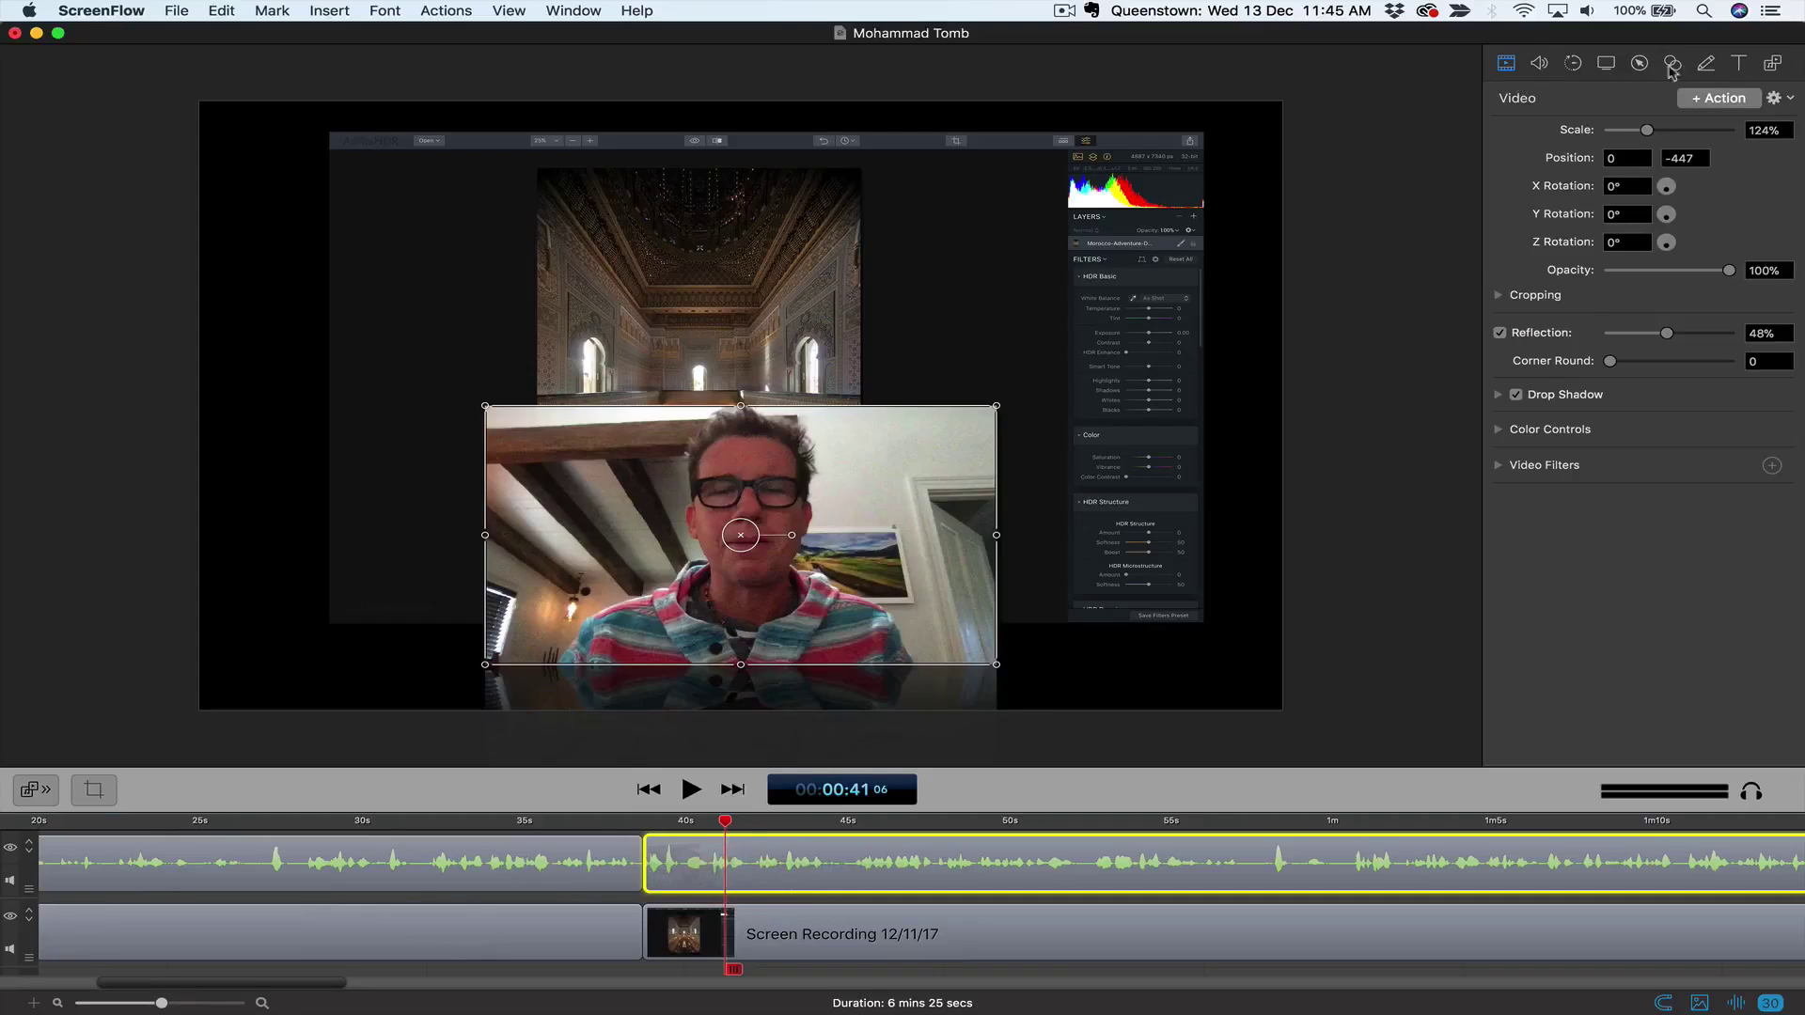
# Step: Add a video action at 41 s shrinking the camera to 68% at -1,243, -804, then preview it
pyautogui.click(1540, 63)
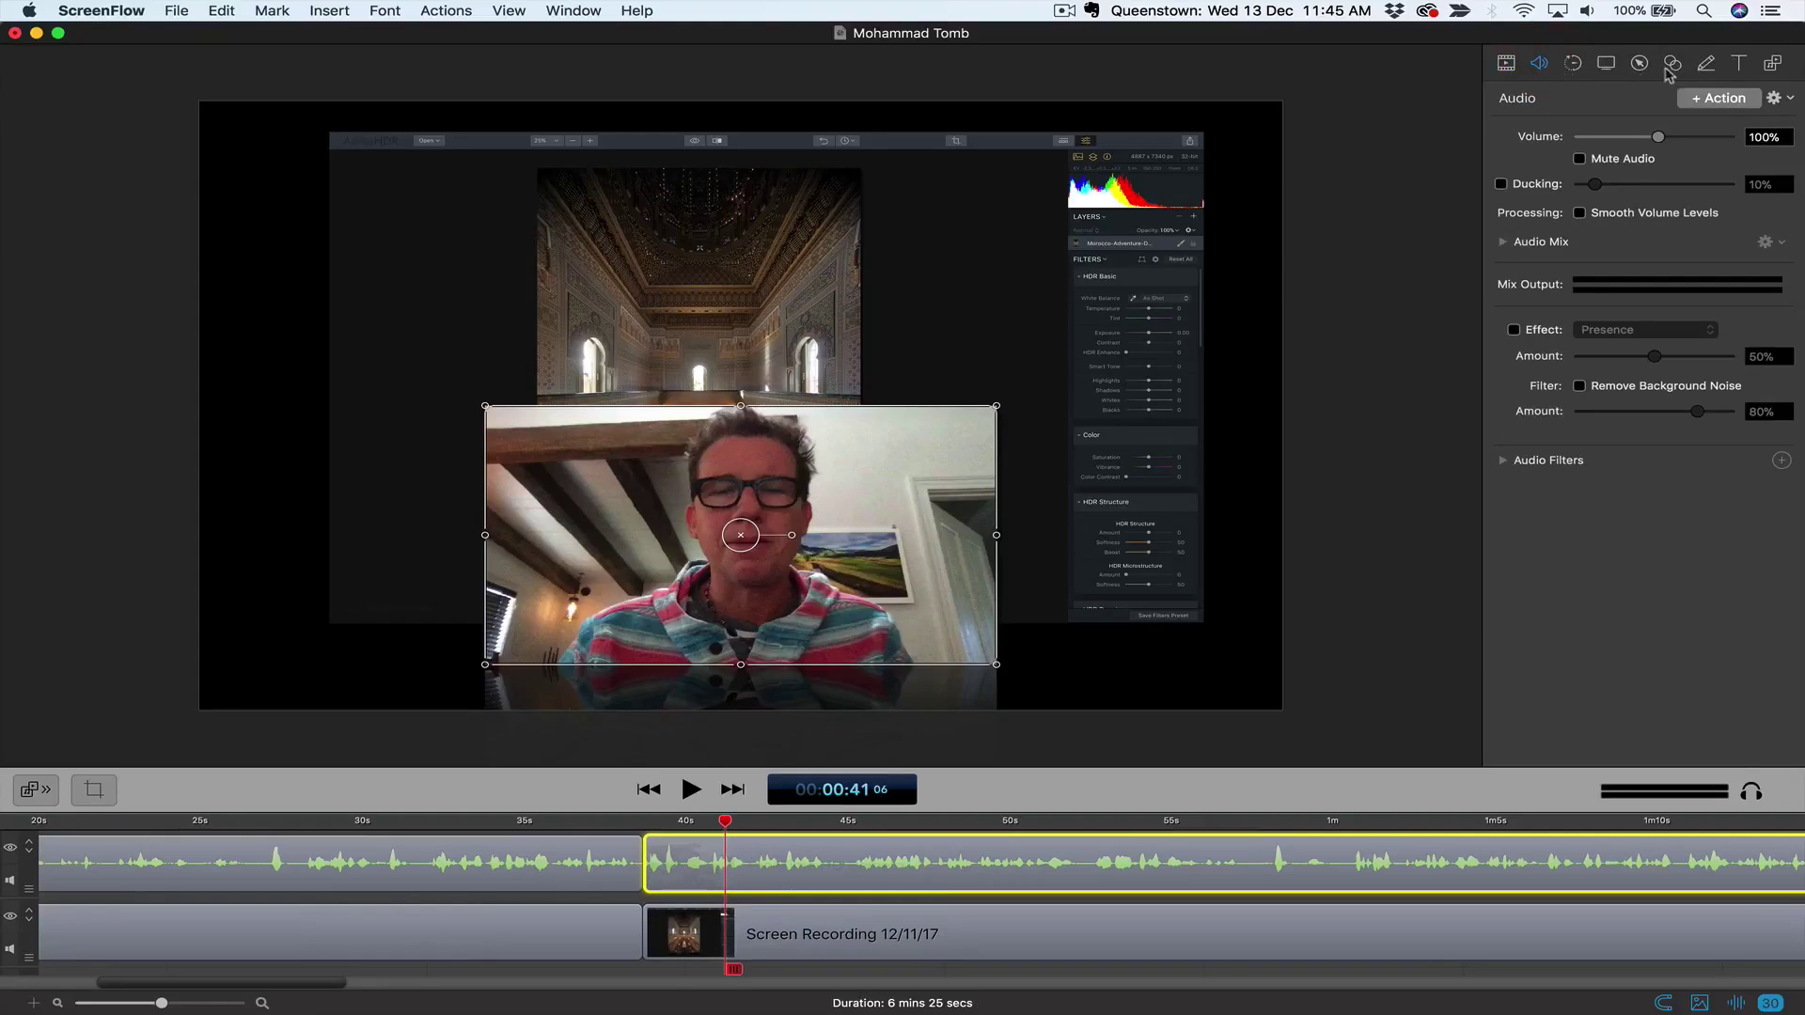
pyautogui.click(1507, 63)
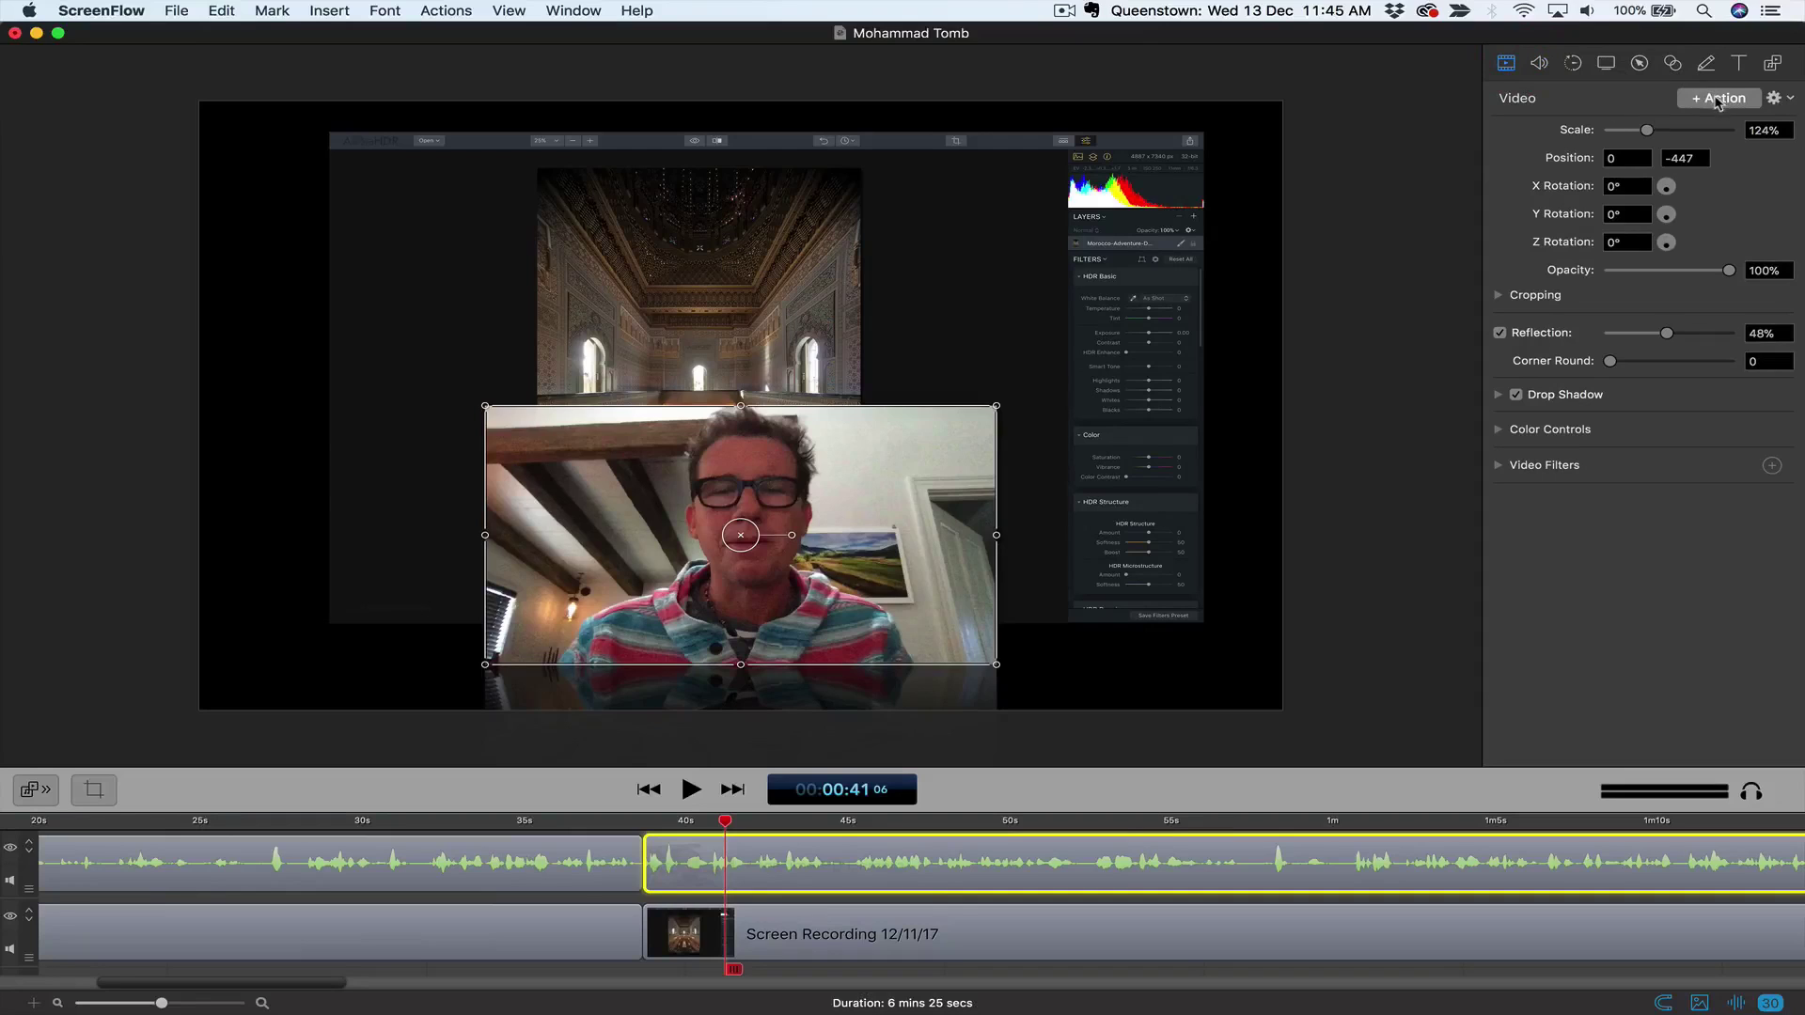
pyautogui.click(1716, 99)
pyautogui.moveTo(999, 410); pyautogui.dragTo(760, 508)
pyautogui.moveTo(714, 570); pyautogui.dragTo(427, 616)
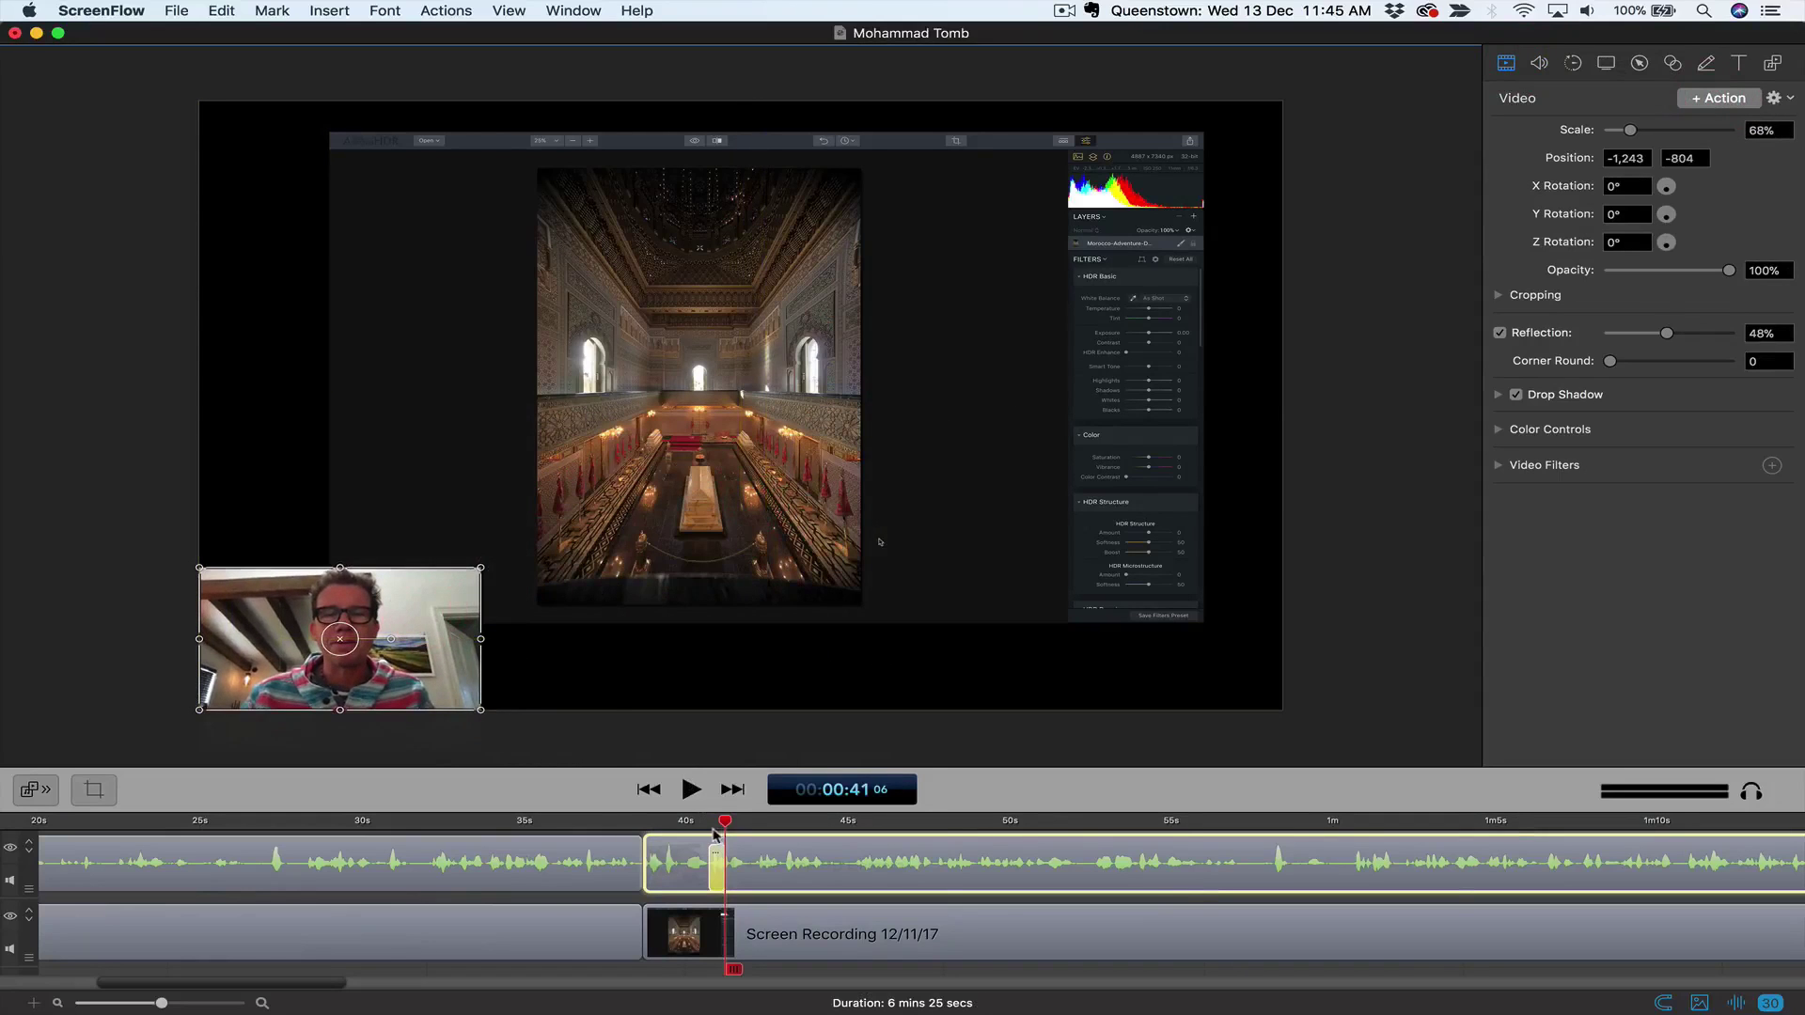
pyautogui.moveTo(724, 823); pyautogui.dragTo(645, 823)
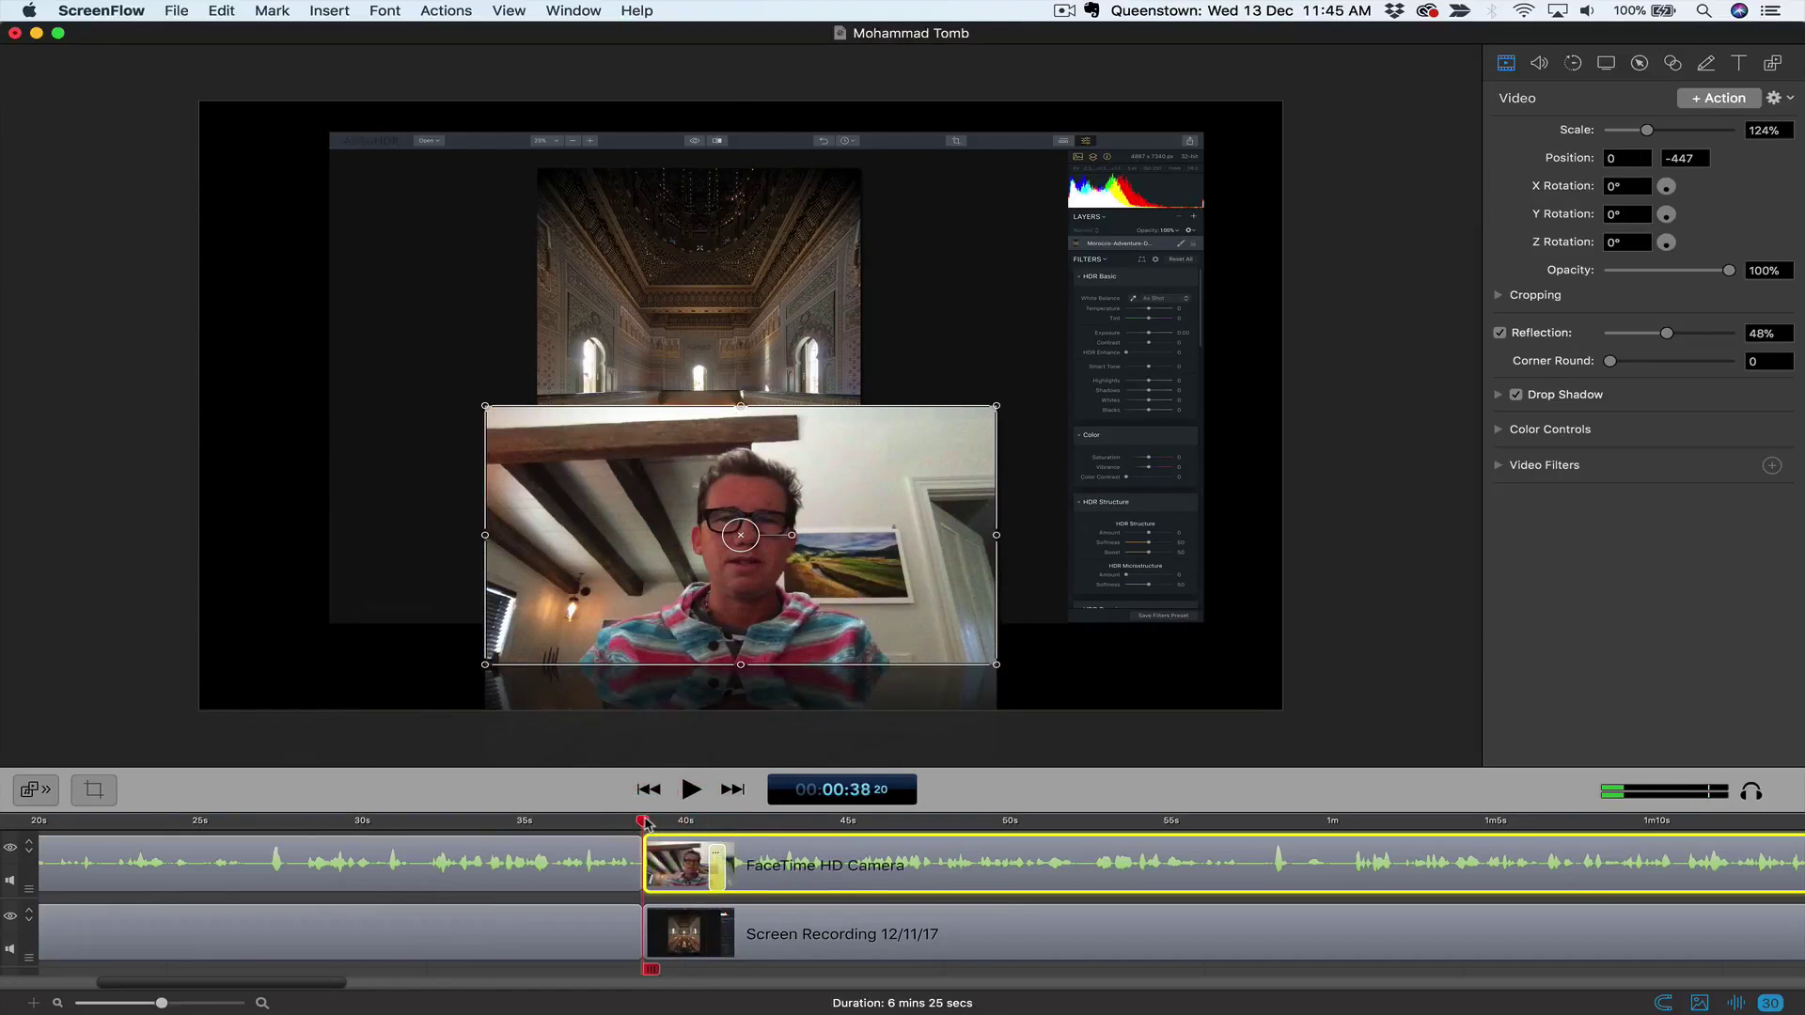
pyautogui.press('space')
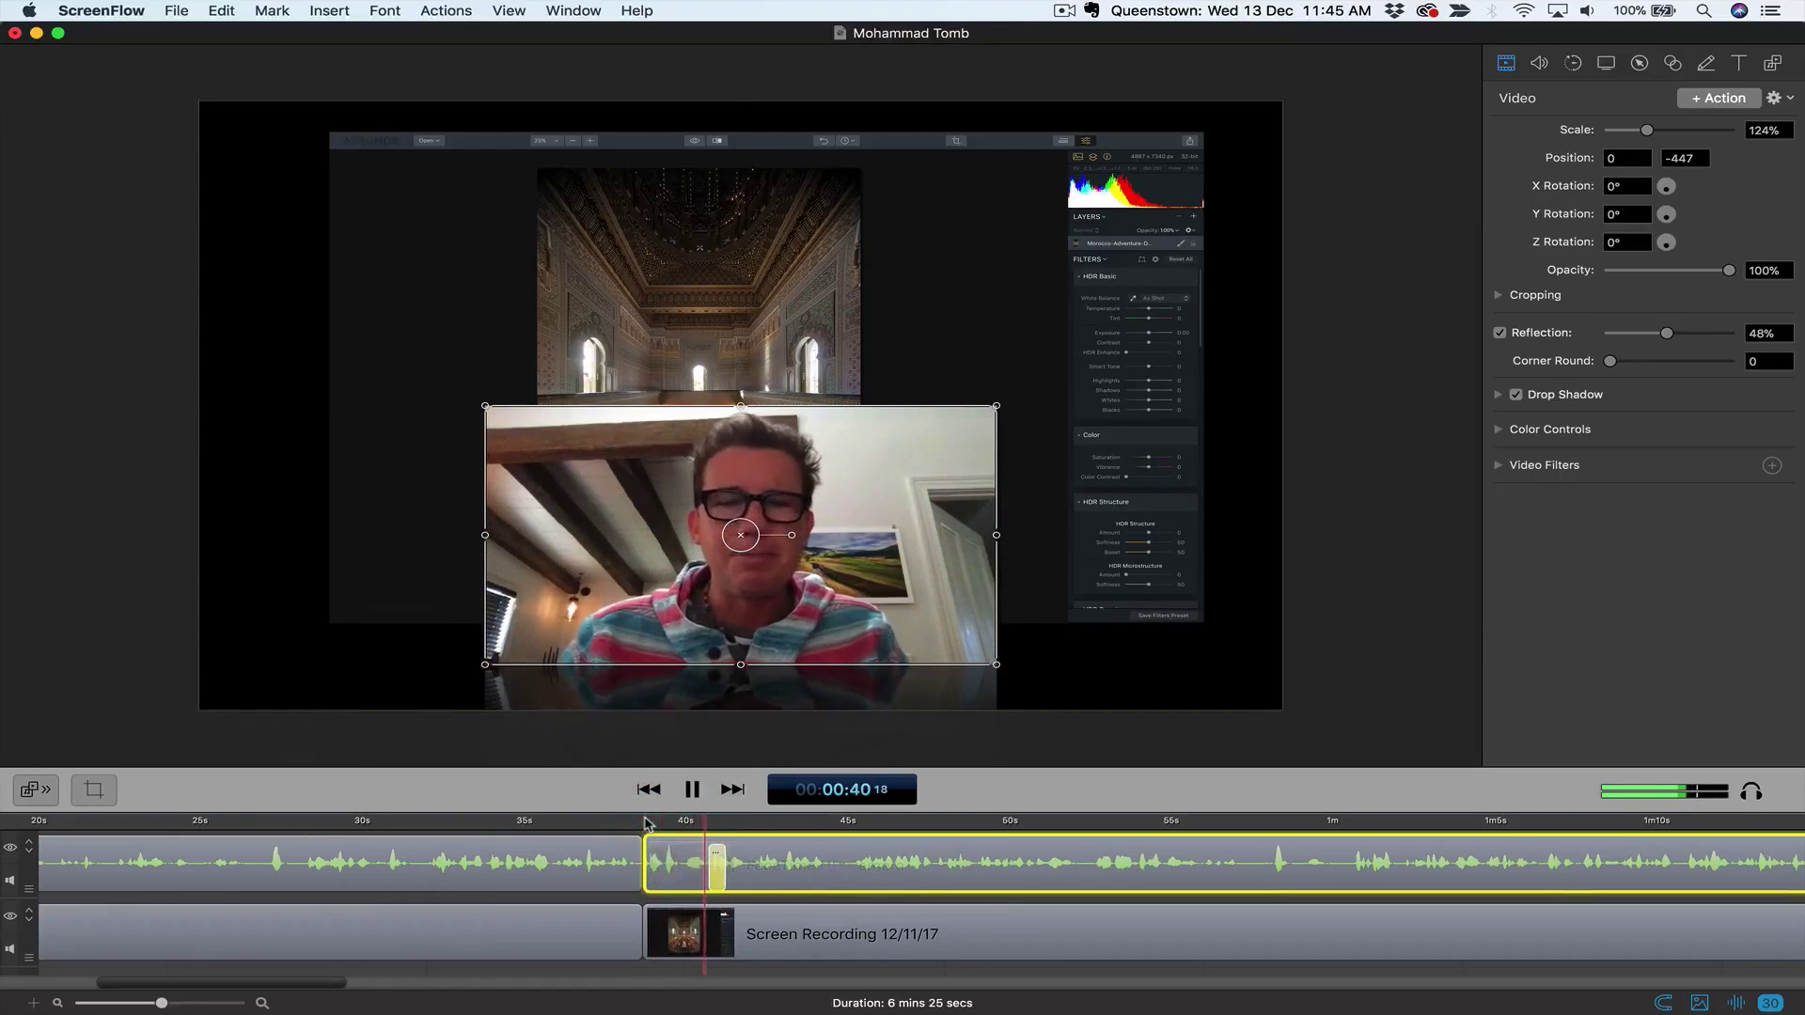
# Step: Select the Screen Recording clip at 41 s, try moving and enlarging it, then undo back to the original position
pyautogui.press('space')
pyautogui.click(724, 820)
pyautogui.click(726, 931)
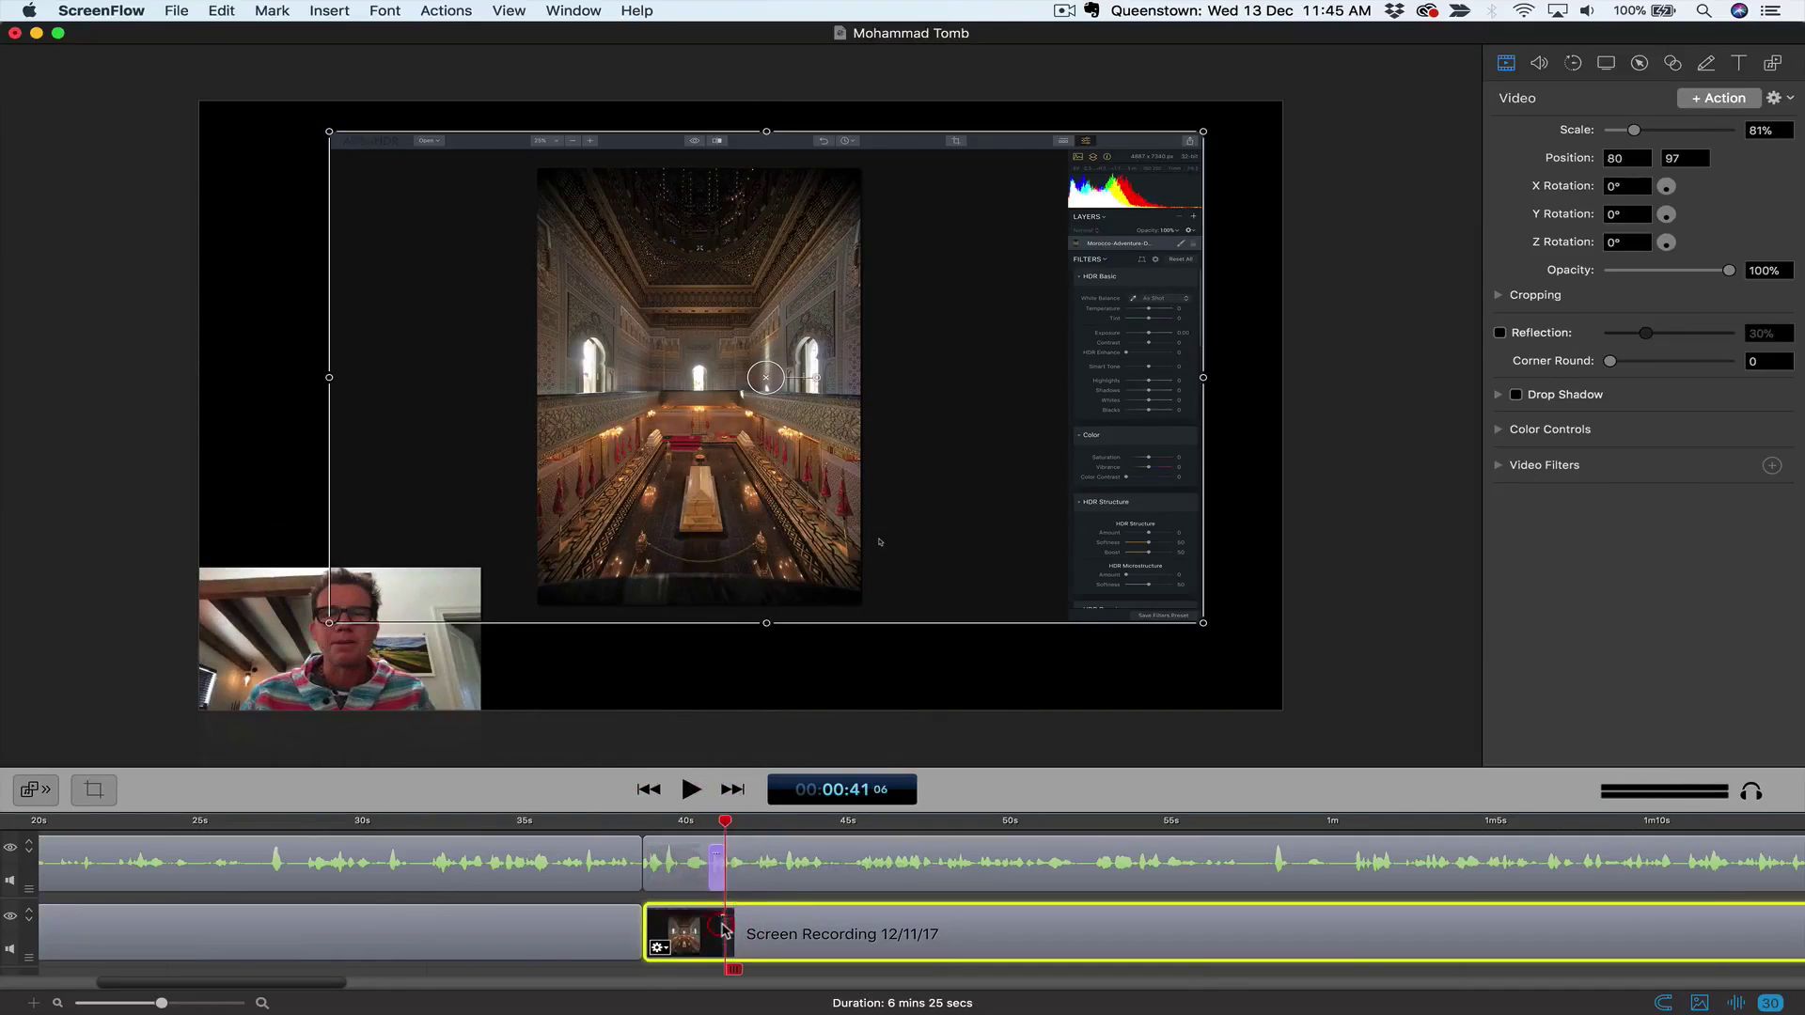
pyautogui.moveTo(800, 586); pyautogui.dragTo(810, 588)
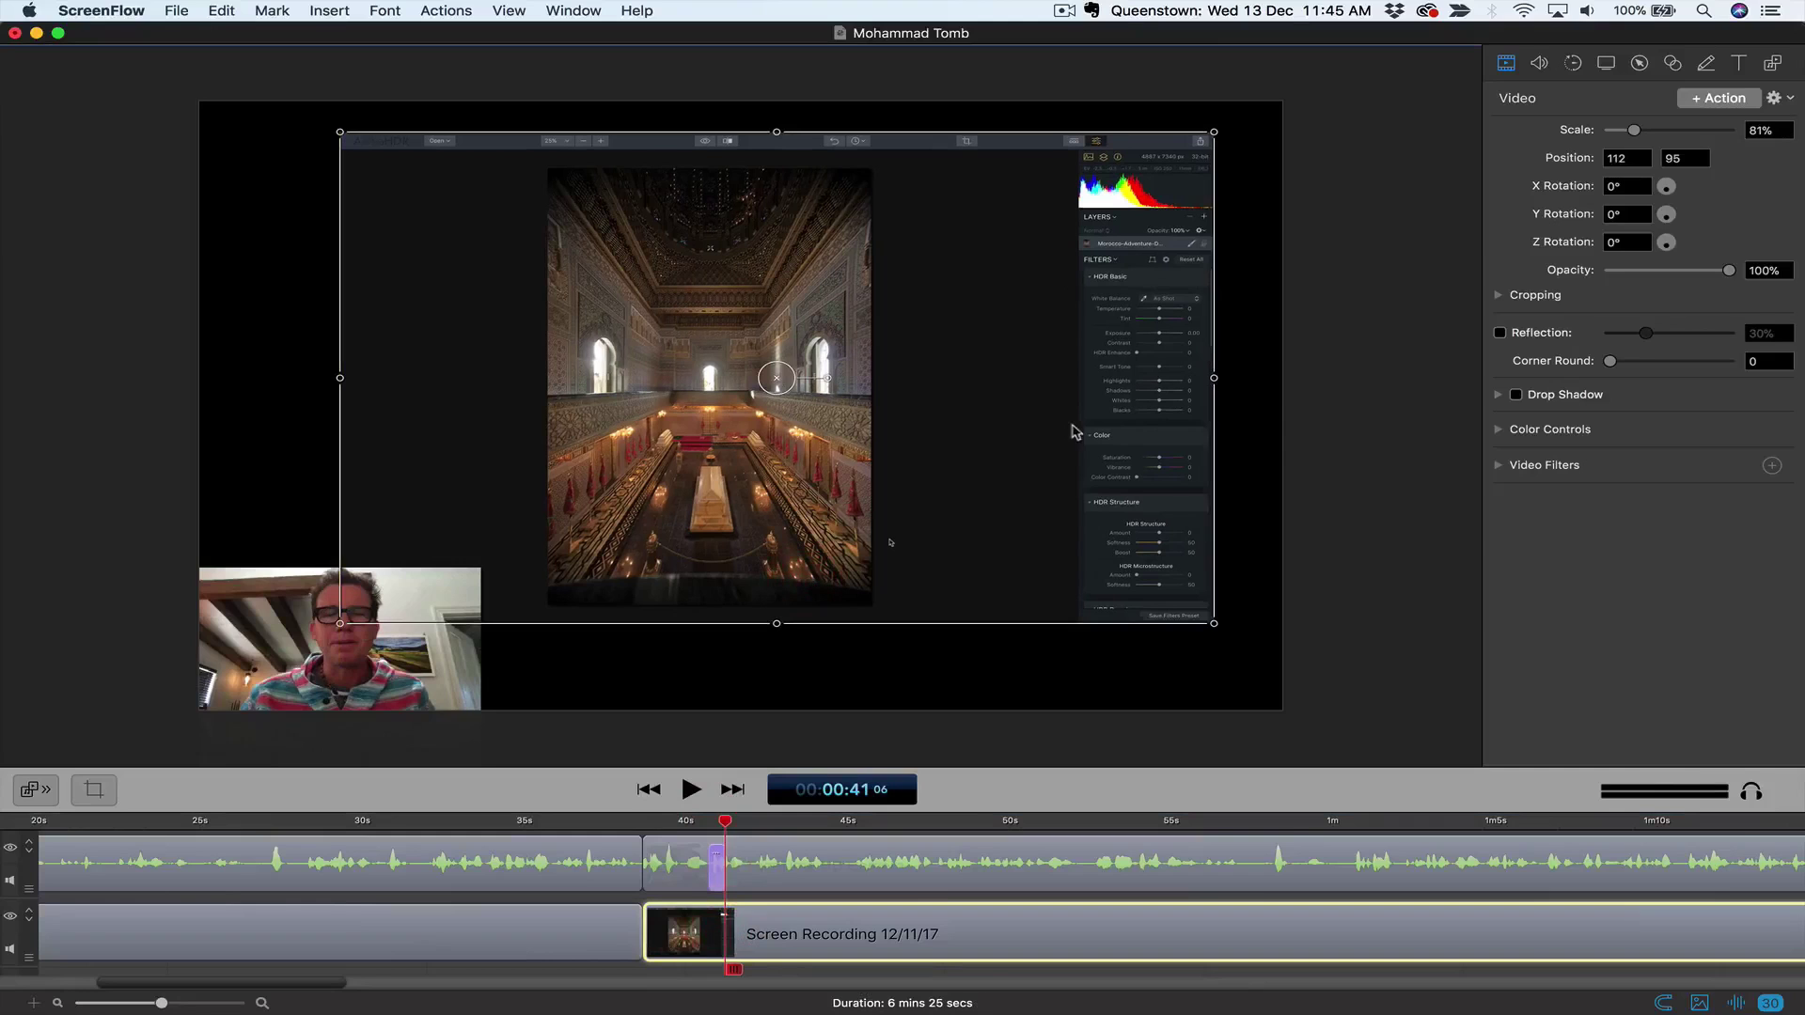
pyautogui.moveTo(1130, 323); pyautogui.dragTo(997, 295)
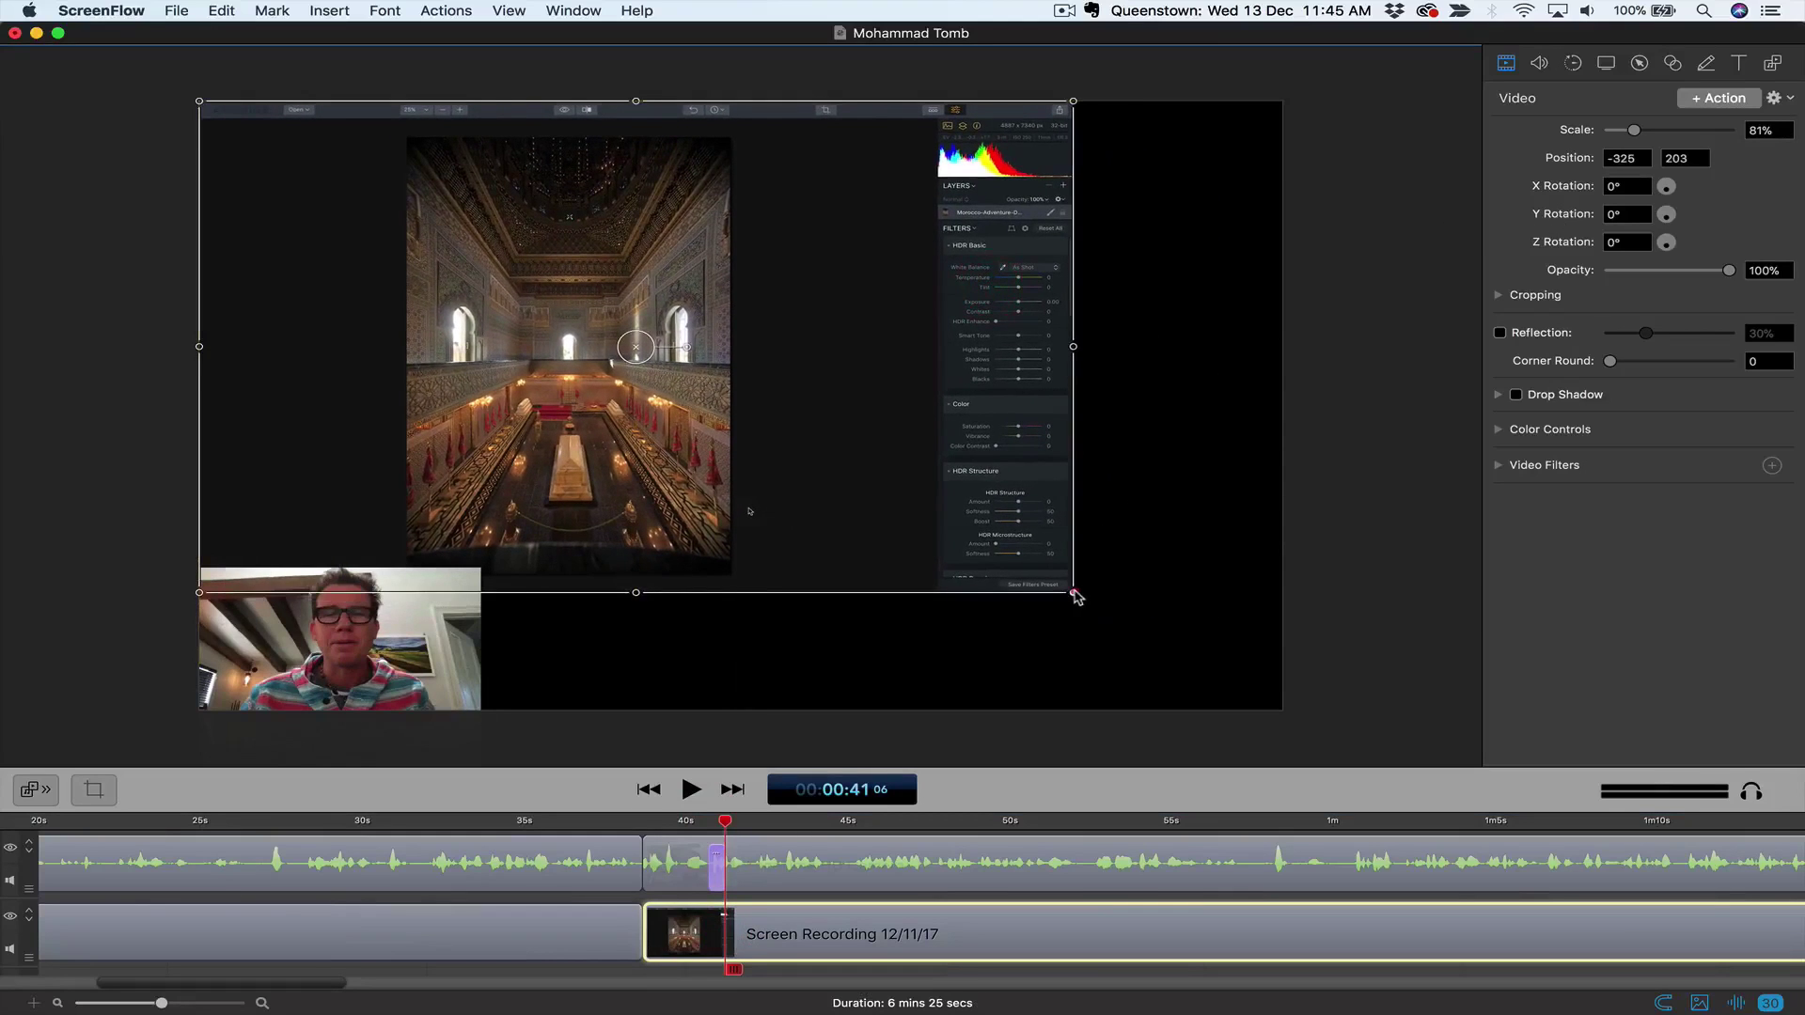
pyautogui.moveTo(1076, 596); pyautogui.dragTo(1307, 686)
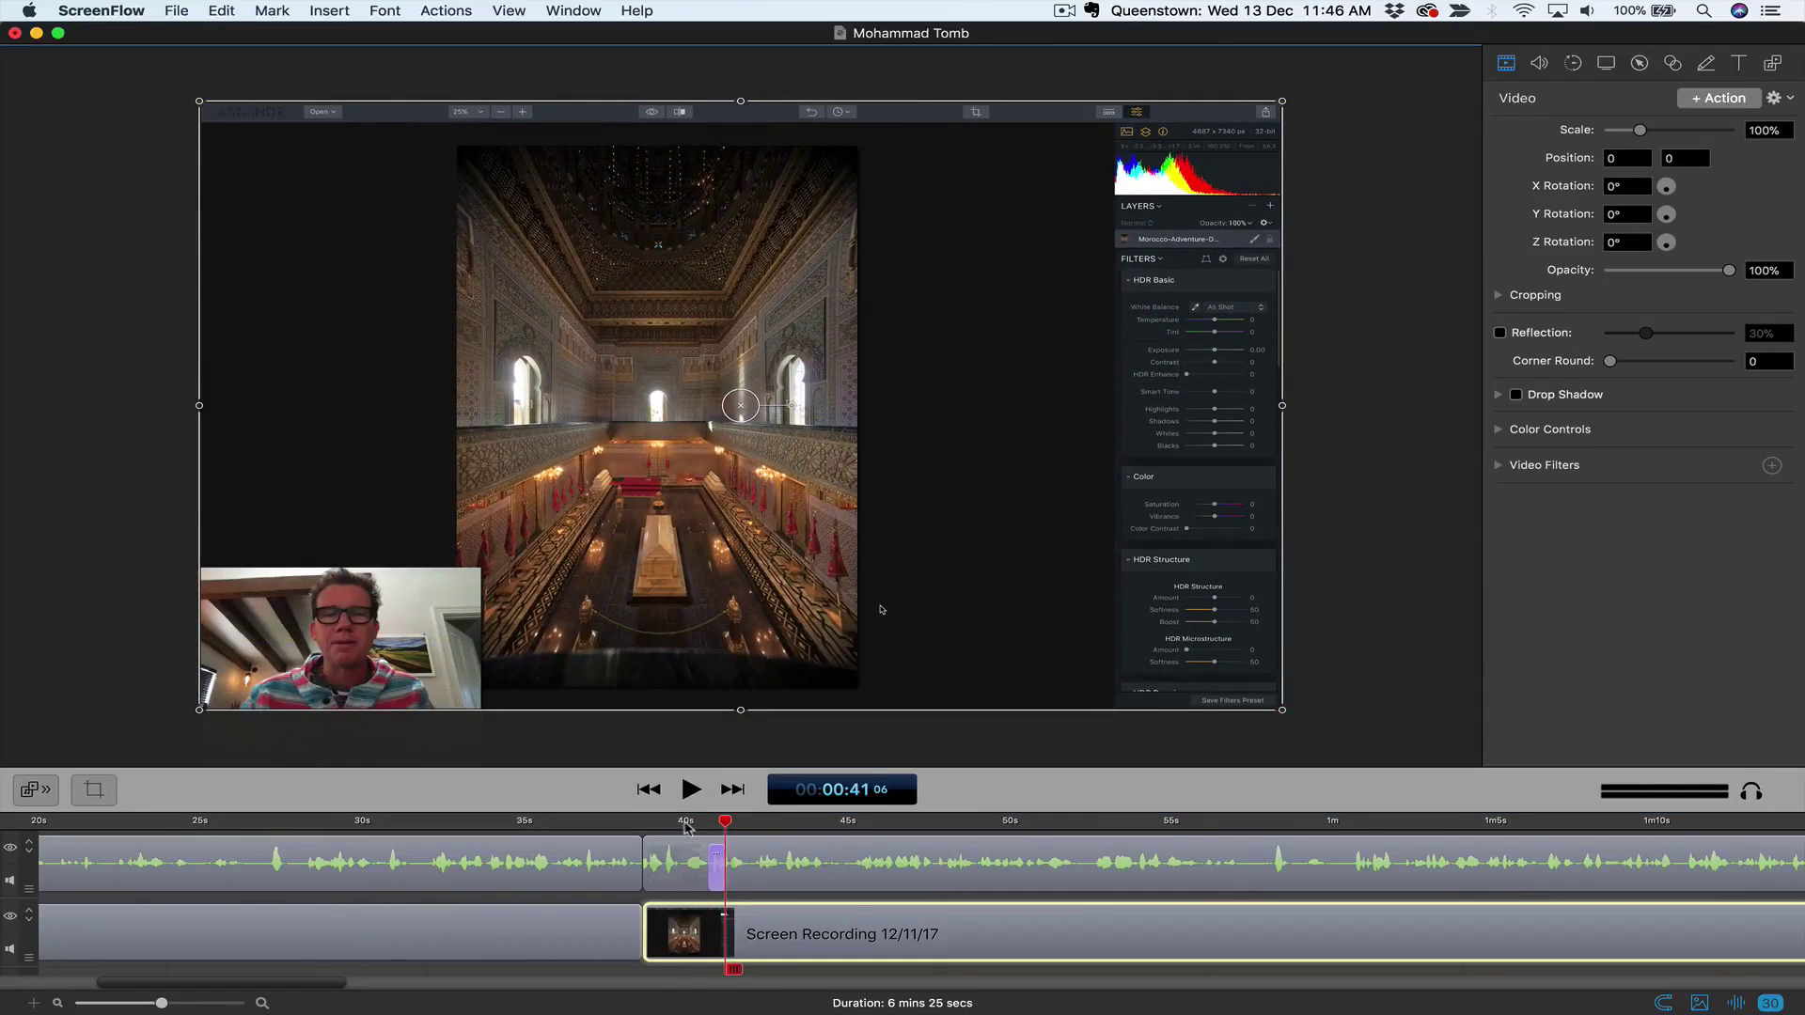
pyautogui.press('super+z')
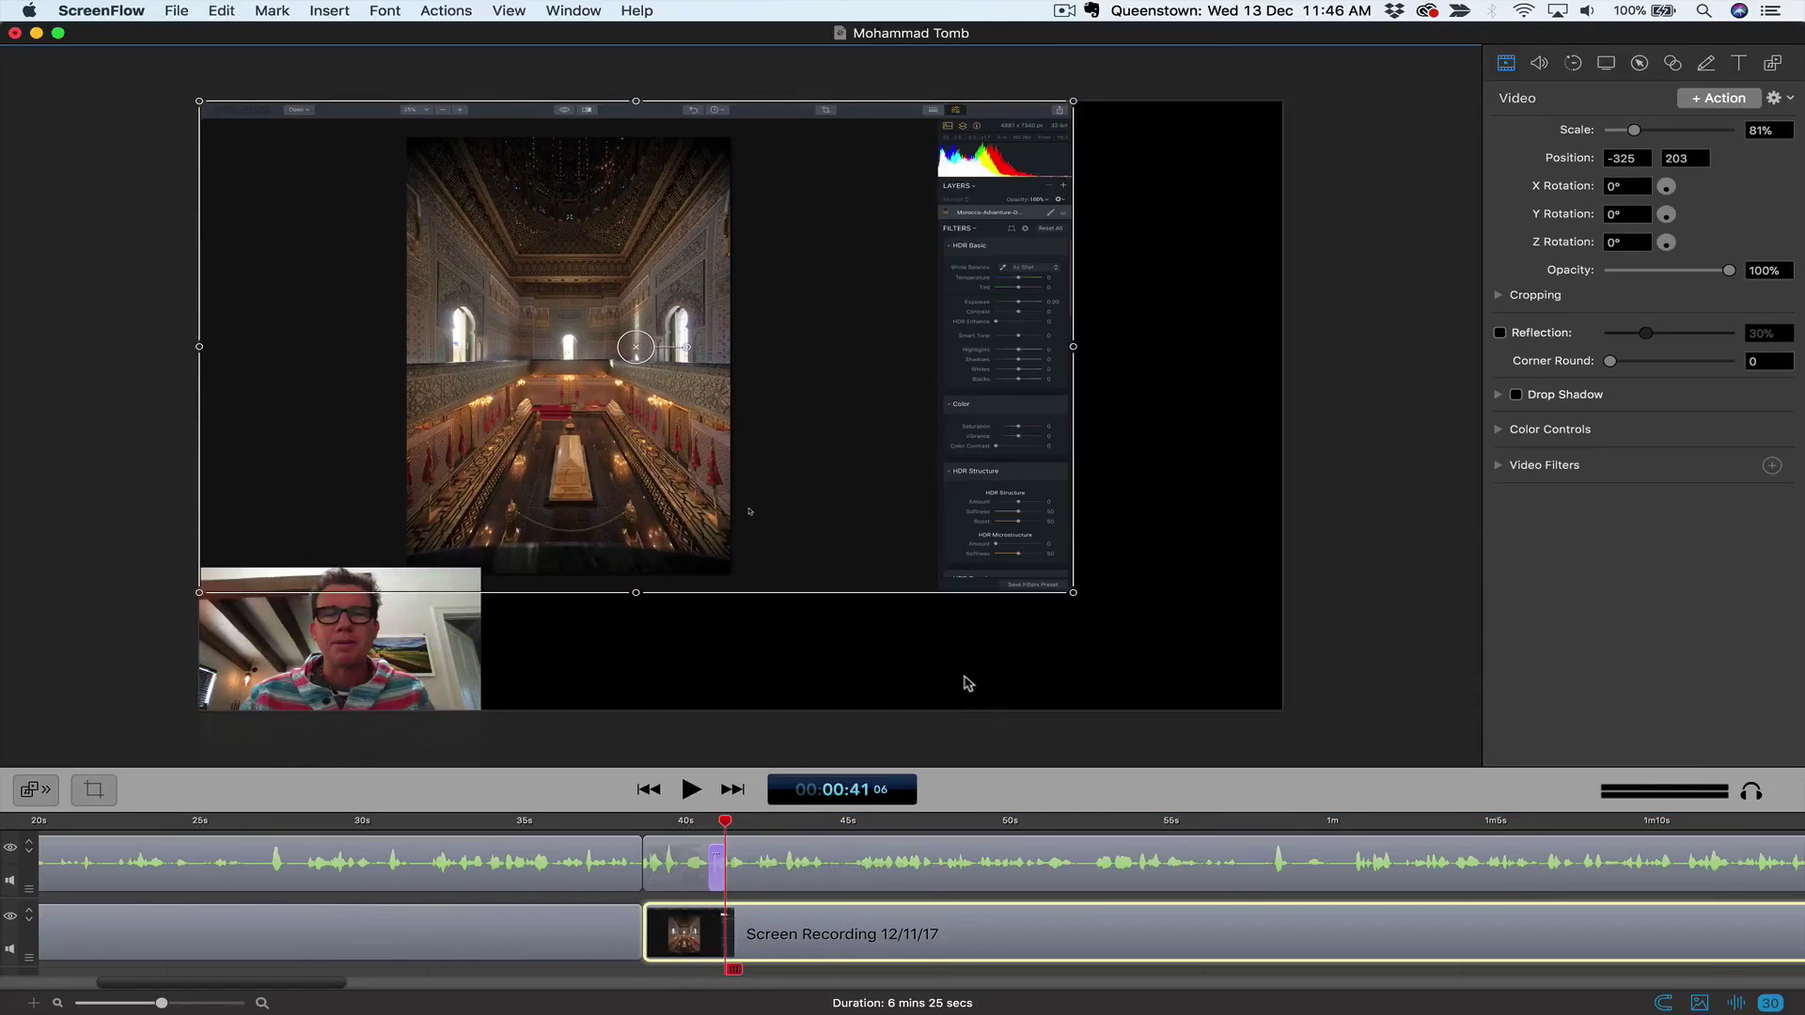
pyautogui.press('super+z')
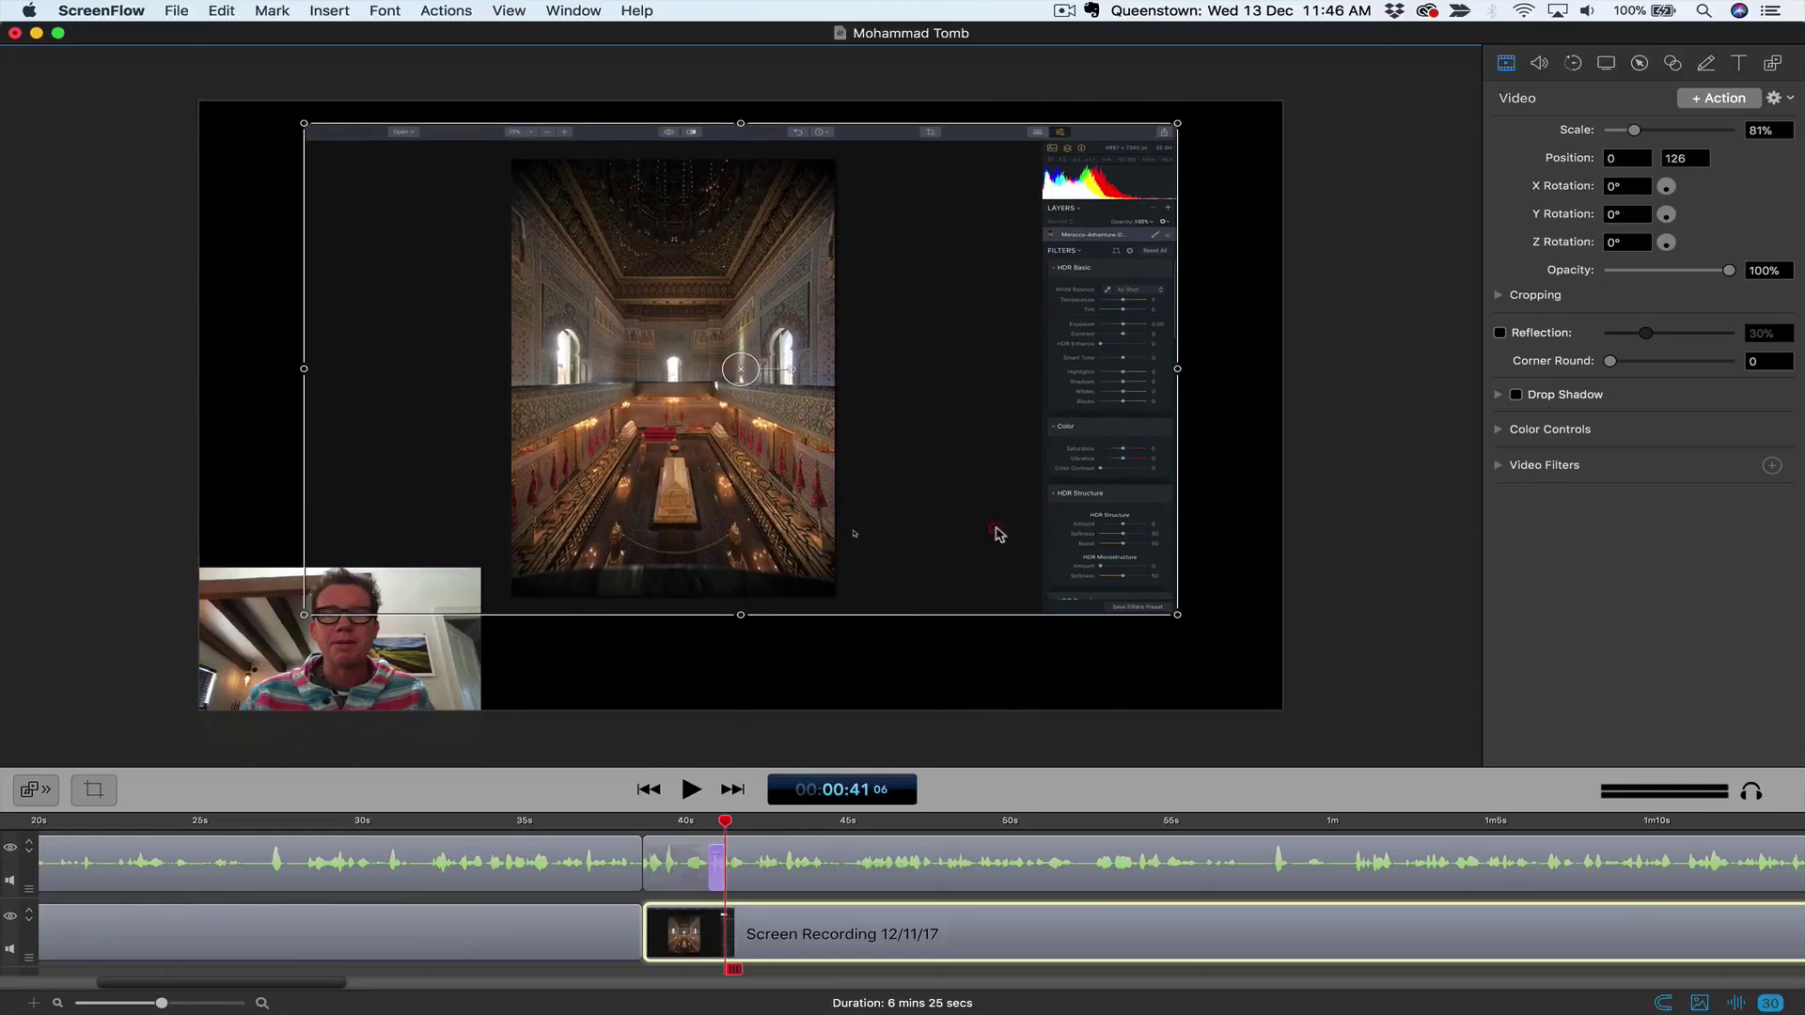
pyautogui.press('super+shift+z')
pyautogui.press('super+z')
pyautogui.press('super+z')
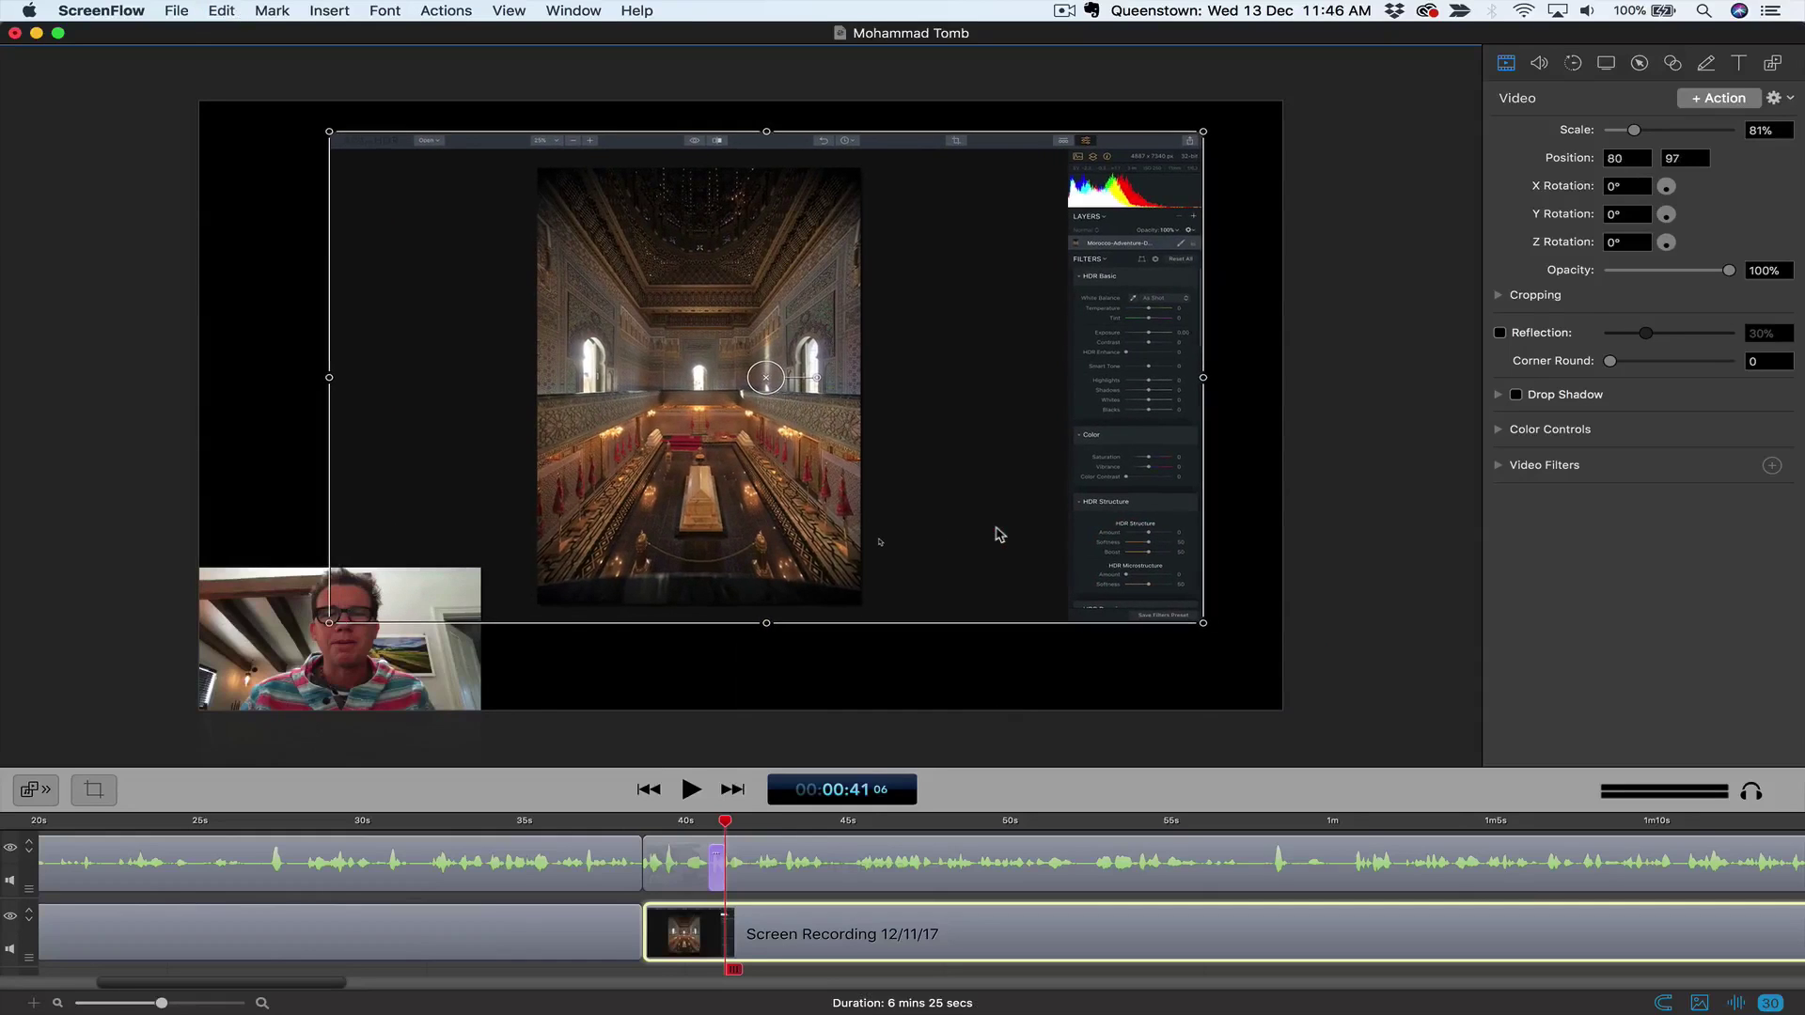
# Step: Add a video action growing the screen recording to 100% at position 0, 0, and preview it
pyautogui.click(1724, 99)
pyautogui.moveTo(949, 397); pyautogui.dragTo(839, 379)
pyautogui.moveTo(1074, 594); pyautogui.dragTo(1282, 710)
pyautogui.click(655, 824)
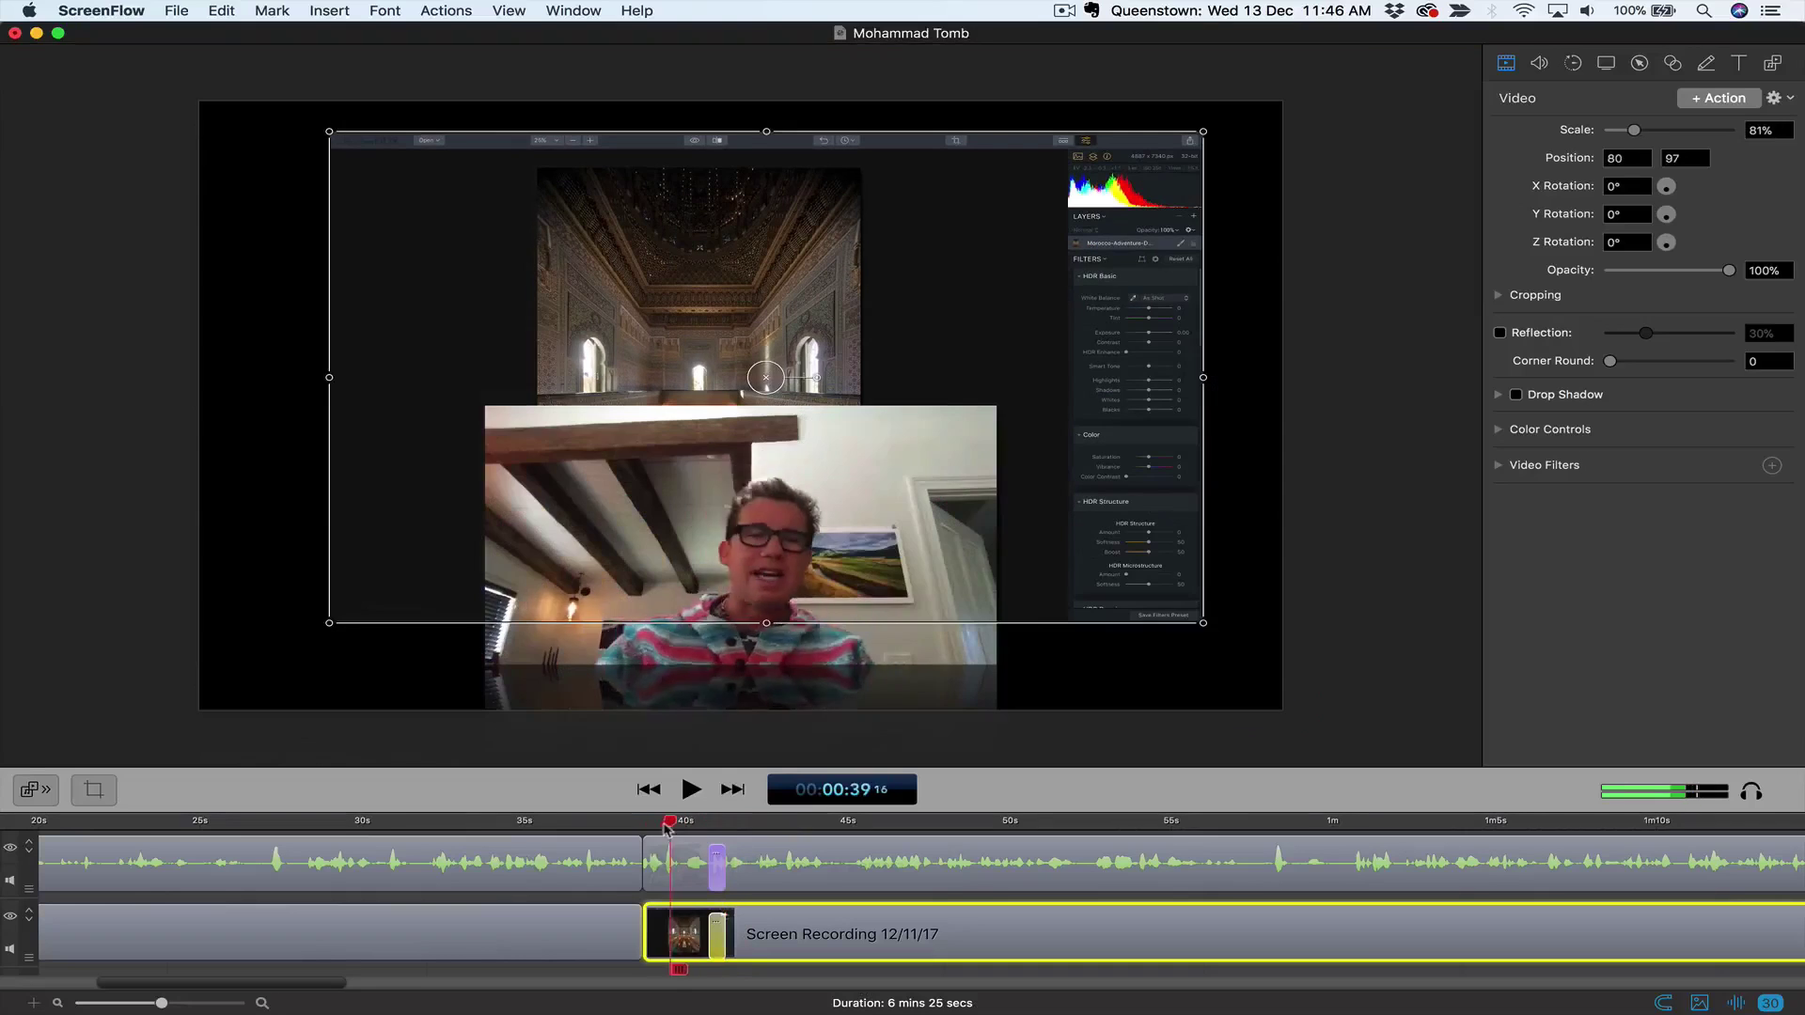
pyautogui.press('space')
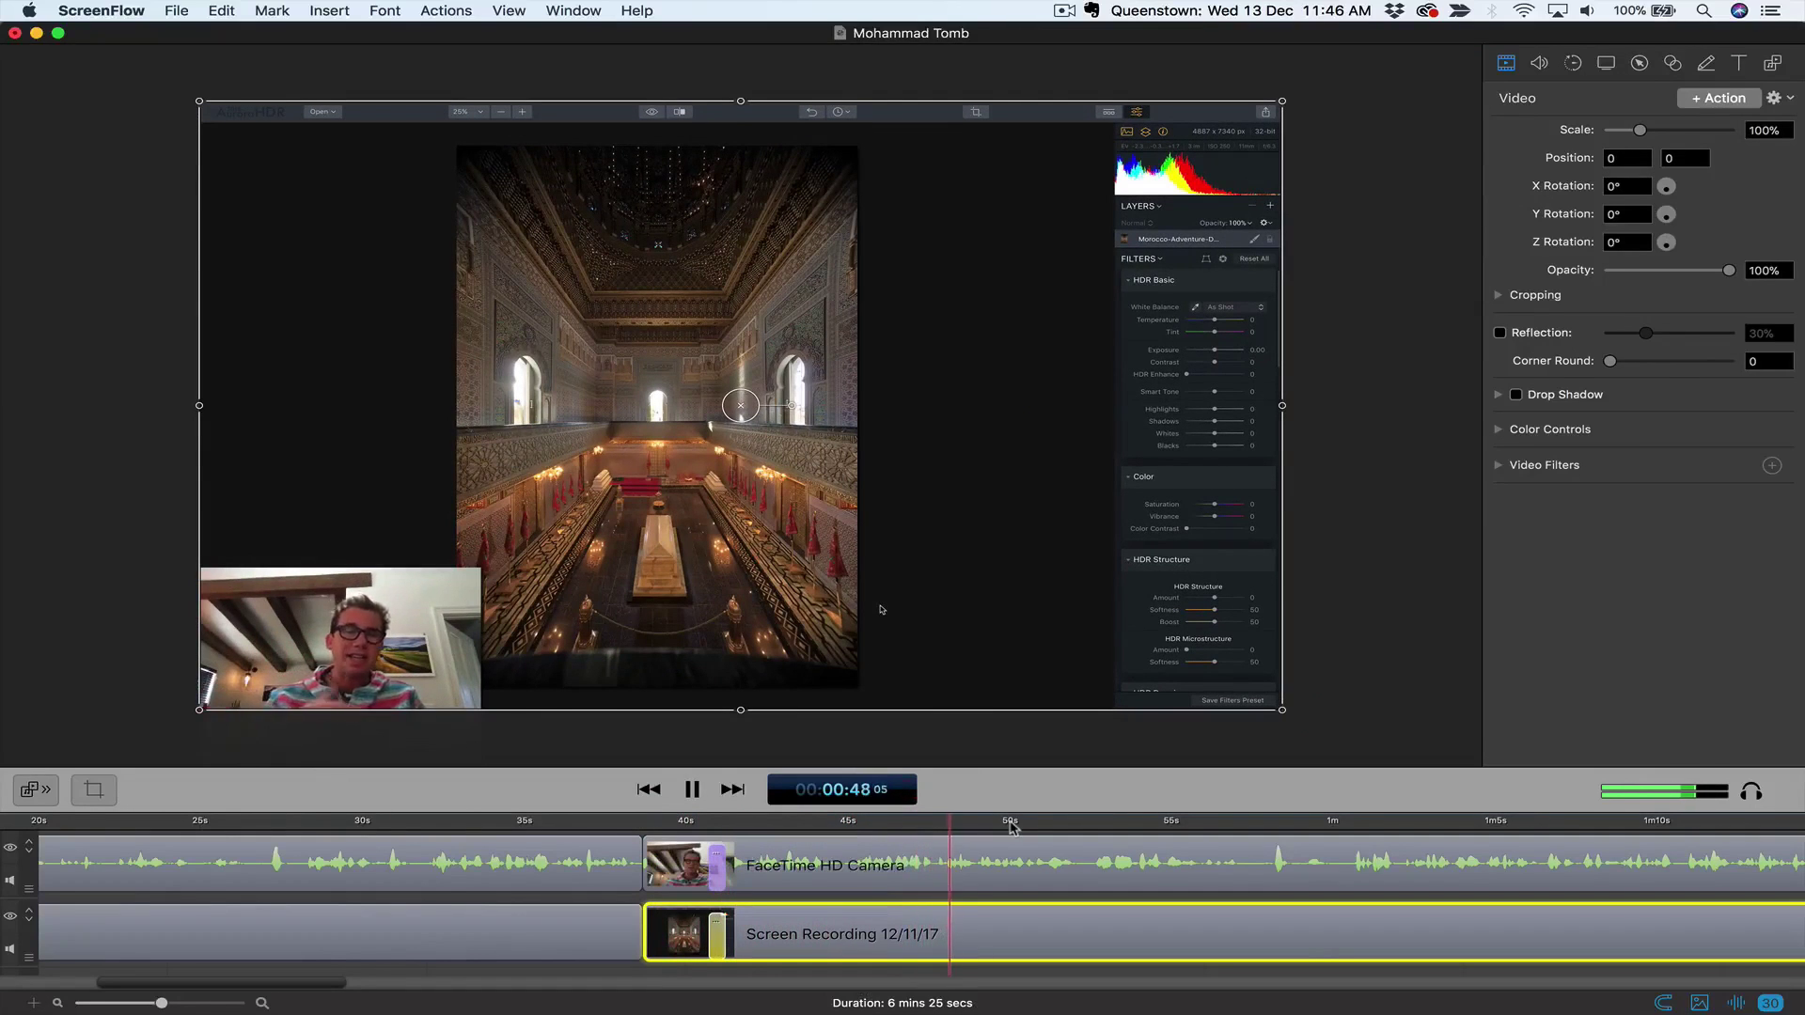
# Step: Move the playhead forward to about 1:15 and stop playback
pyautogui.click(1199, 822)
pyautogui.click(1362, 822)
pyautogui.hscroll(5, 1291, 827)
pyautogui.click(1222, 822)
pyautogui.click(1341, 822)
pyautogui.hscroll(6, 1341, 827)
pyautogui.click(1182, 824)
pyautogui.hscroll(4, 1157, 829)
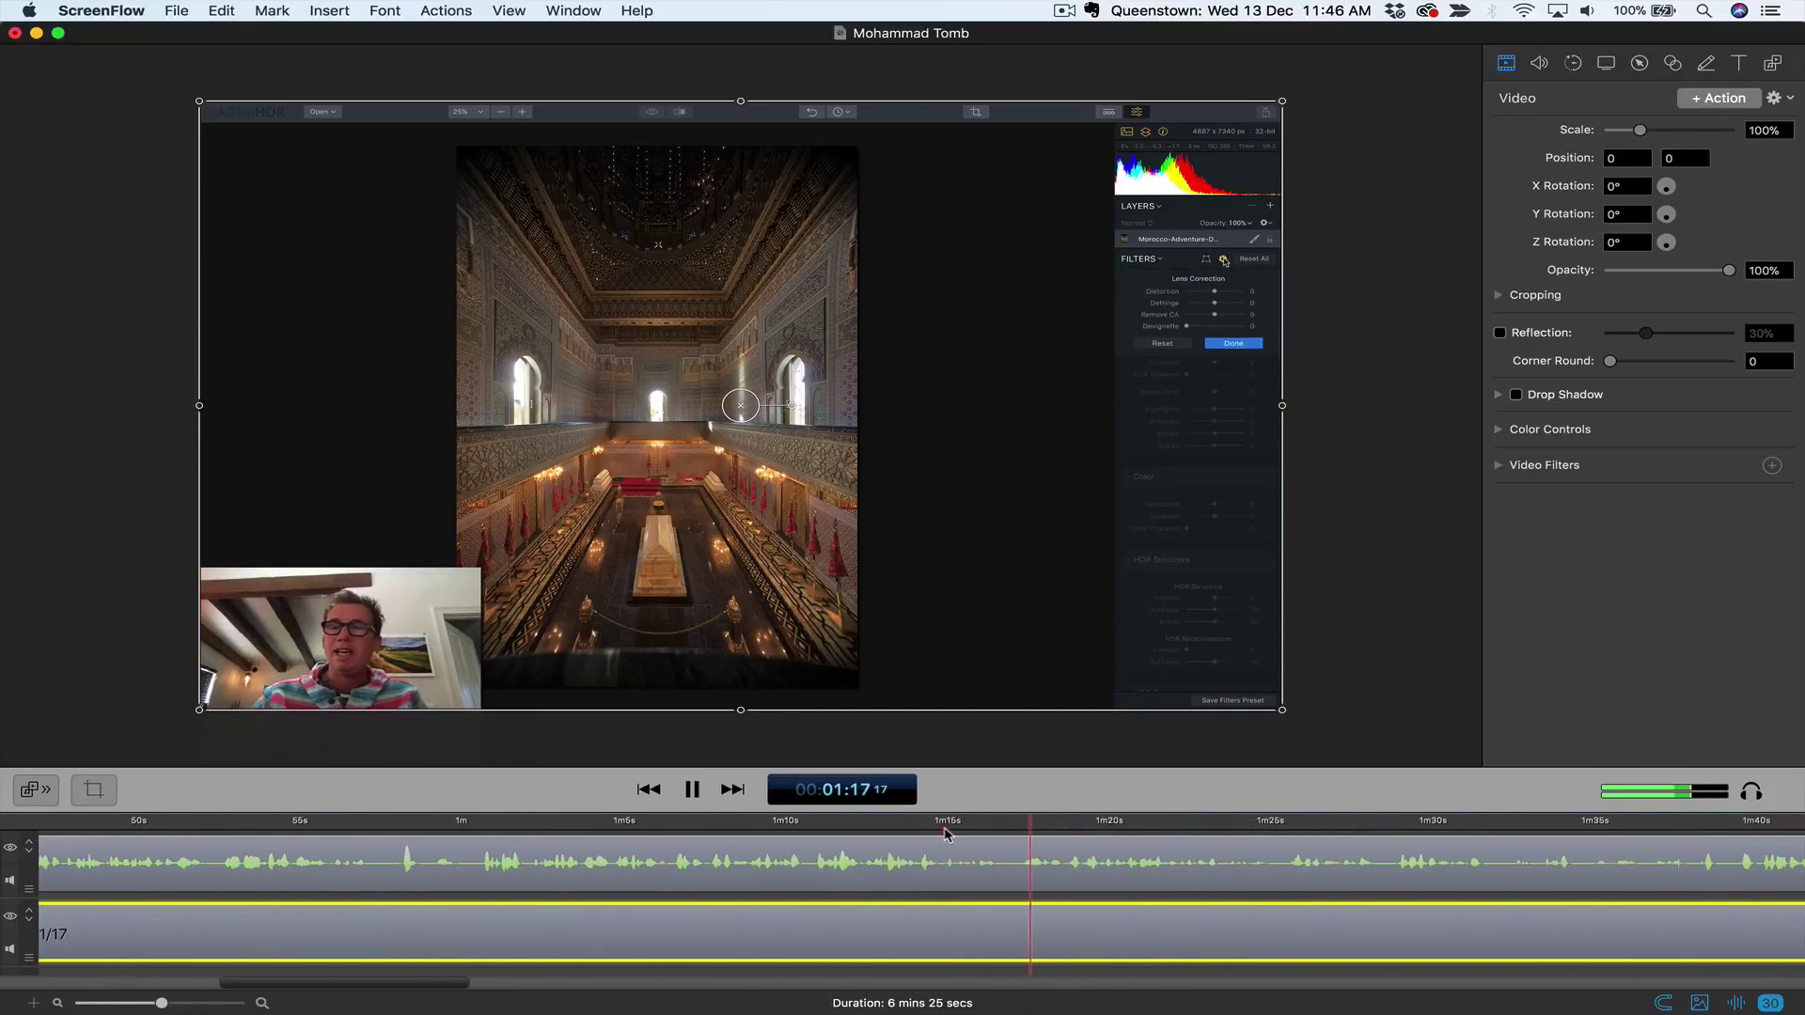
pyautogui.click(967, 823)
pyautogui.press('space')
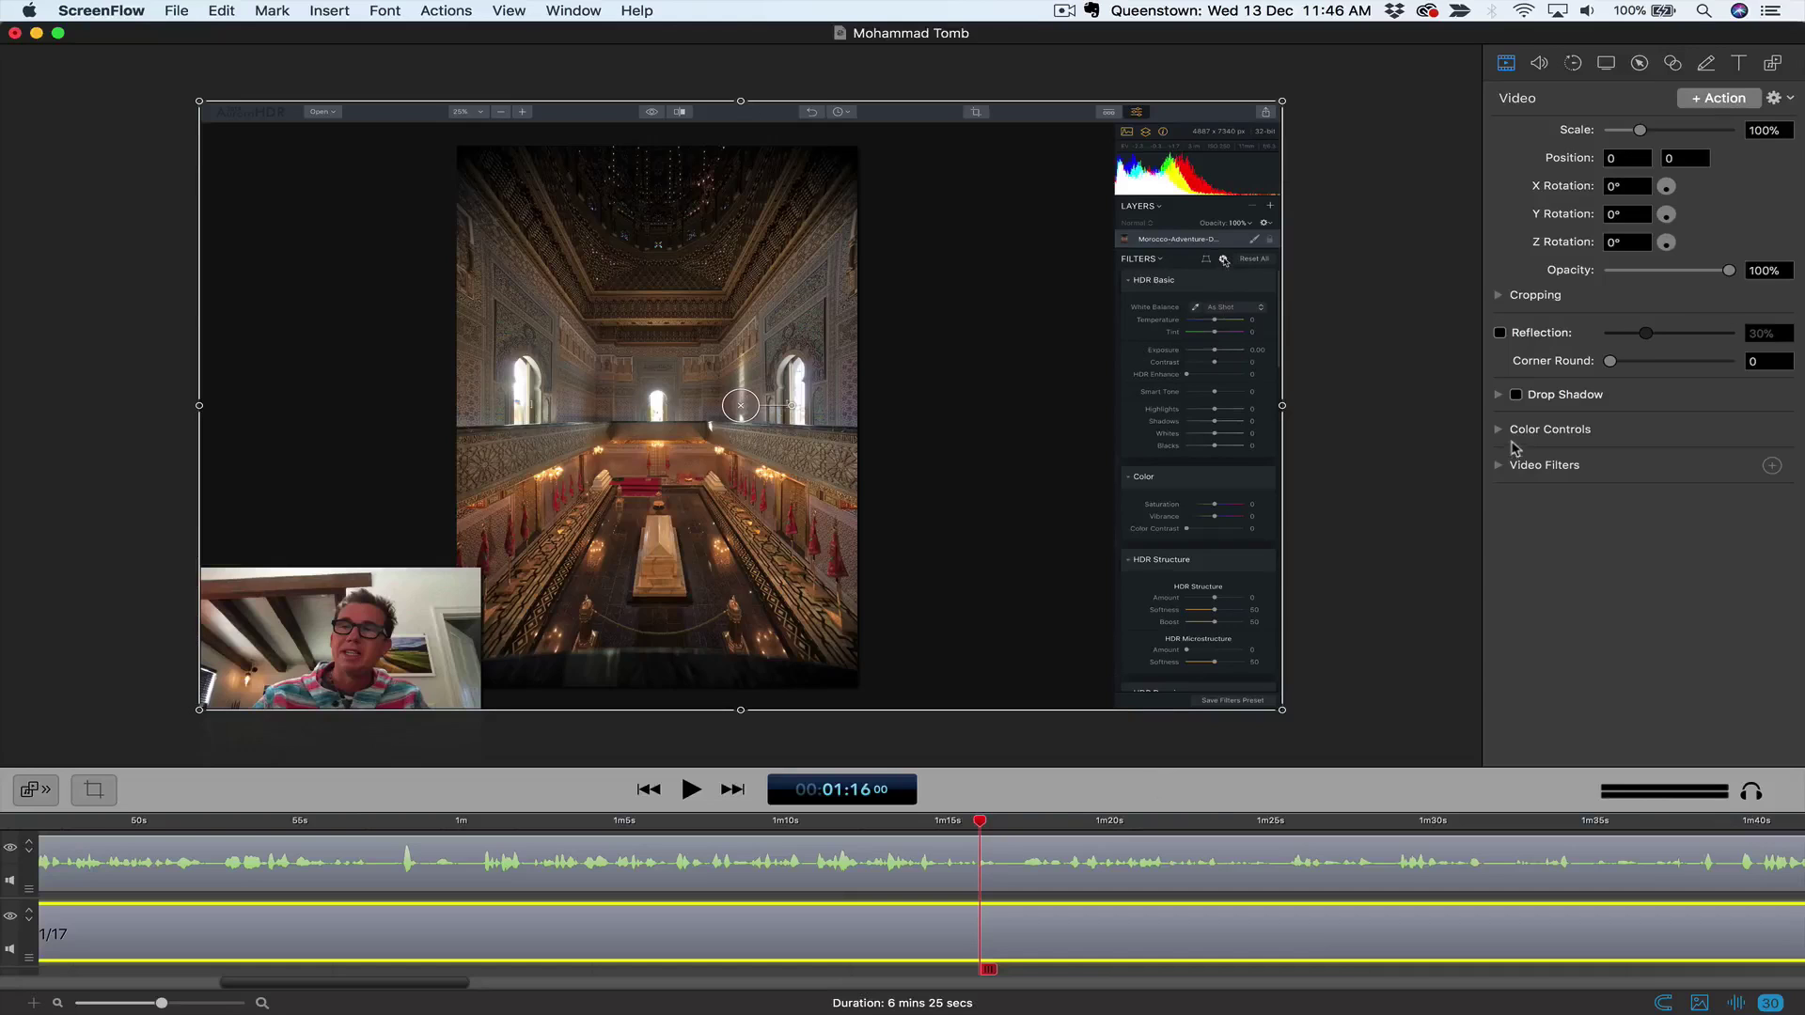
# Step: Add a video action zooming the screen recording in to 246%, and play it back
pyautogui.click(1724, 100)
pyautogui.moveTo(1642, 132); pyautogui.dragTo(1682, 131)
pyautogui.moveTo(1192, 286); pyautogui.dragTo(799, 331)
pyautogui.click(876, 822)
pyautogui.press('space')
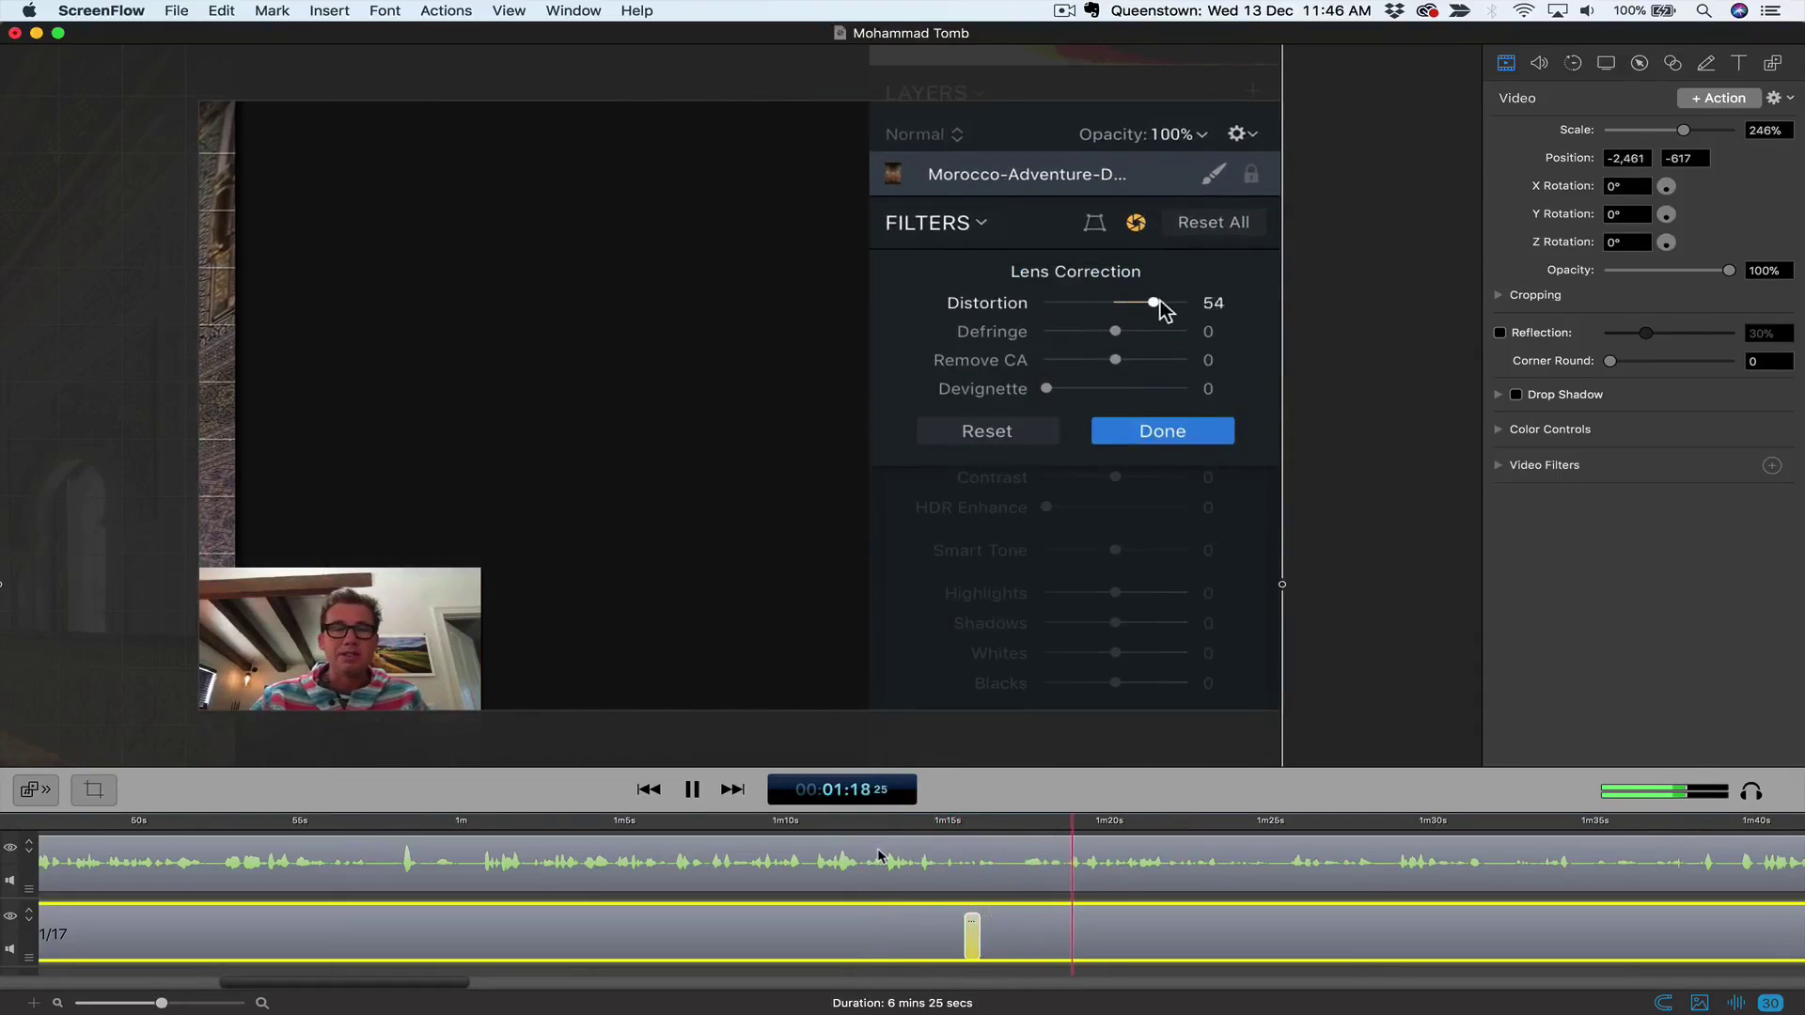
pyautogui.press('space')
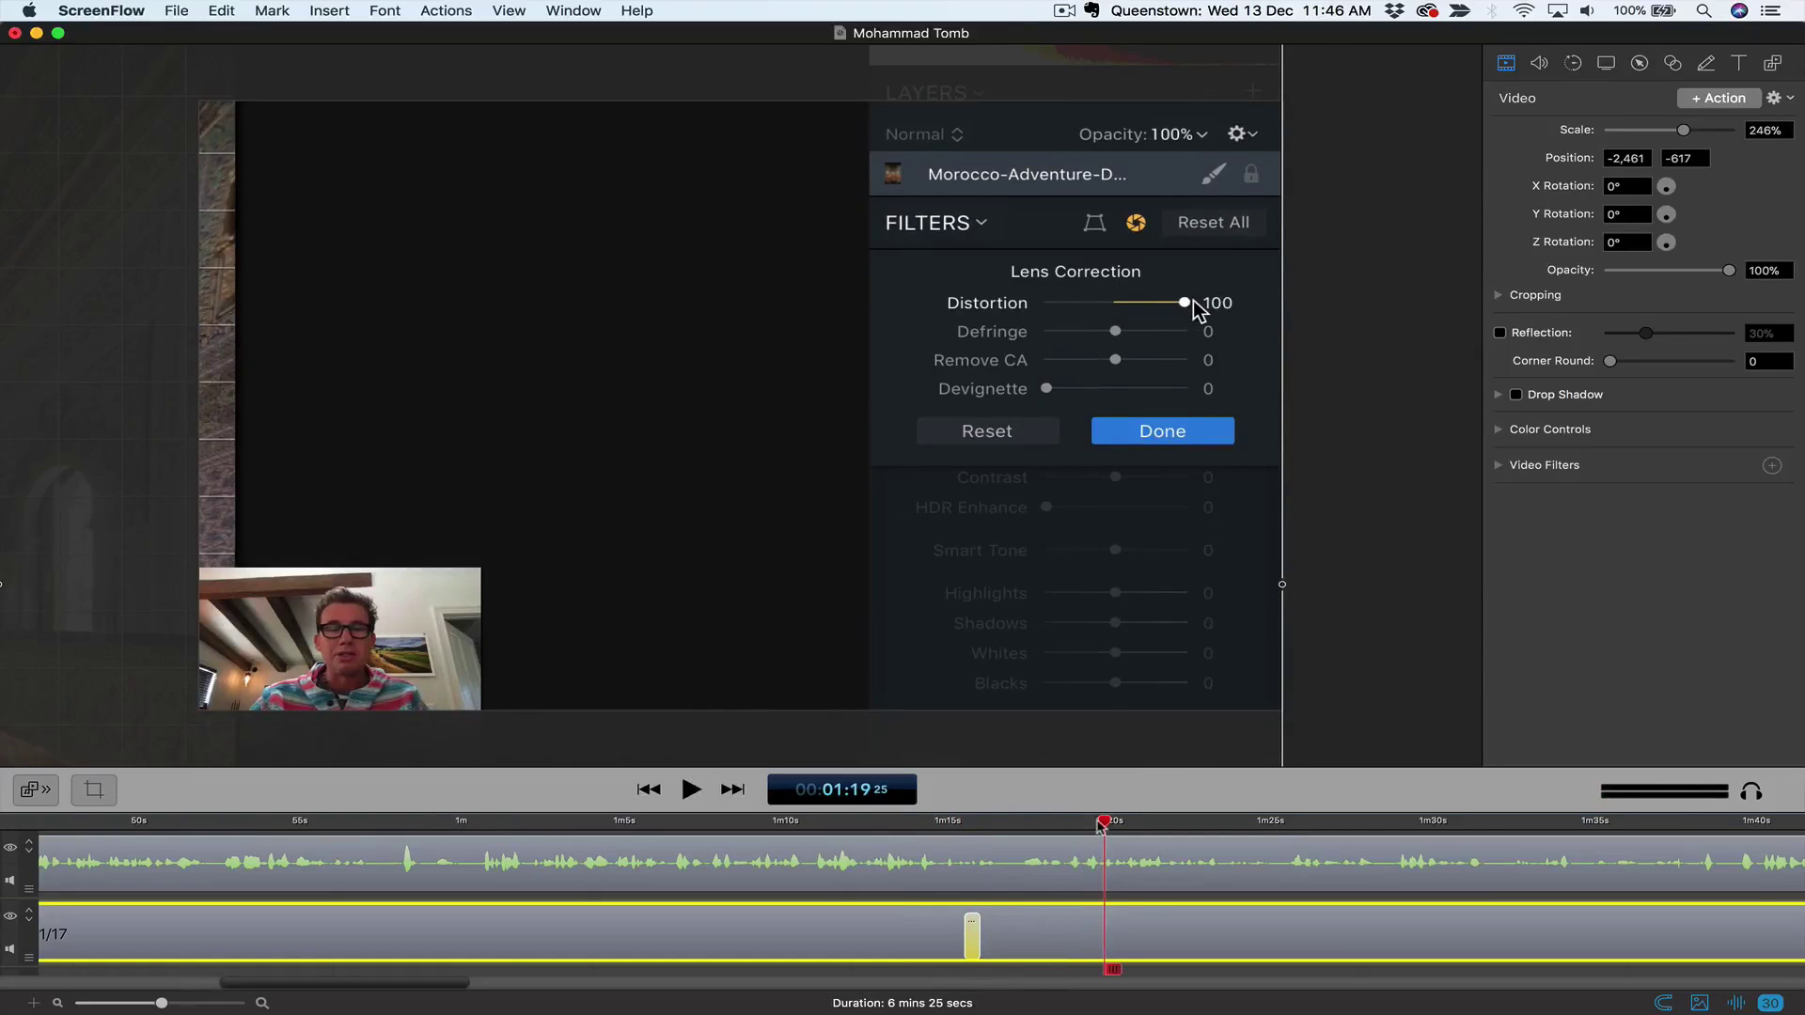
# Step: At about 1:18, add an action reset to defaults: 100% scale at position 0, 0
pyautogui.moveTo(1102, 825); pyautogui.dragTo(1068, 829)
pyautogui.click(1726, 100)
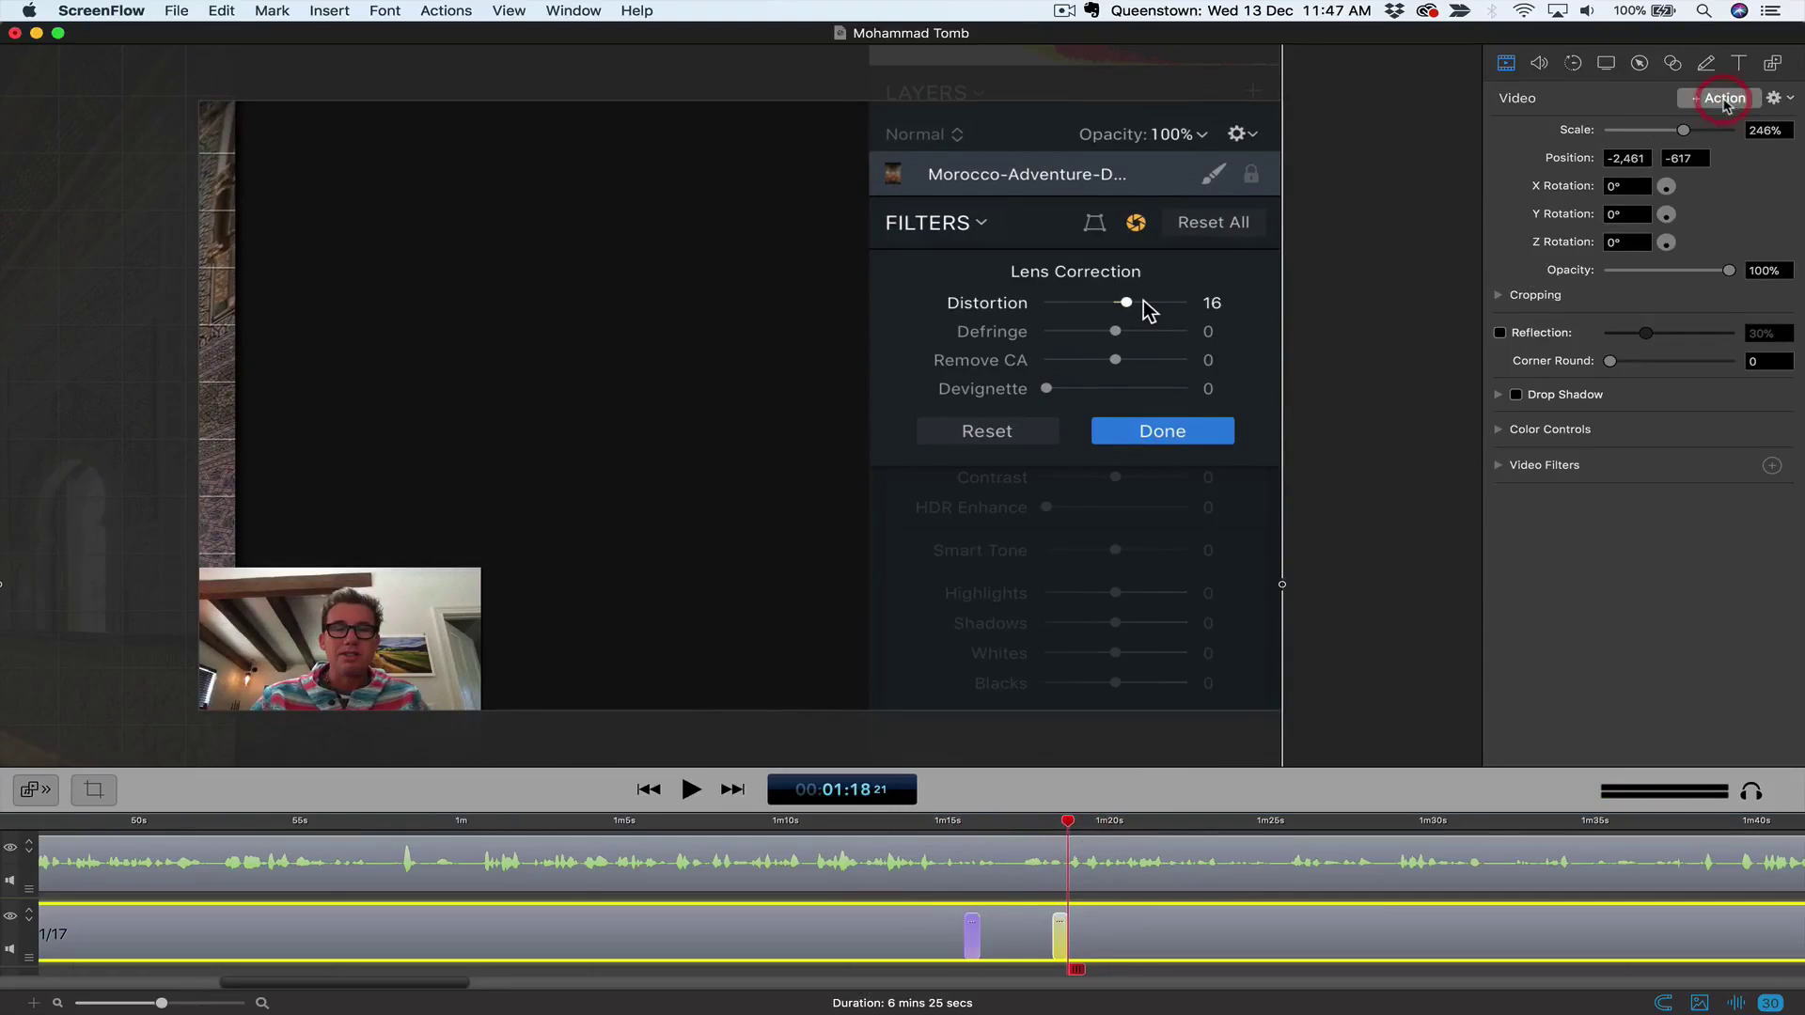
pyautogui.click(1775, 98)
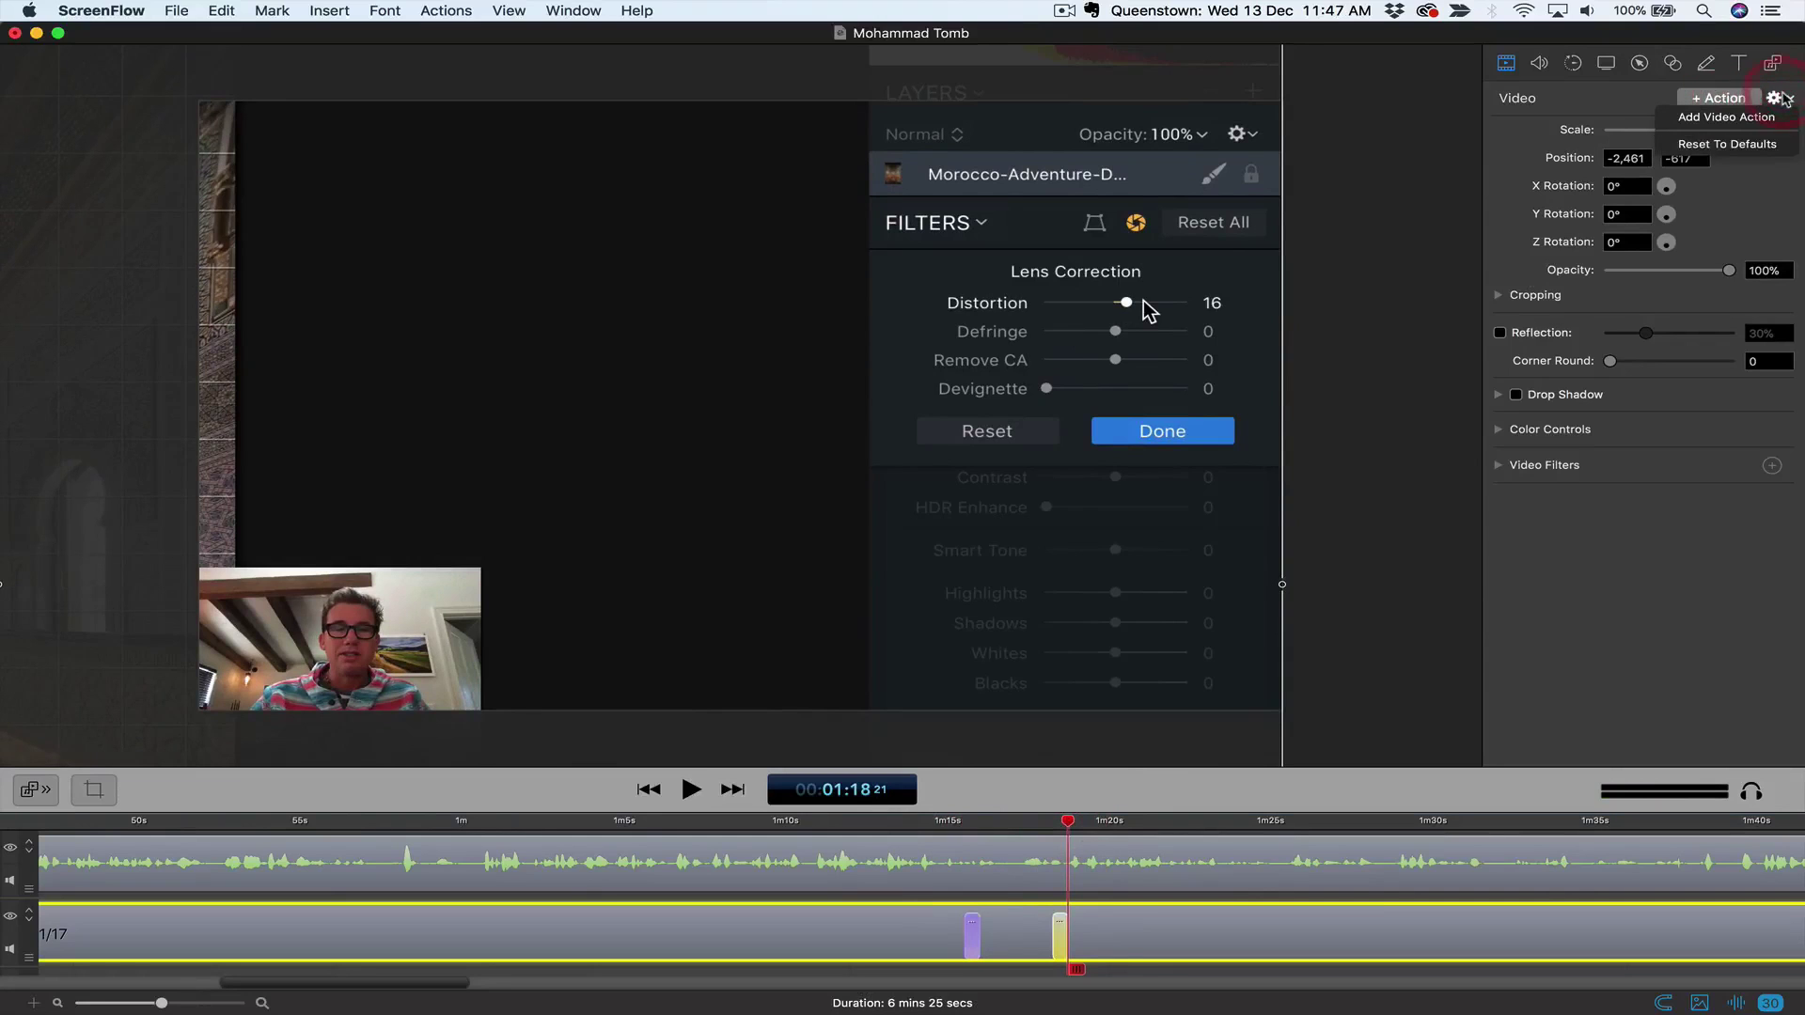
pyautogui.click(1737, 145)
pyautogui.press('space')
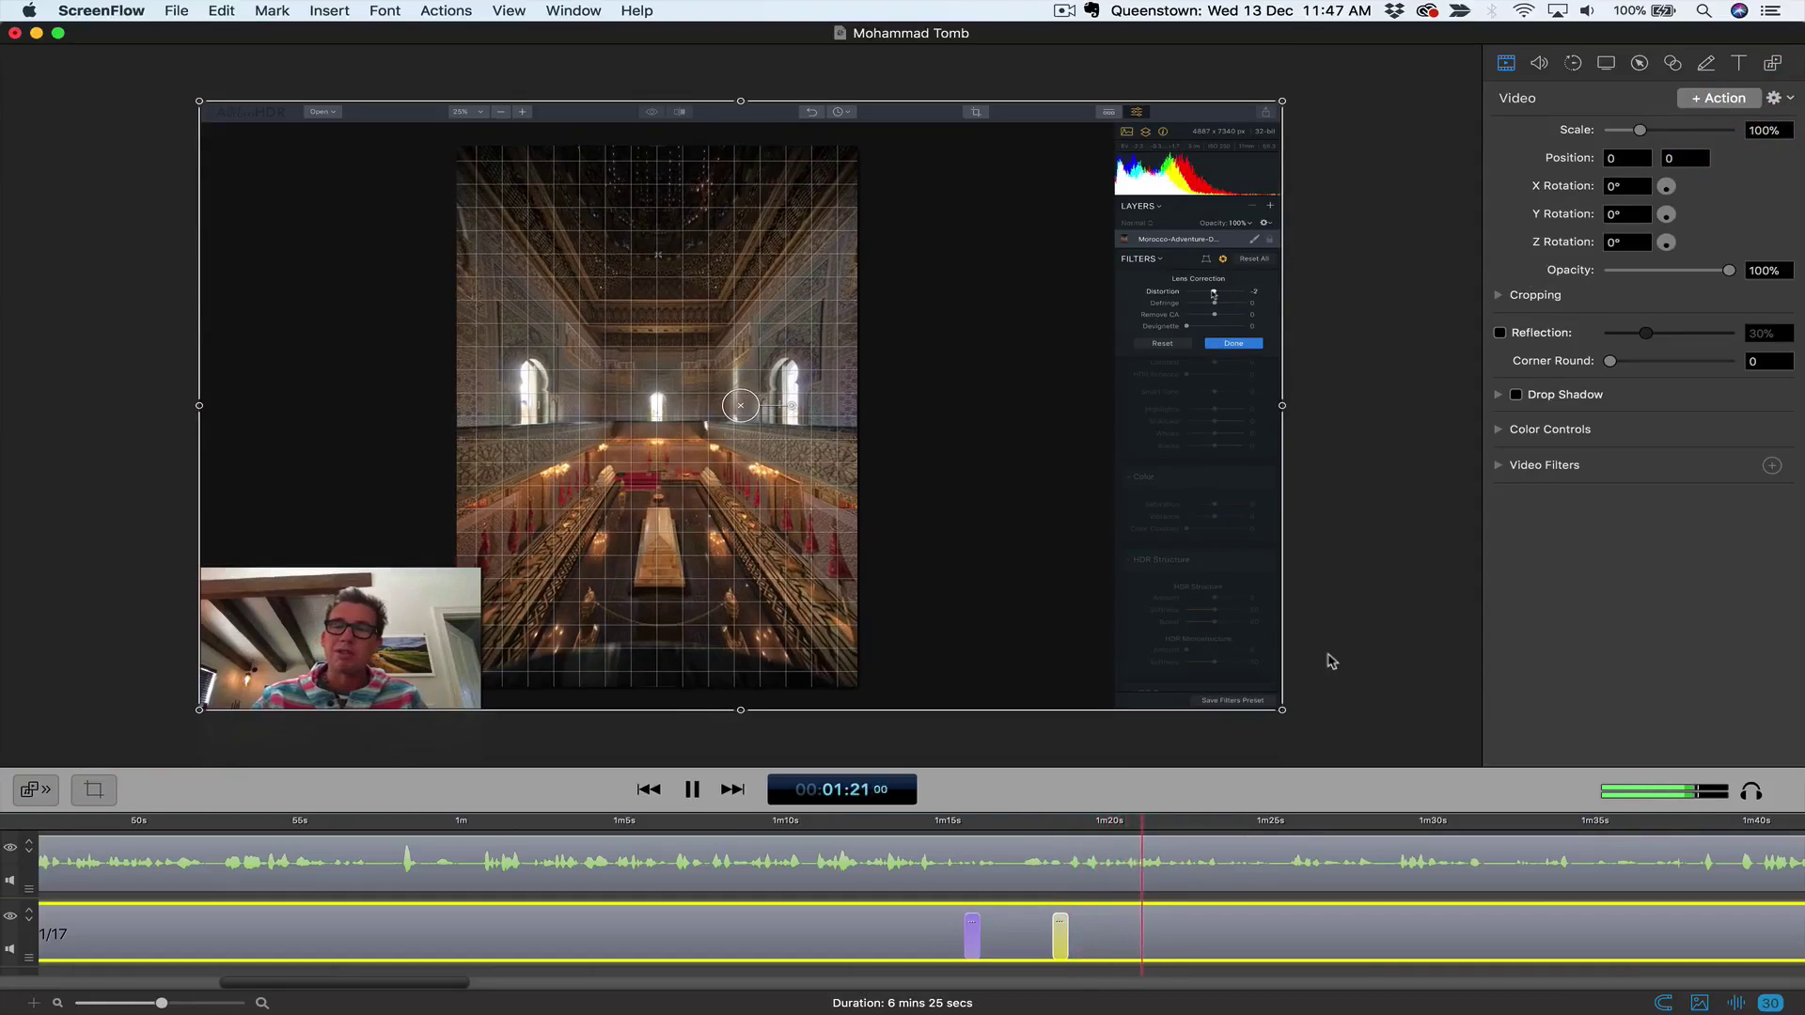
pyautogui.click(1103, 814)
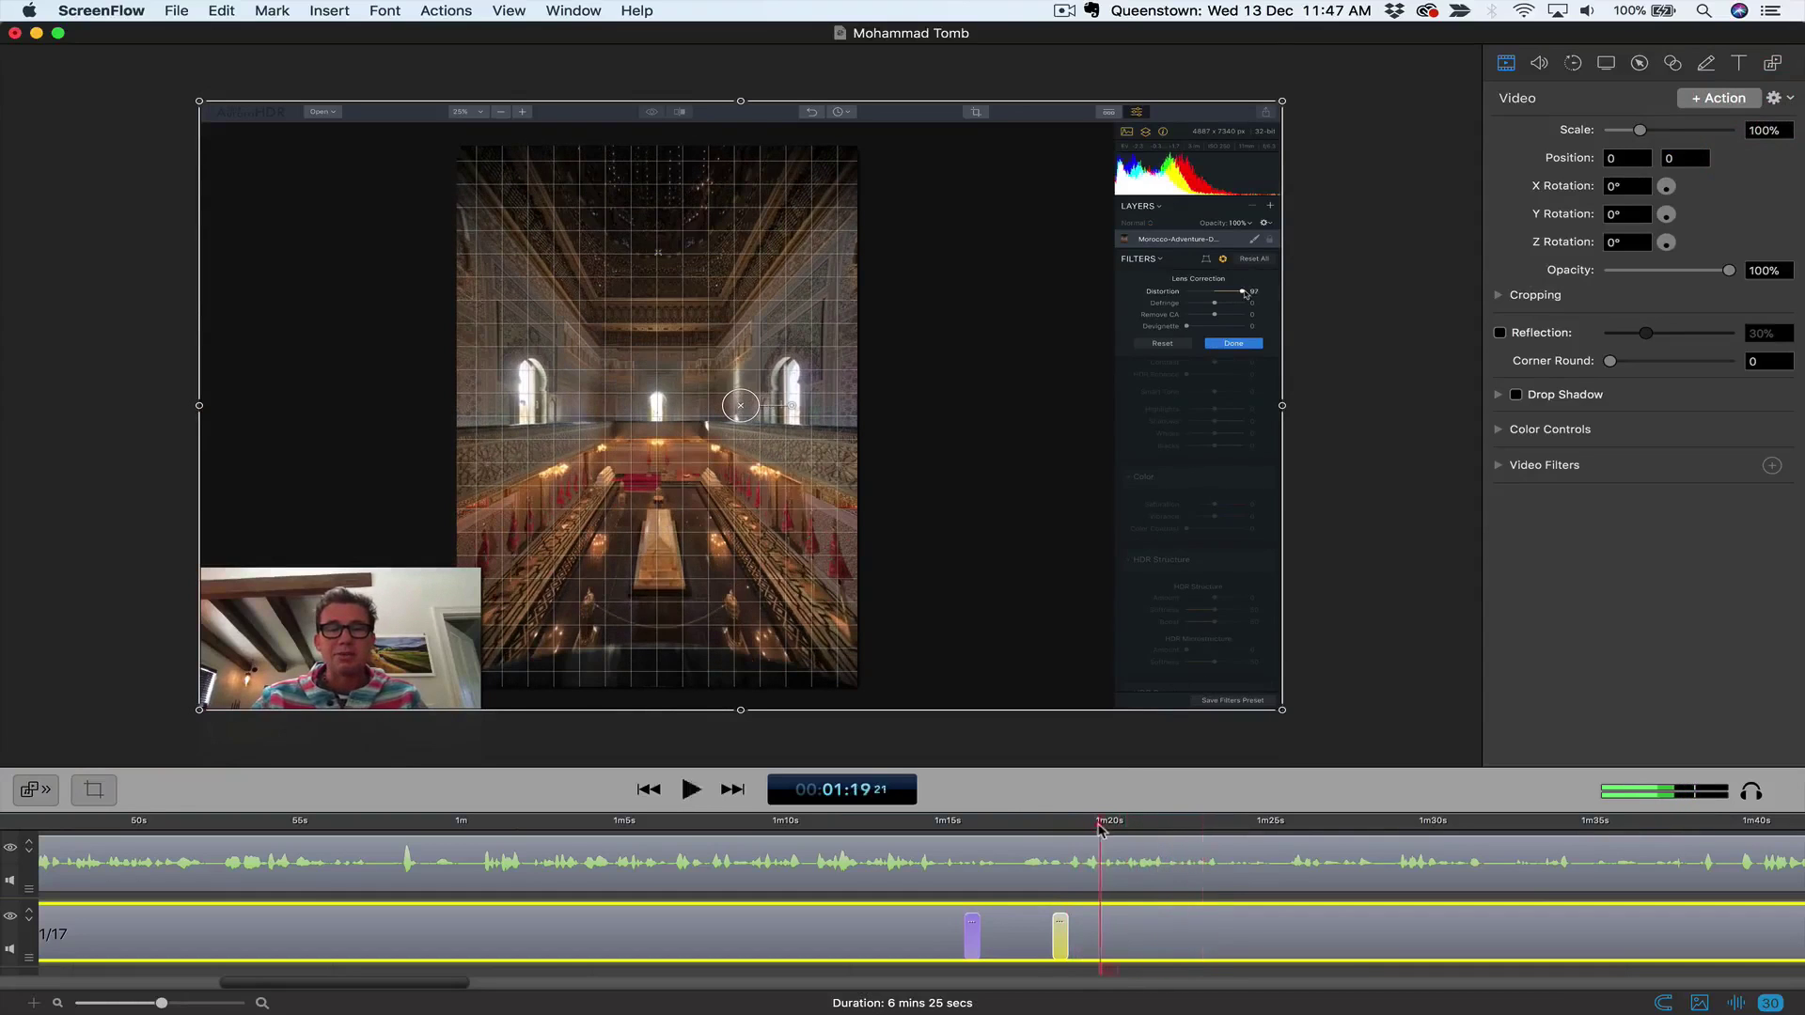
pyautogui.press('space')
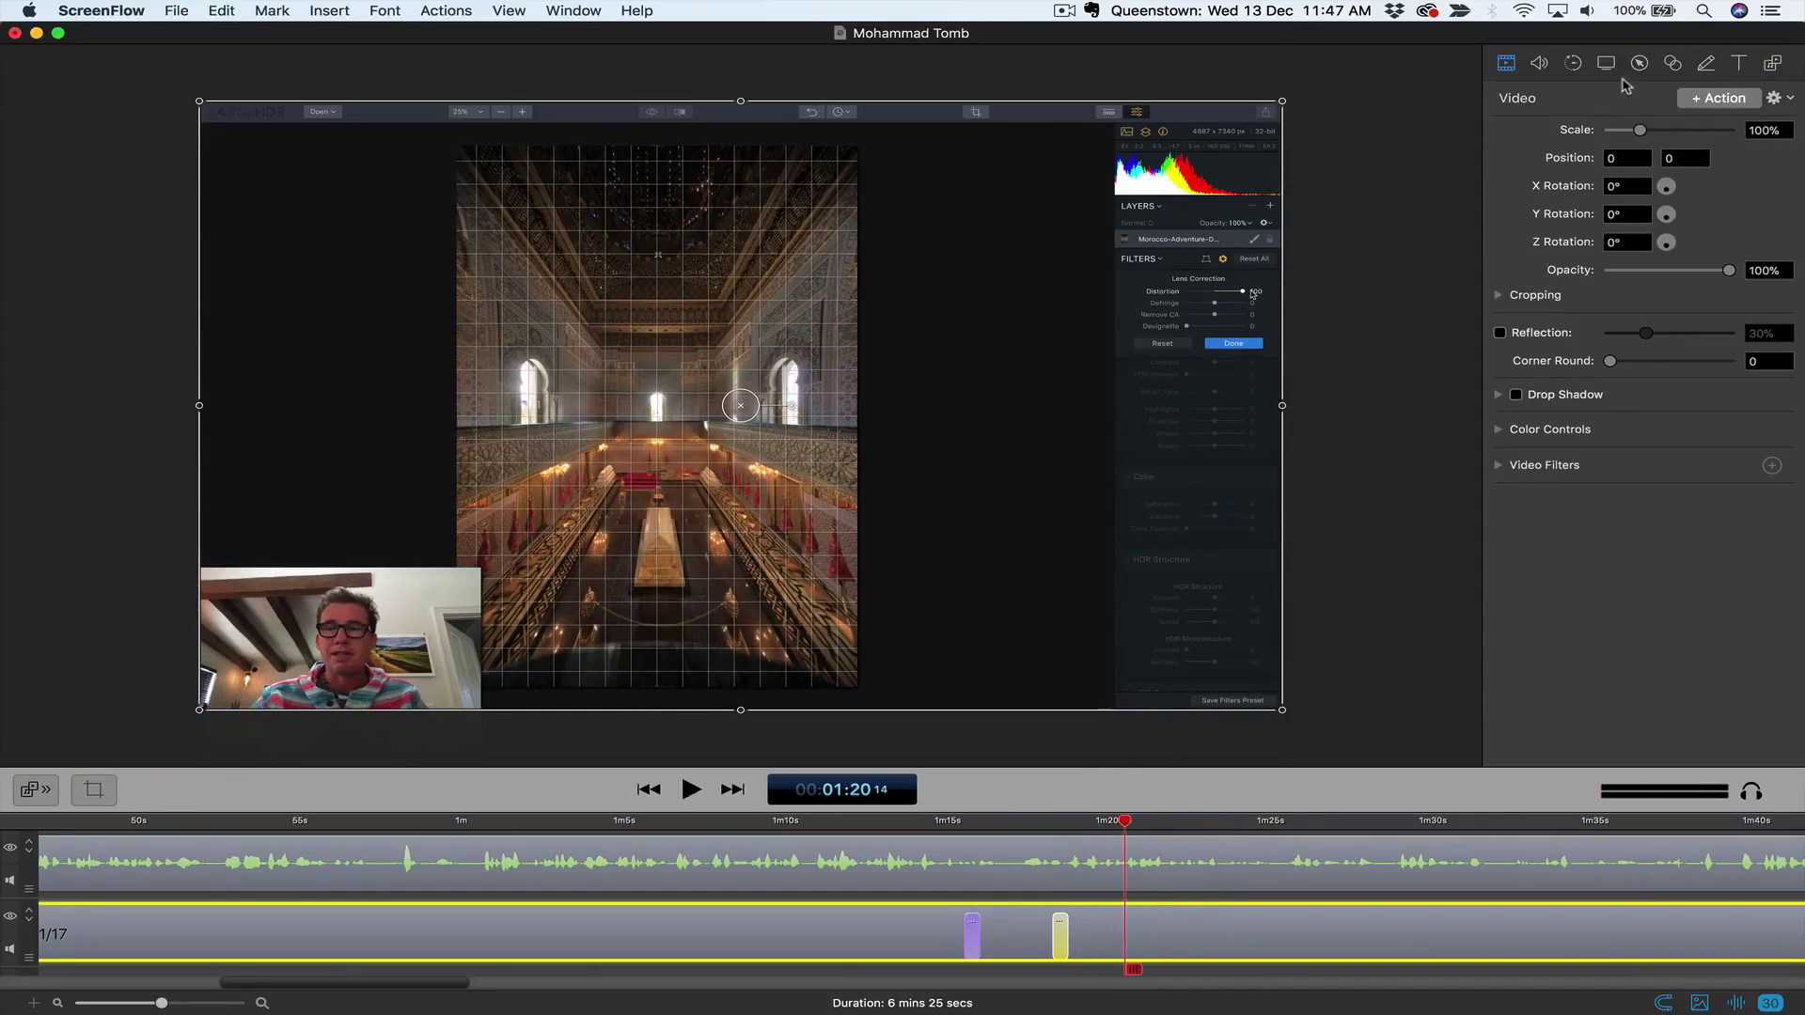
# Step: Add a callout action at the playhead from the Callout inspector and preview it
pyautogui.click(1638, 64)
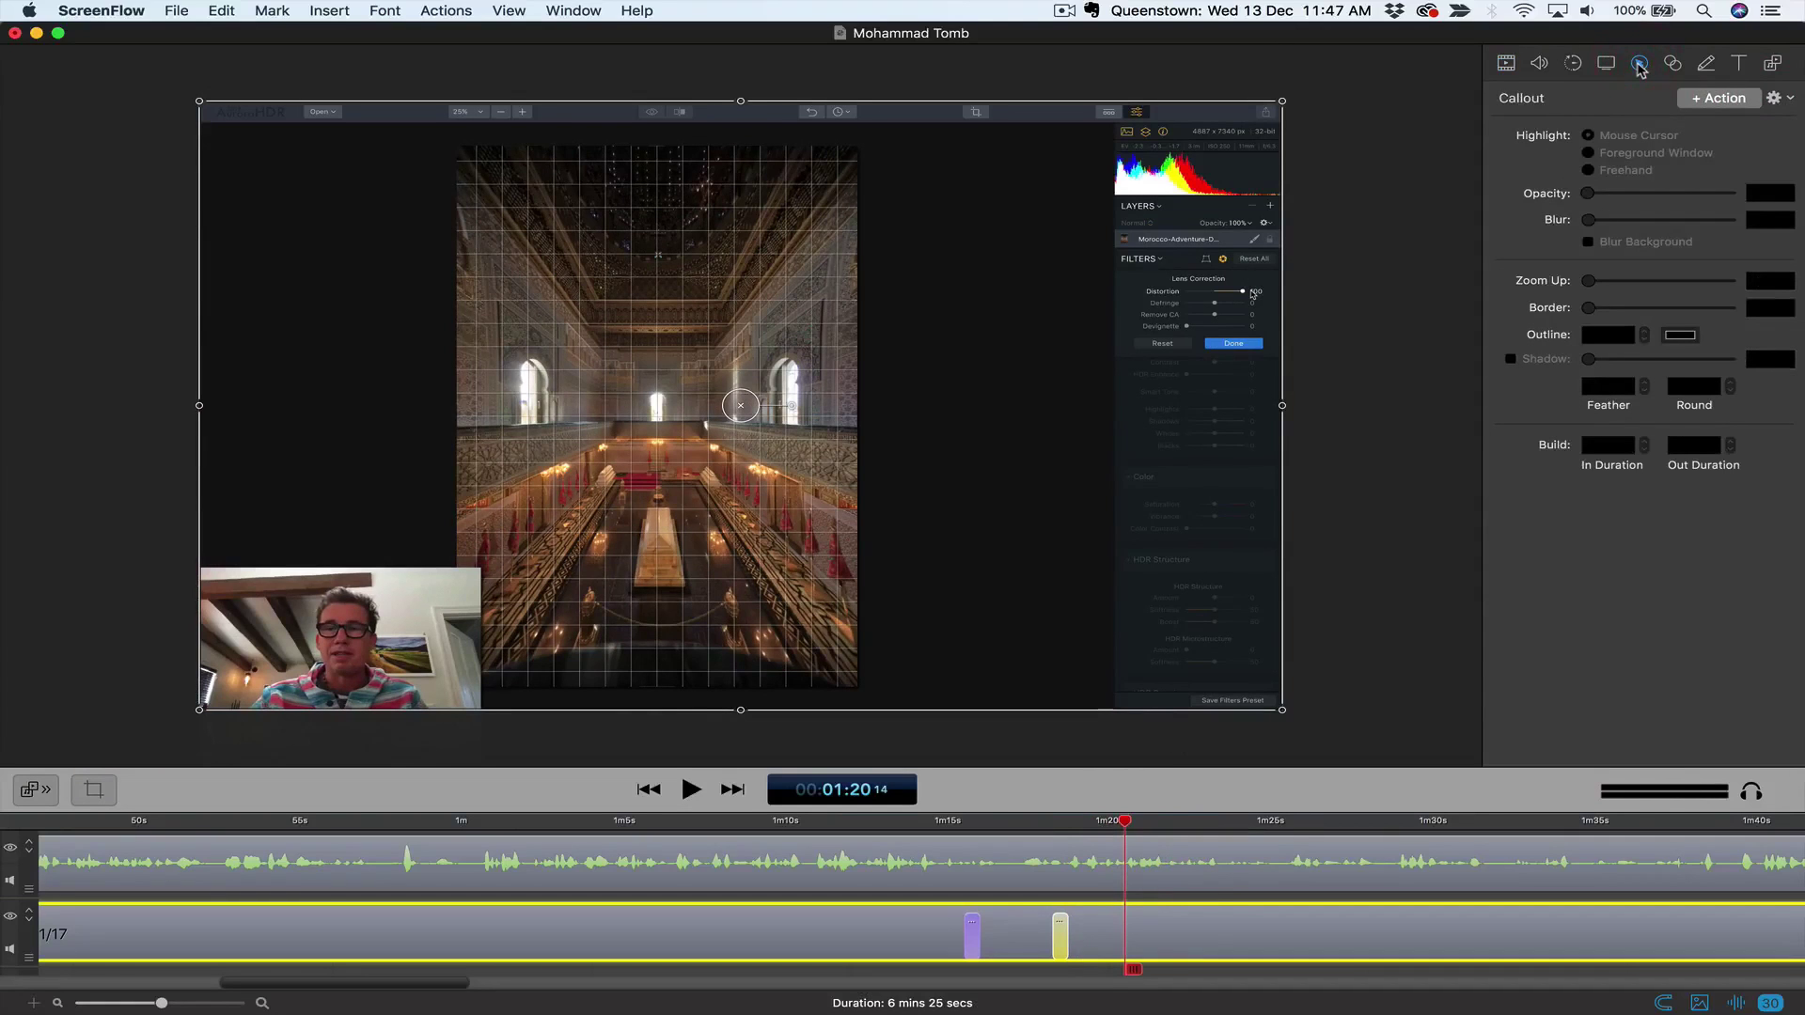
pyautogui.click(1711, 98)
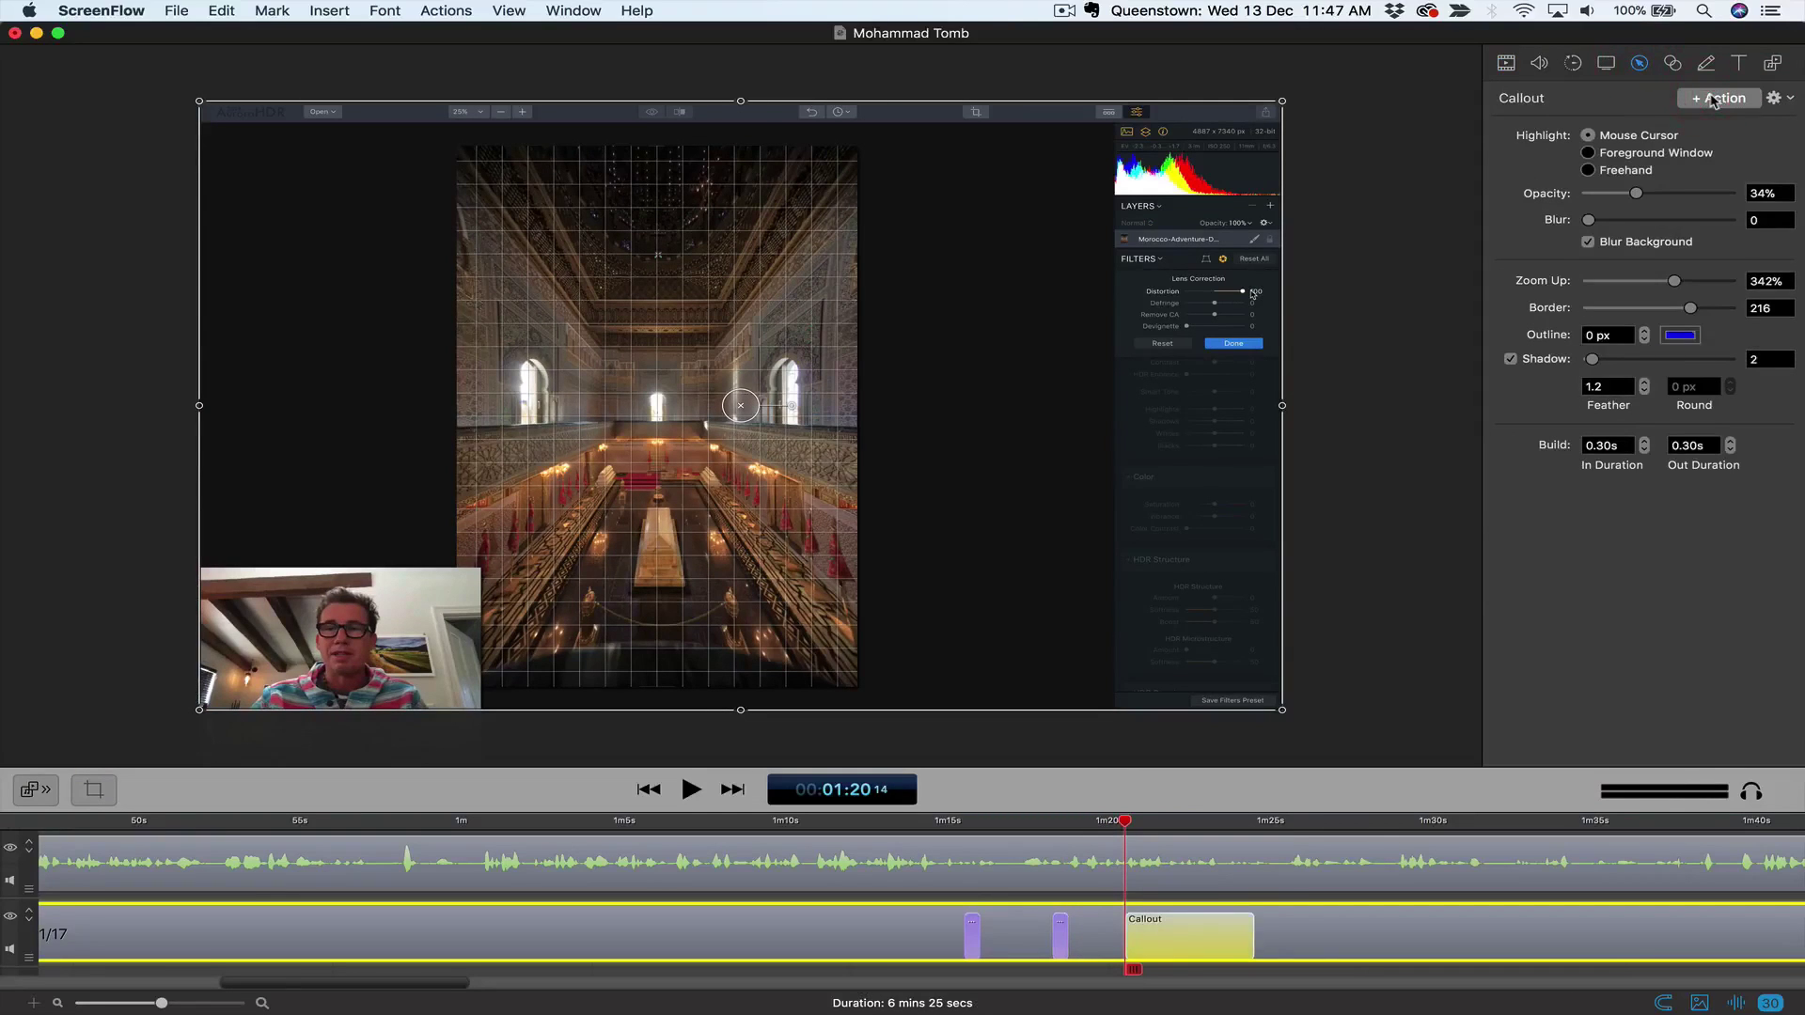
pyautogui.press('space')
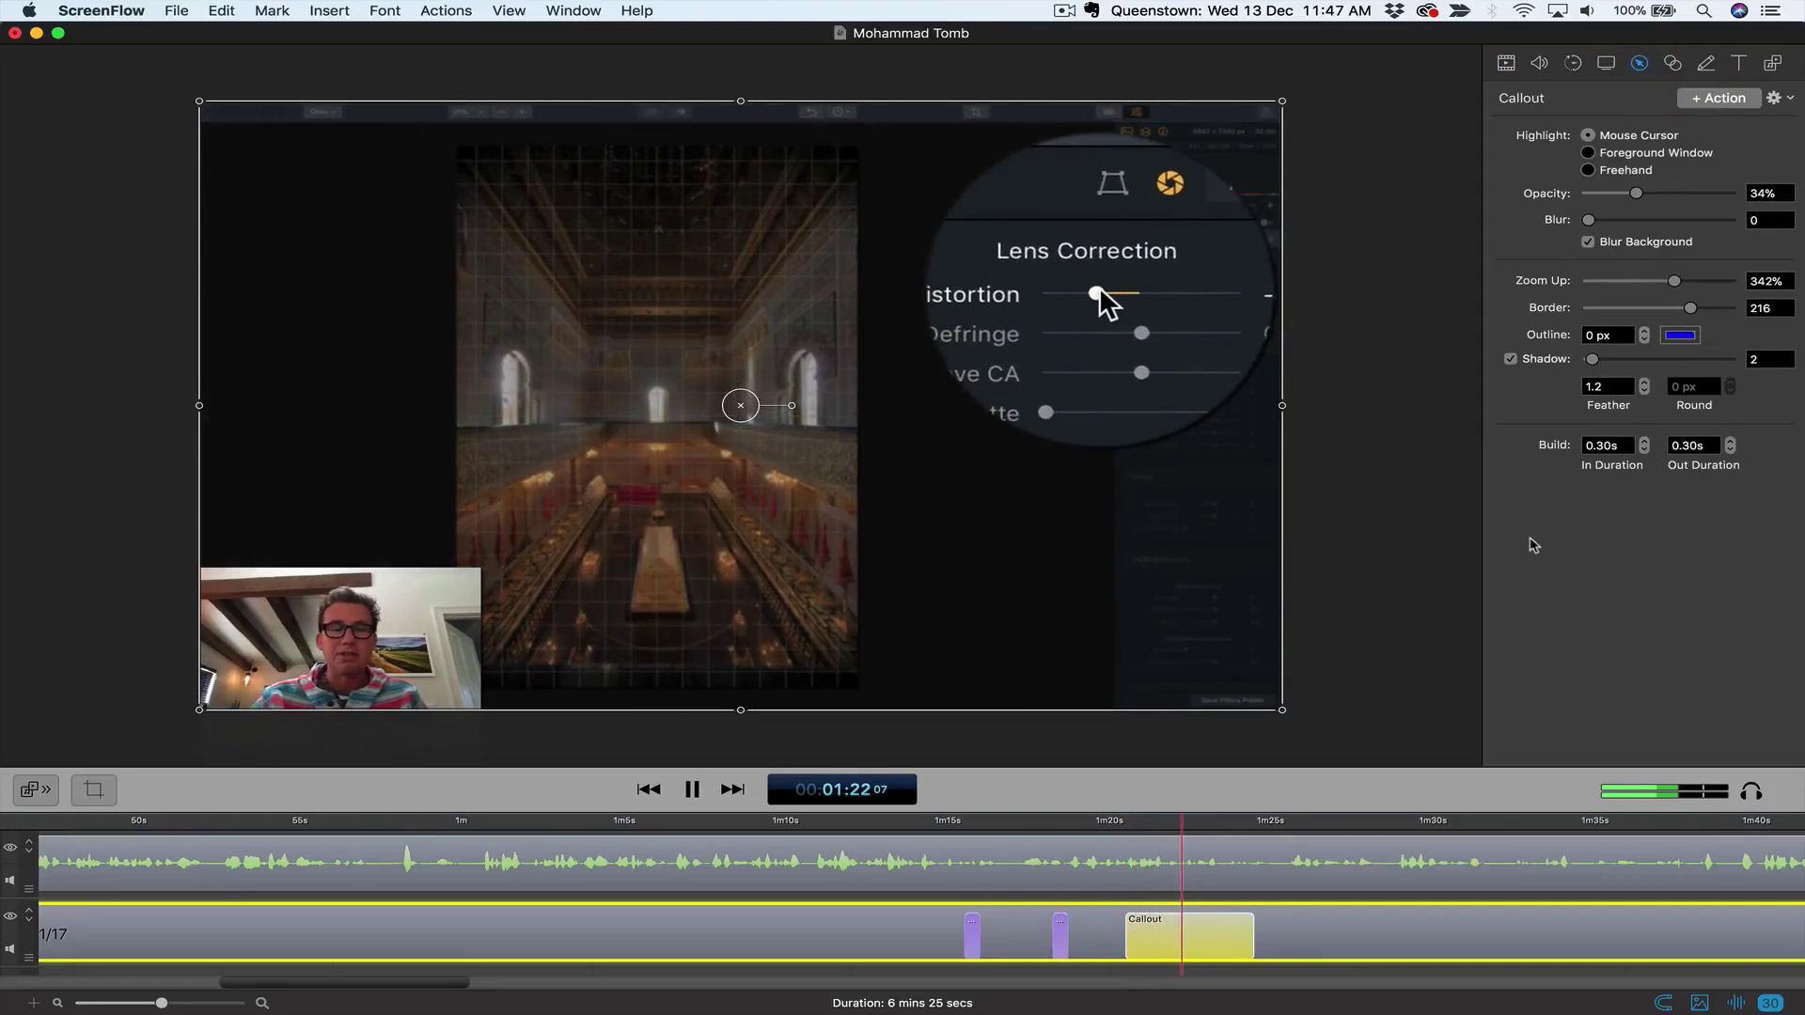
pyautogui.press('space')
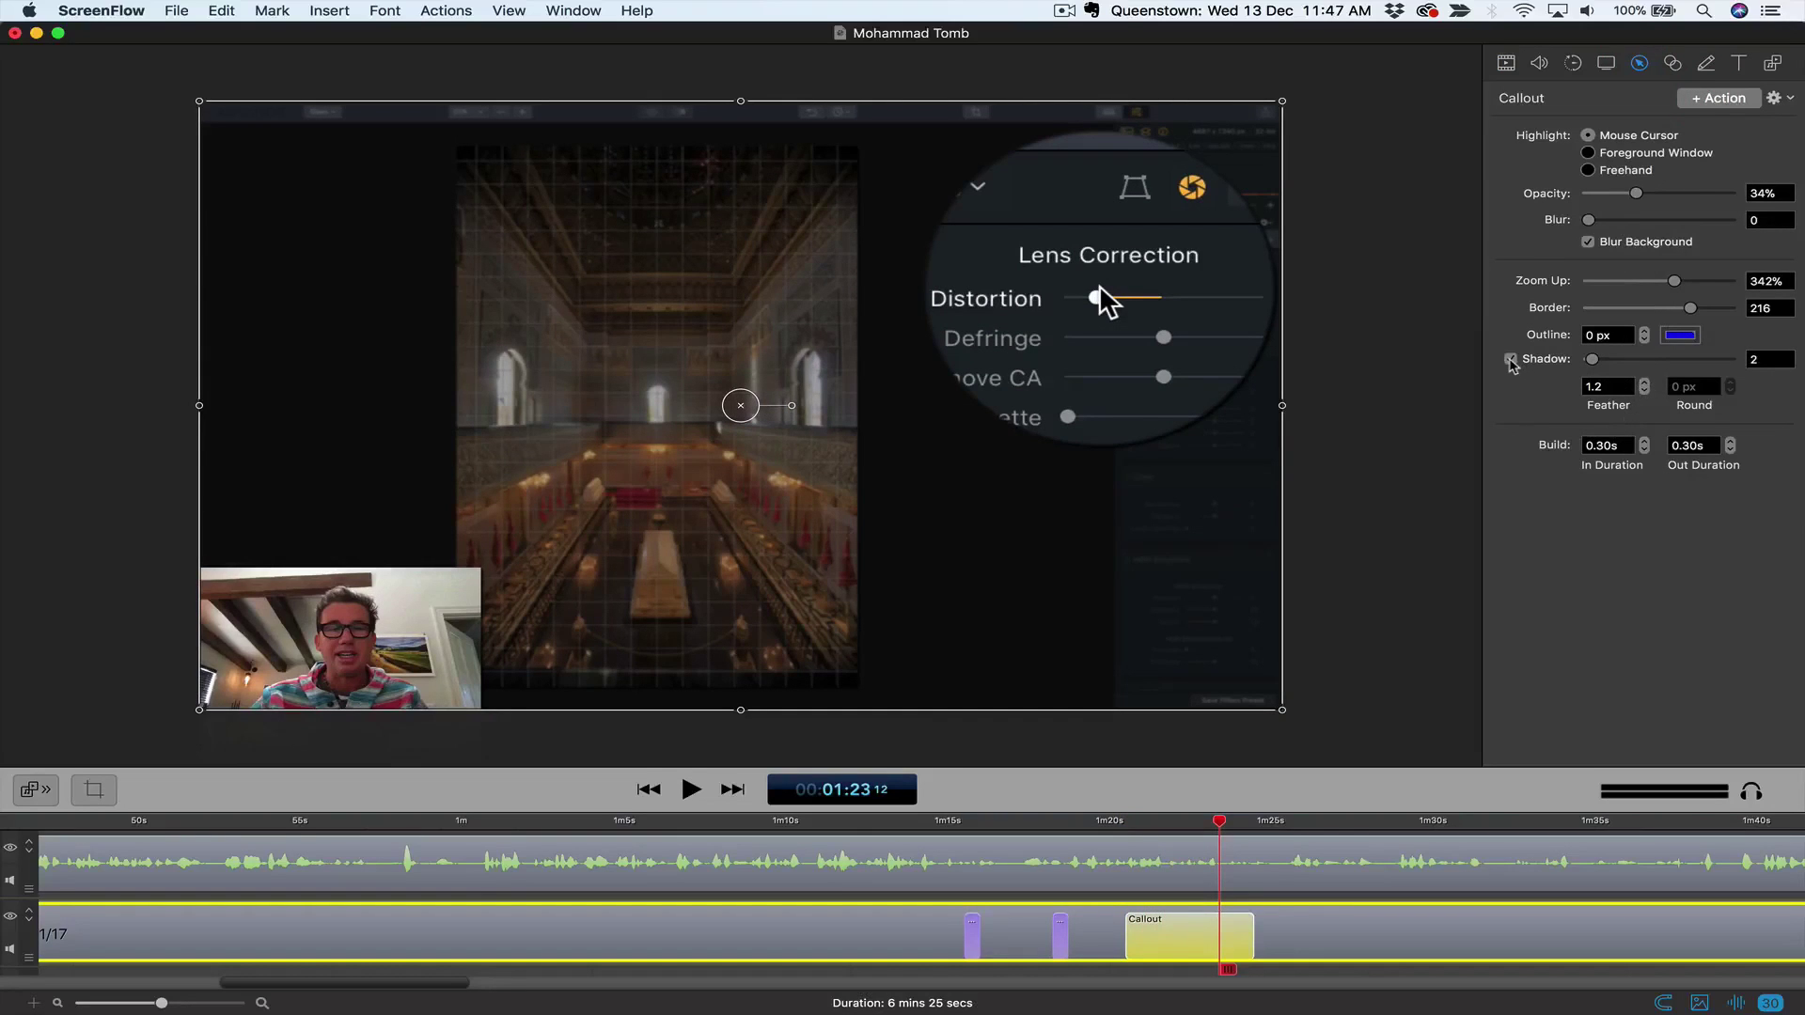
# Step: Set the callout's Zoom Up to 313%, Opacity to 0, and turn off Blur Background
pyautogui.click(1510, 361)
pyautogui.click(1510, 359)
pyautogui.moveTo(1673, 283); pyautogui.dragTo(1663, 281)
pyautogui.moveTo(1638, 195); pyautogui.dragTo(1466, 226)
pyautogui.click(1588, 243)
pyautogui.click(1107, 836)
pyautogui.press('space')
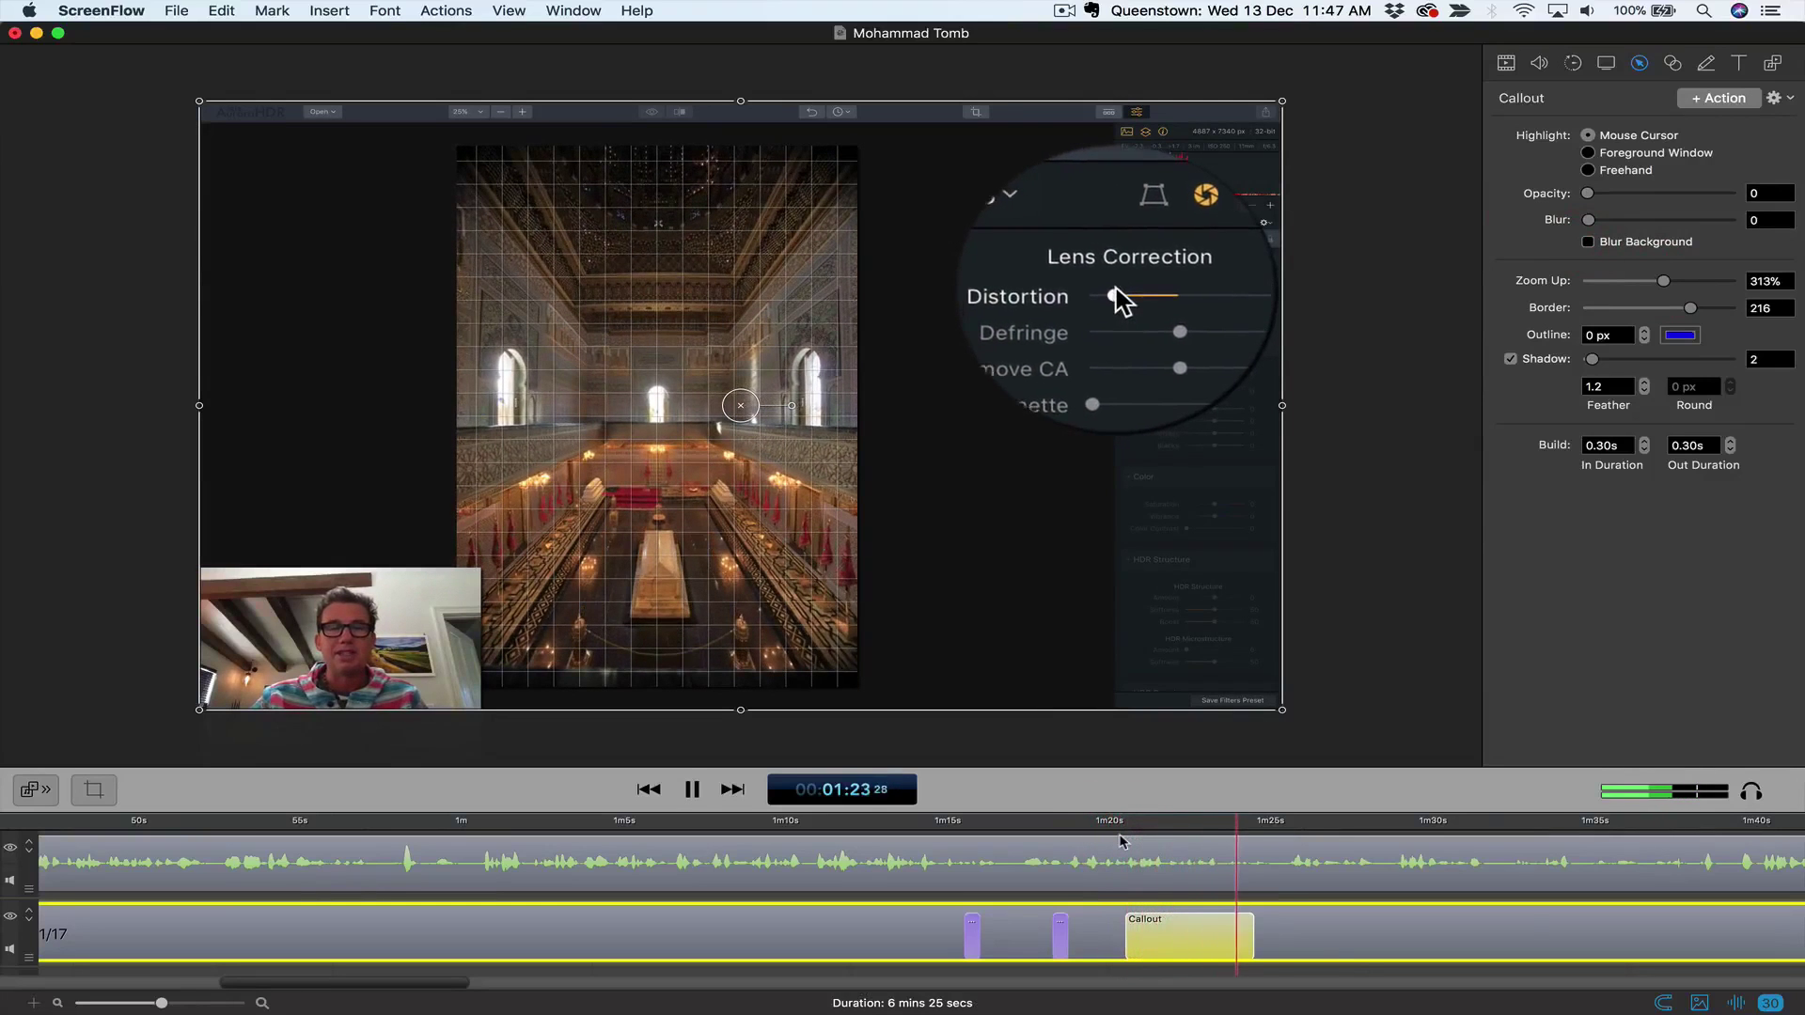
# Step: Lengthen the callout clip to end around 1:28 and preview it from 1:19
pyautogui.moveTo(1255, 926); pyautogui.dragTo(1332, 926)
pyautogui.click(1309, 829)
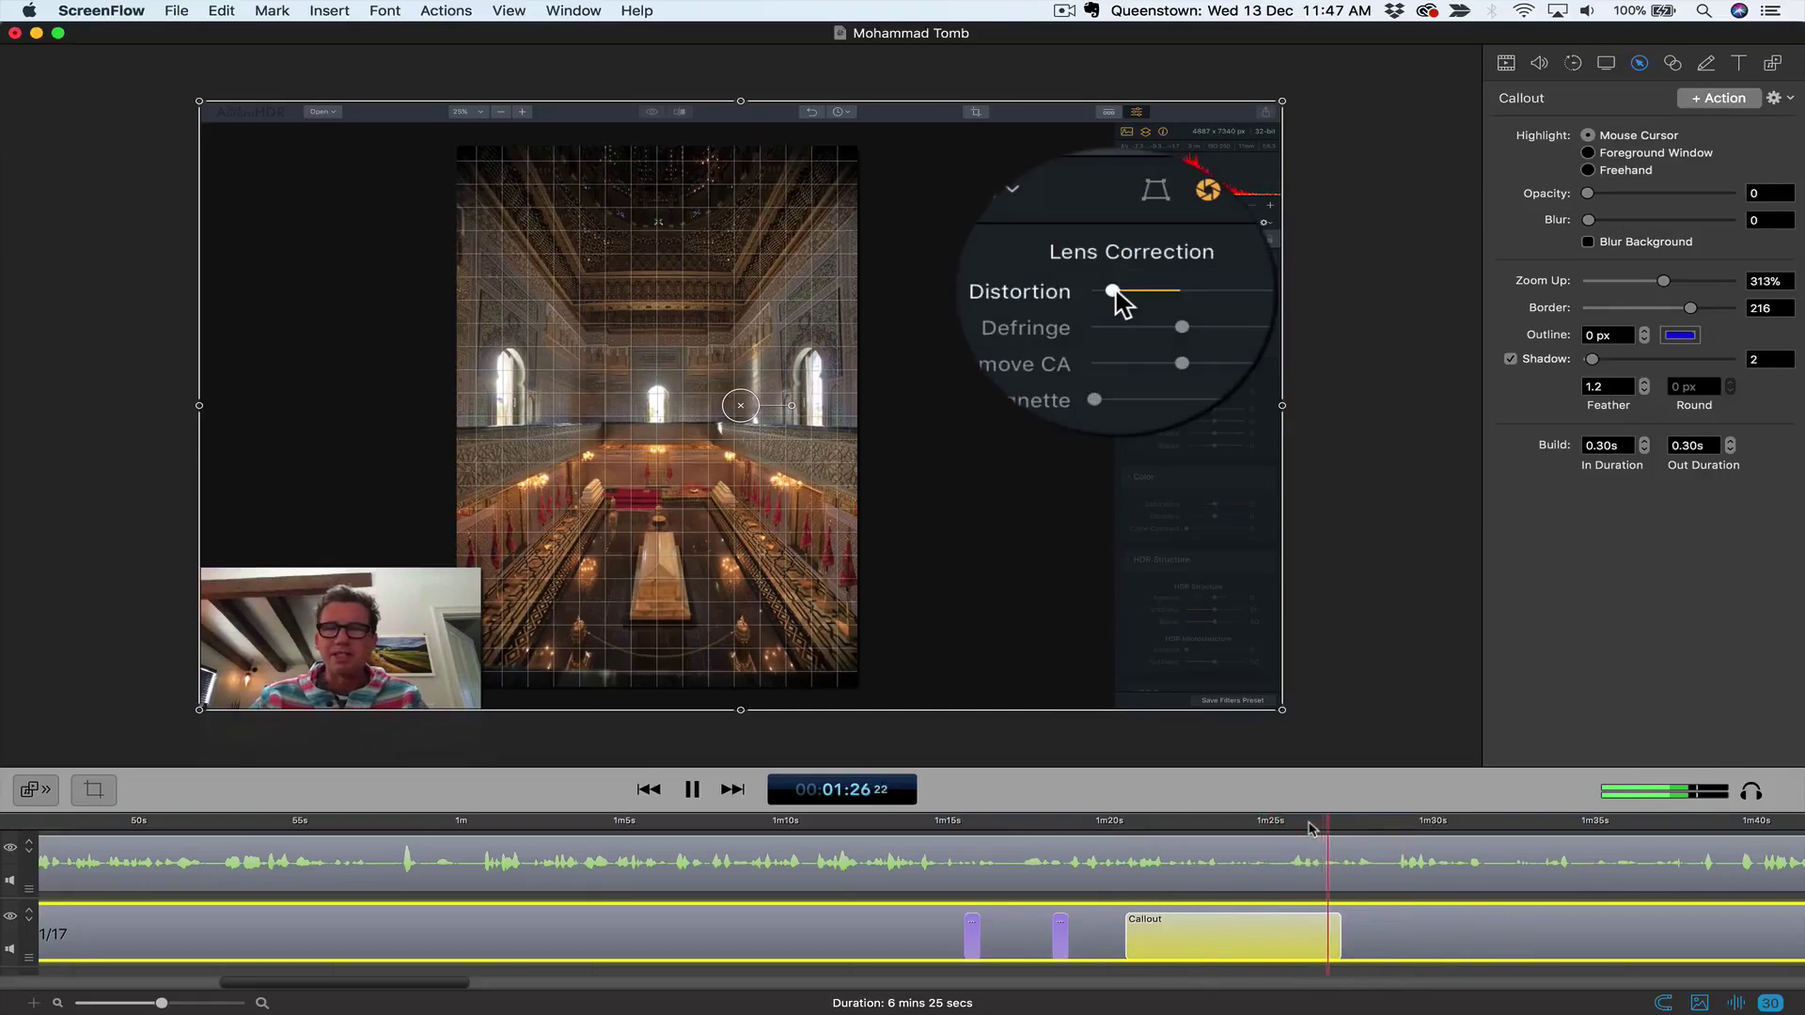
pyautogui.press('space')
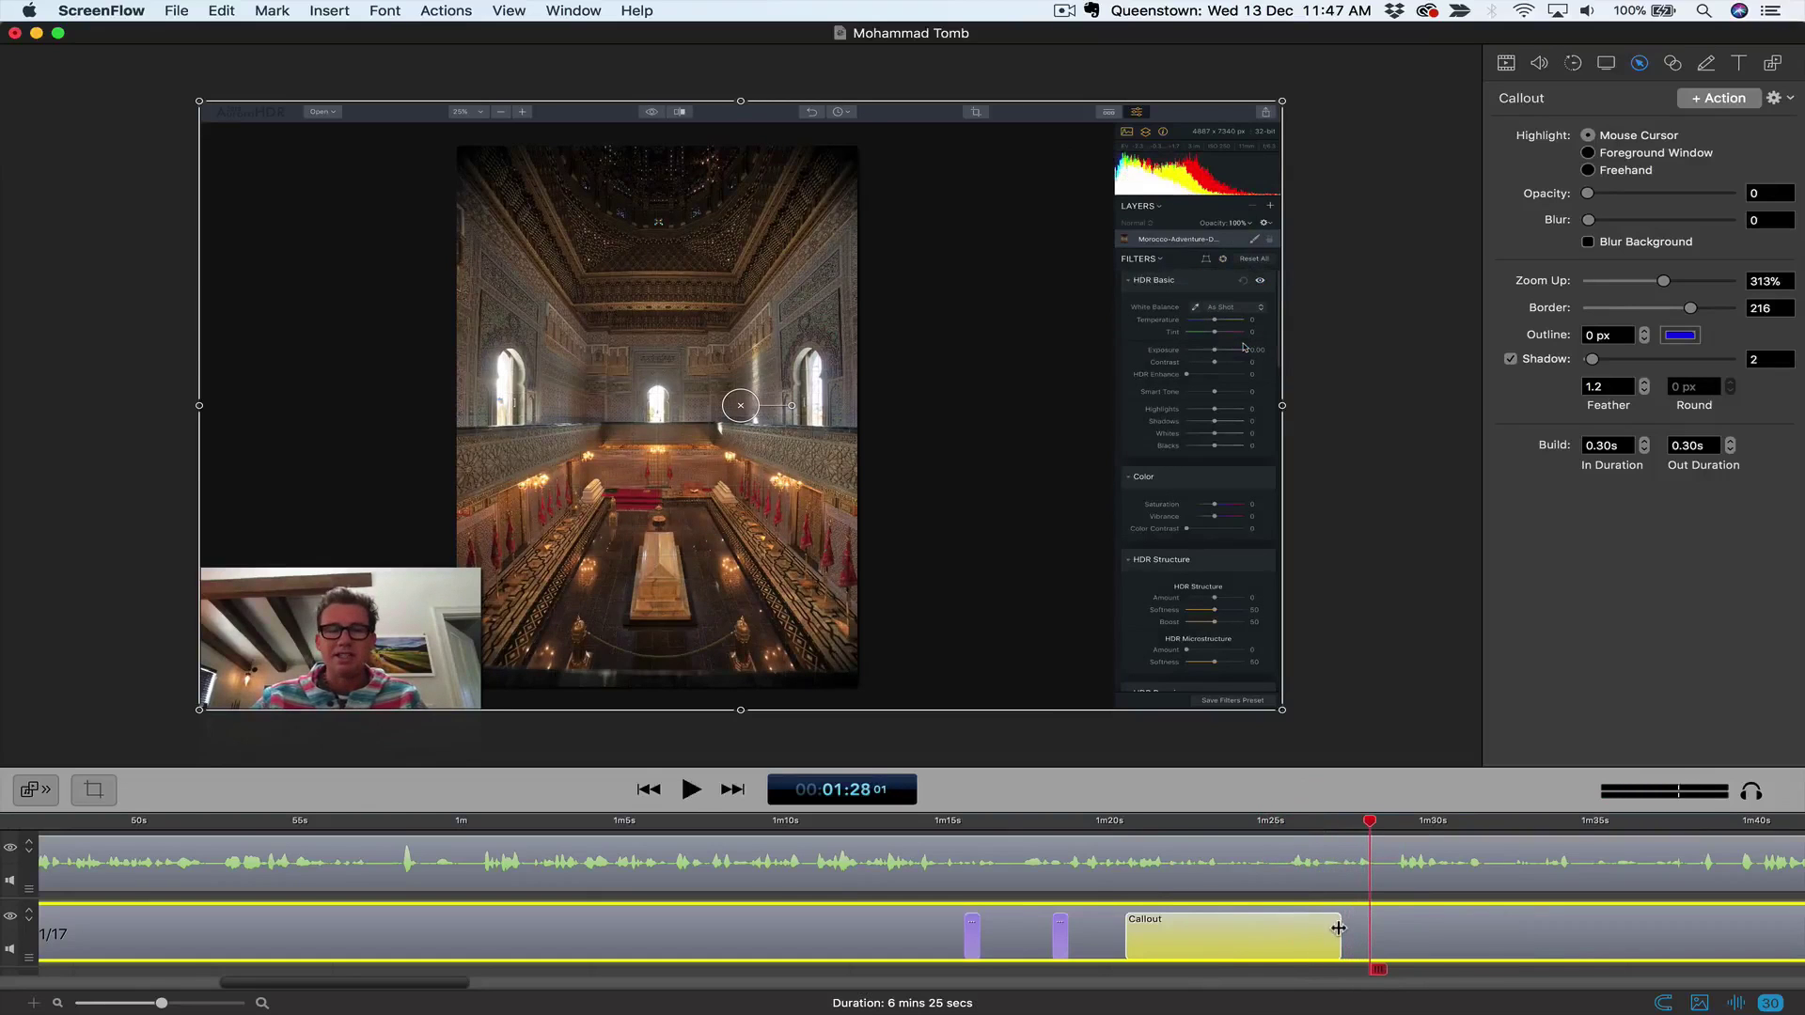
pyautogui.moveTo(1338, 929); pyautogui.dragTo(1369, 931)
pyautogui.click(1108, 824)
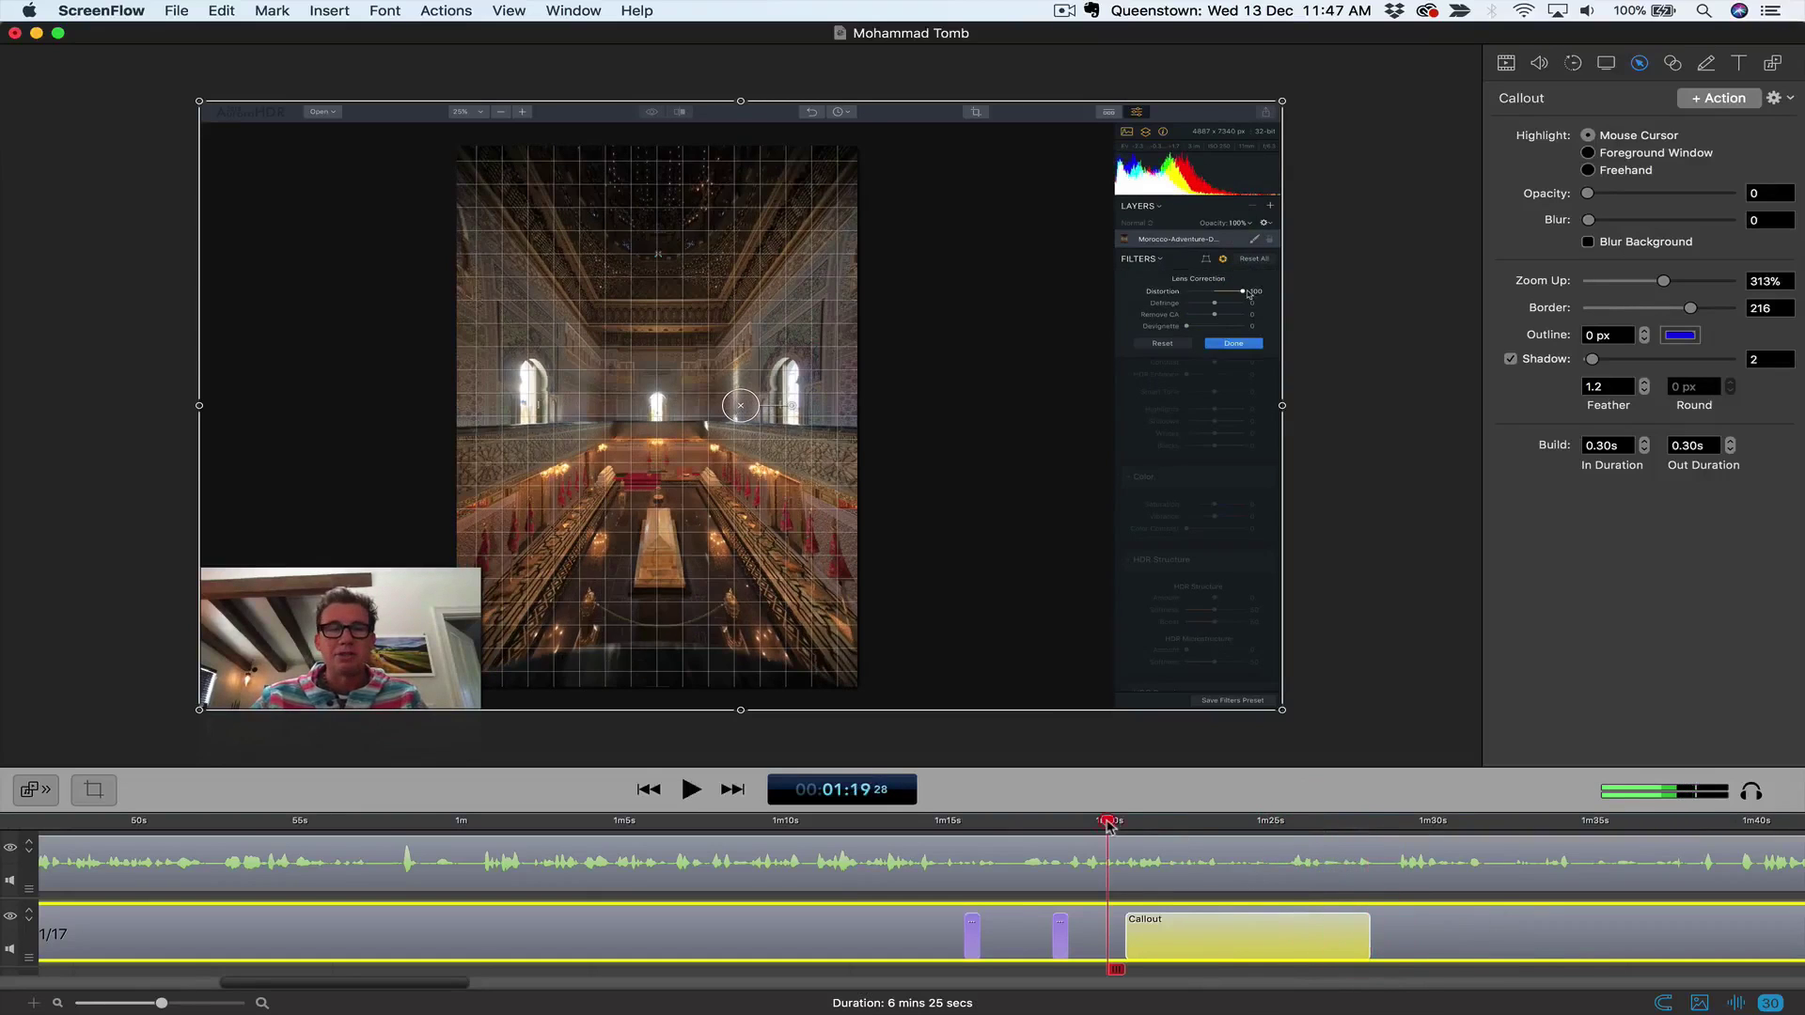
pyautogui.press('space')
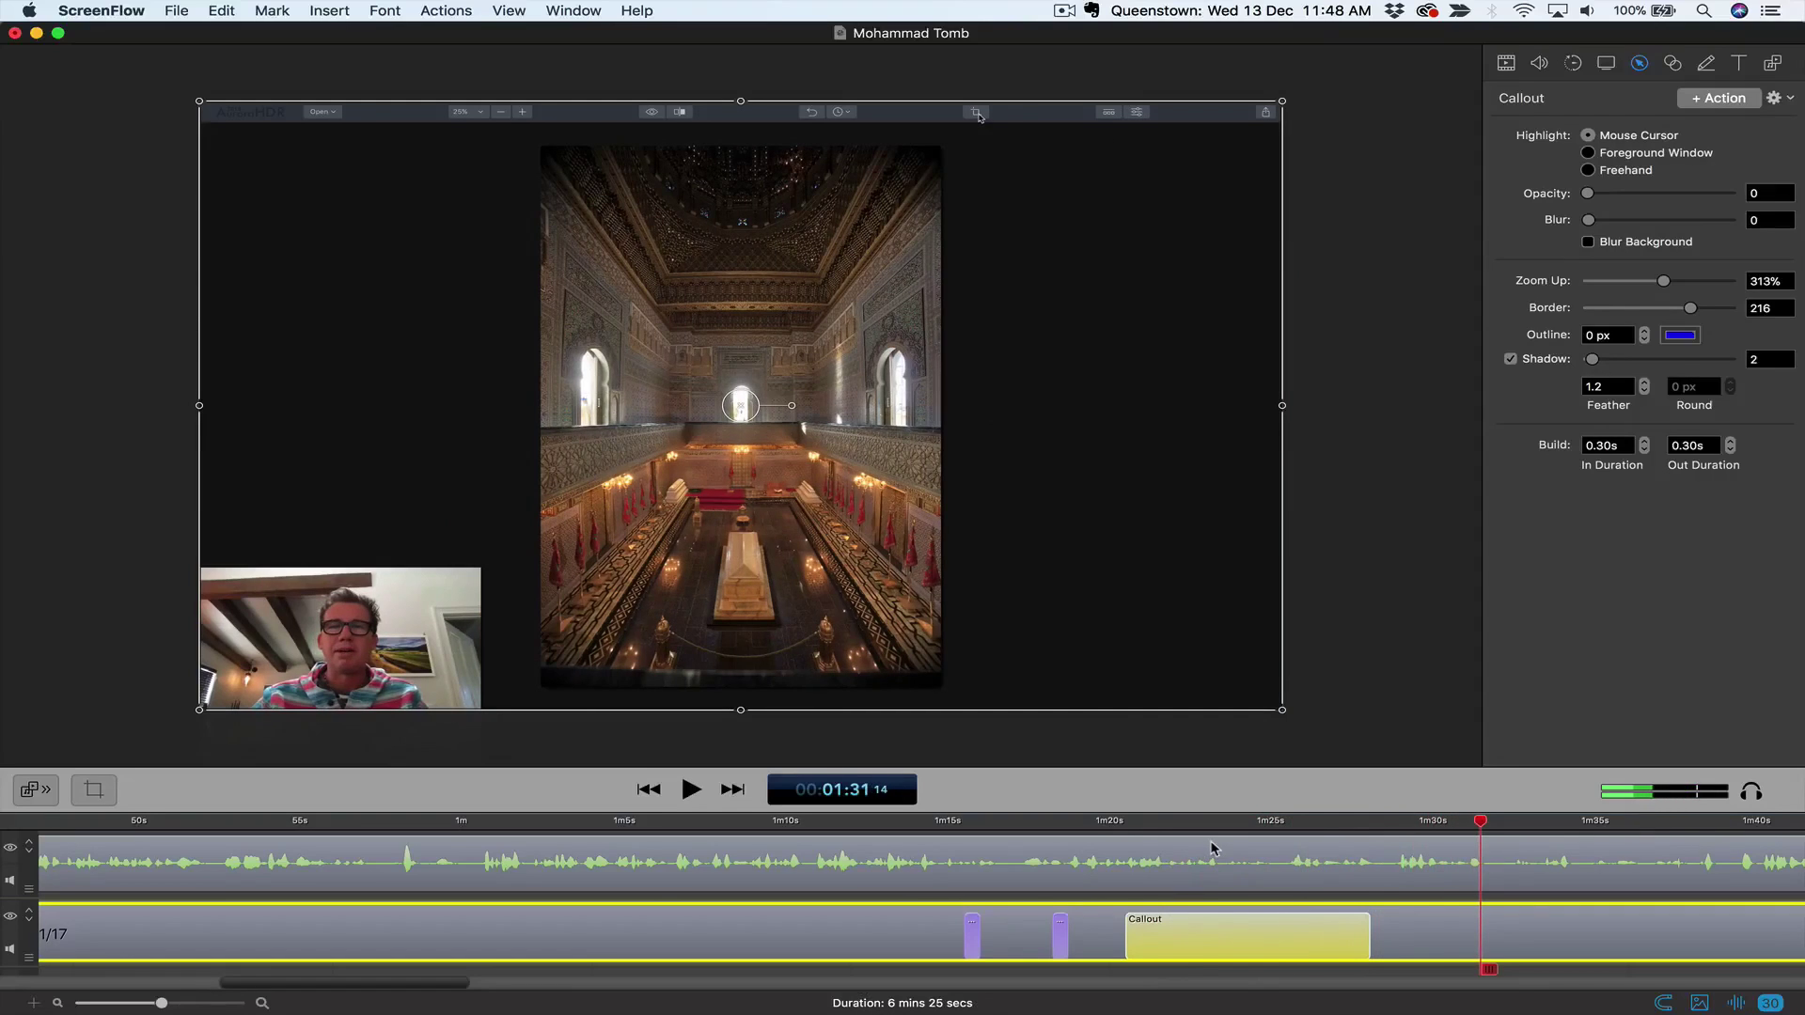
pyautogui.press('space')
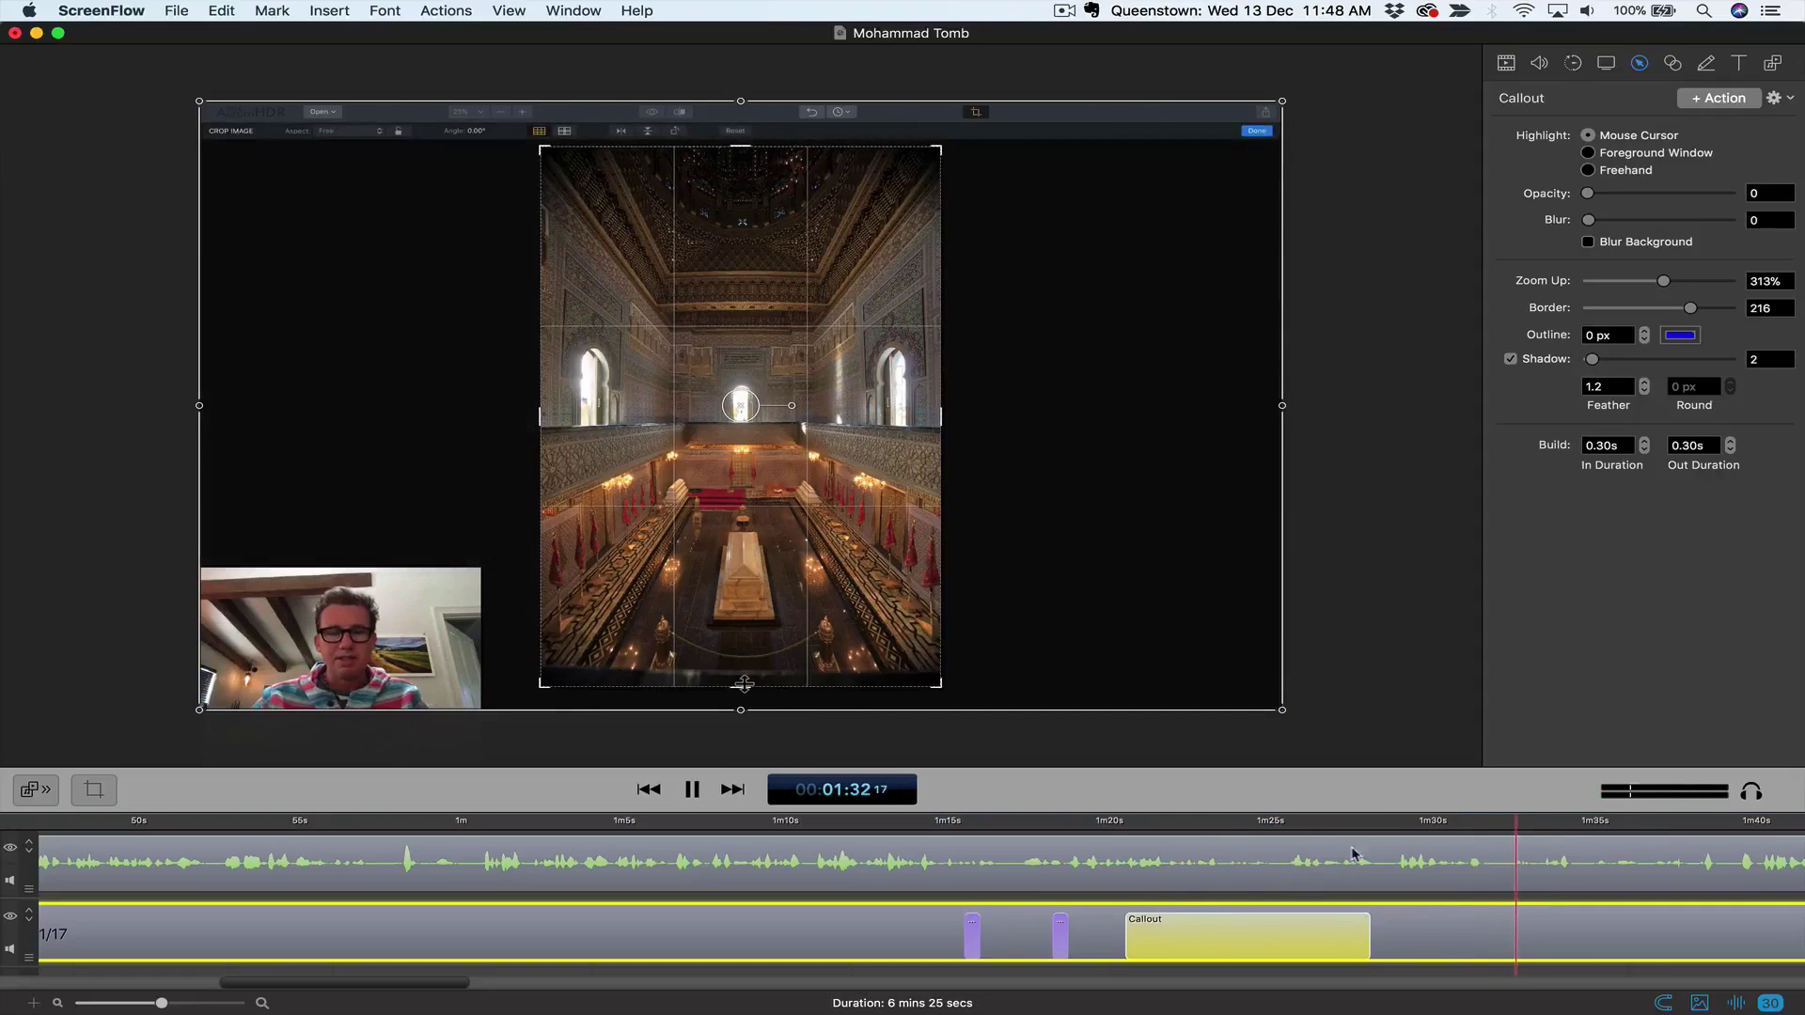
# Step: Stop playback, deselect the Callout clip, and park the playhead near 42 seconds in the screen recording
pyautogui.click(1370, 822)
pyautogui.press('space')
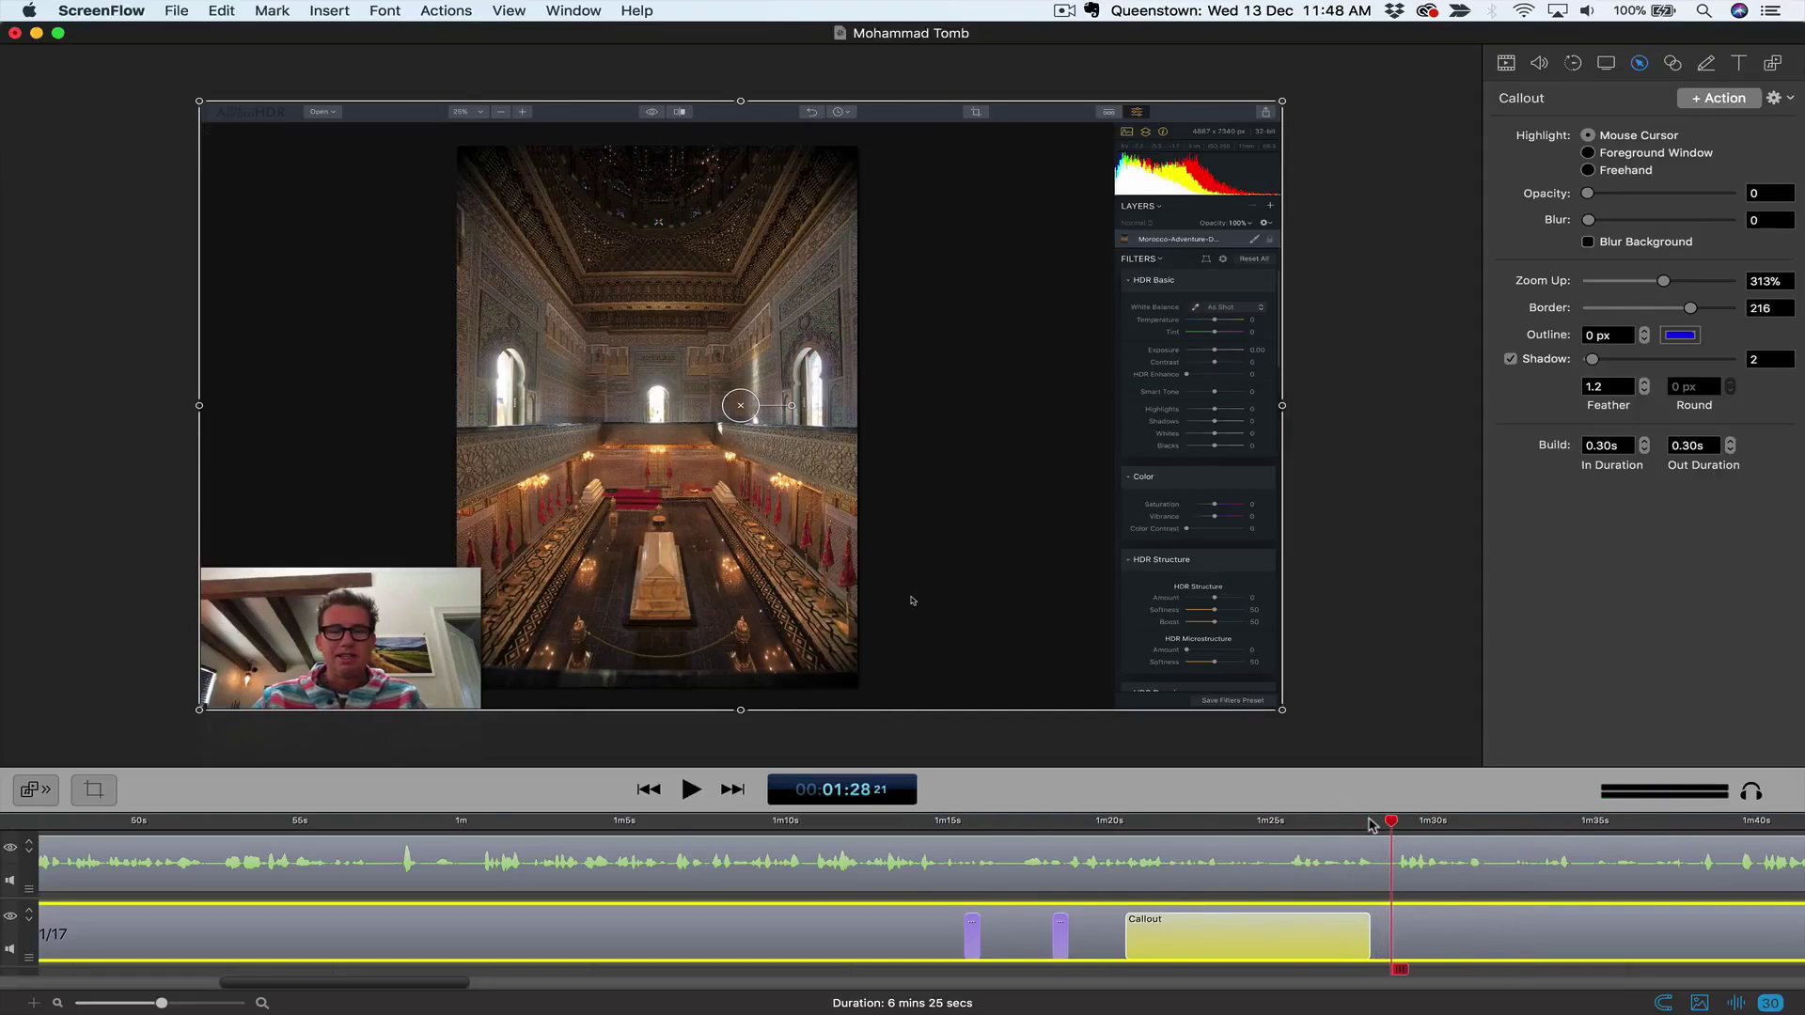
pyautogui.moveTo(1370, 823); pyautogui.dragTo(742, 822)
pyautogui.click(738, 946)
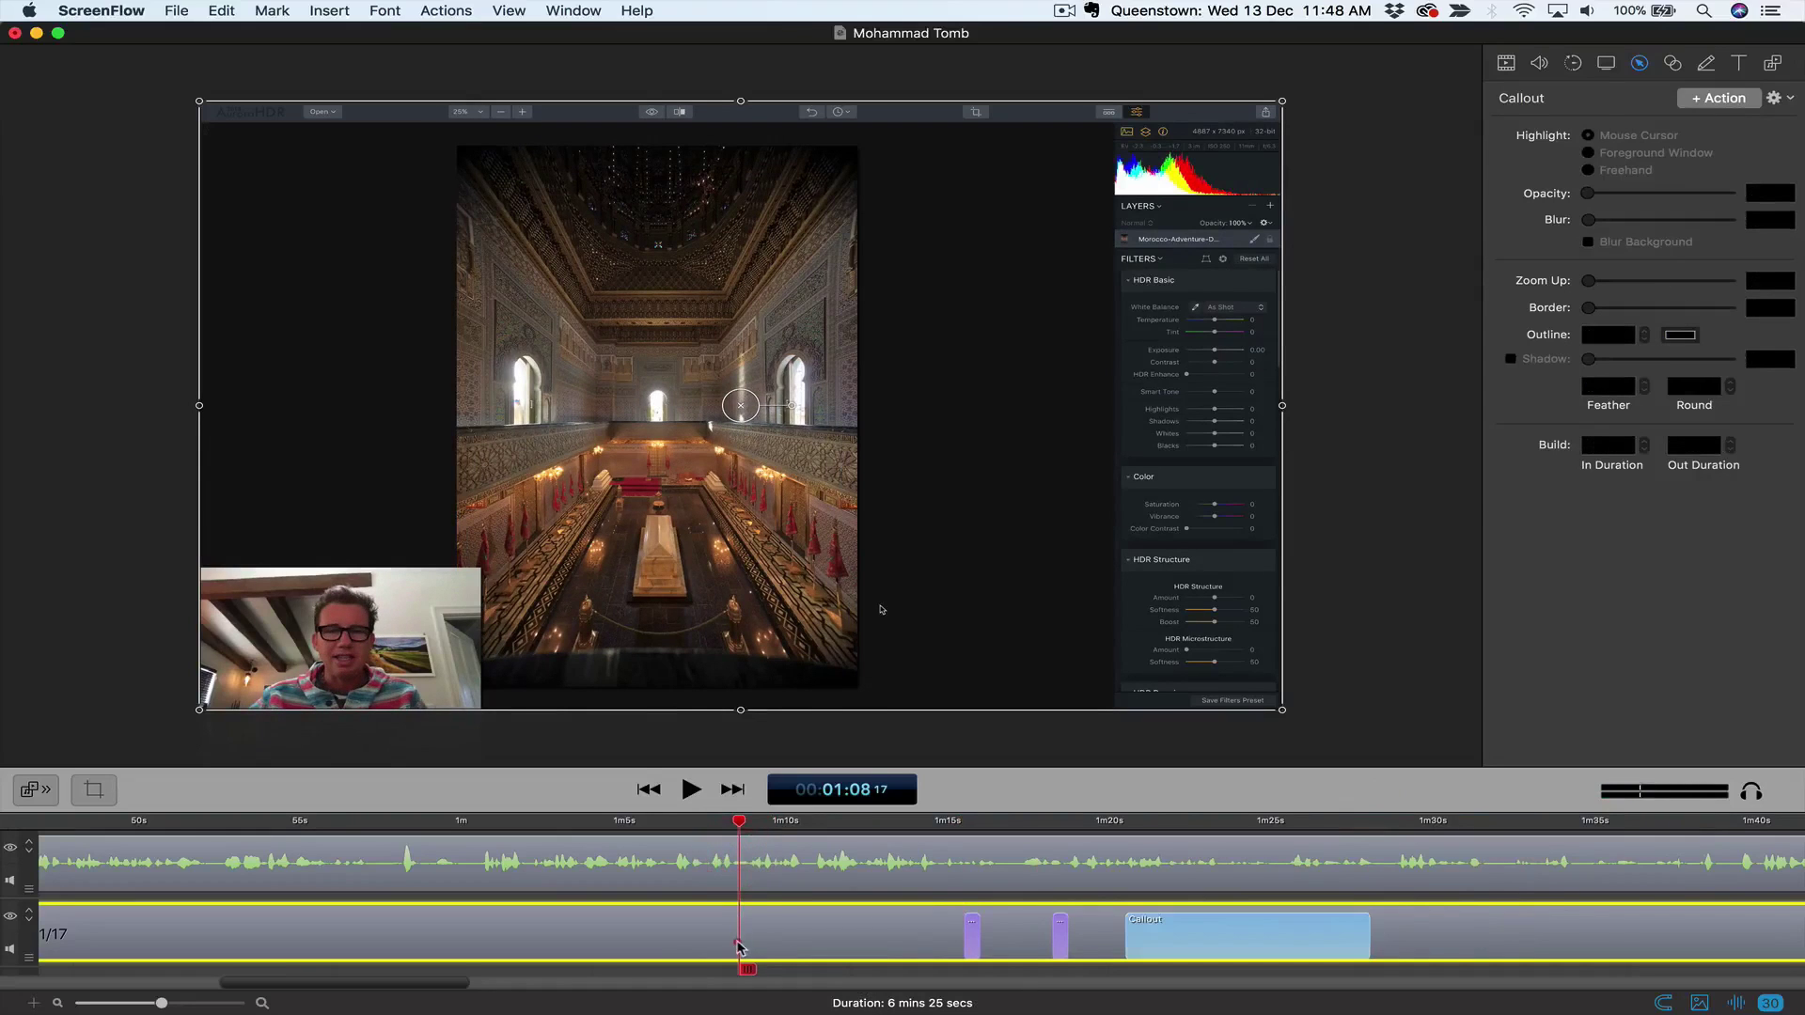
pyautogui.hscroll(-15, 742, 856)
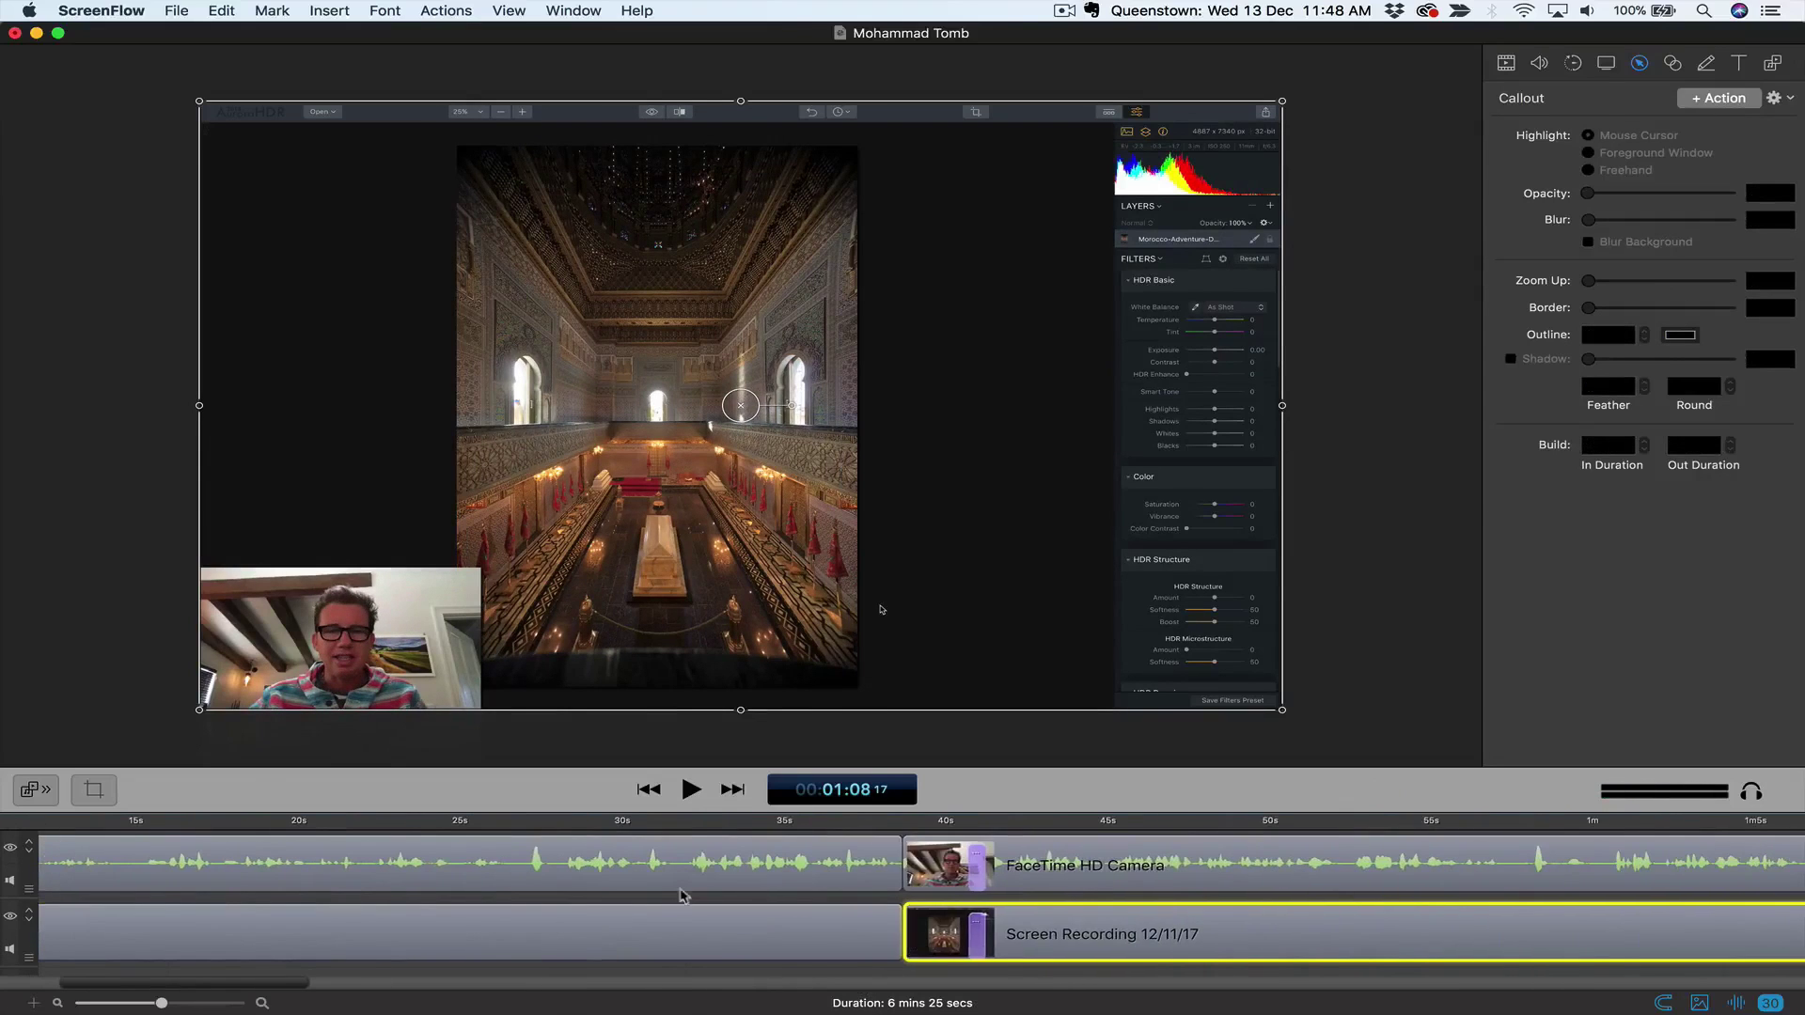
pyautogui.moveTo(942, 822); pyautogui.dragTo(1045, 823)
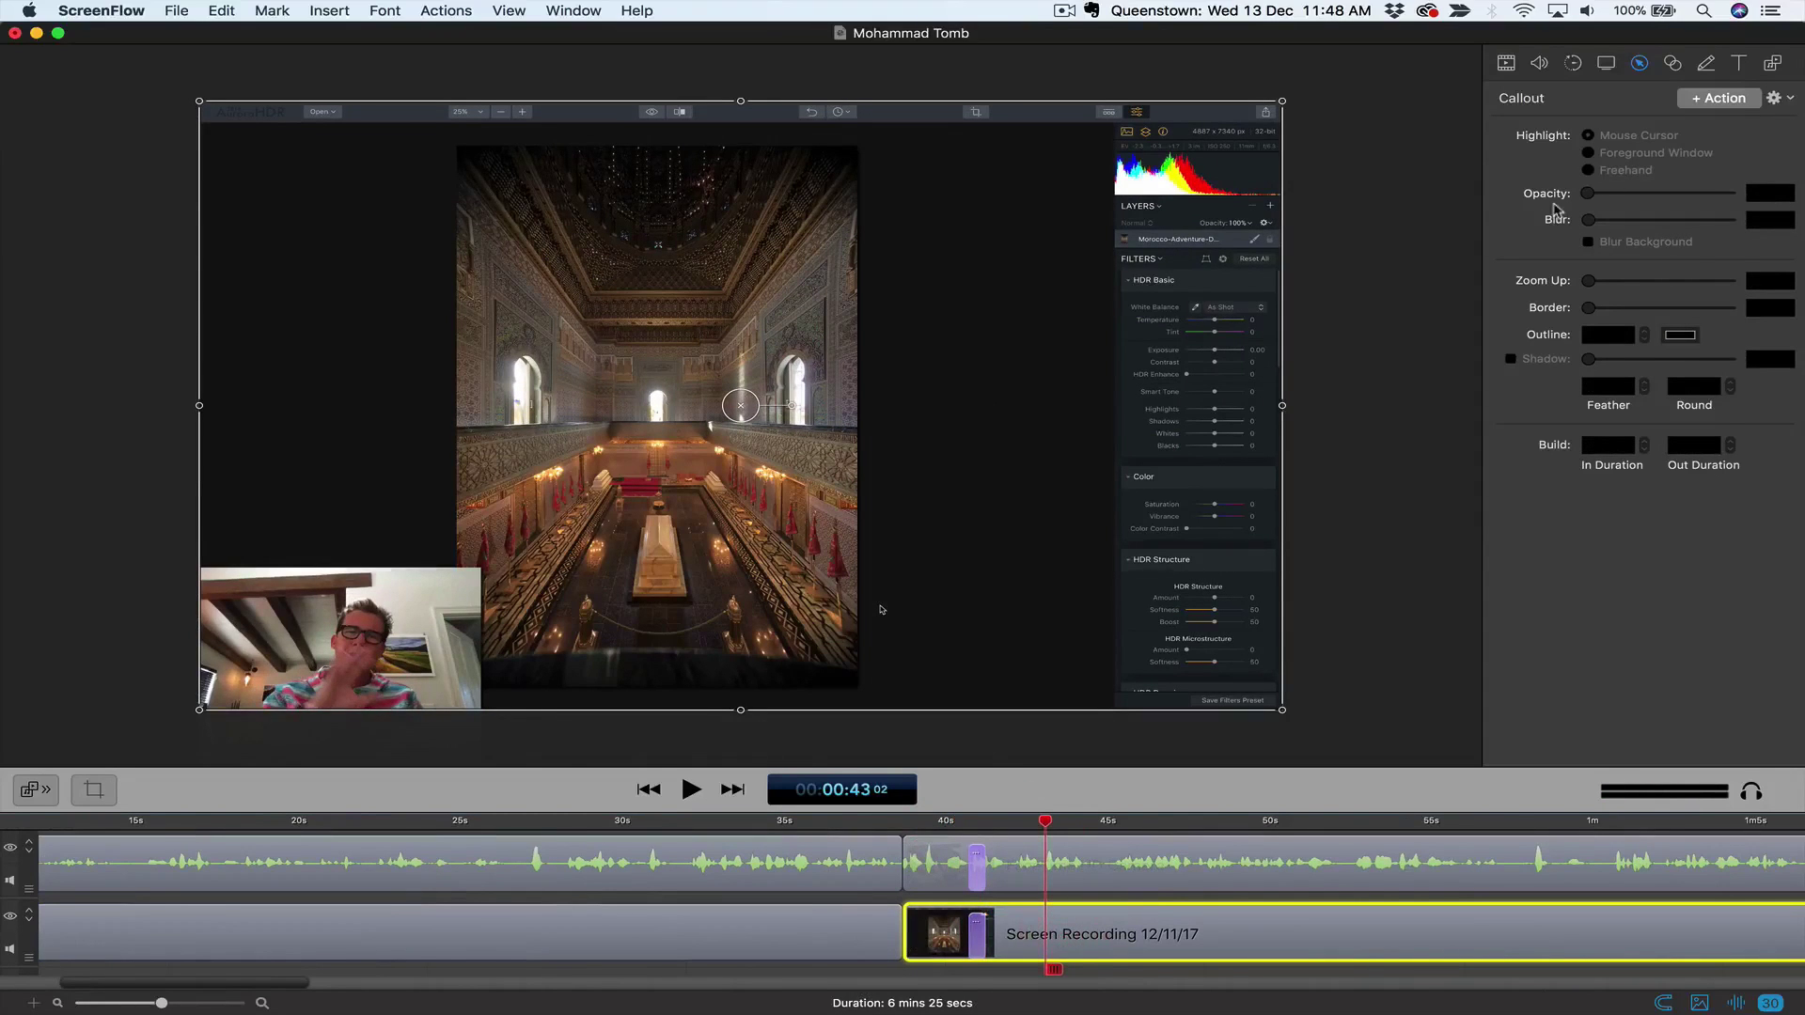
# Step: Set the screen recording's Click Effect to Radar and turn on Show Keystrokes
pyautogui.click(1606, 66)
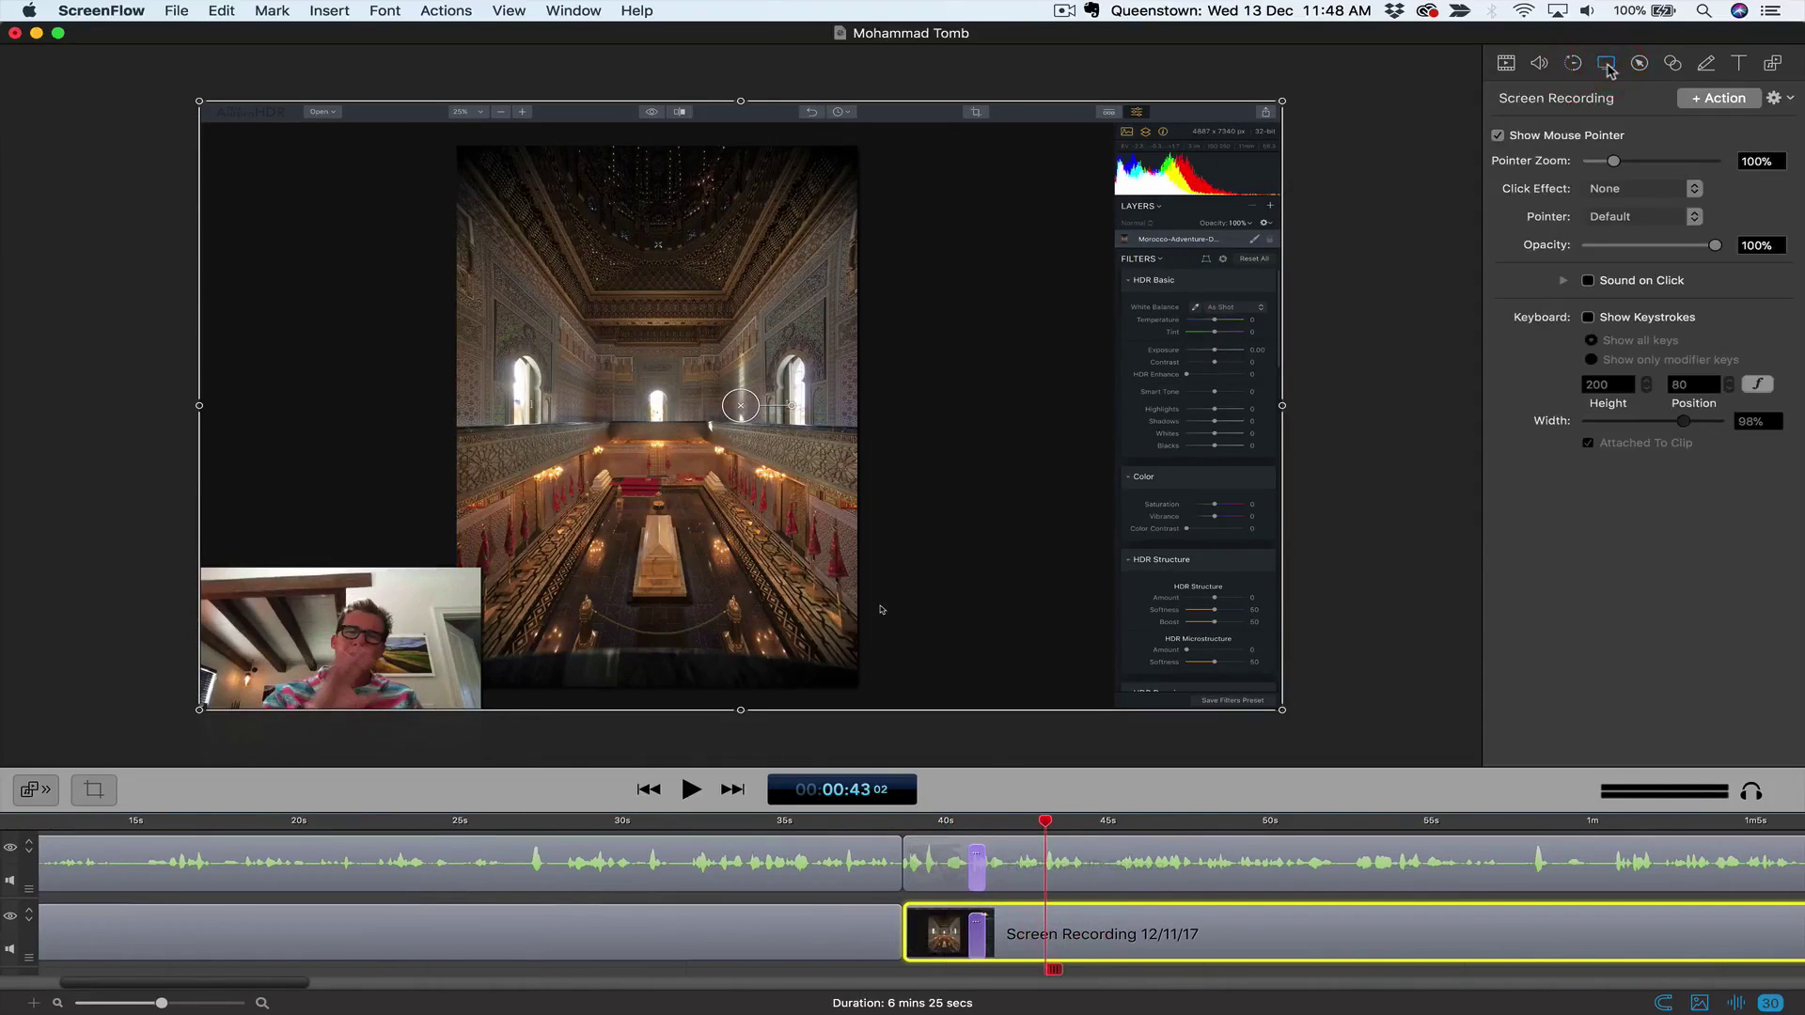
pyautogui.click(1637, 191)
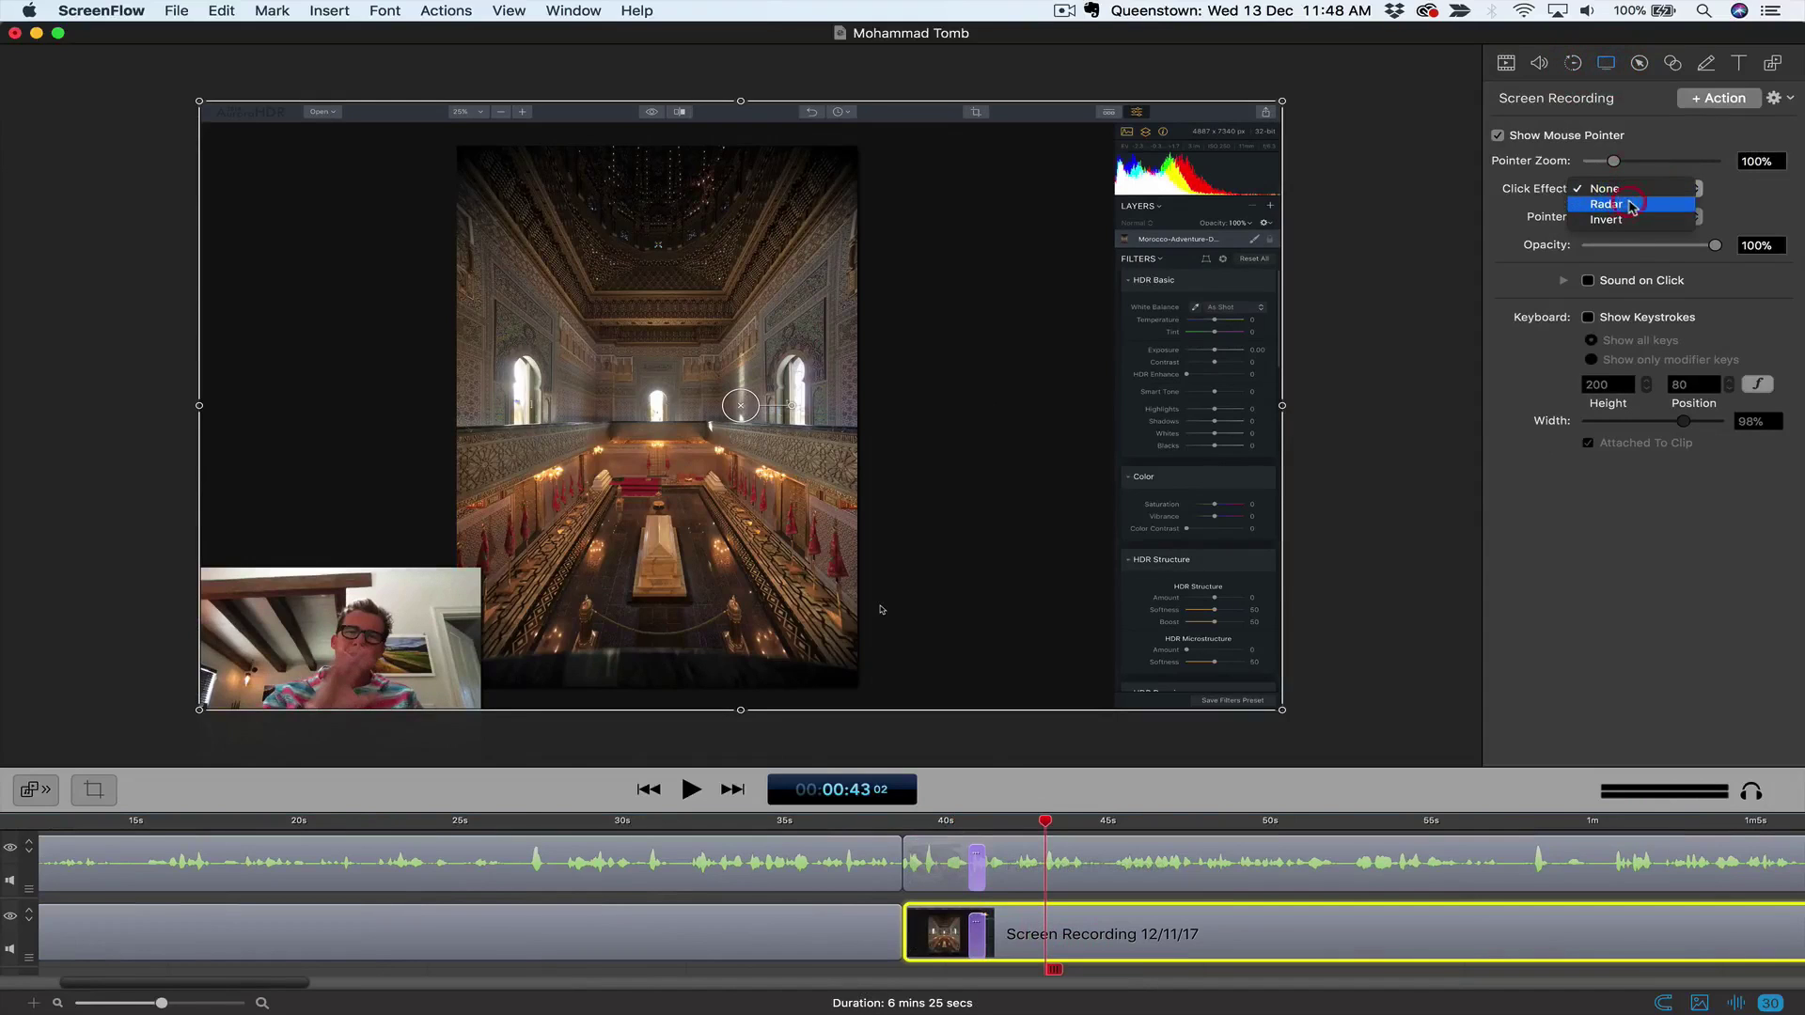
pyautogui.click(1631, 205)
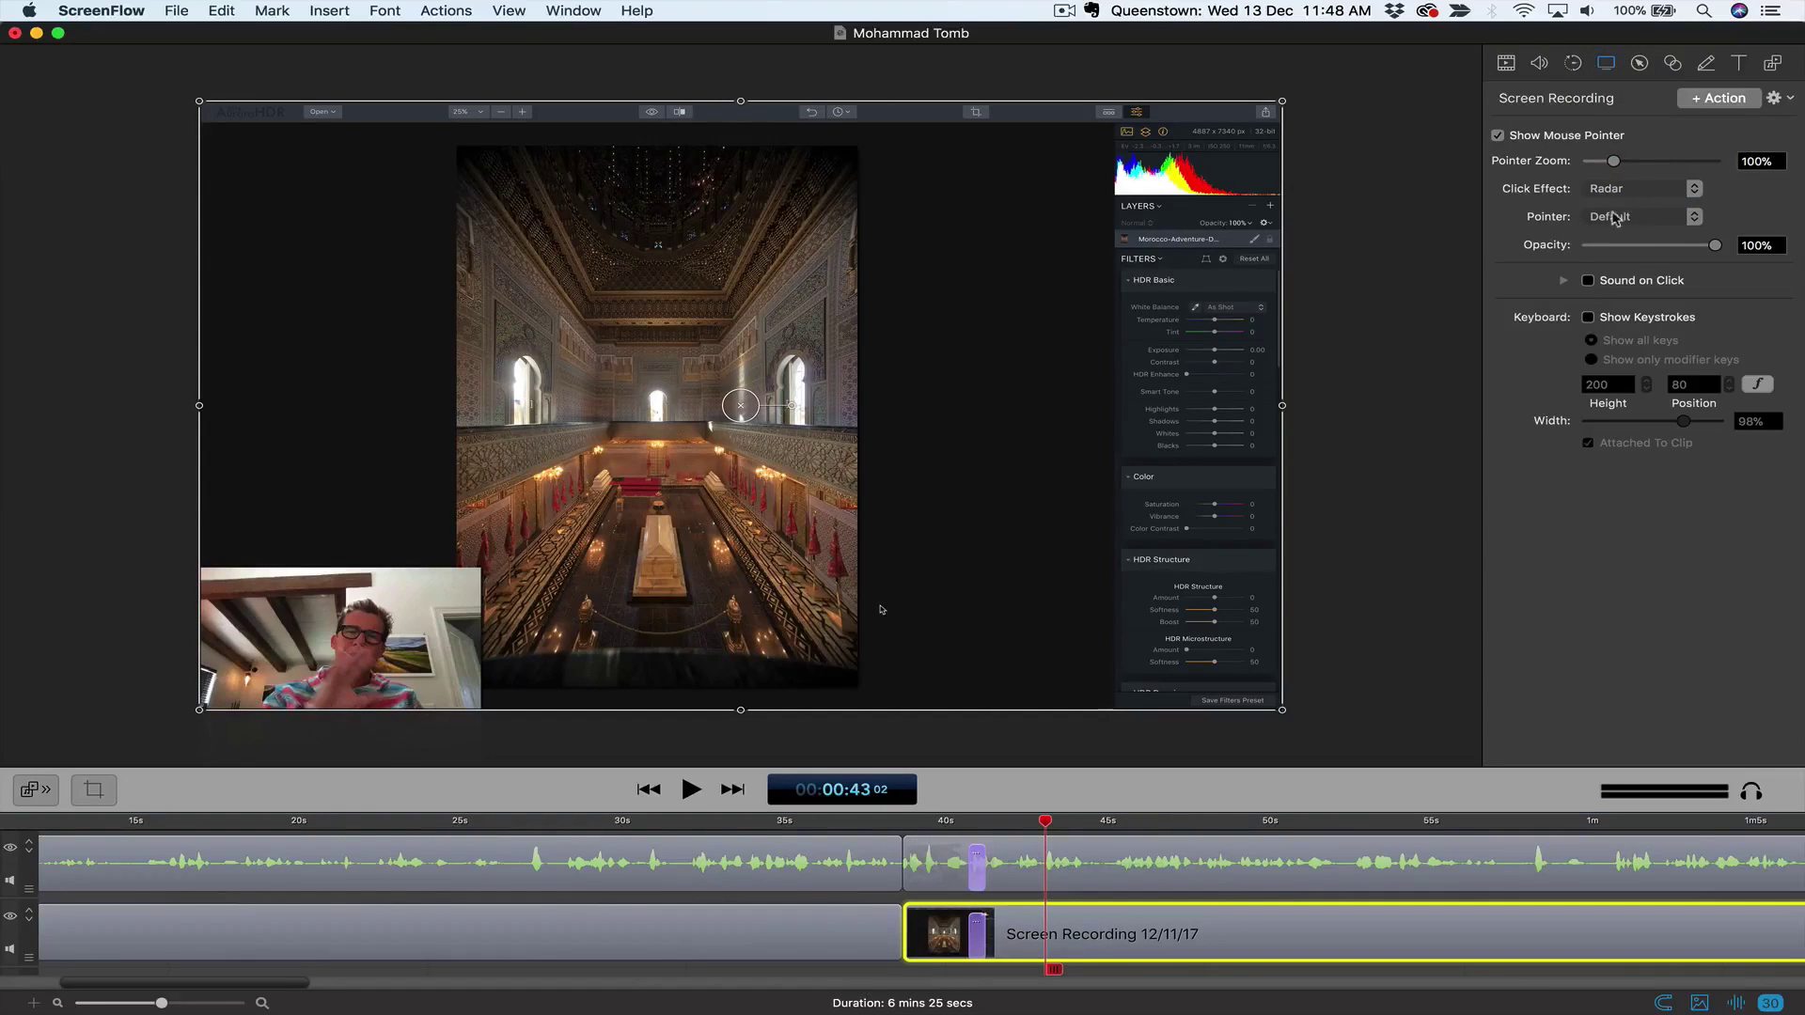
pyautogui.click(1630, 317)
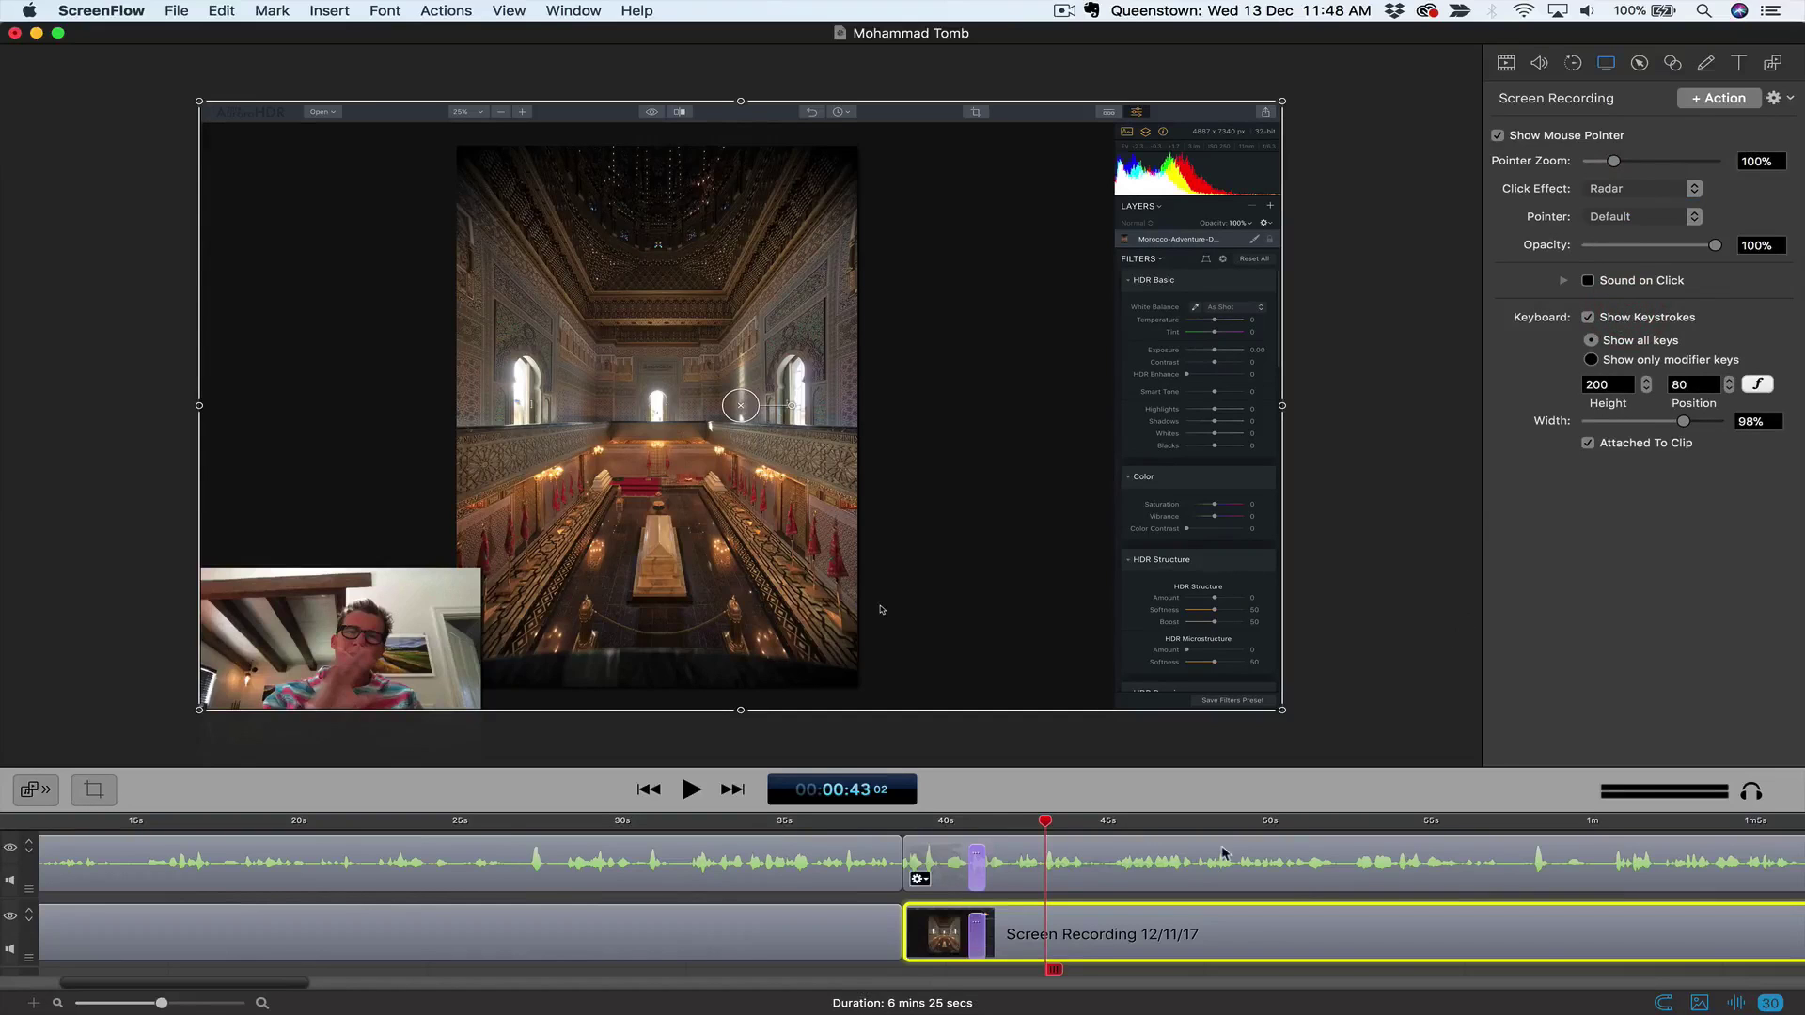
# Step: Play from about 1:29 to preview the Radar clicks and displayed keystrokes
pyautogui.hscroll(15, 1241, 851)
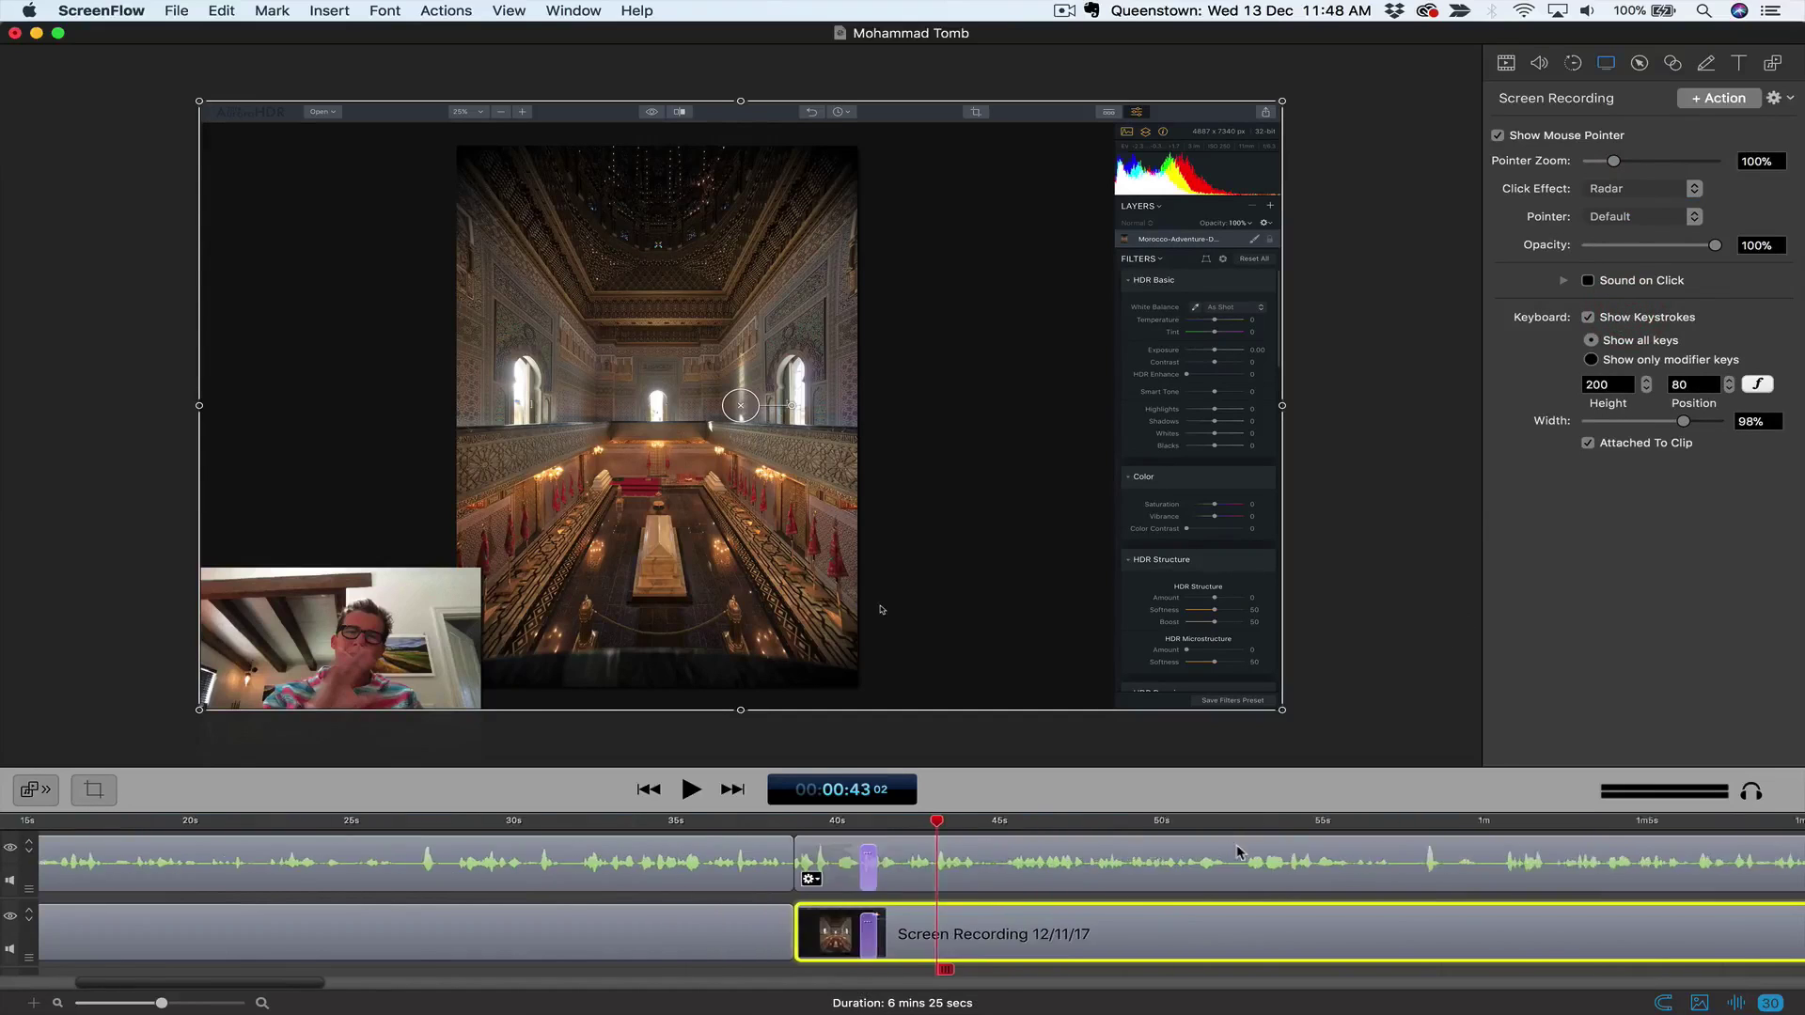
pyautogui.click(1133, 822)
pyautogui.press('space')
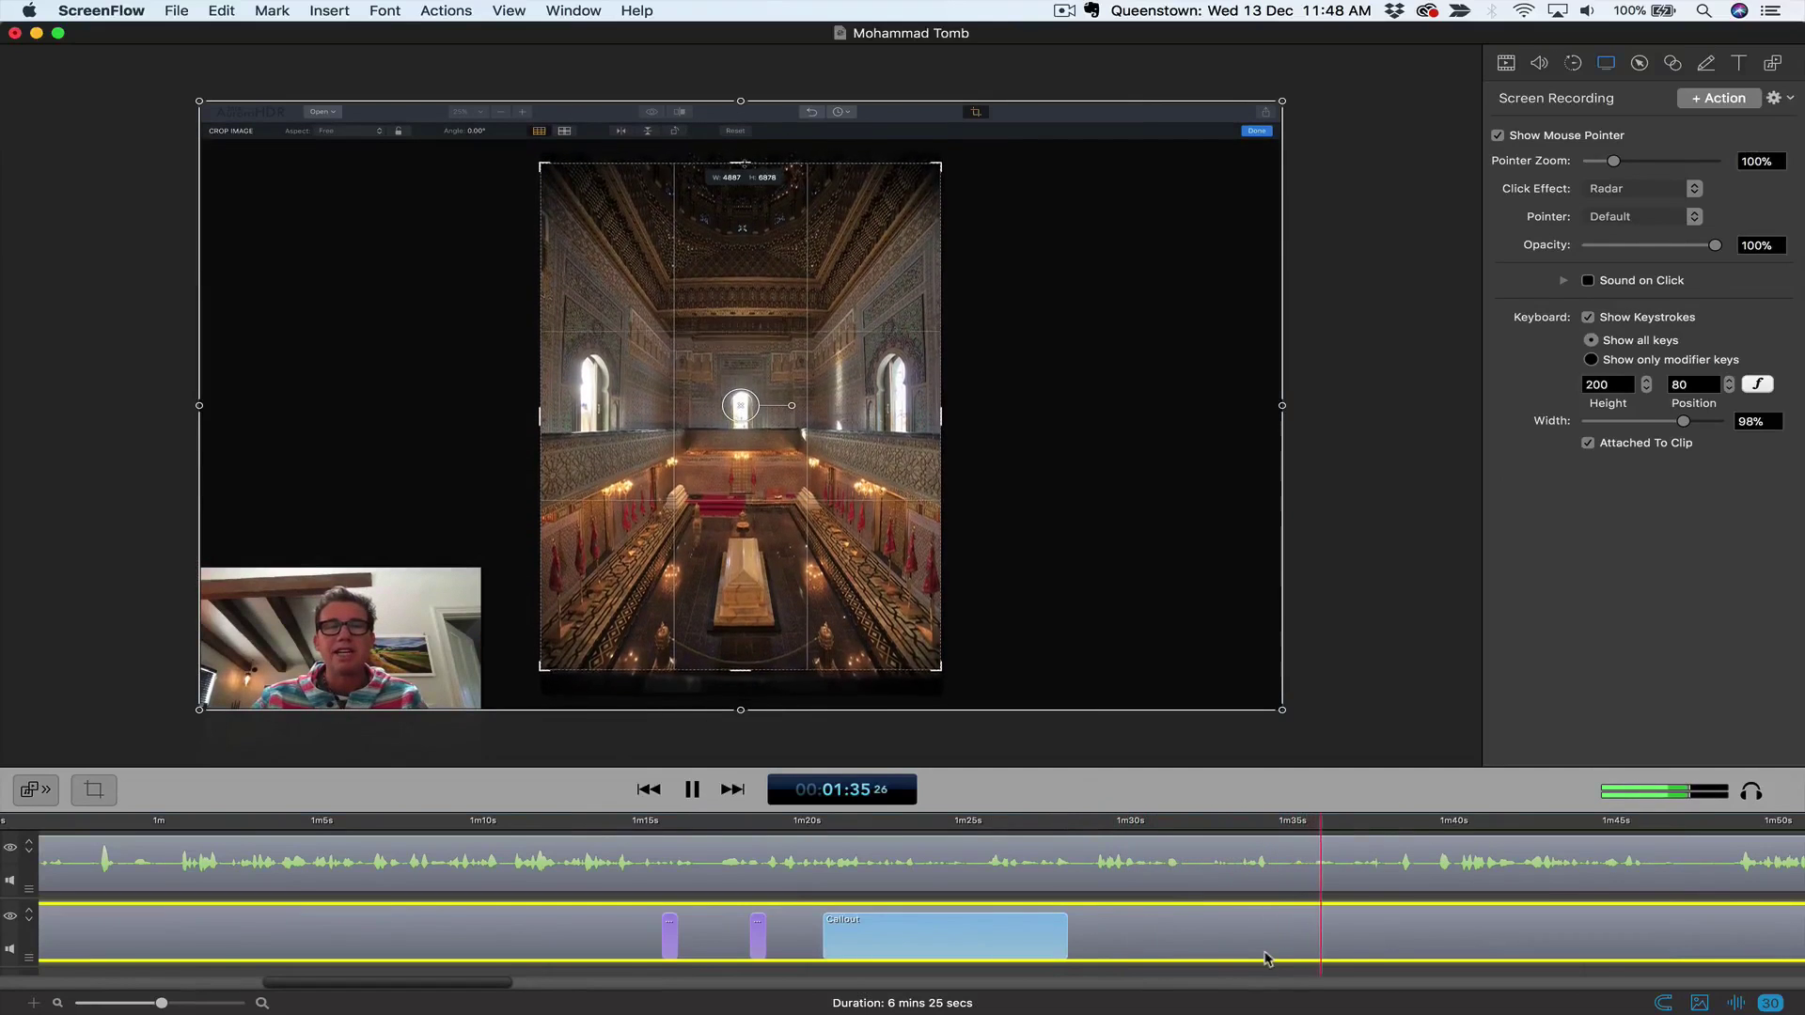
pyautogui.press('space')
pyautogui.hscroll(5, 1466, 893)
pyautogui.hscroll(2, 1469, 891)
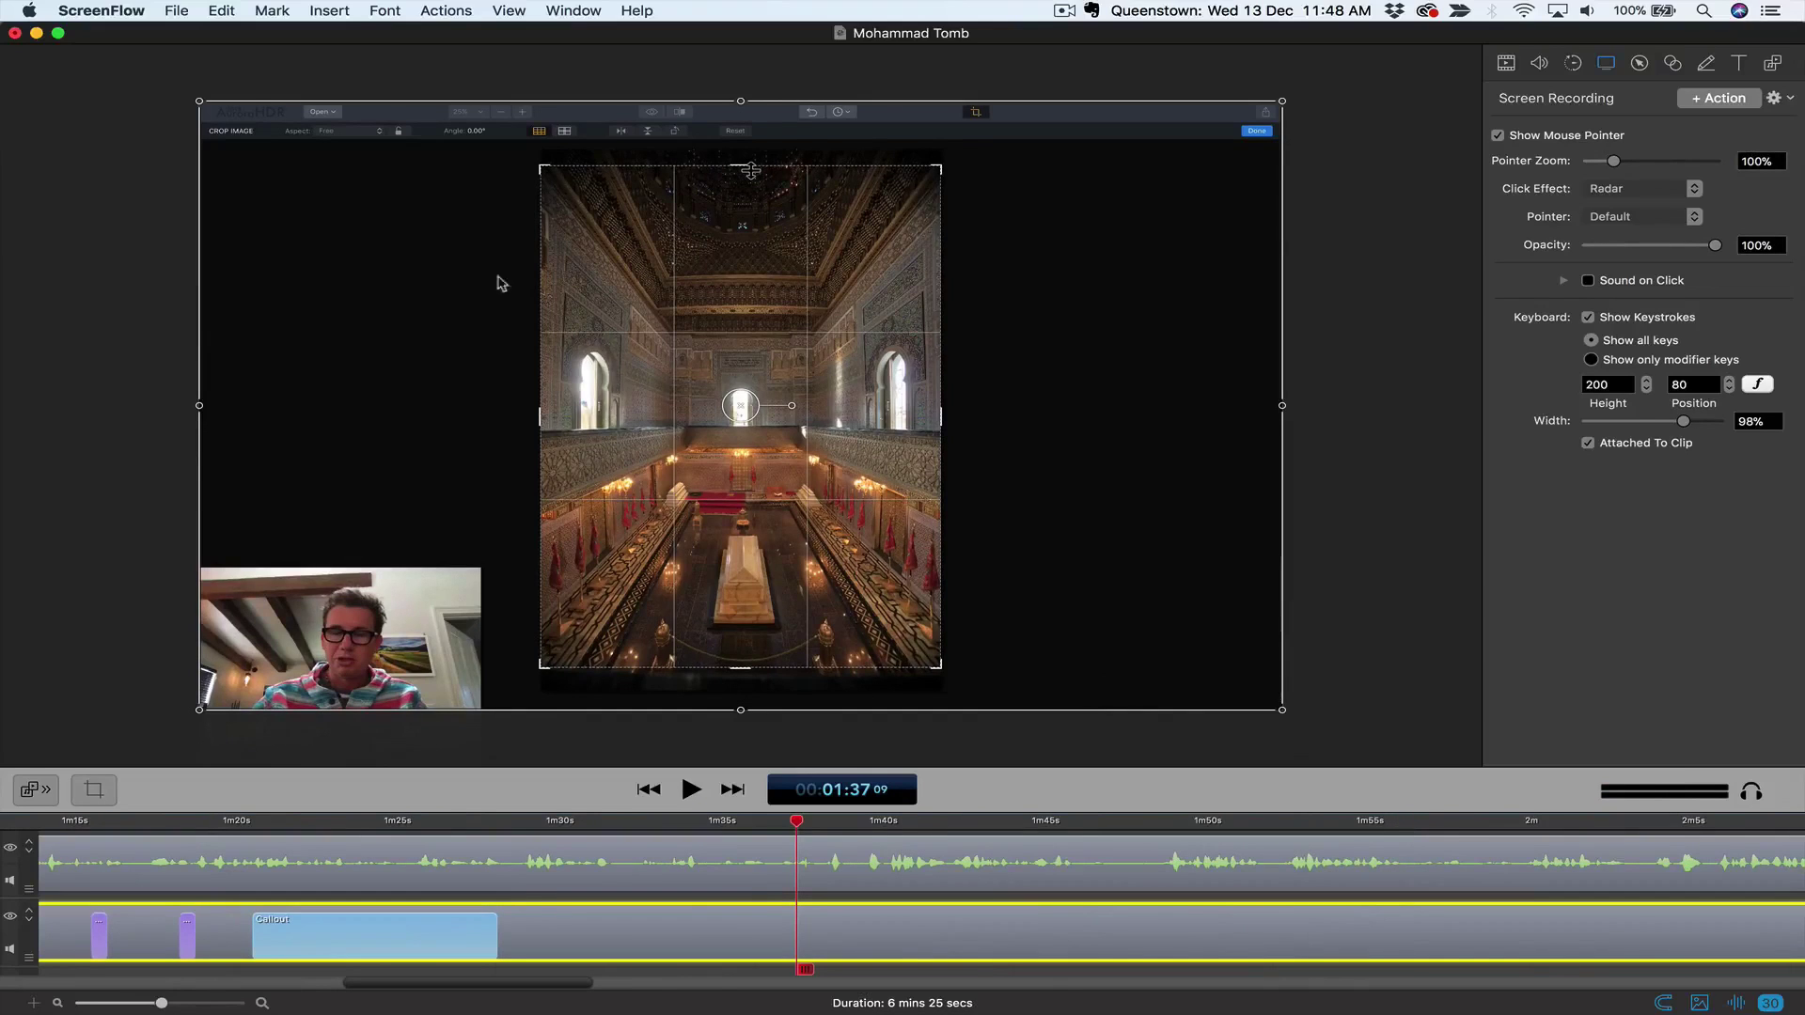
pyautogui.click(176, 11)
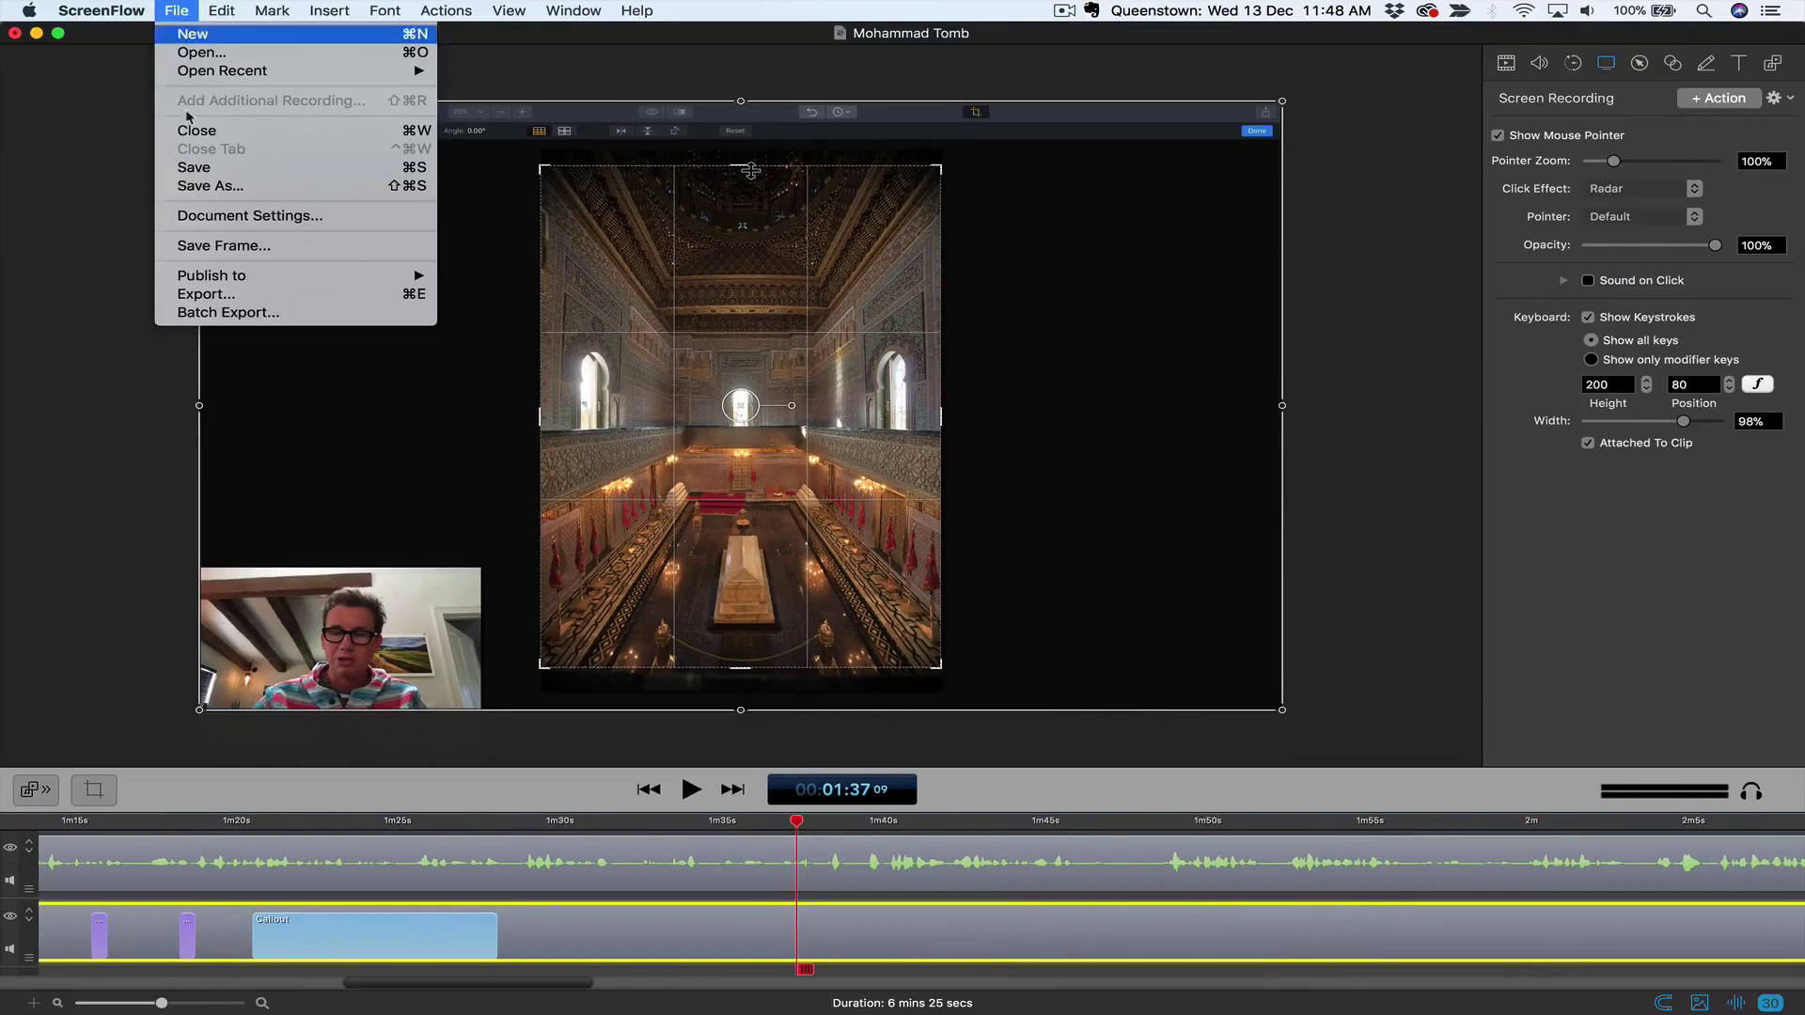
pyautogui.moveTo(227, 279)
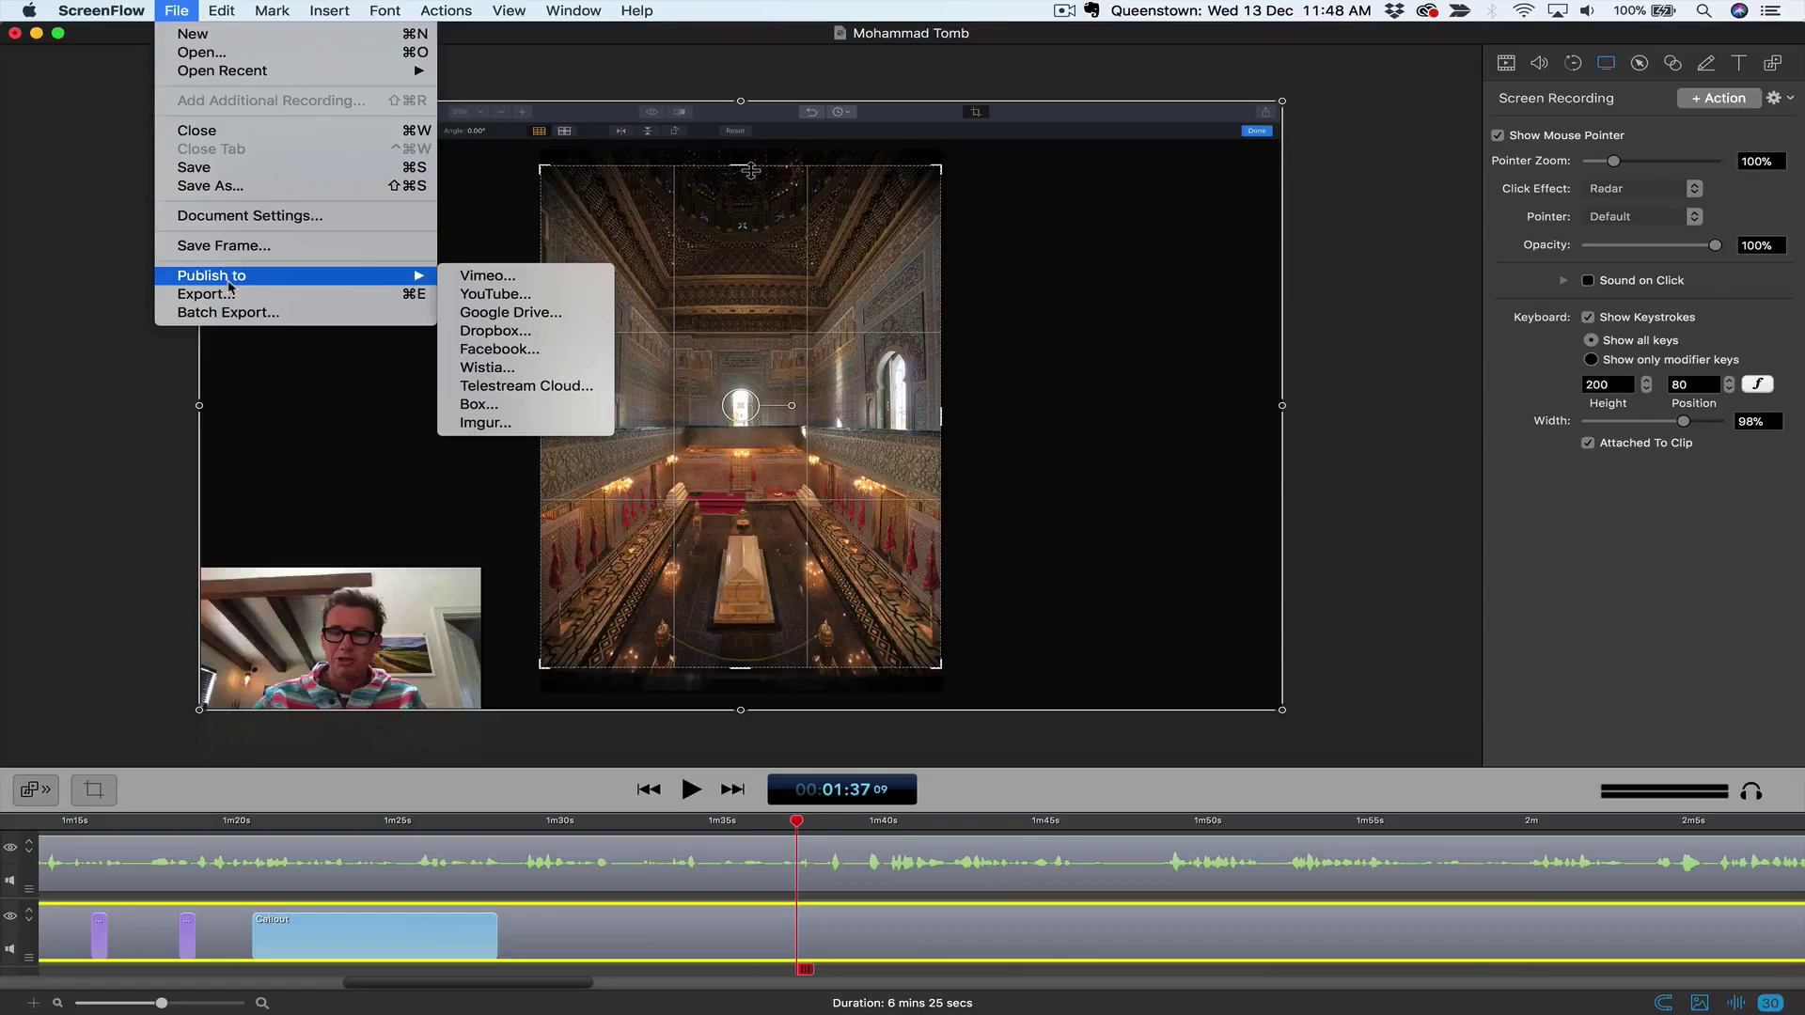
pyautogui.click(470, 296)
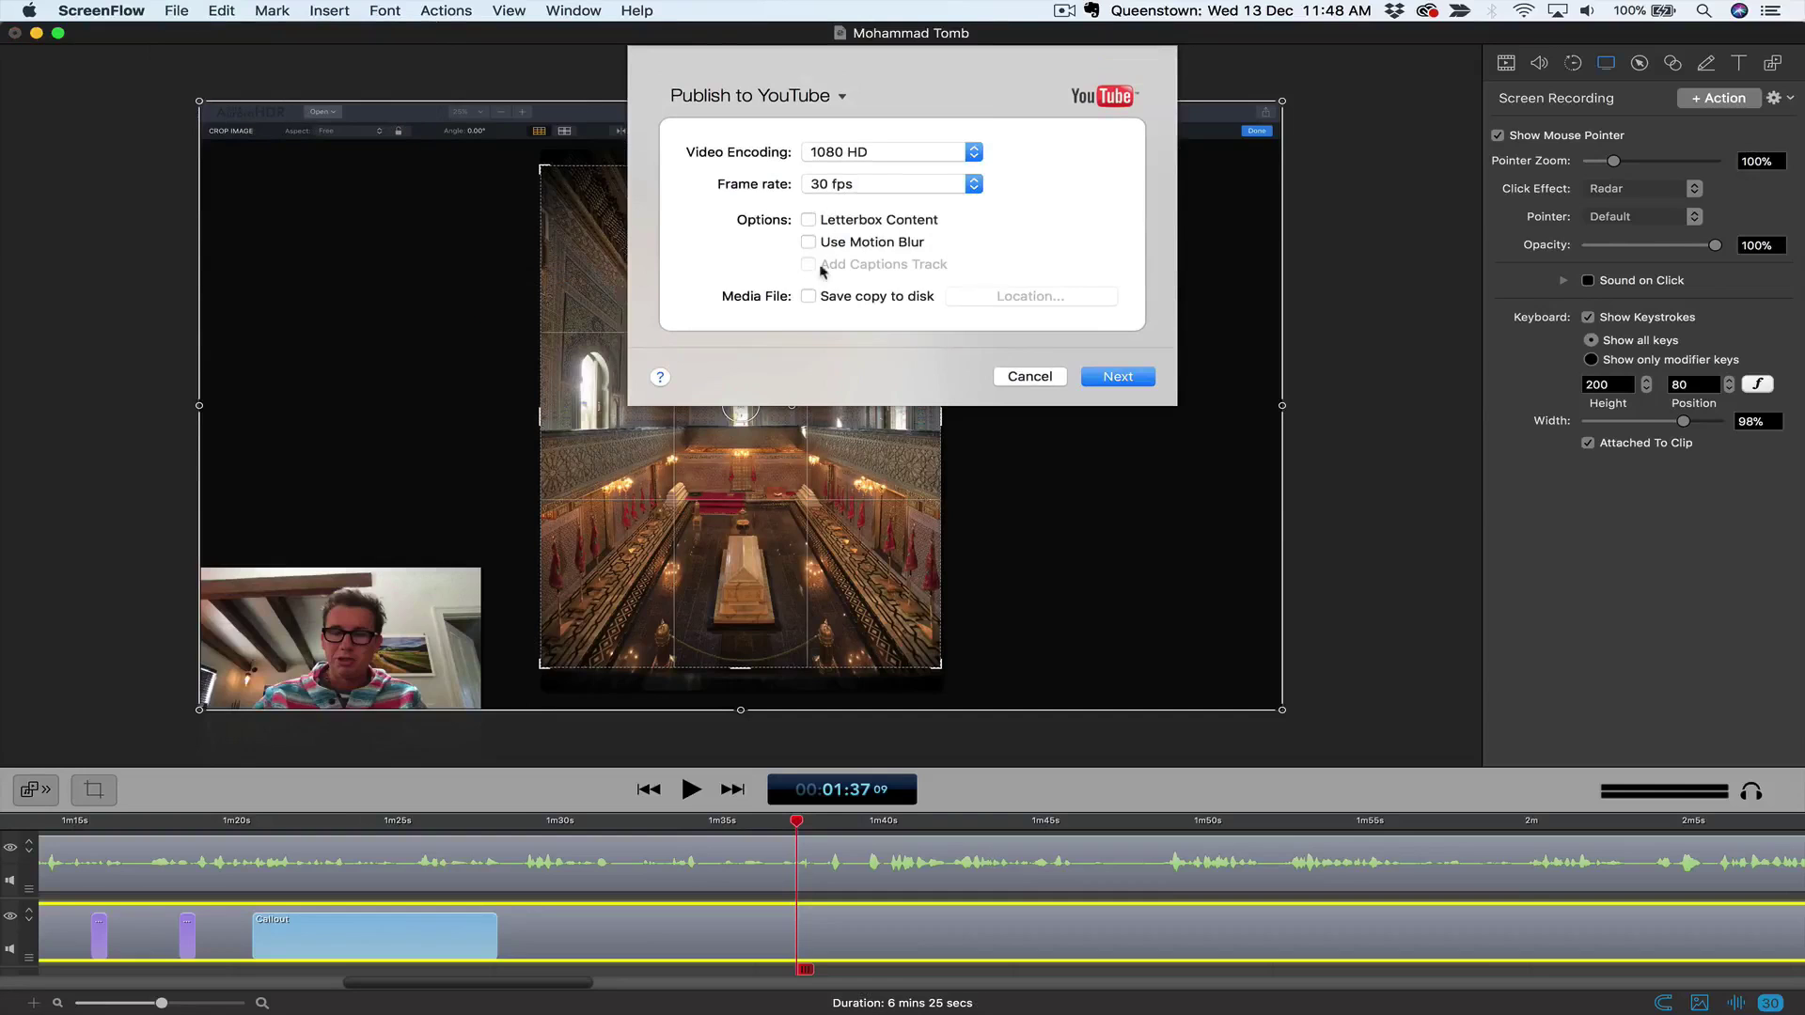
pyautogui.click(817, 296)
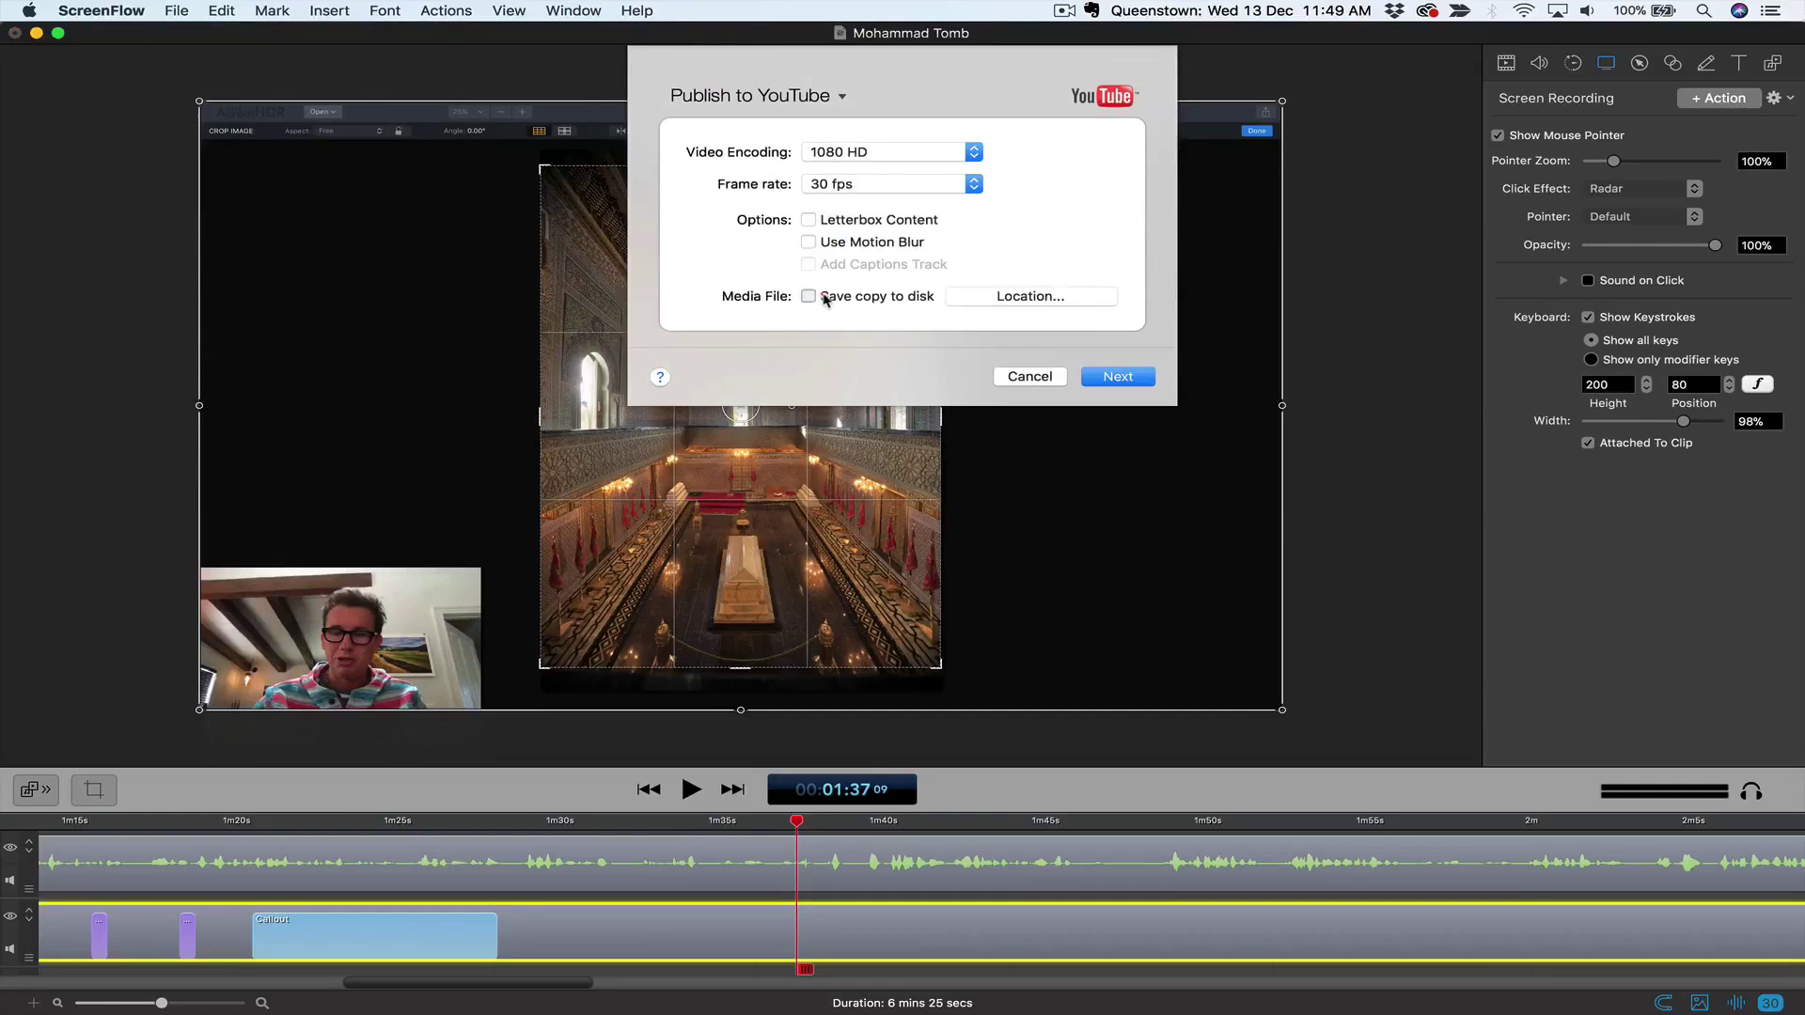
pyautogui.click(1023, 297)
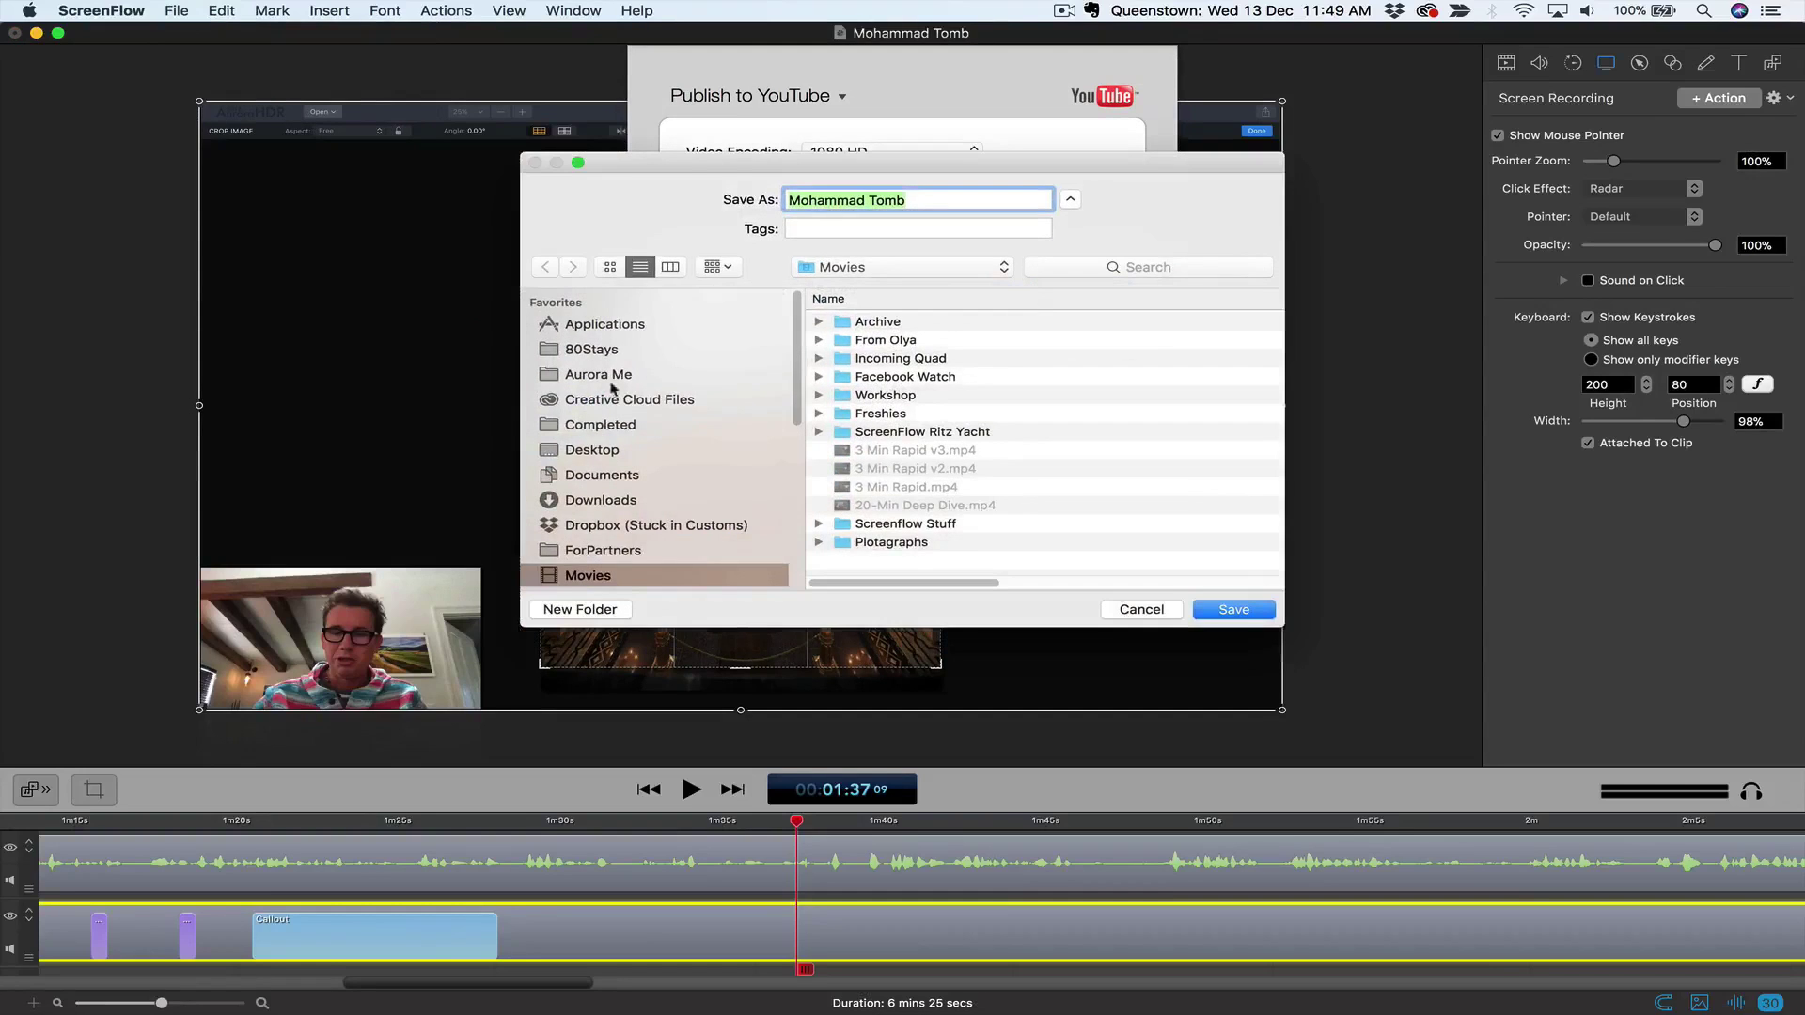
pyautogui.scroll(-2, 621, 463)
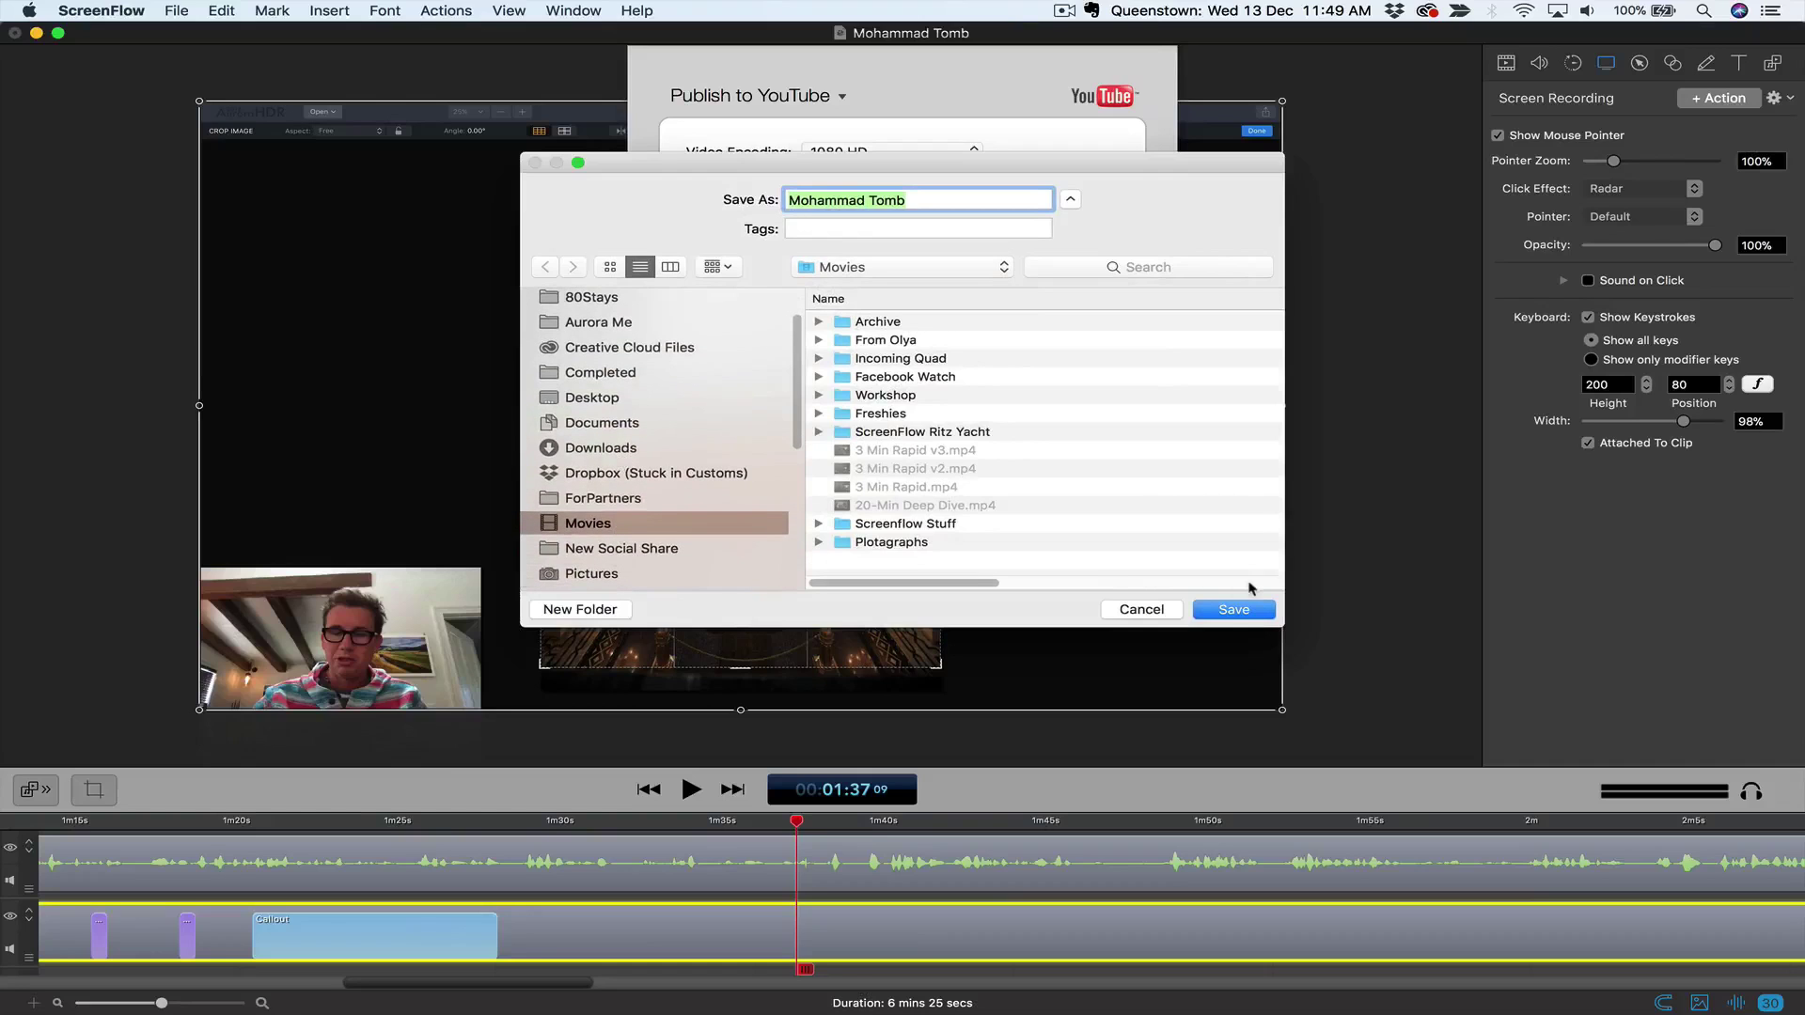
pyautogui.click(1228, 611)
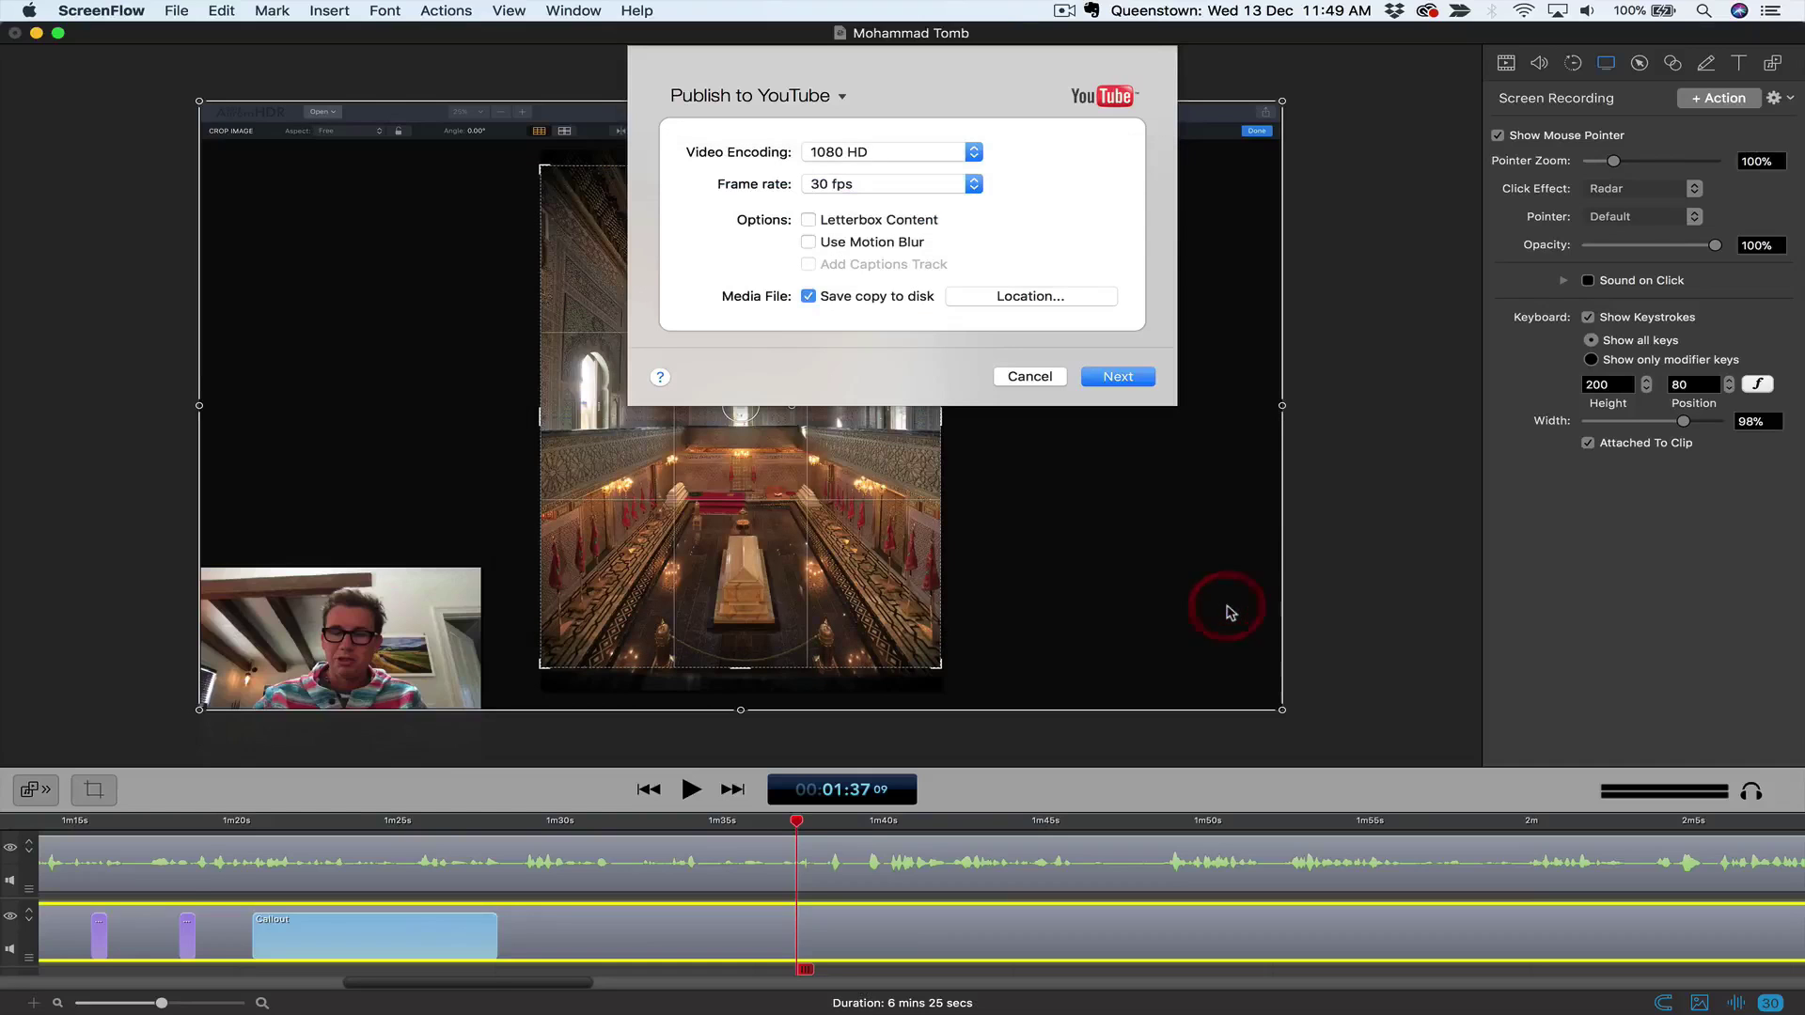
pyautogui.click(1128, 380)
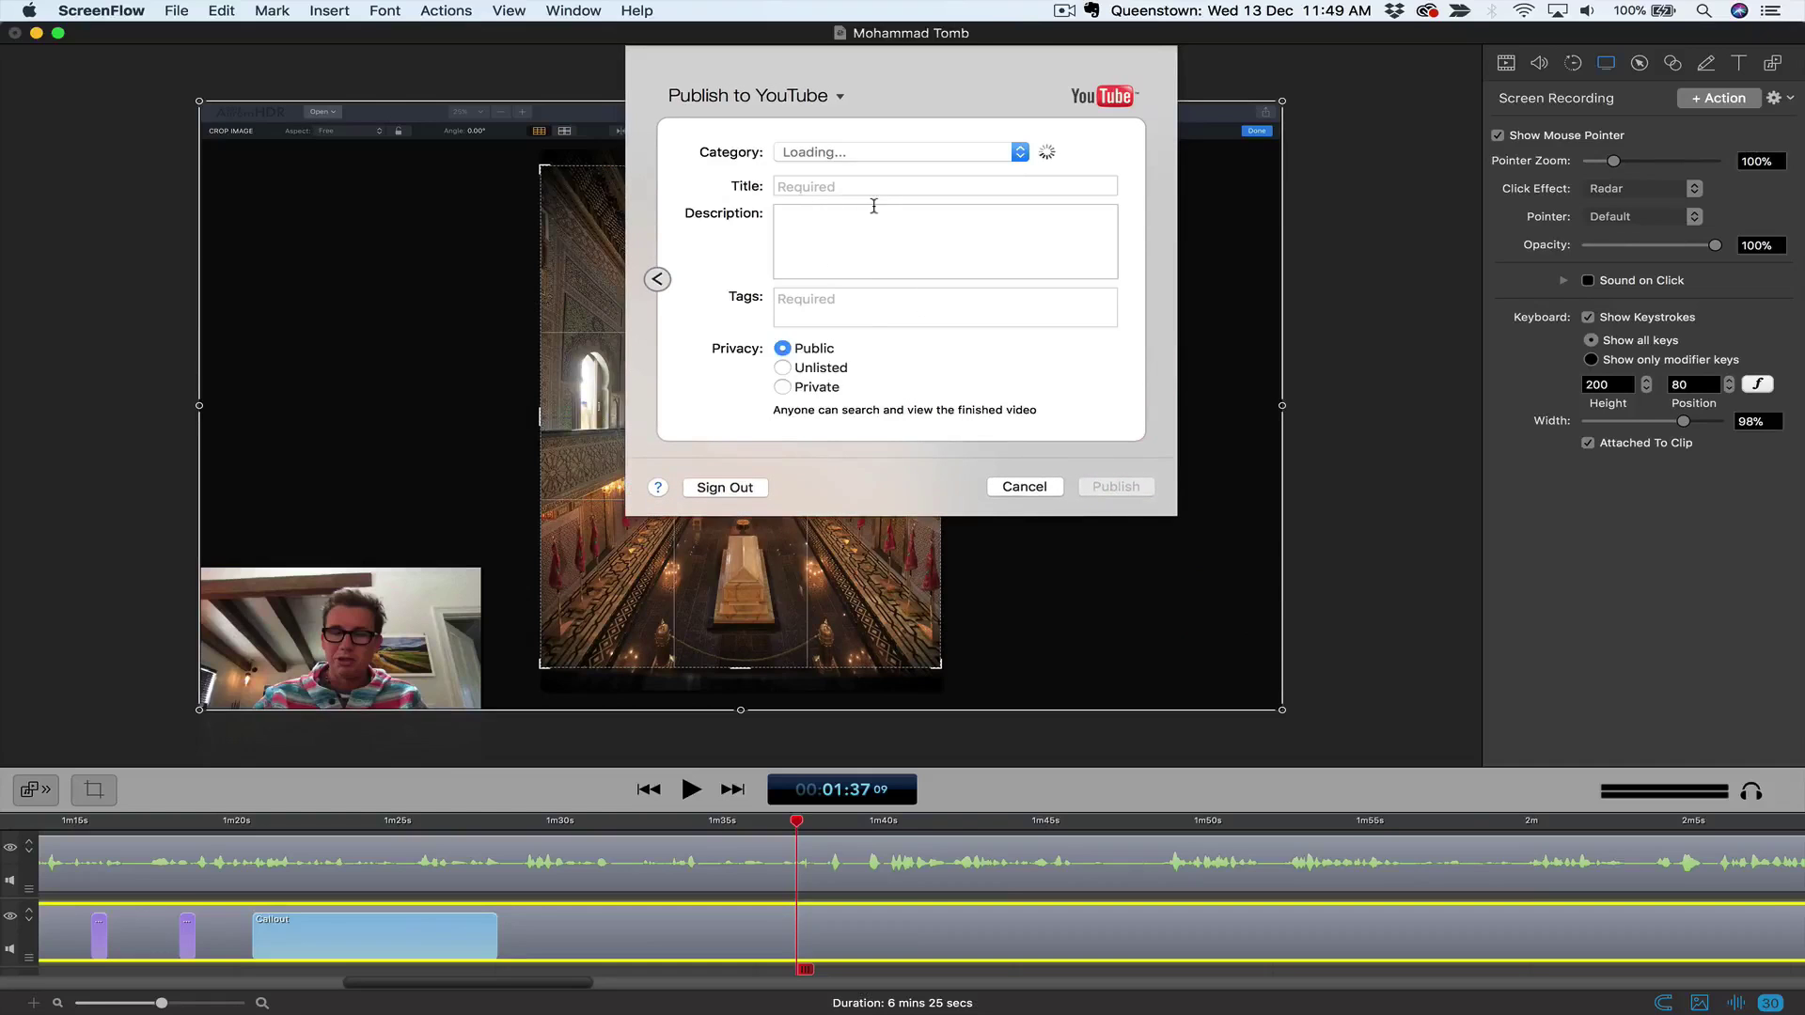
pyautogui.click(851, 186)
pyautogui.write('tretert')
pyautogui.click(839, 228)
pyautogui.write('retertre')
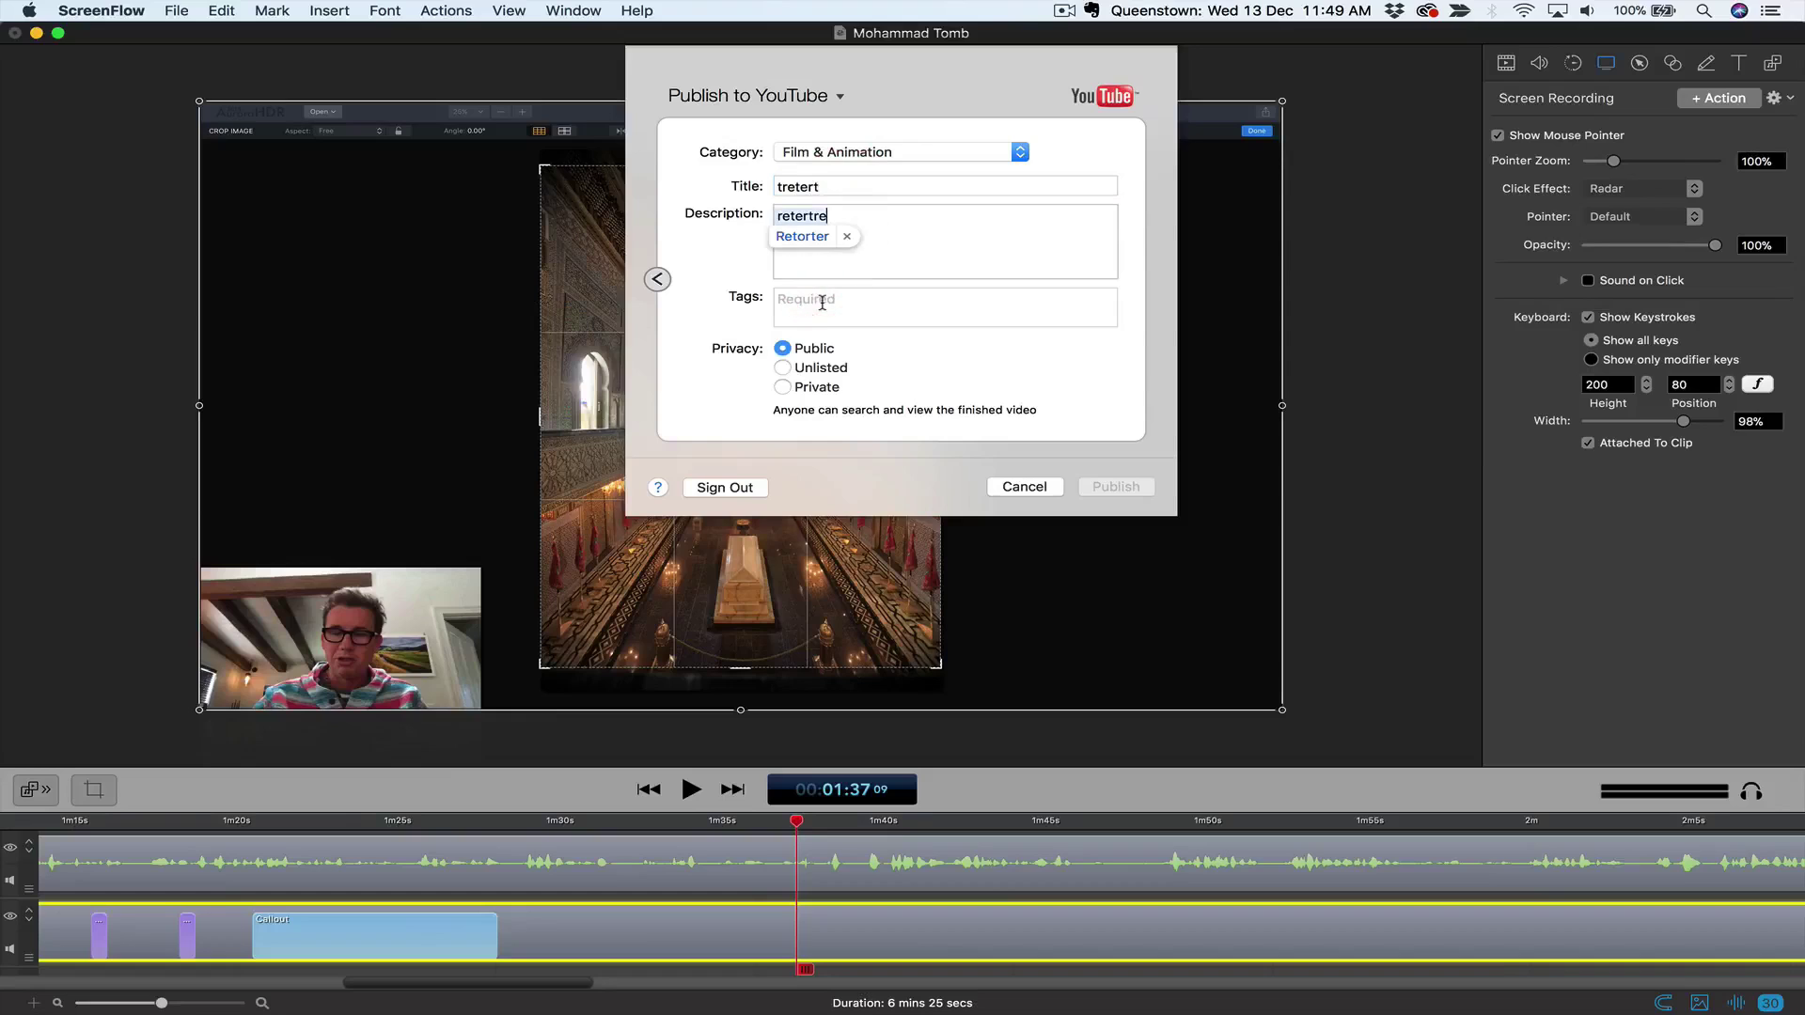
pyautogui.click(822, 299)
pyautogui.write('erter')
pyautogui.click(783, 367)
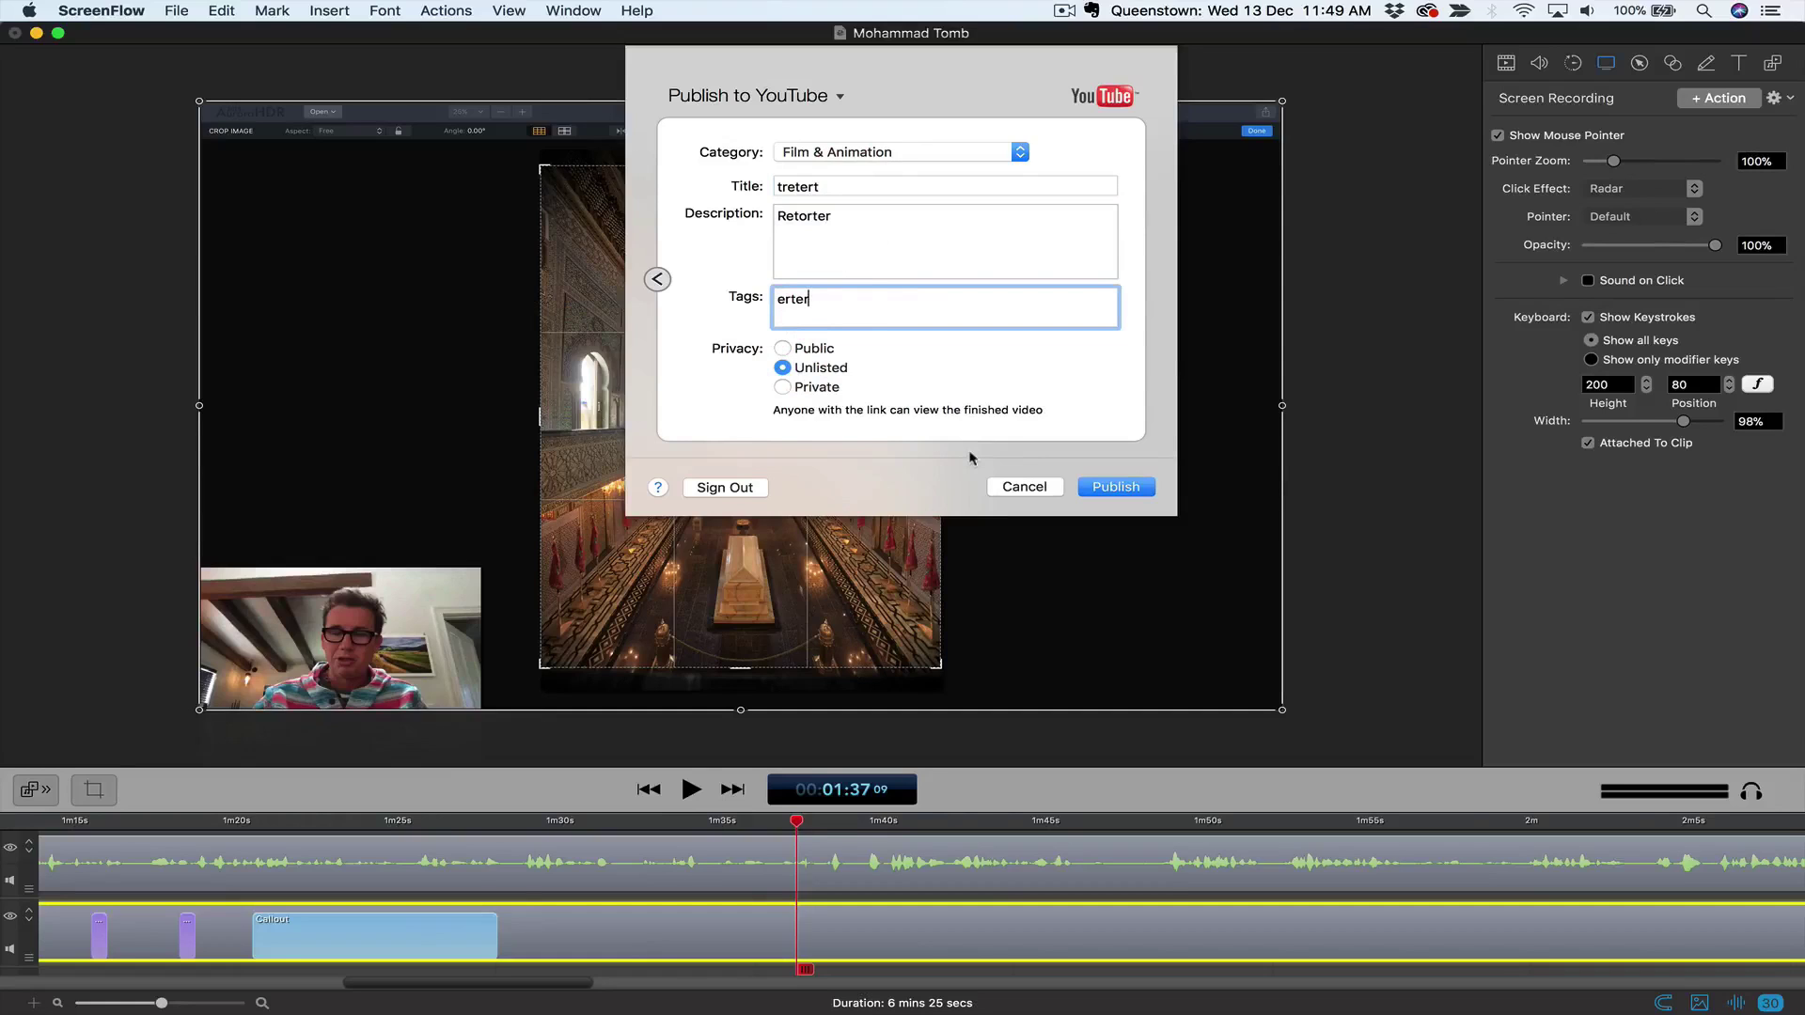
pyautogui.click(1021, 486)
# Step: Make the timeline taller, select the camera track's clips, and move the playhead to about 0:48
pyautogui.click(804, 877)
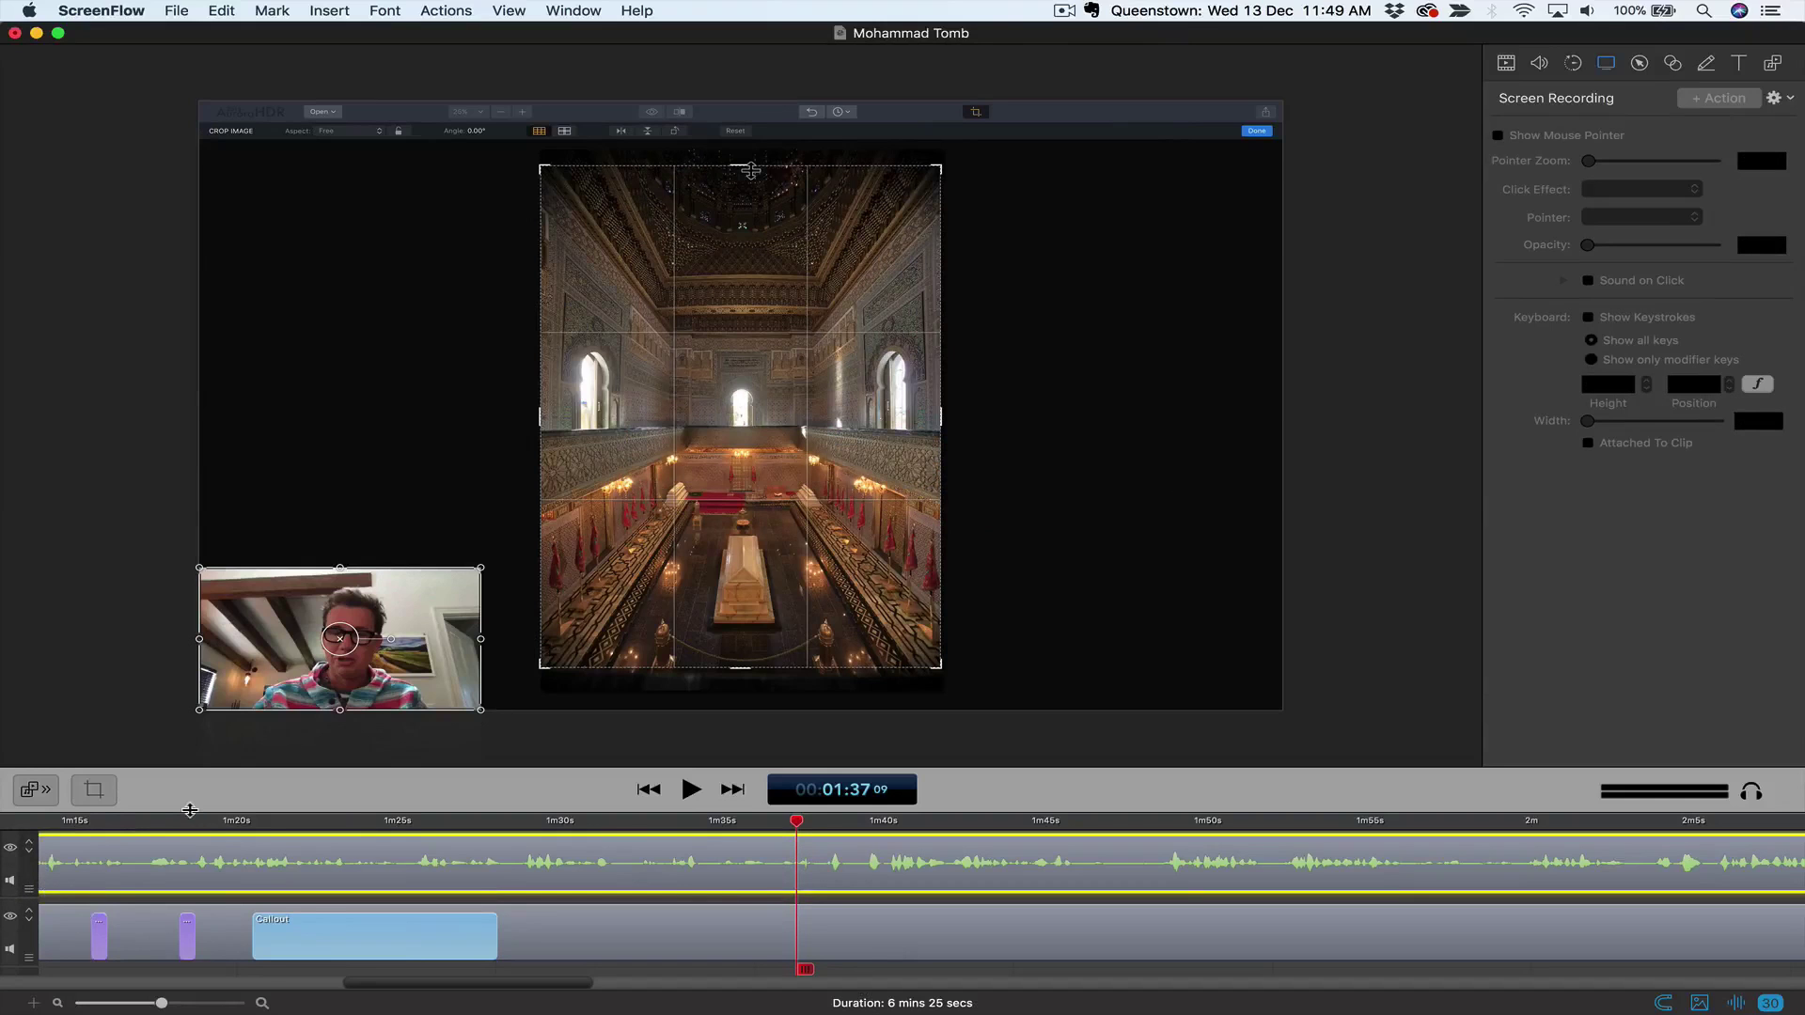
pyautogui.moveTo(190, 810); pyautogui.dragTo(189, 660)
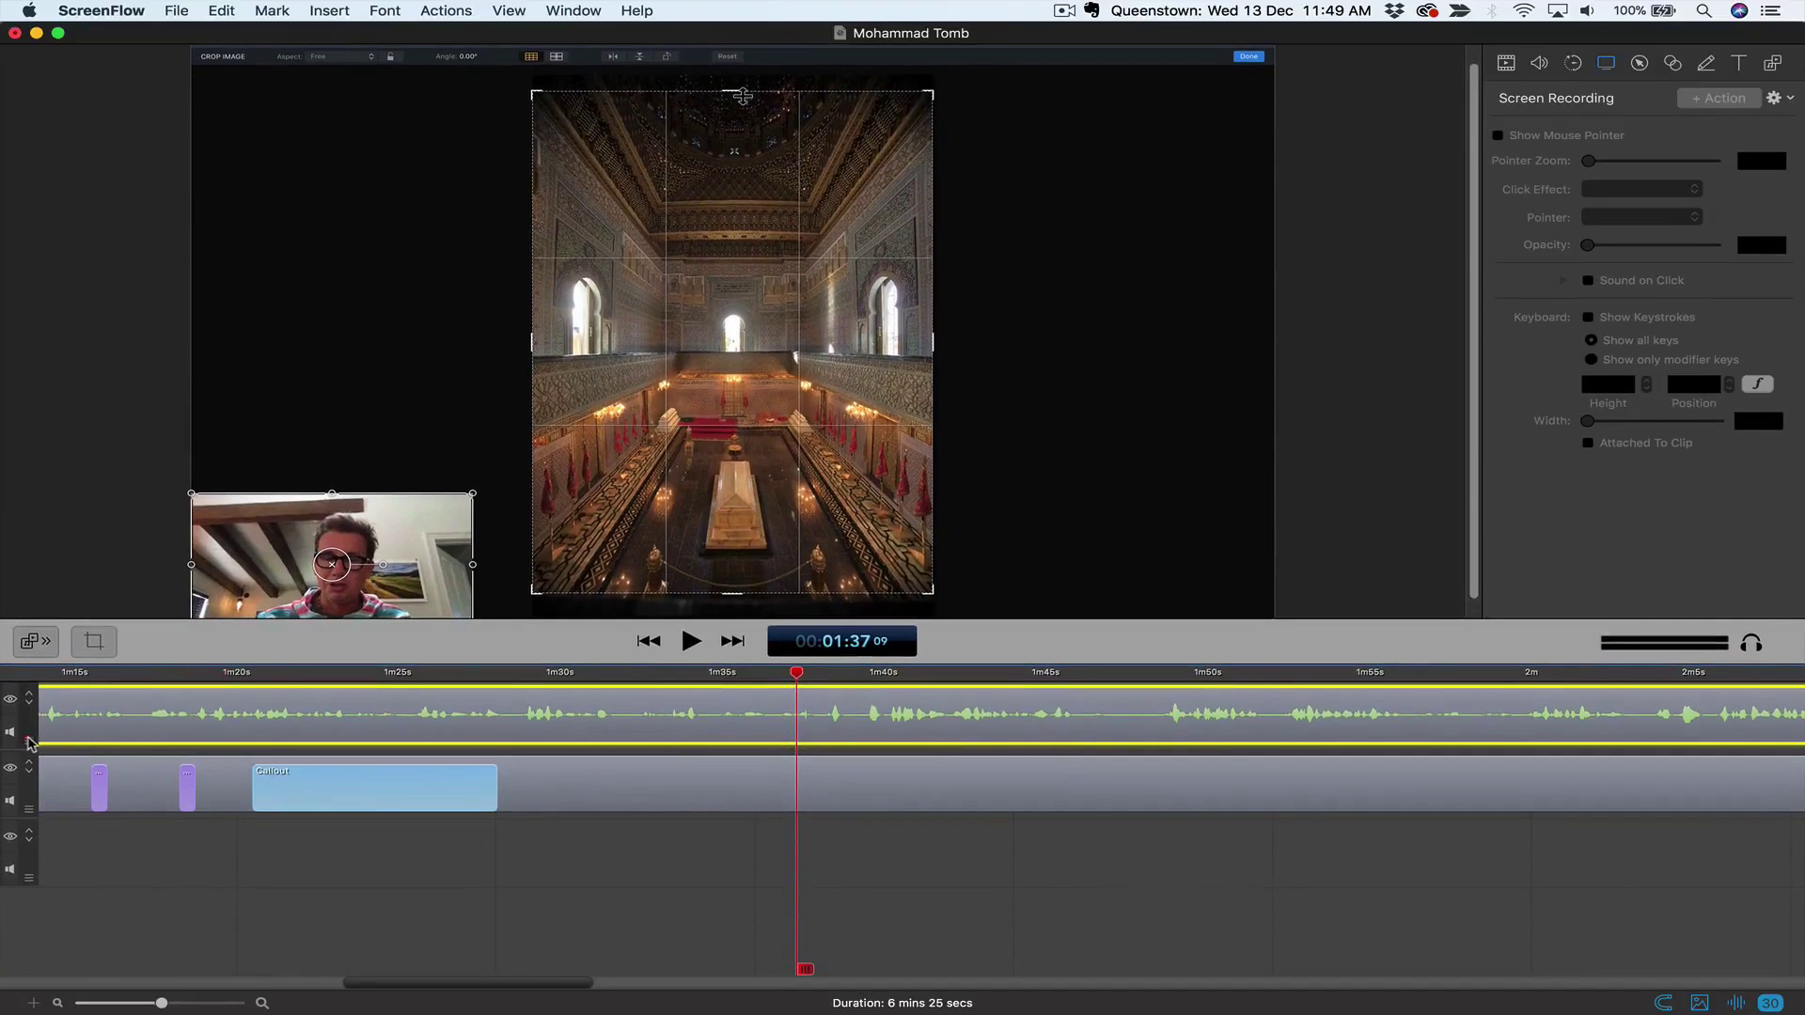
pyautogui.hscroll(-15, 28, 743)
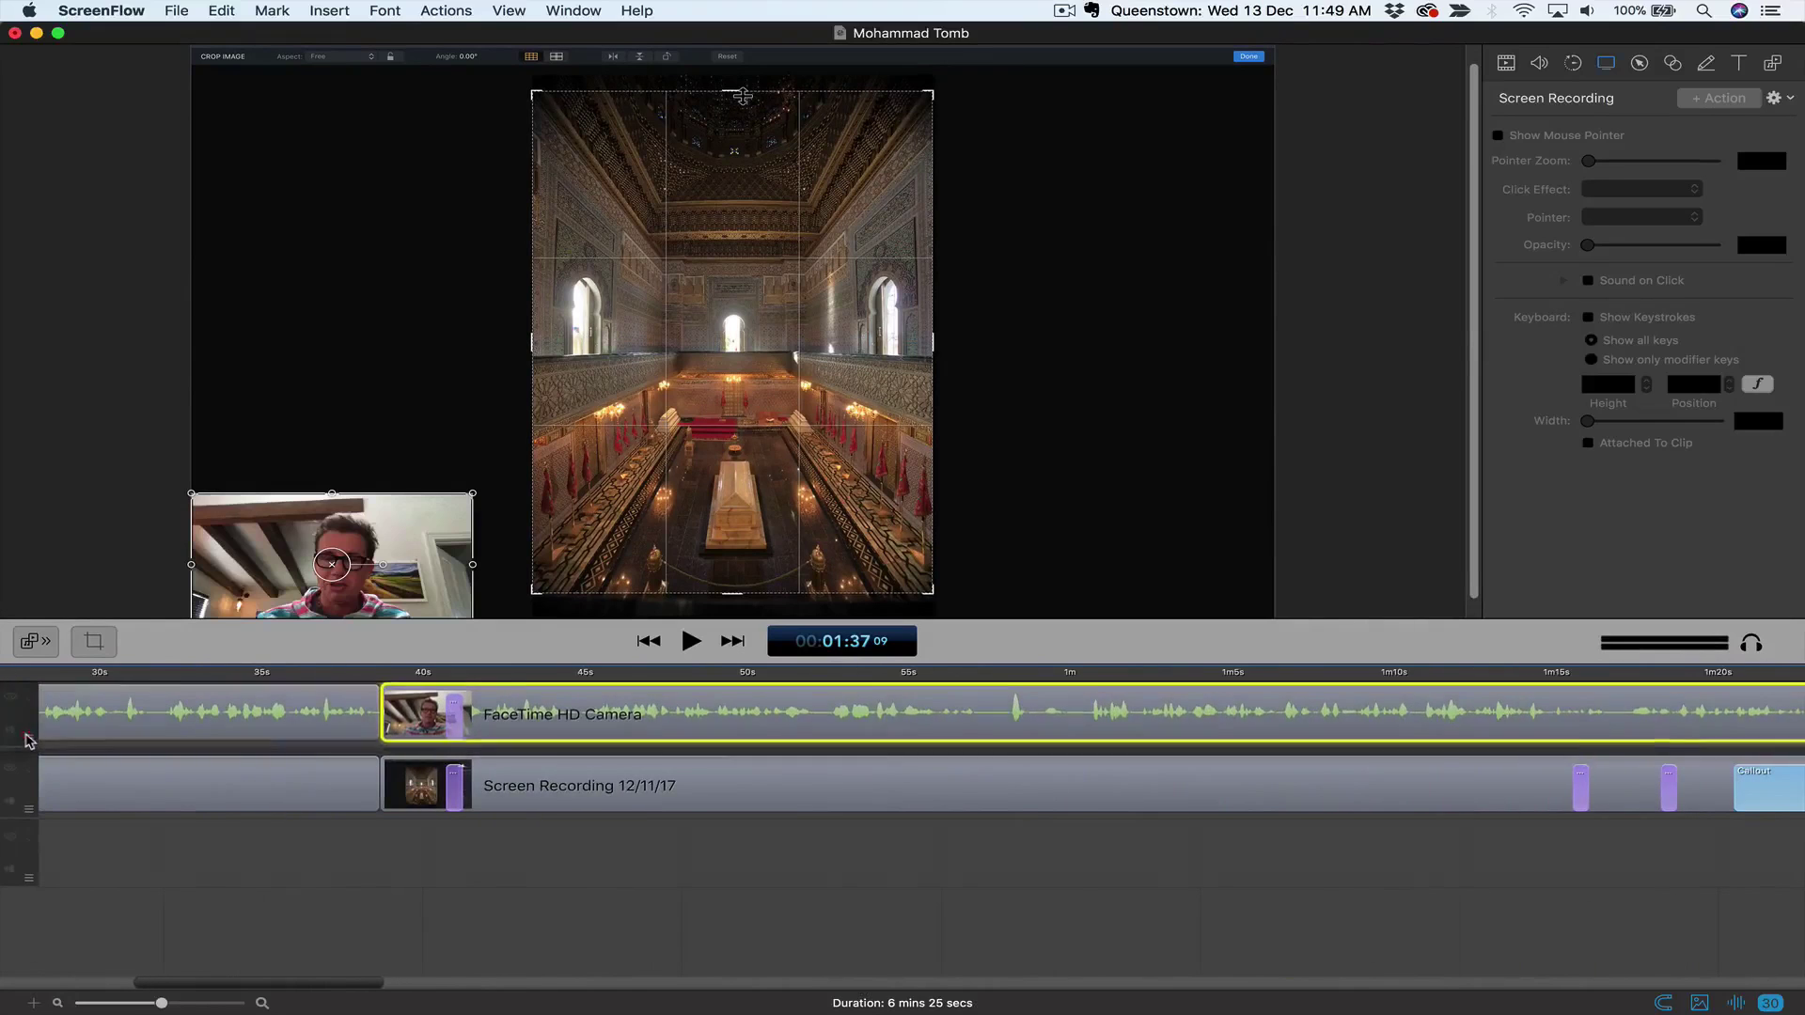
pyautogui.click(29, 696)
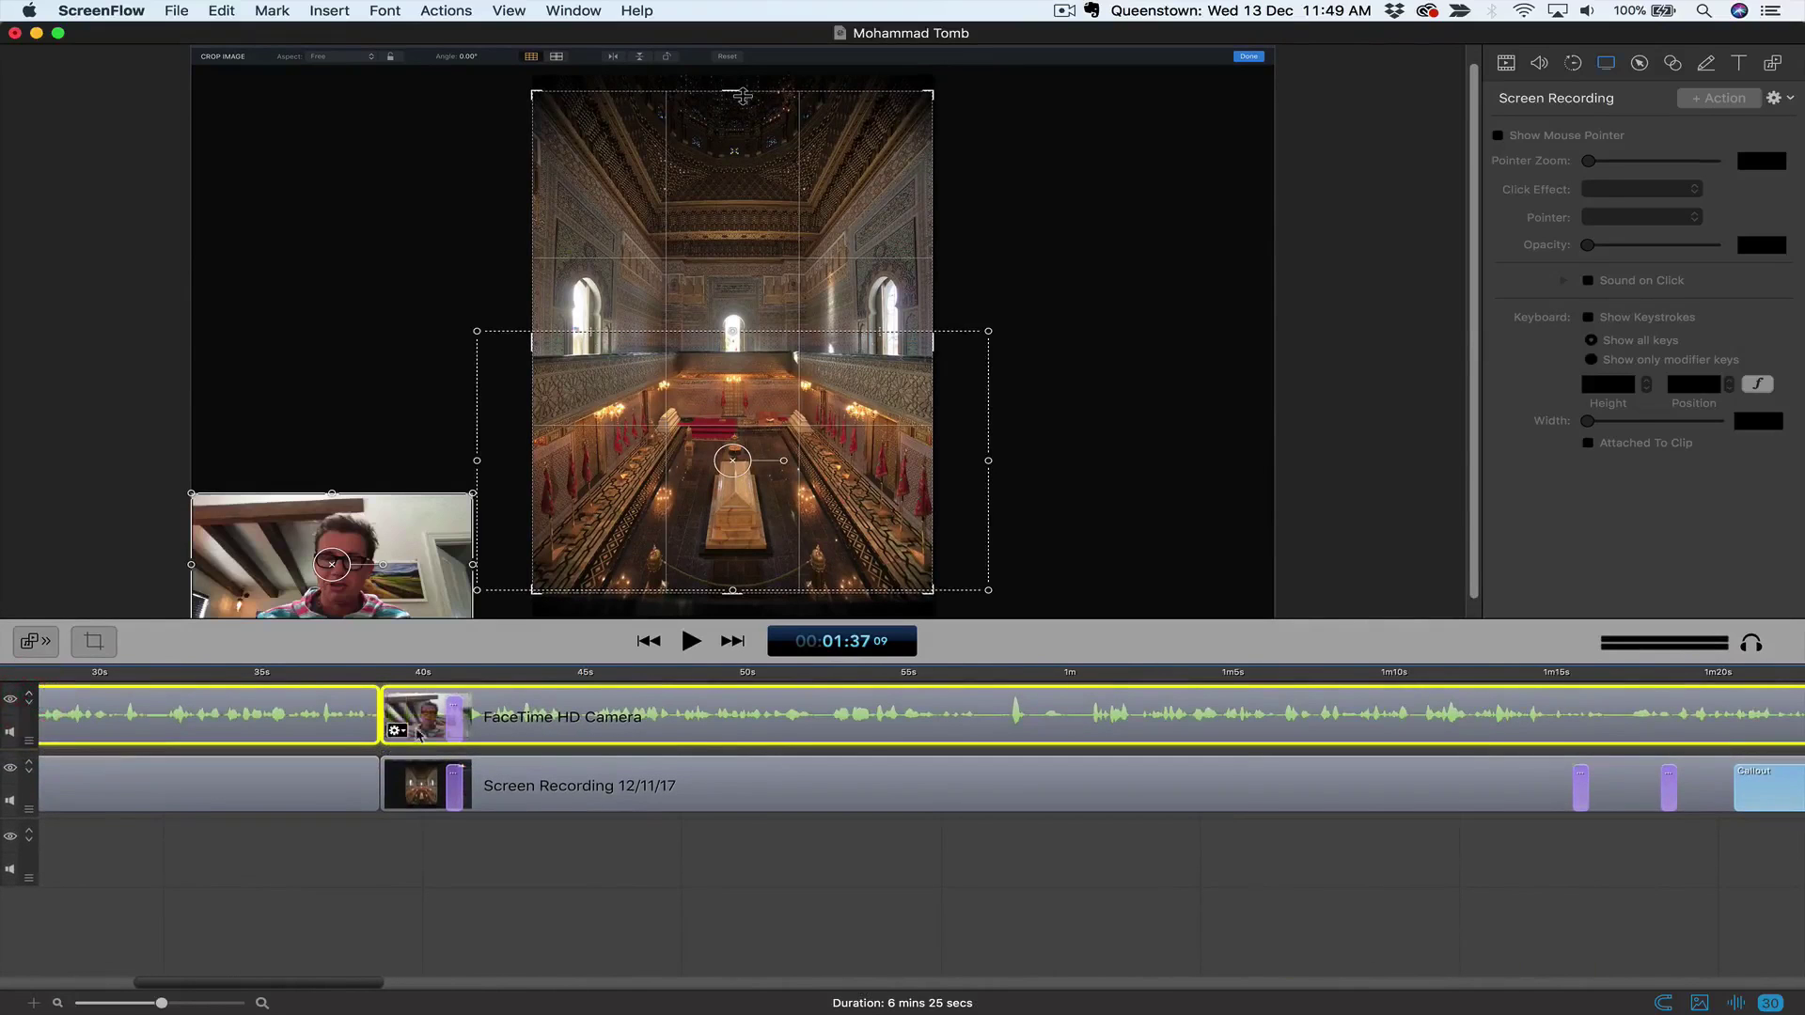
pyautogui.moveTo(583, 673); pyautogui.dragTo(696, 678)
# Step: Add a text clip at 50 seconds reading 'This is Mohammad Tomb in Rabat' and centre it
pyautogui.click(1739, 64)
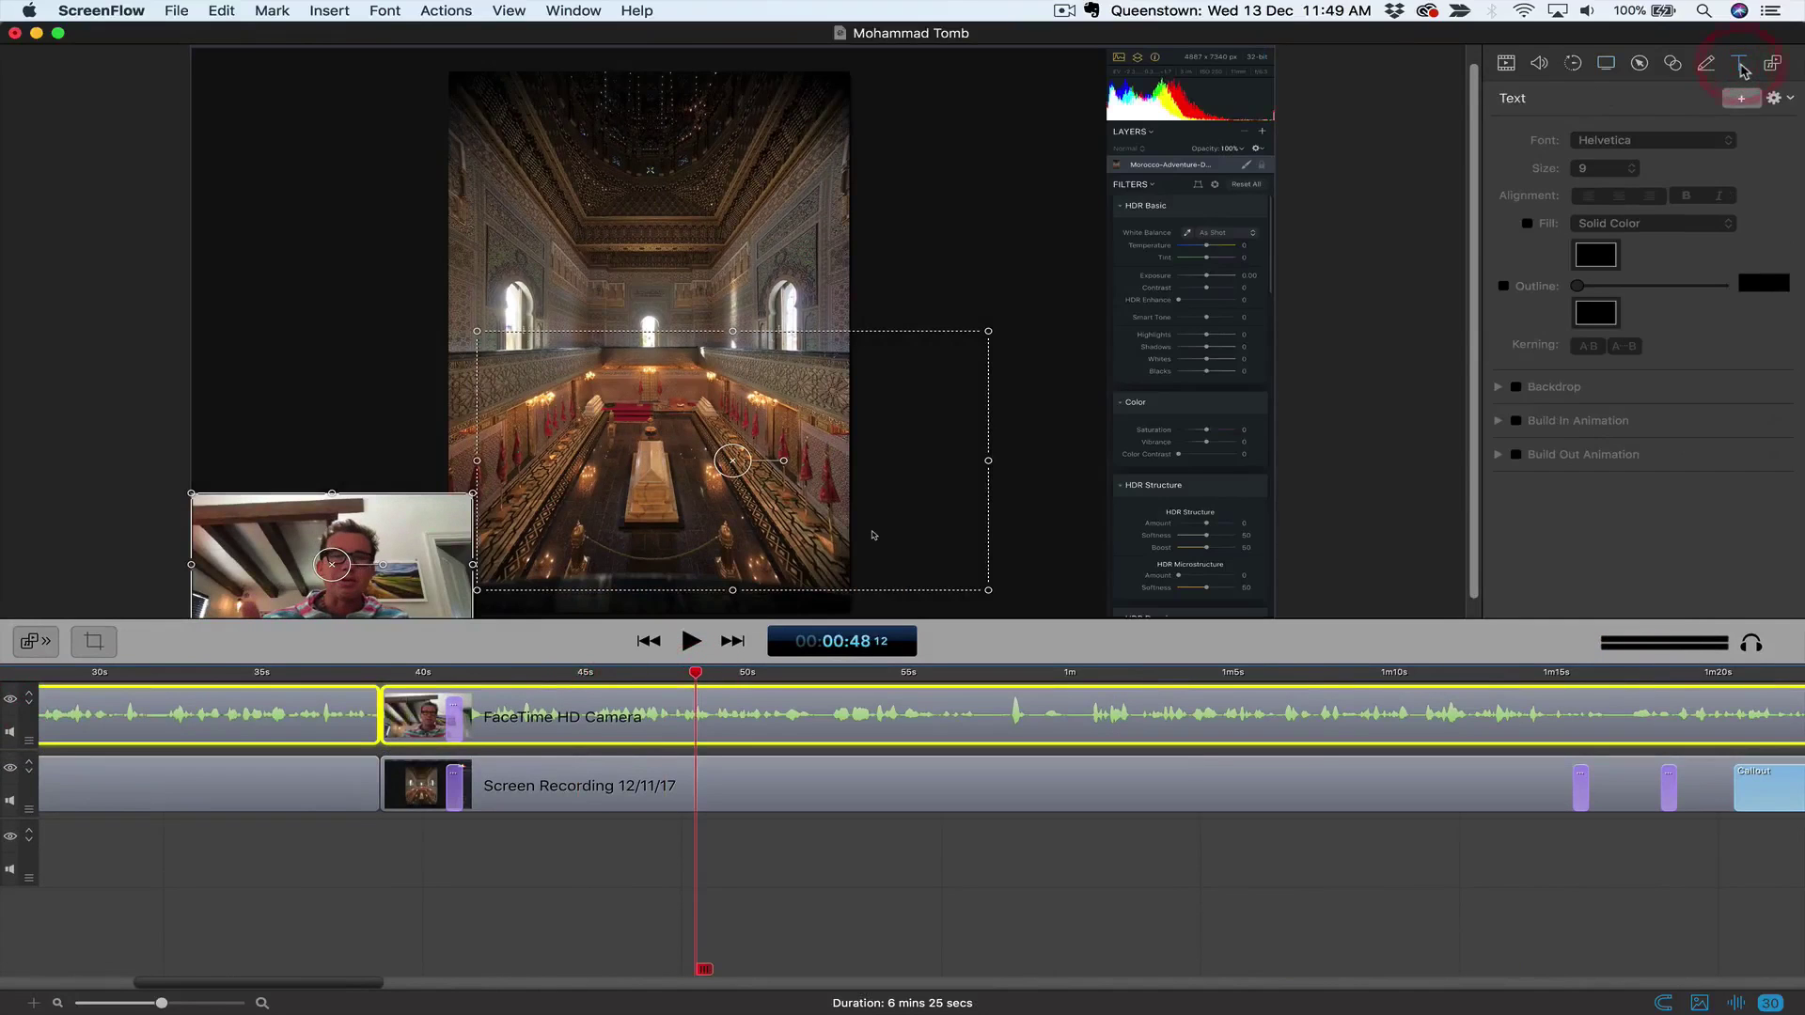
pyautogui.click(1739, 101)
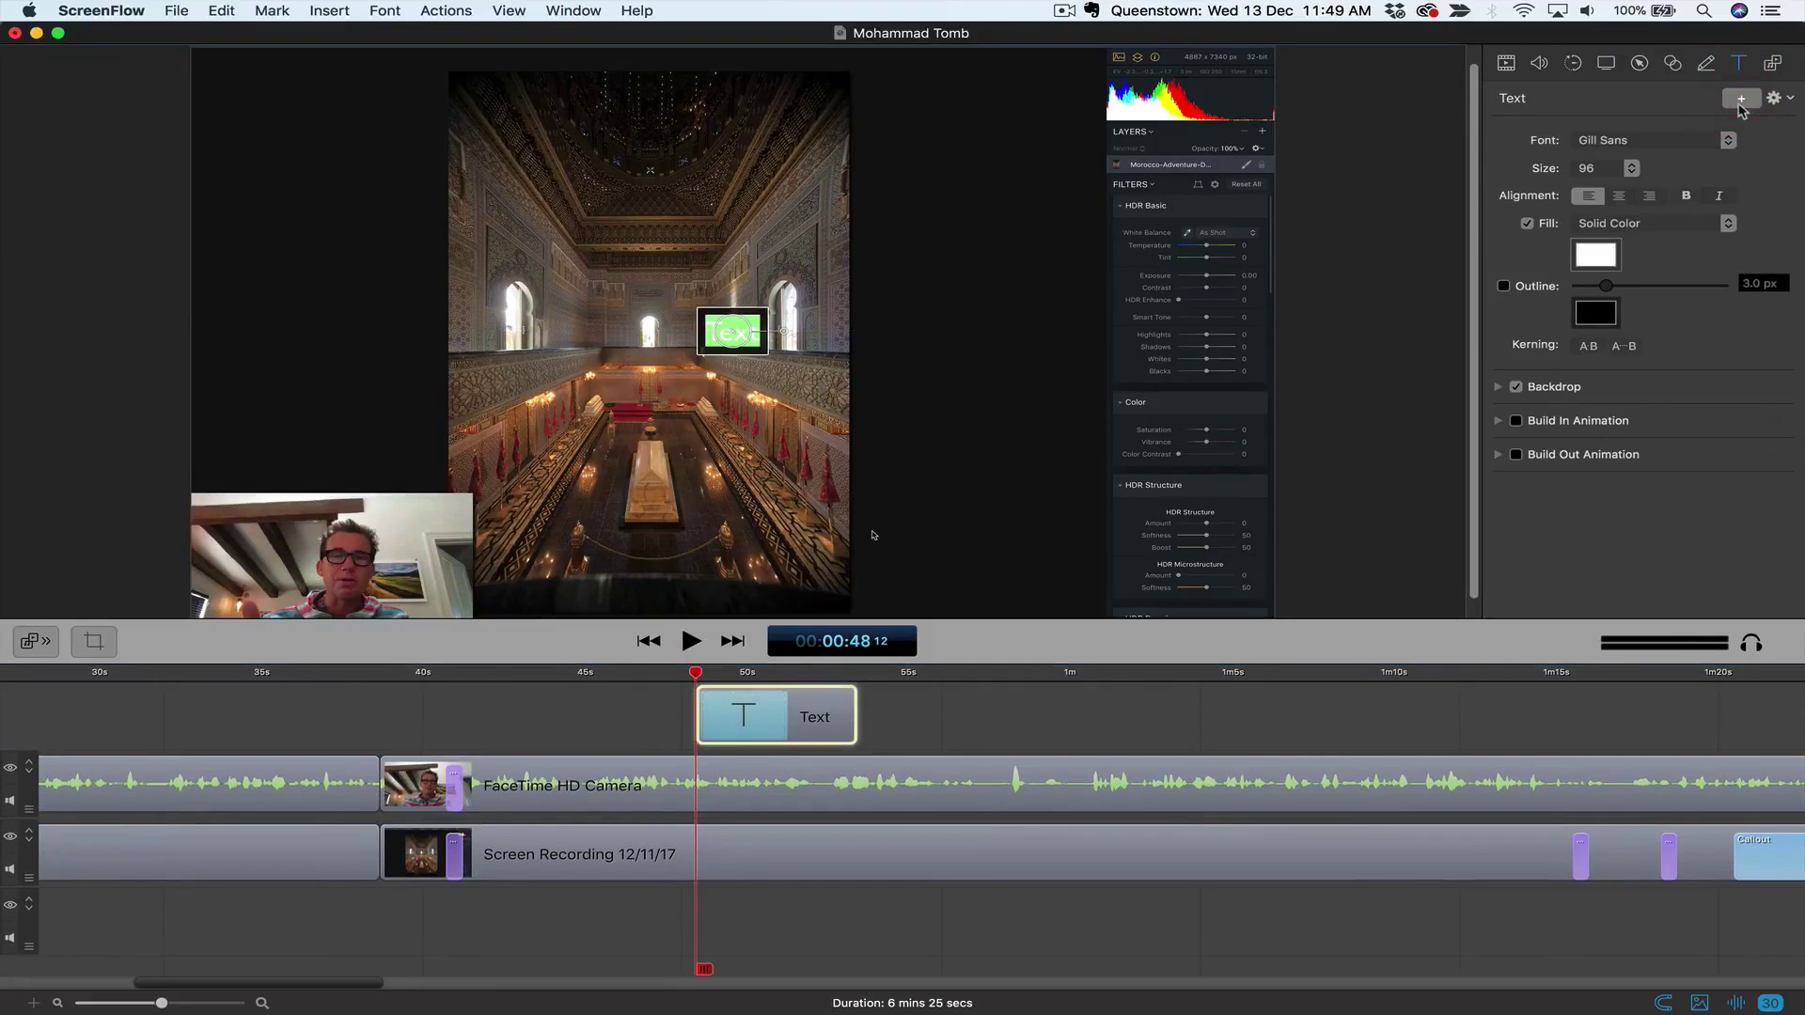
pyautogui.click(755, 672)
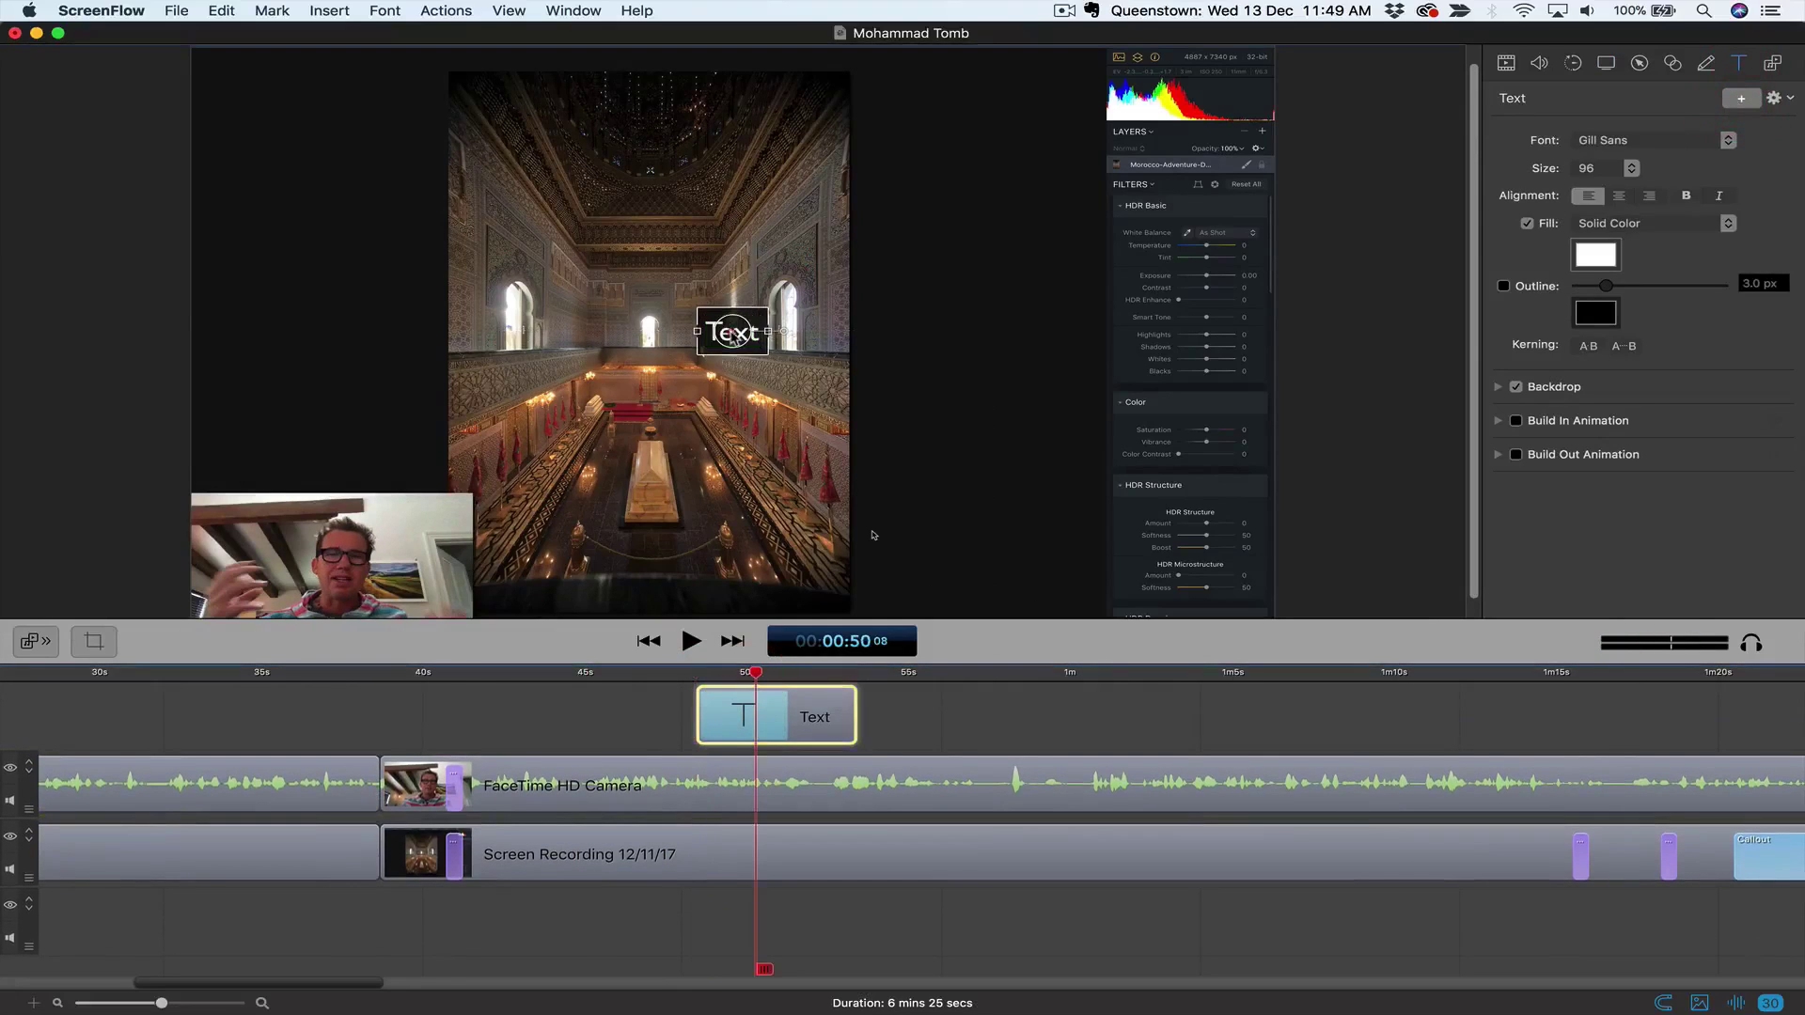
pyautogui.click(731, 332)
pyautogui.write('Theis i')
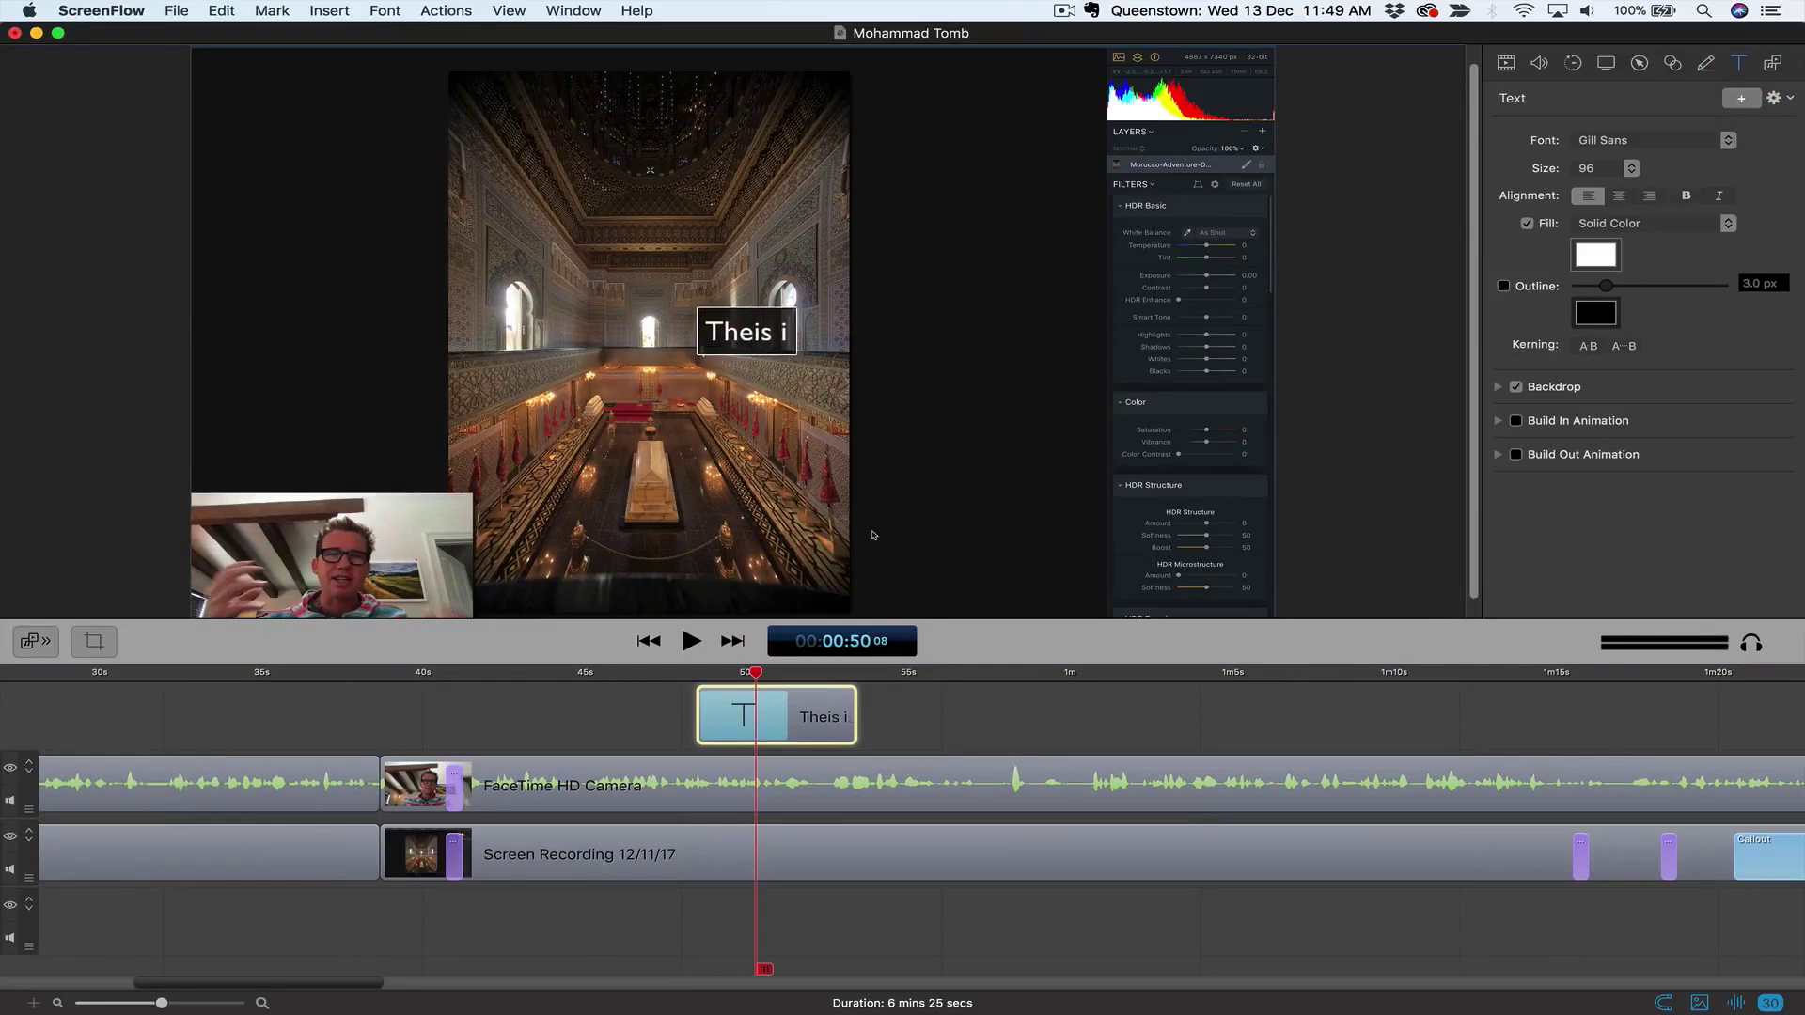
pyautogui.press('BackSpace')
pyautogui.press('BackSpace')
pyautogui.press('BackSpace')
pyautogui.press('BackSpace')
pyautogui.press('BackSpace')
pyautogui.write('is is Mo')
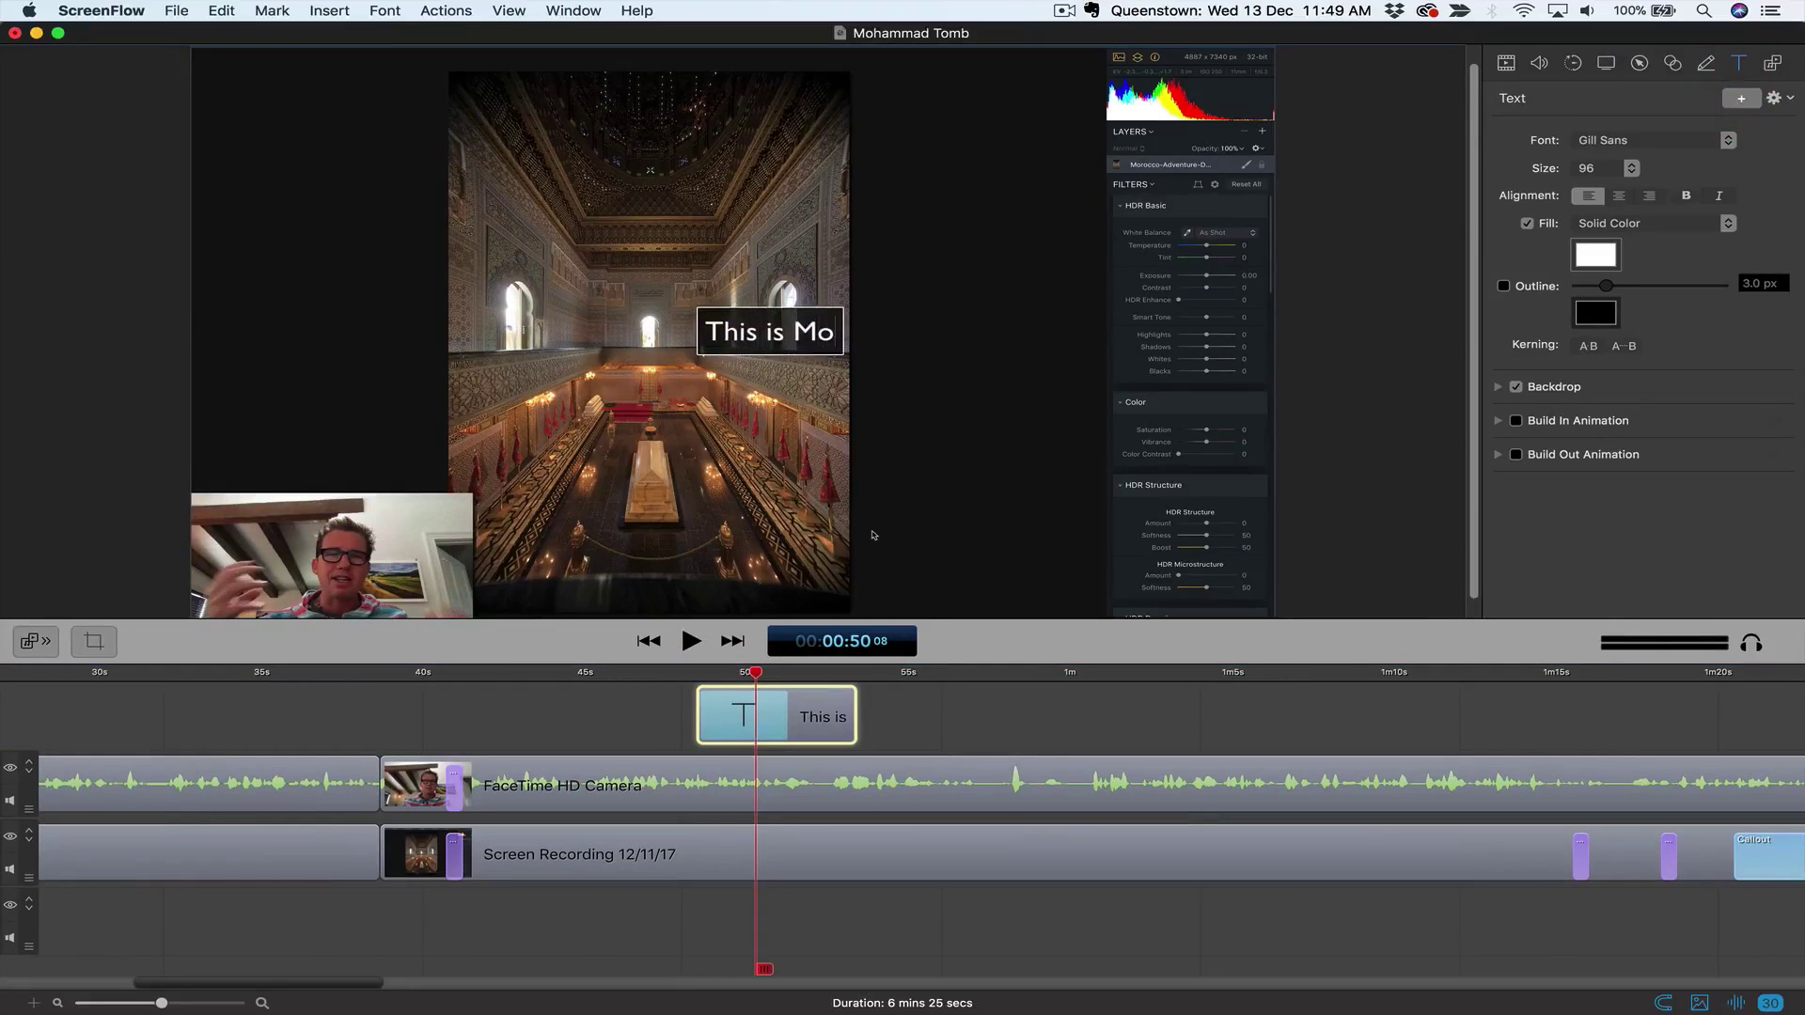
pyautogui.write('hammad Tomb in Rabat')
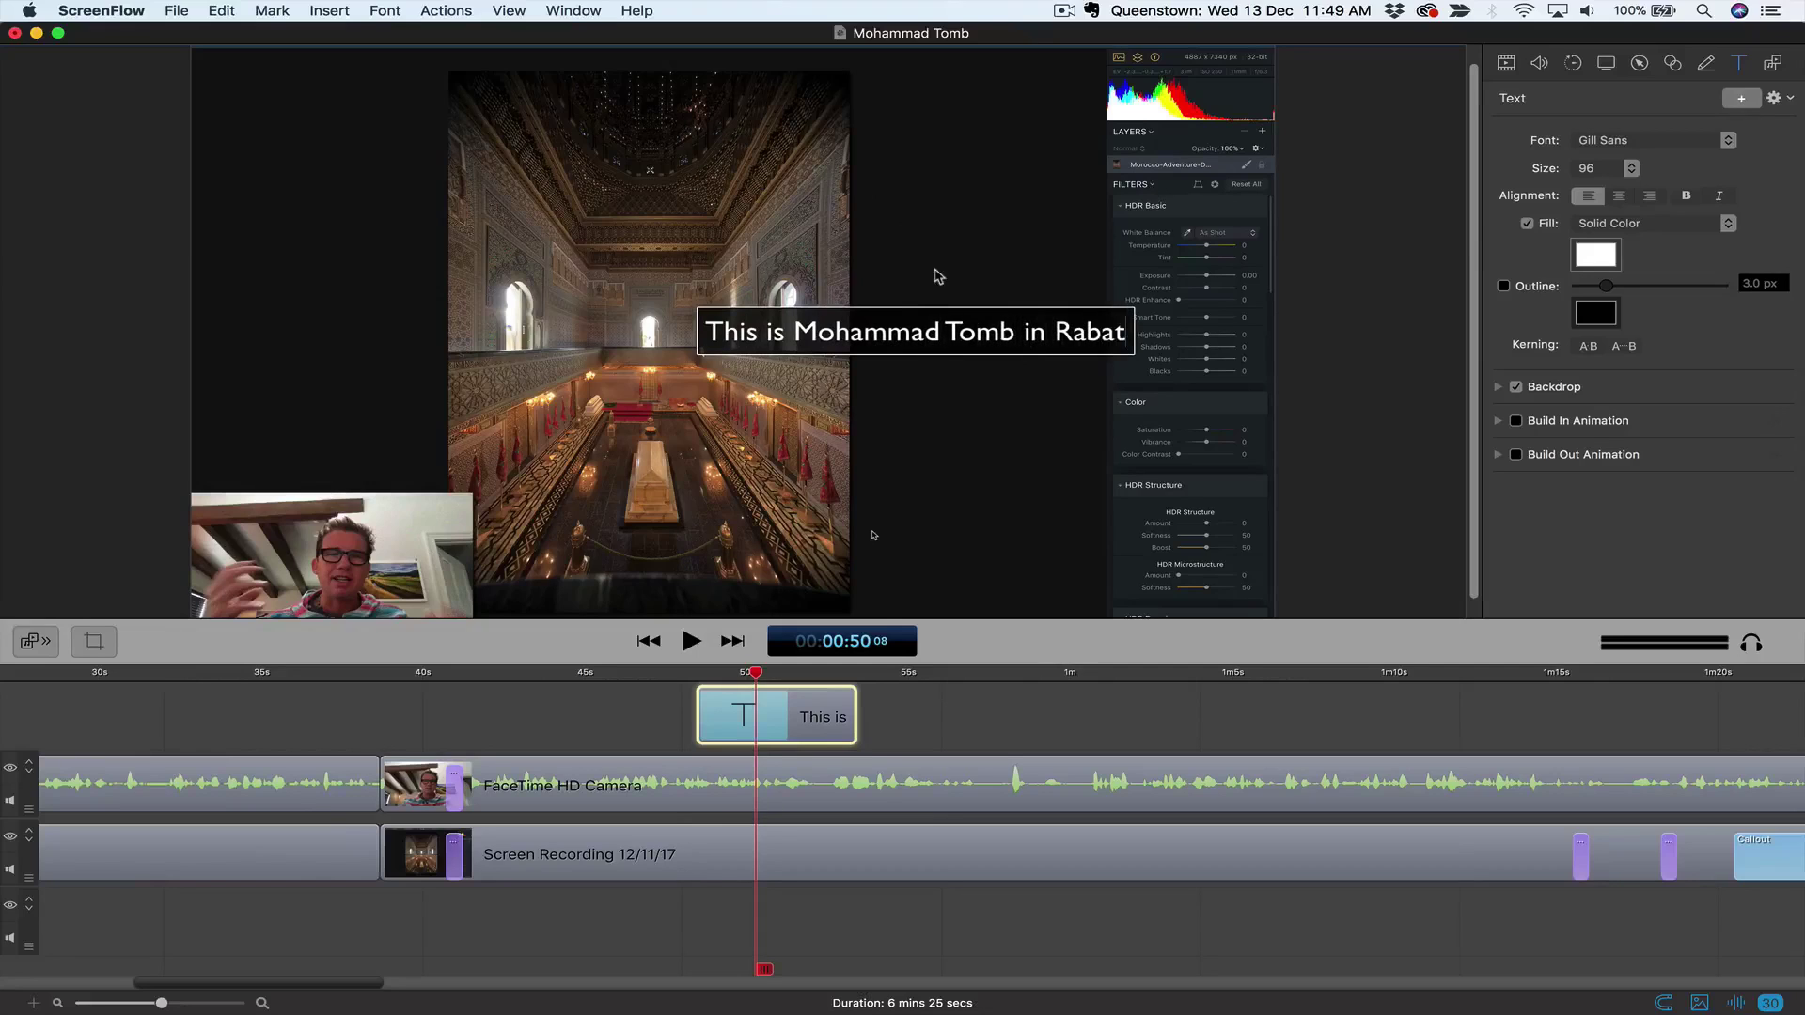
pyautogui.moveTo(979, 348); pyautogui.dragTo(796, 353)
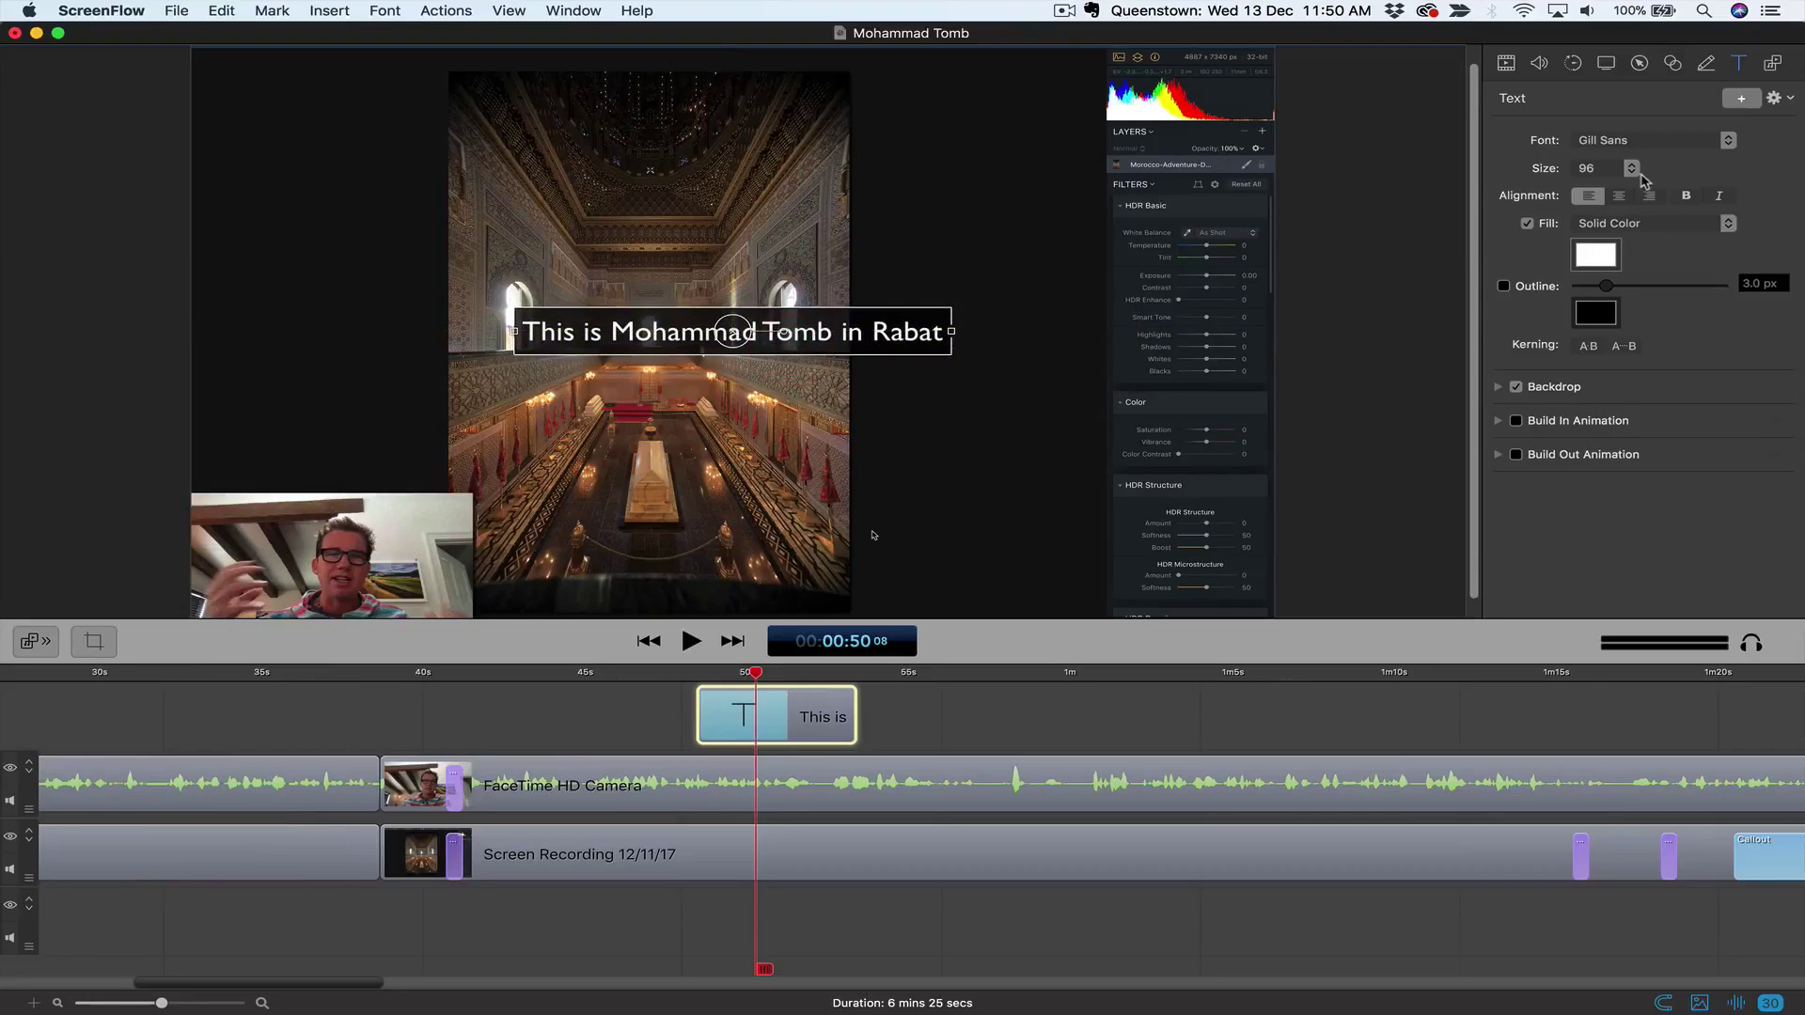
# Step: Set the caption to size 144 in GranaPadano and position it over the tomb image
pyautogui.click(1638, 173)
pyautogui.click(1633, 188)
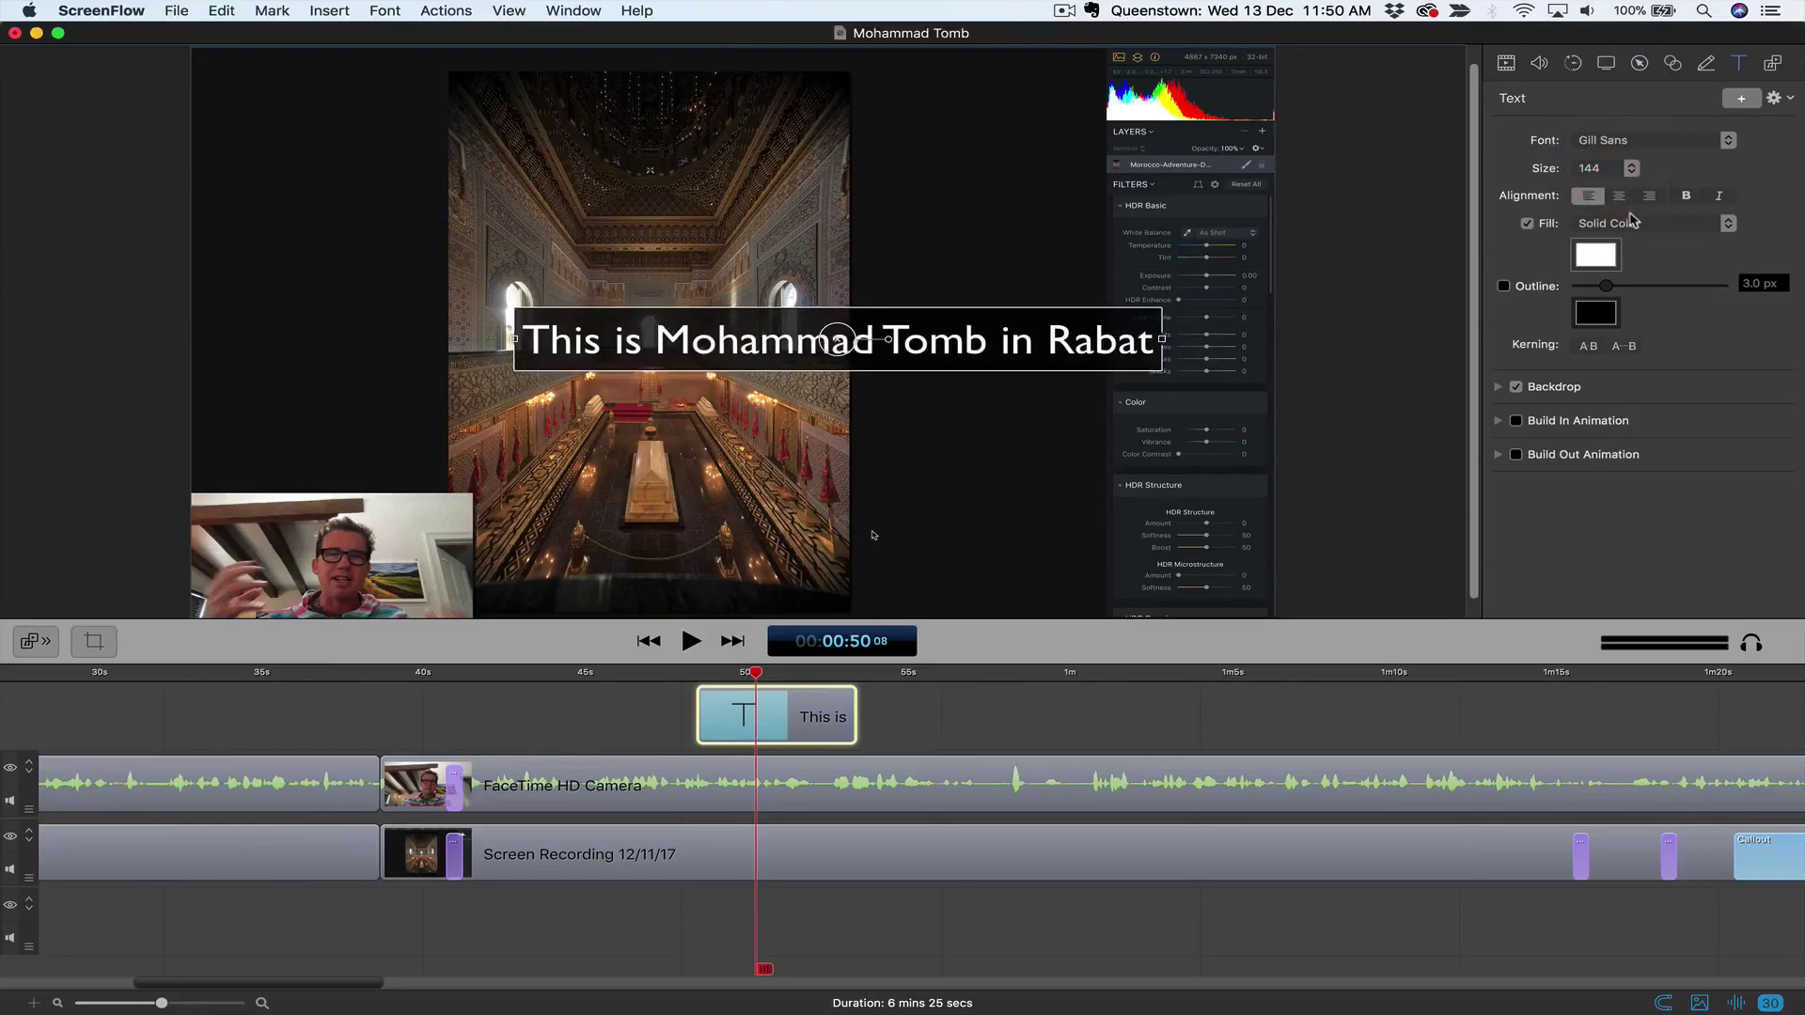
pyautogui.click(1628, 150)
pyautogui.click(1630, 161)
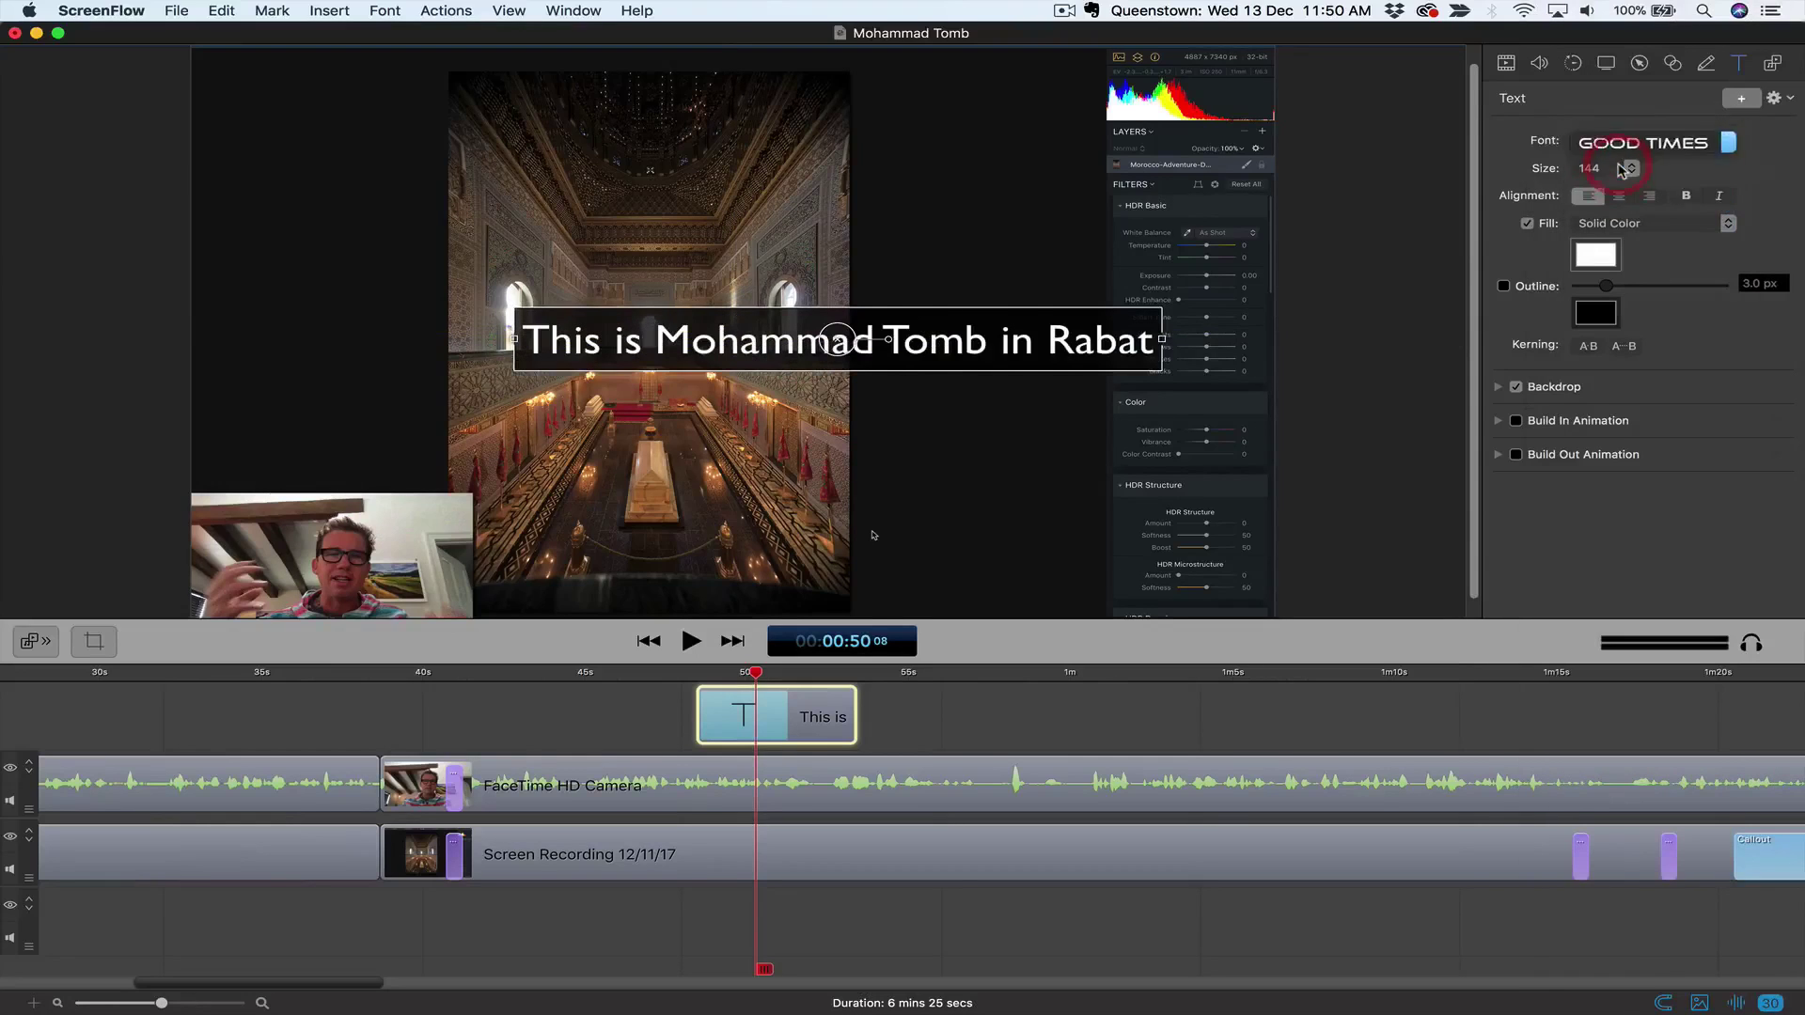
pyautogui.moveTo(1117, 337); pyautogui.dragTo(774, 332)
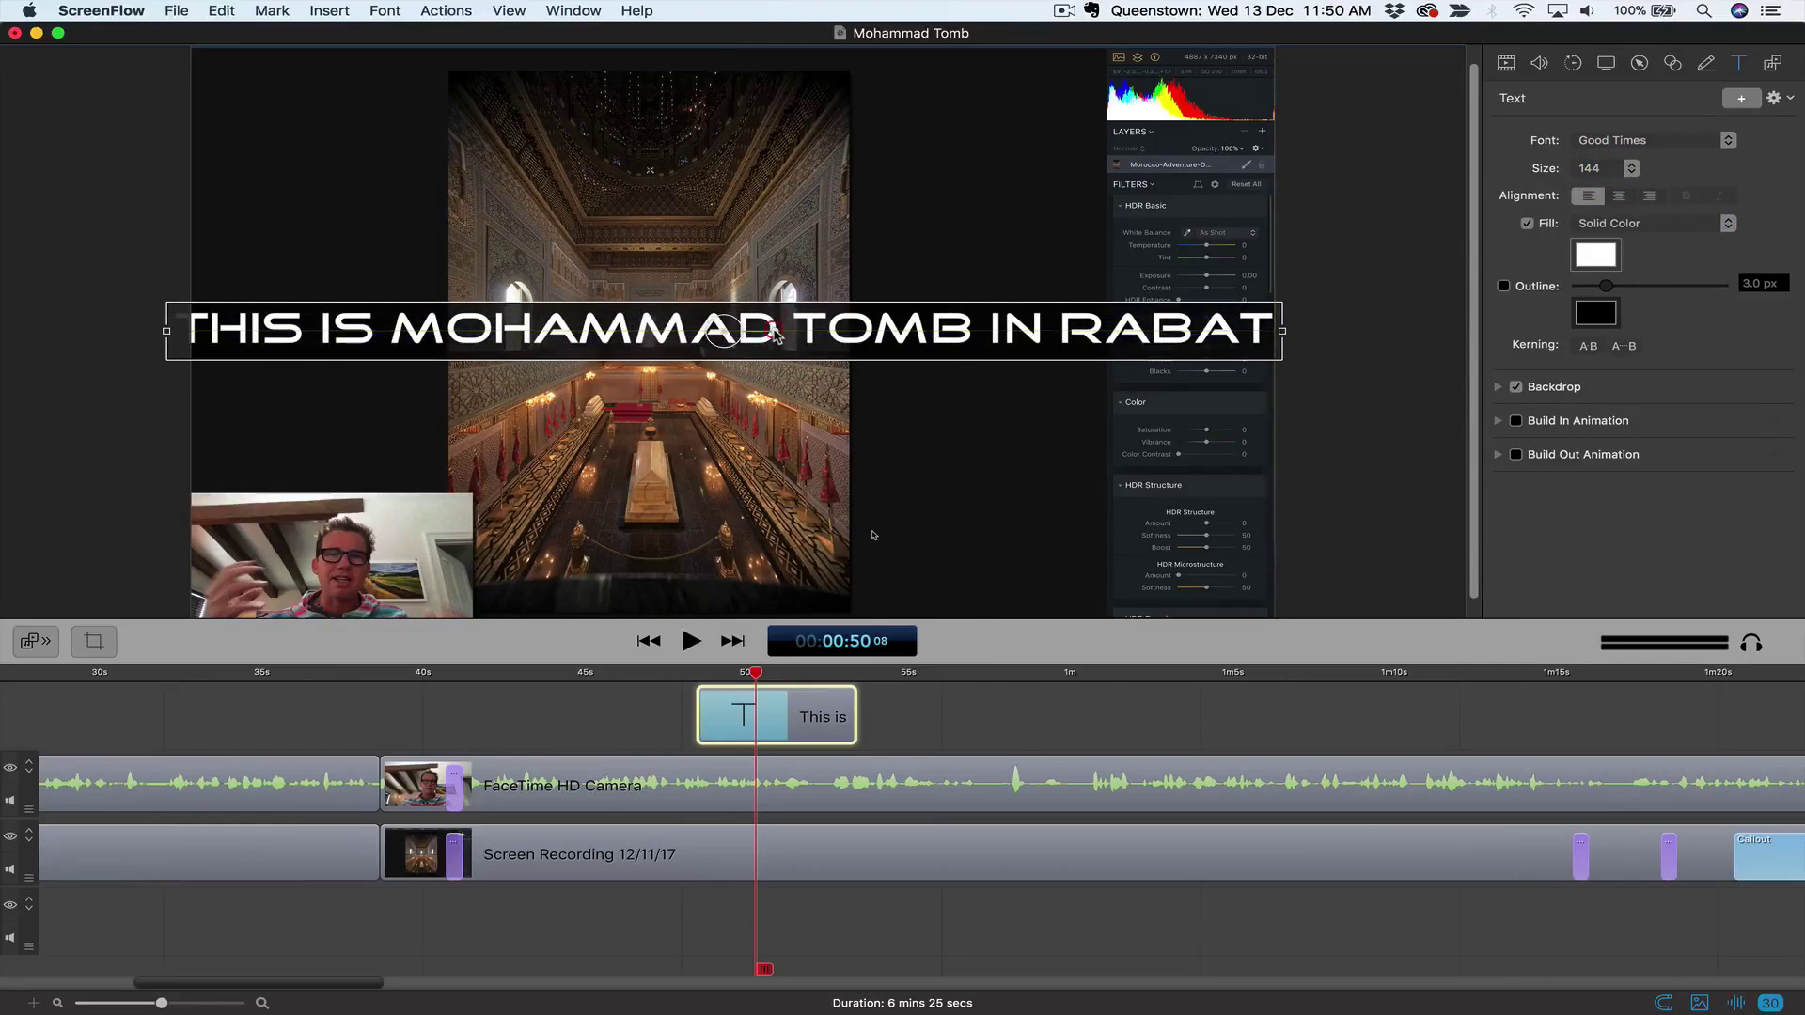
pyautogui.click(1704, 147)
pyautogui.click(1711, 189)
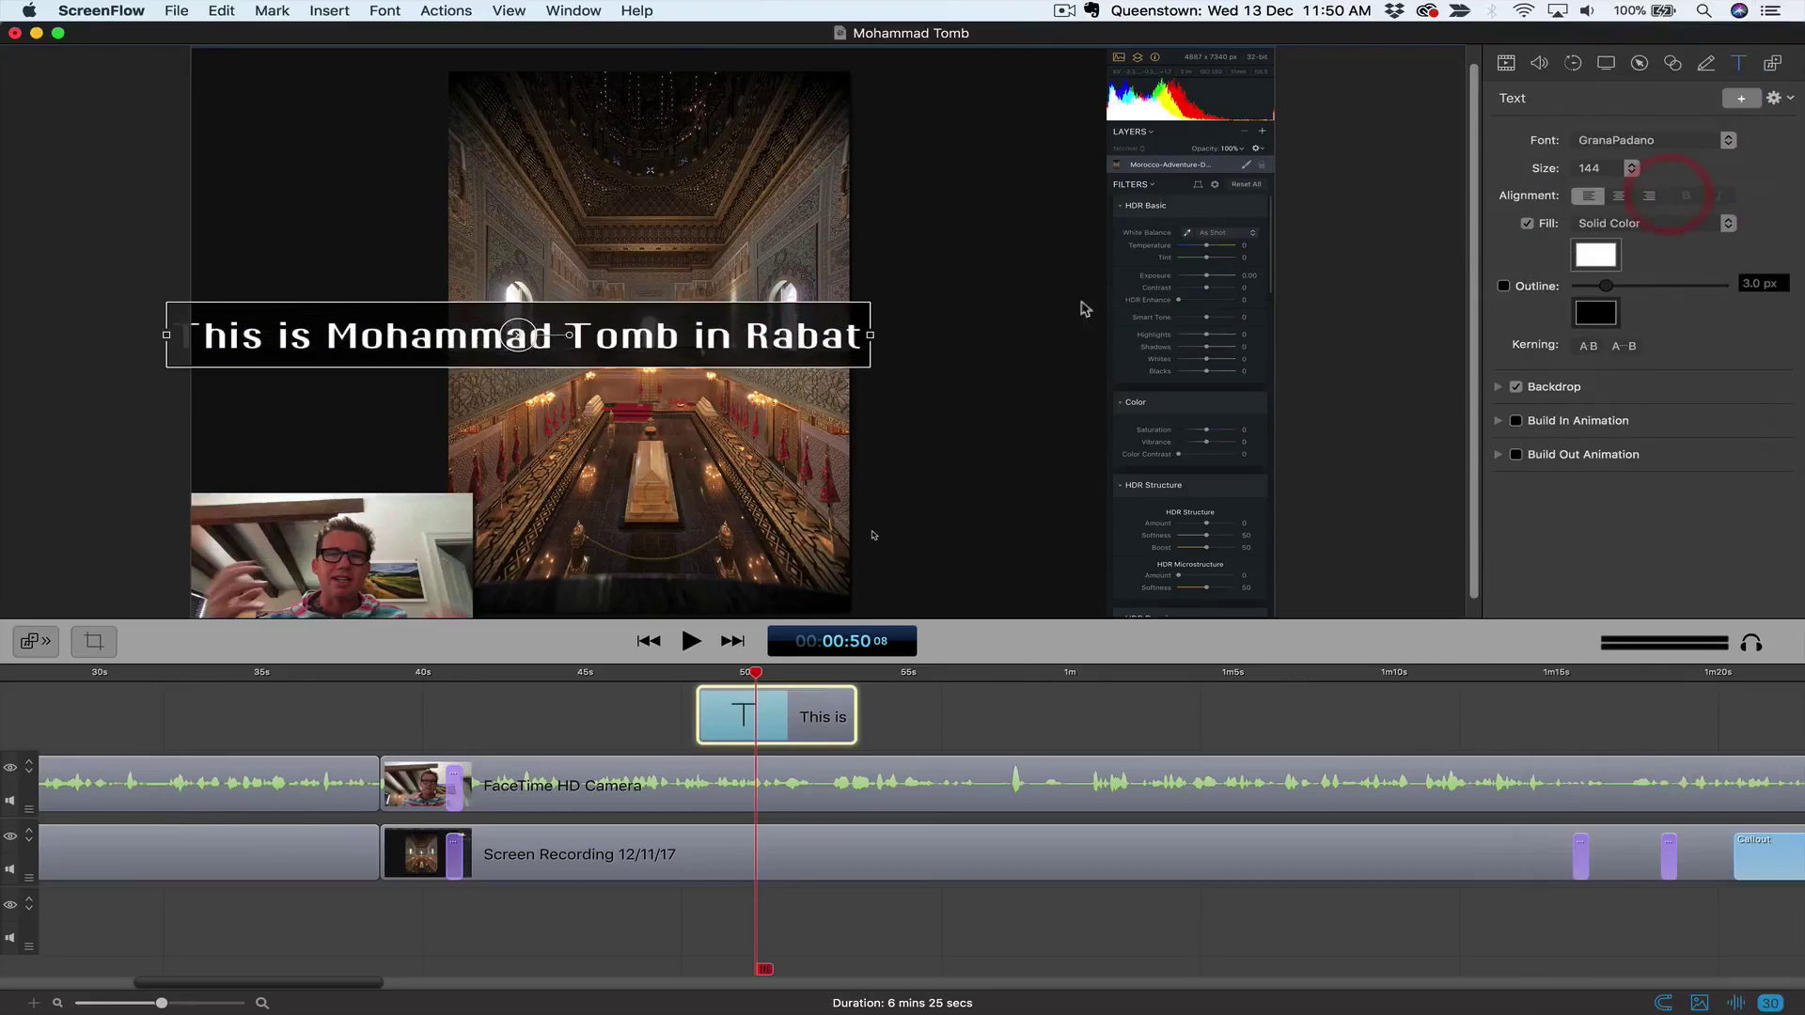
pyautogui.moveTo(862, 344); pyautogui.dragTo(943, 342)
# Step: Add starting and ending transitions to the Rabat caption and preview its fade from just before it
pyautogui.rightClick(797, 711)
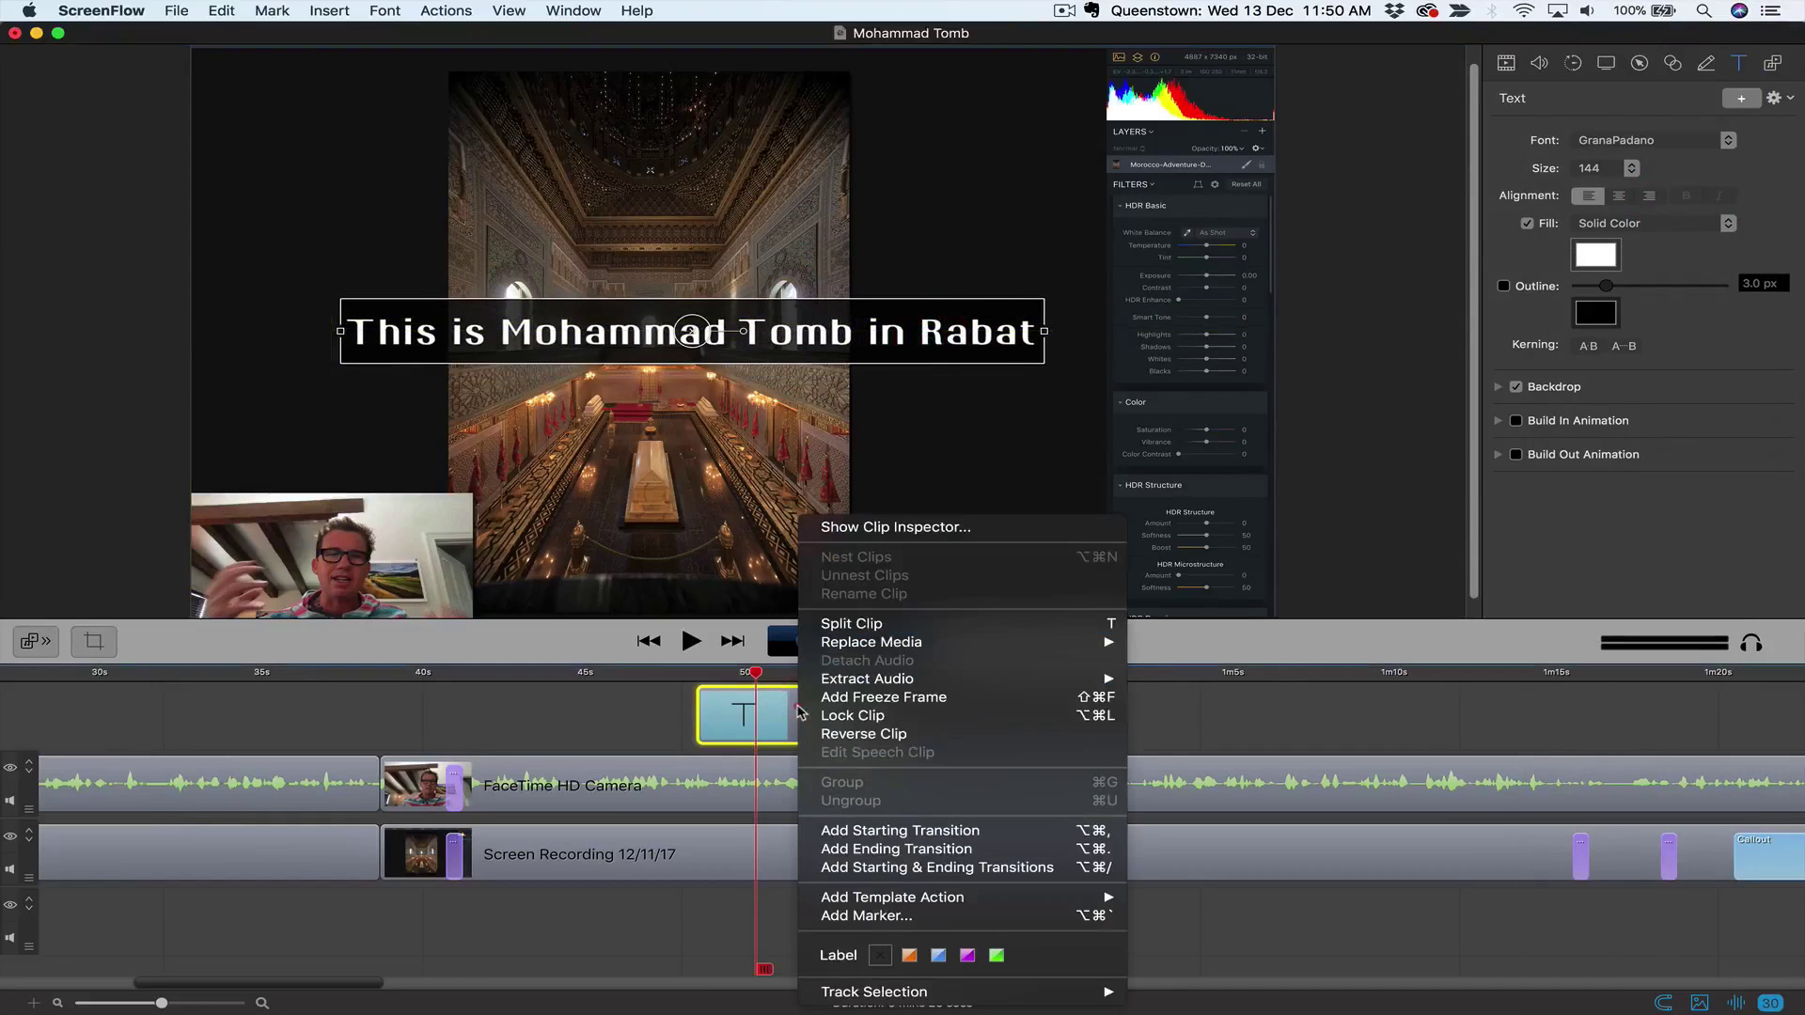
pyautogui.click(875, 869)
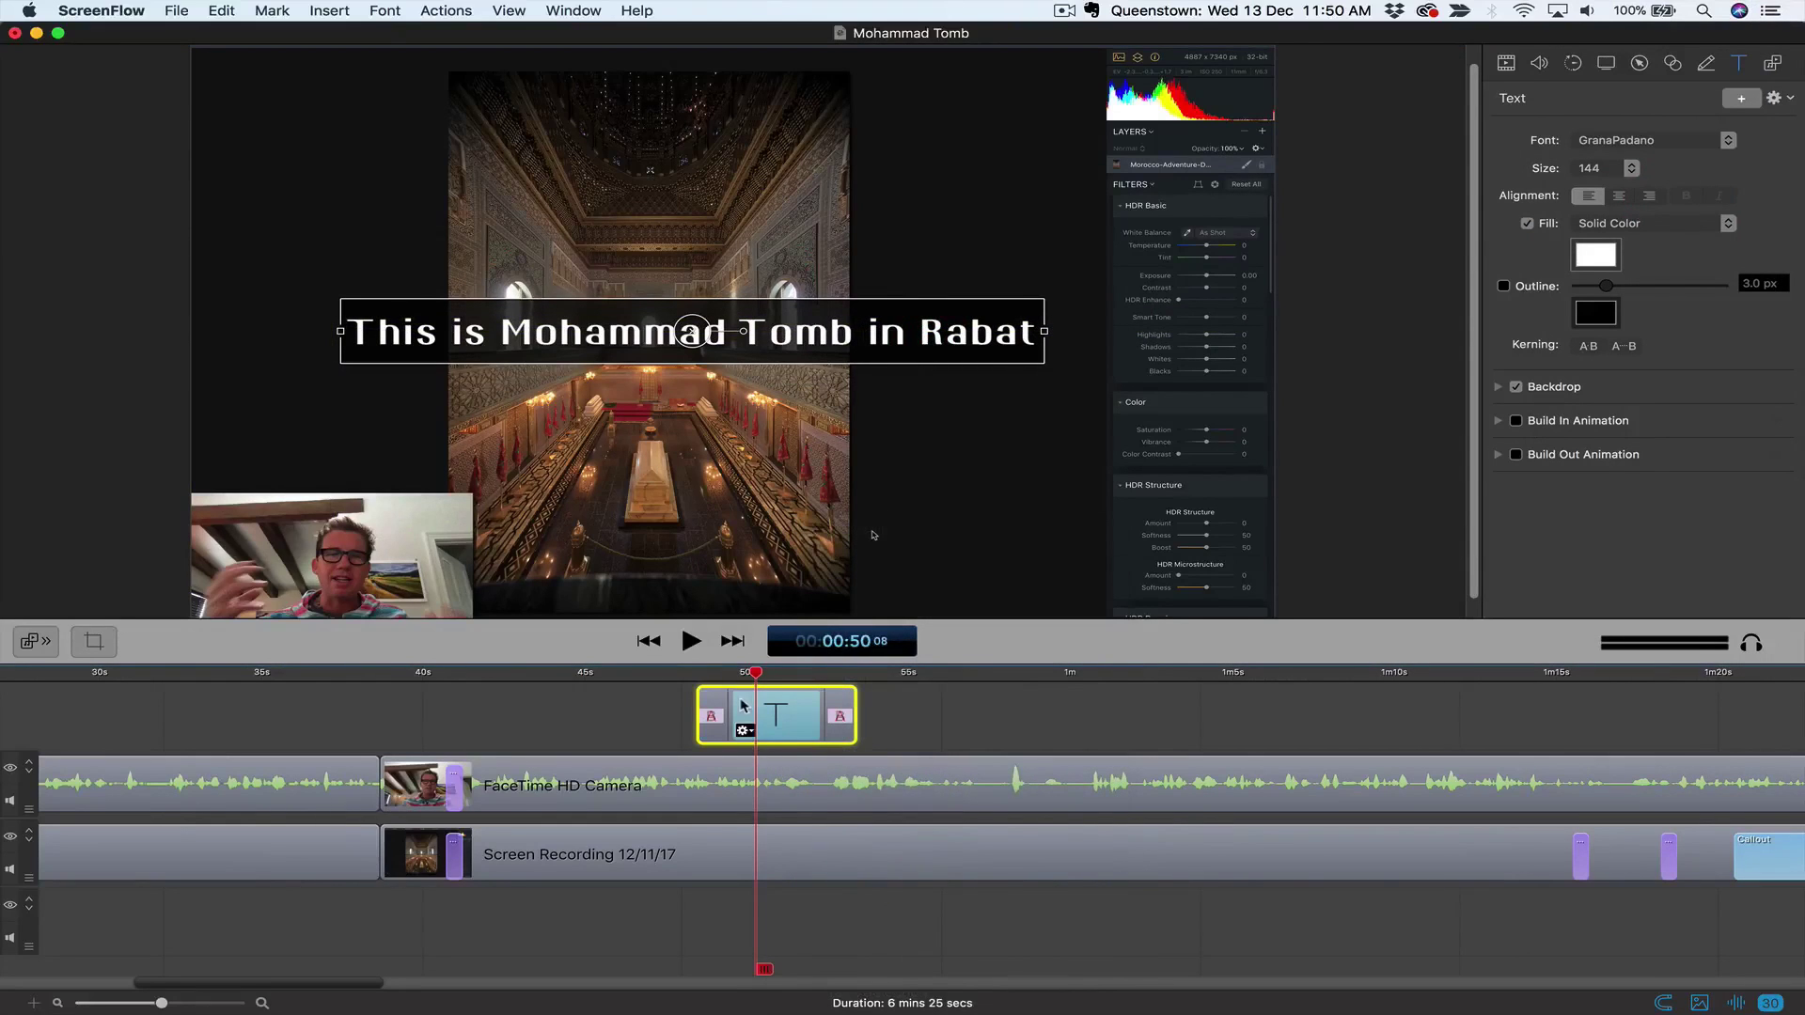
pyautogui.moveTo(755, 673); pyautogui.dragTo(666, 674)
pyautogui.press('space')
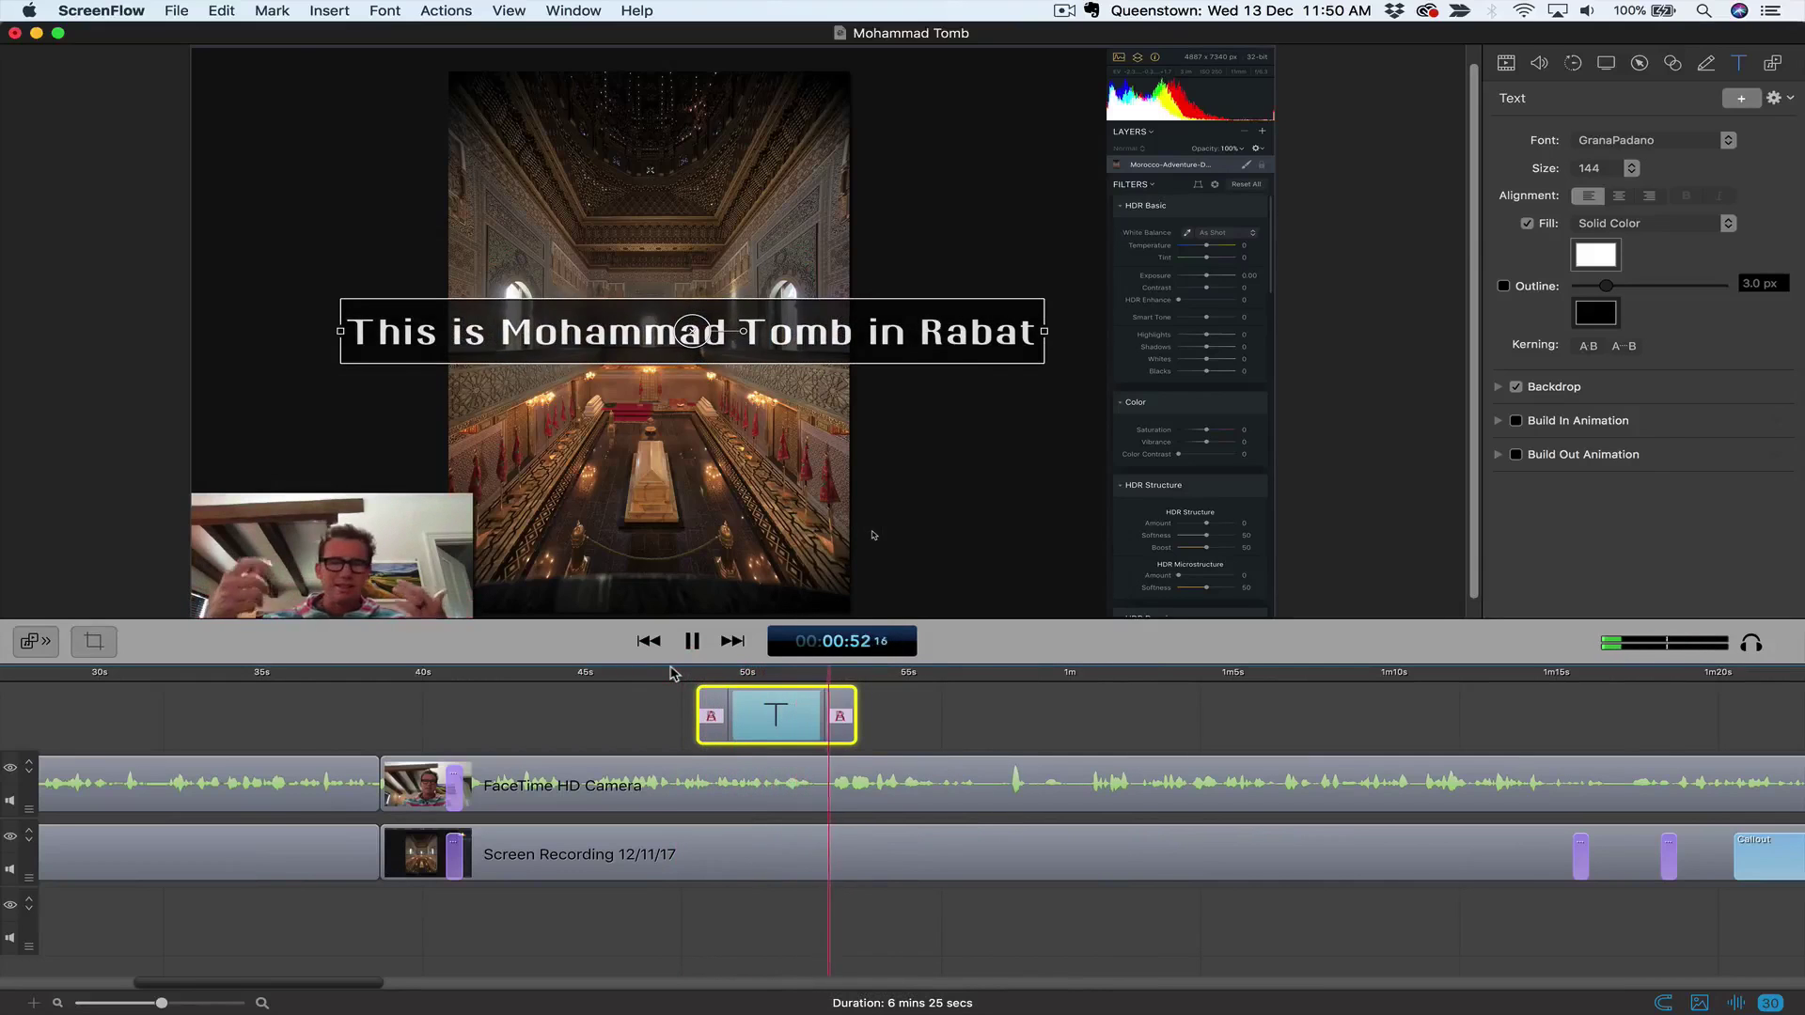
pyautogui.press('space')
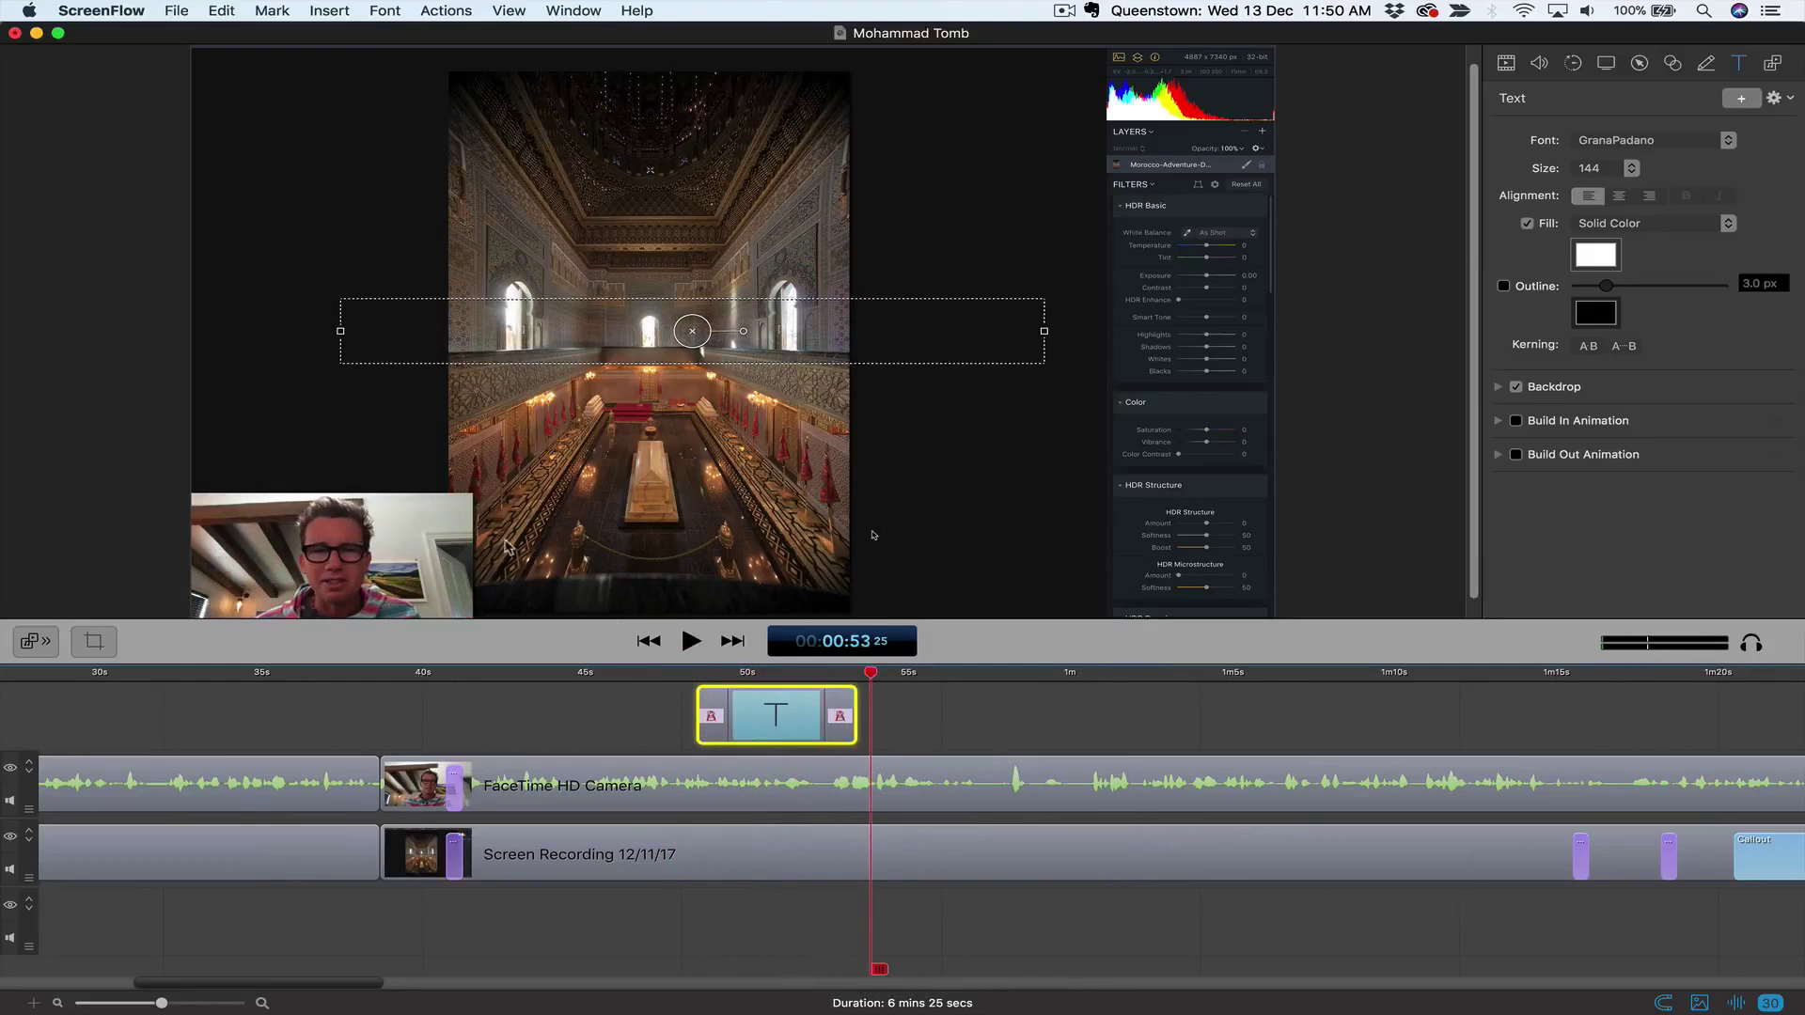
pyautogui.moveTo(370, 39); pyautogui.dragTo(439, 73)
# Step: Close the Mohammad Tomb project without saving and play the Facebook Watch Promo from its opening seconds
pyautogui.click(83, 70)
pyautogui.click(929, 180)
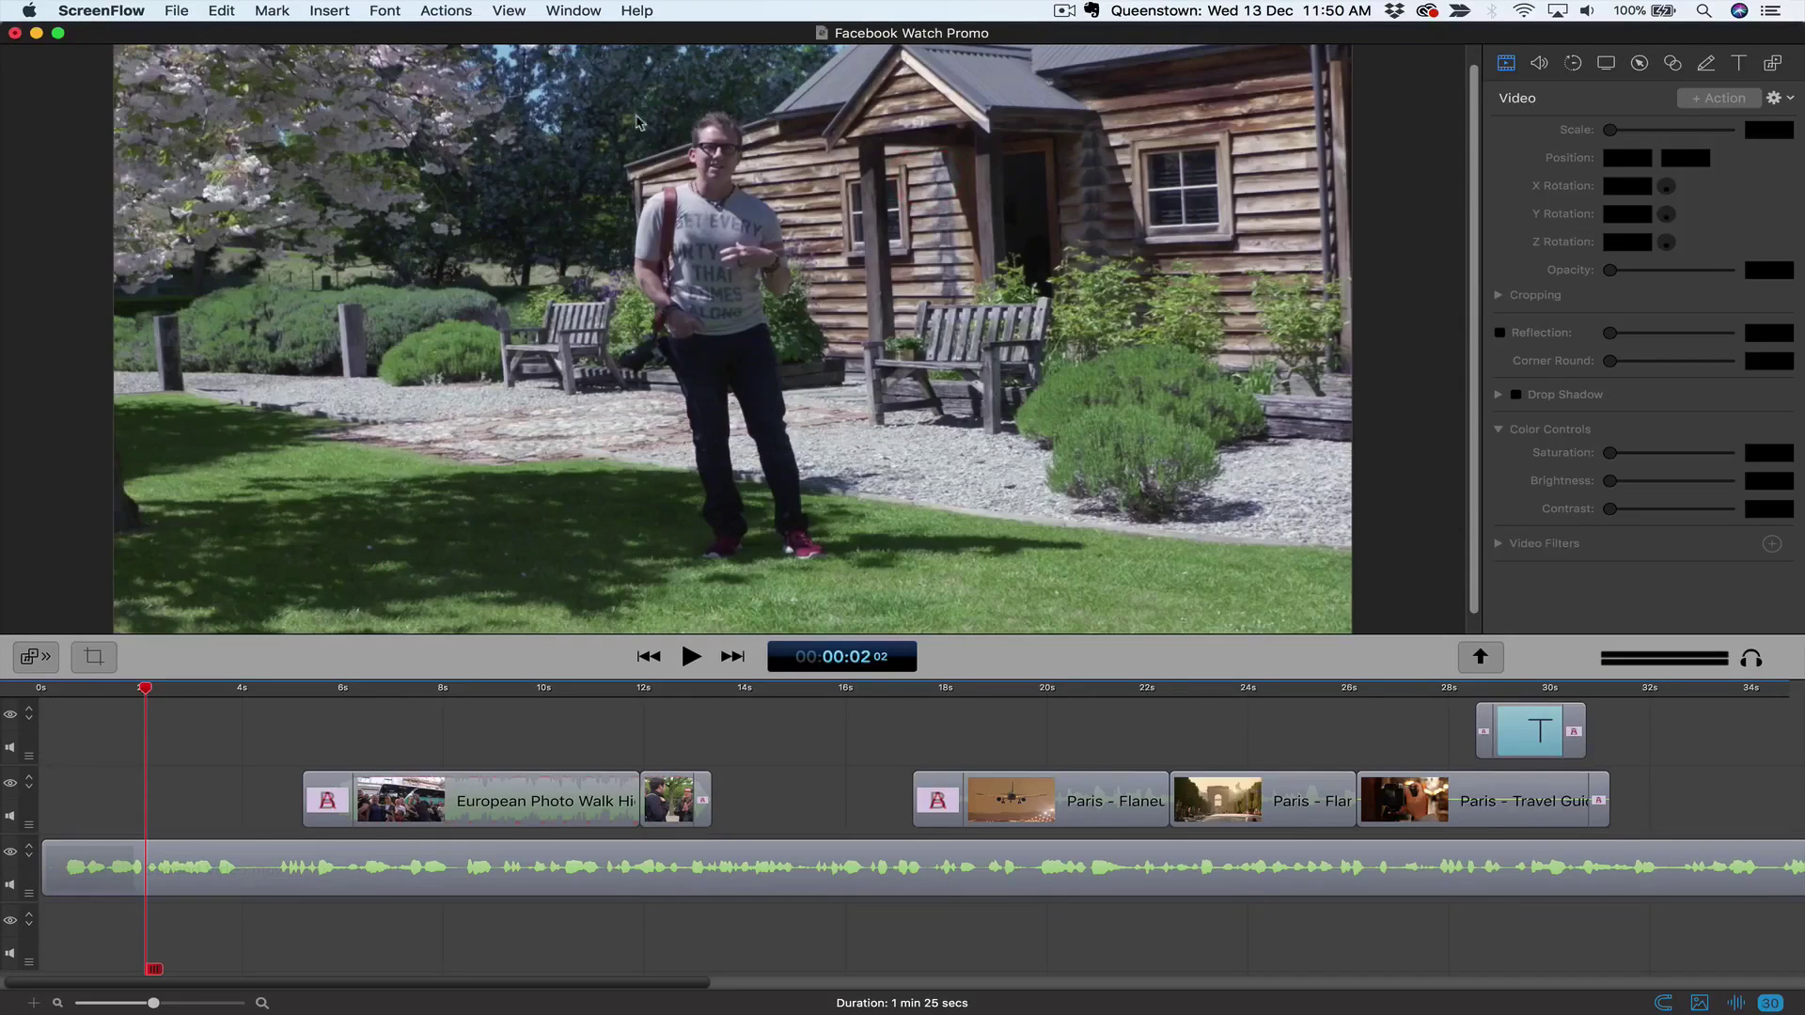
pyautogui.moveTo(294, 693); pyautogui.dragTo(250, 701)
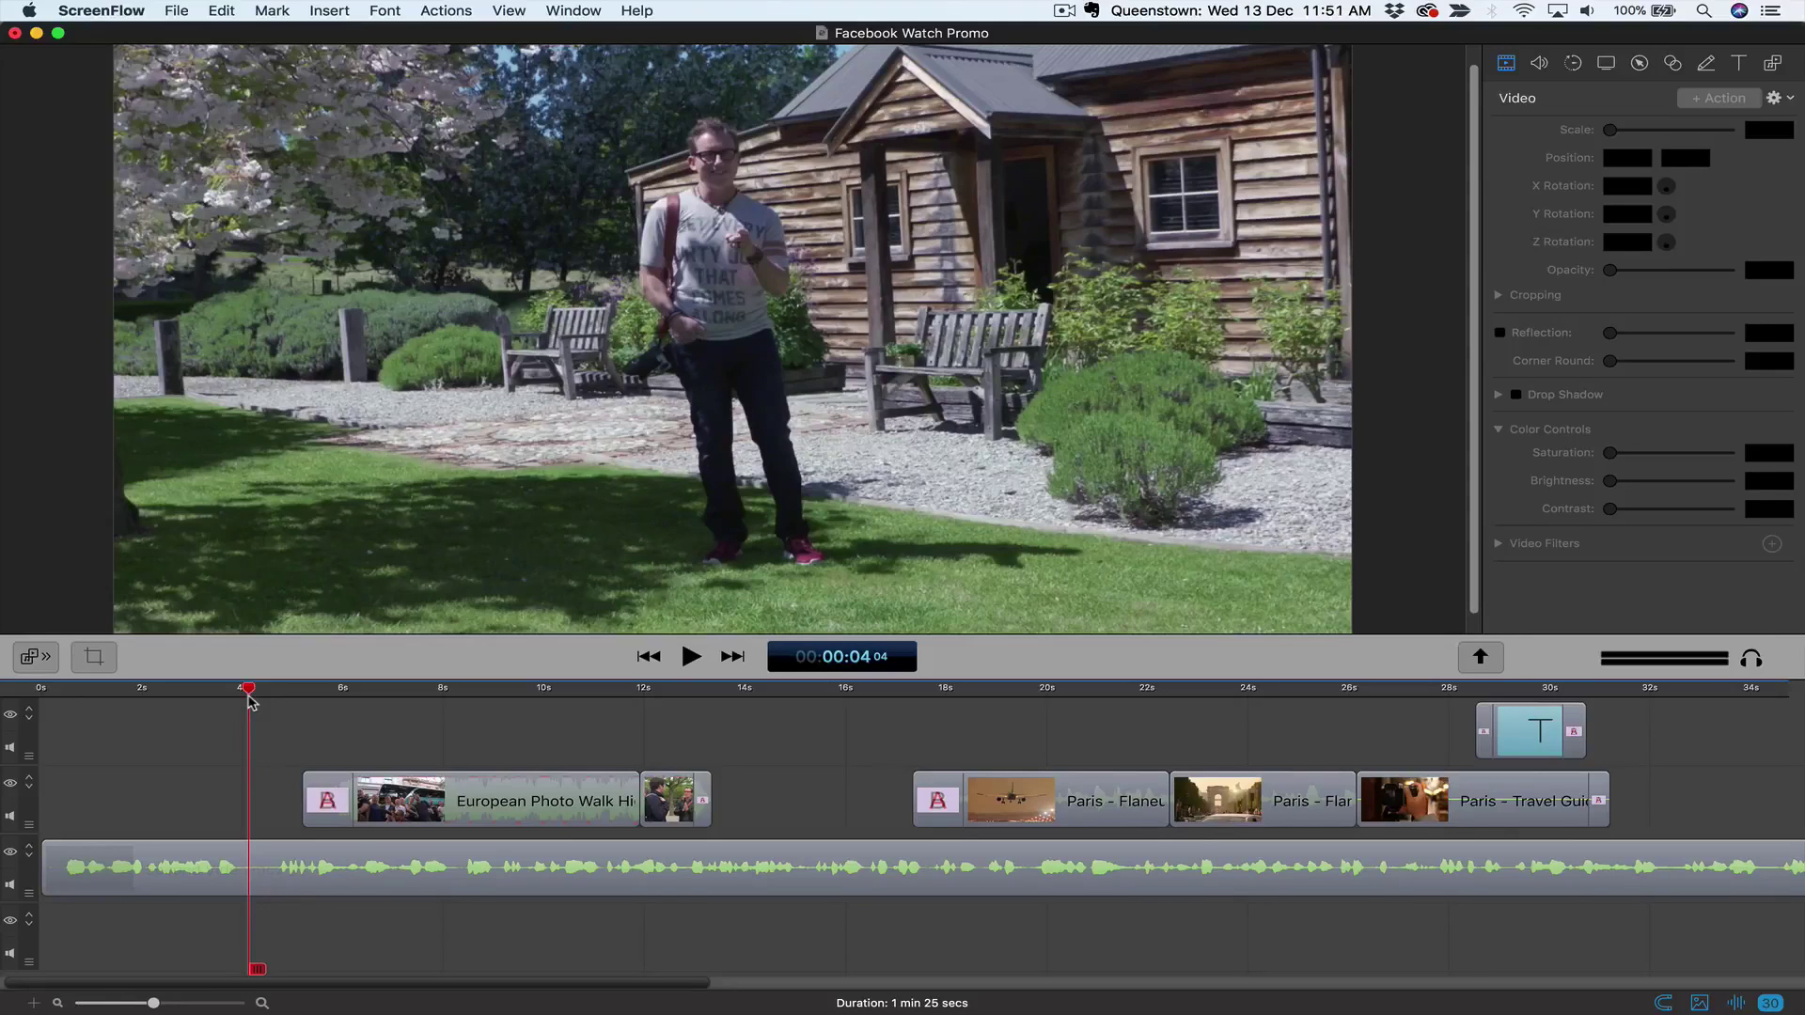
pyautogui.moveTo(358, 693); pyautogui.dragTo(199, 694)
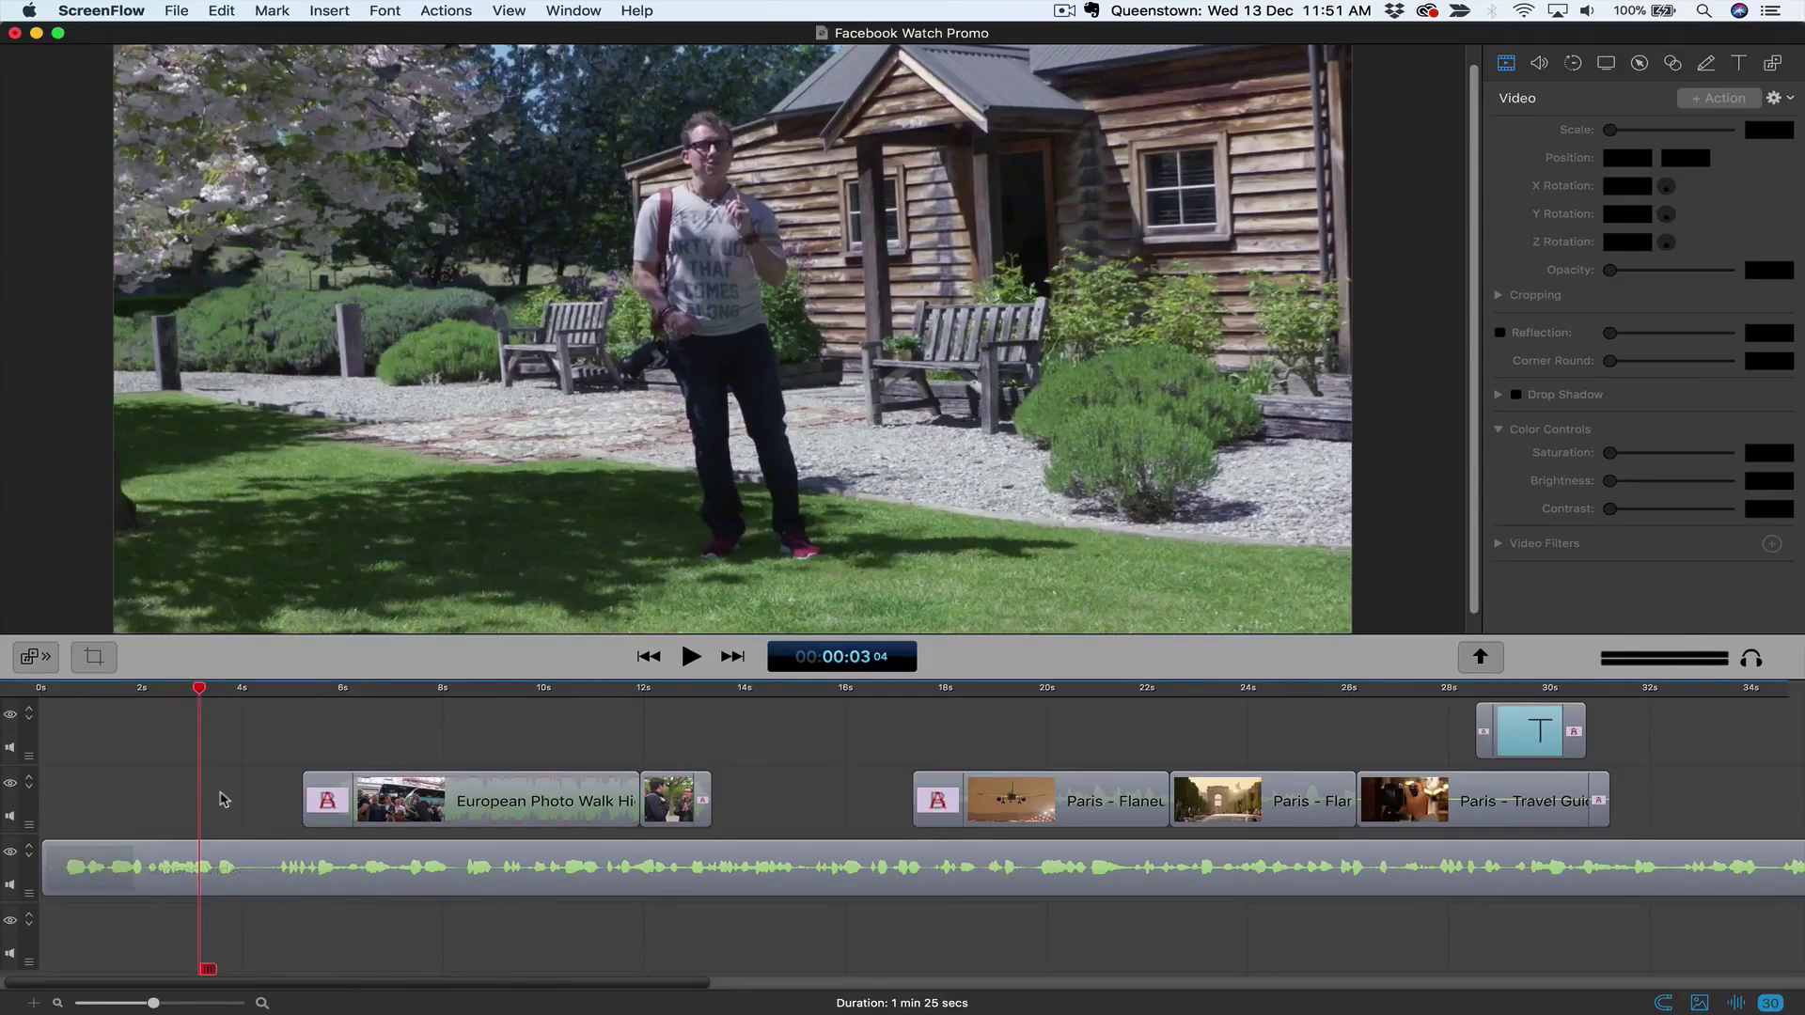
pyautogui.press('space')
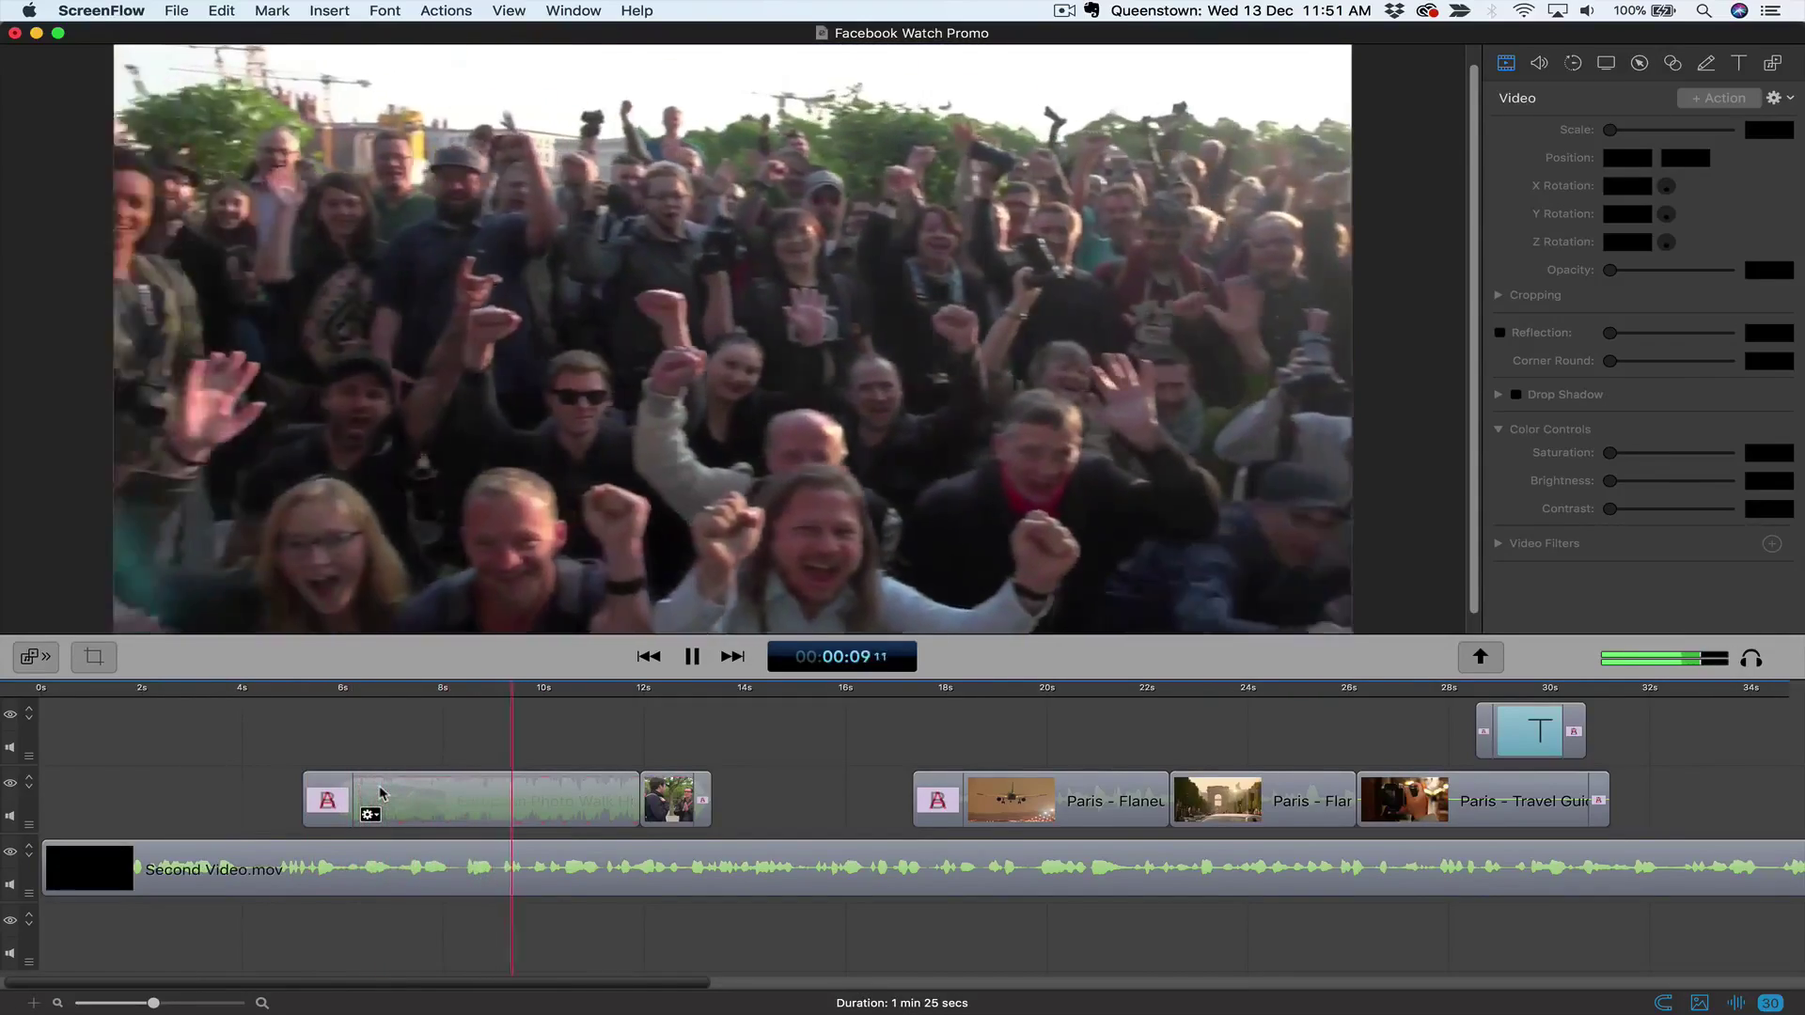
# Step: Pause, show the crowd clip's muted audio settings, then play on and stop at 32 seconds
pyautogui.press('space')
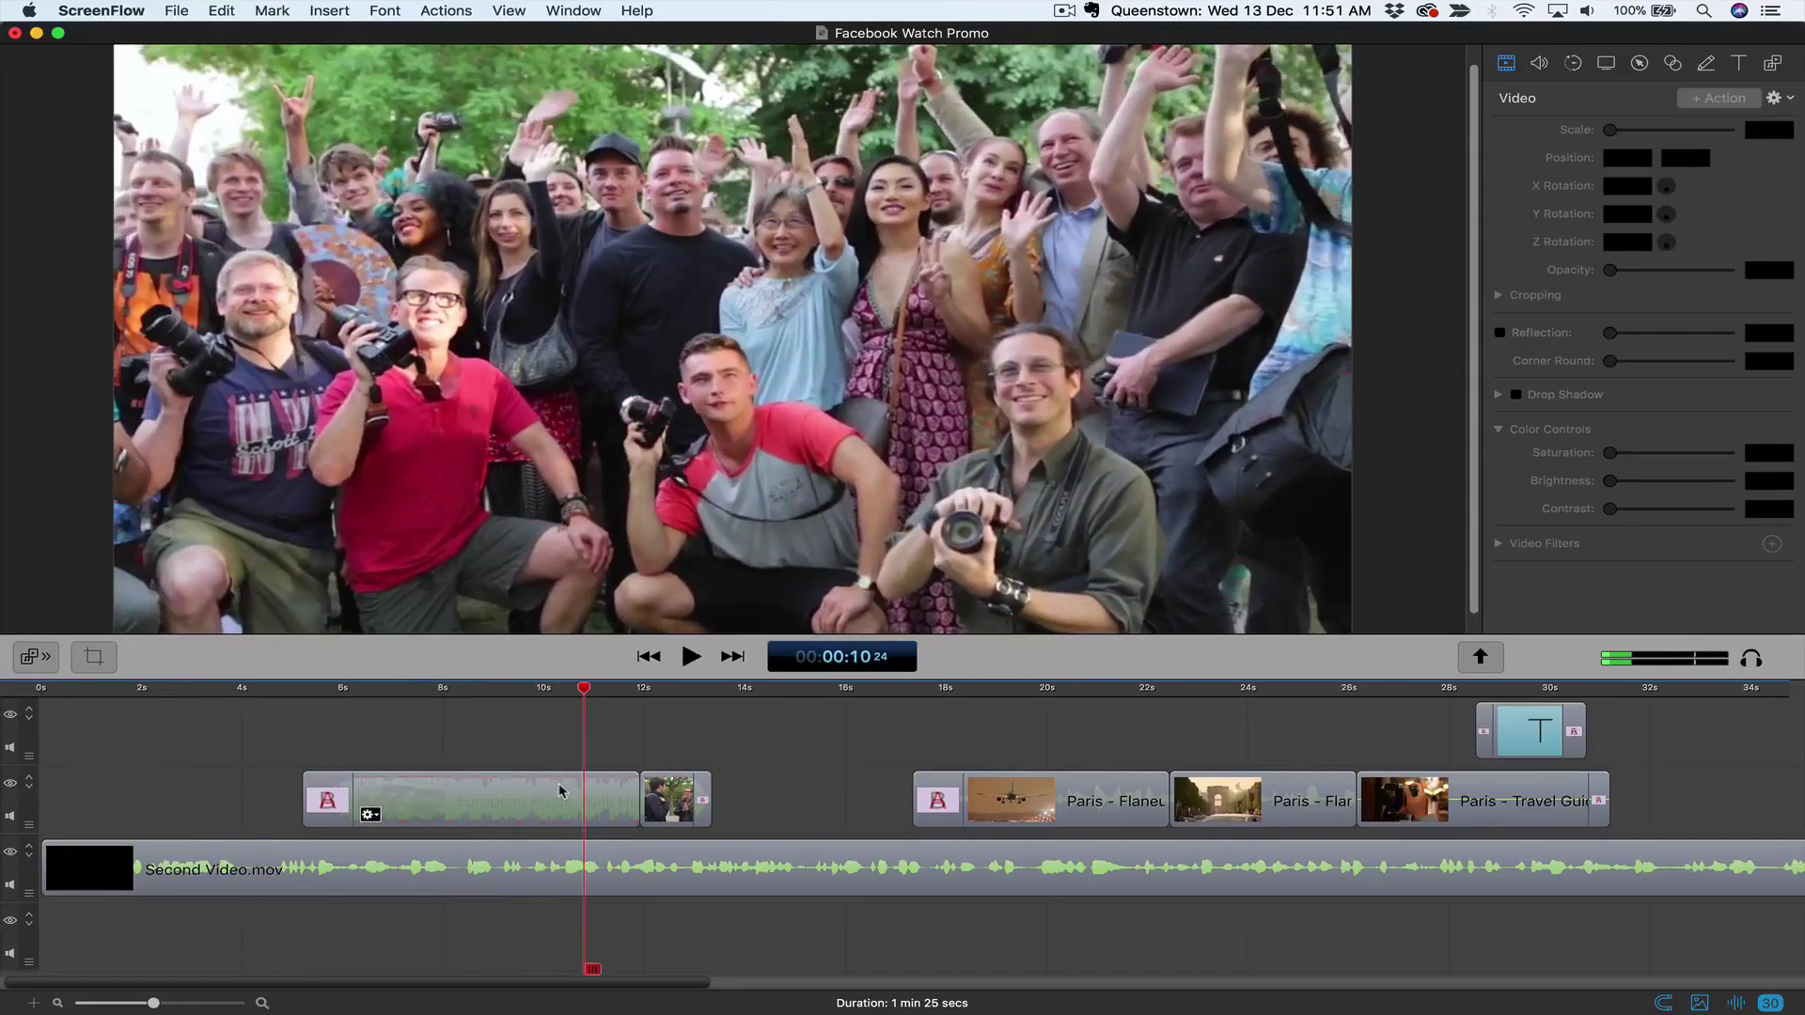
pyautogui.click(564, 794)
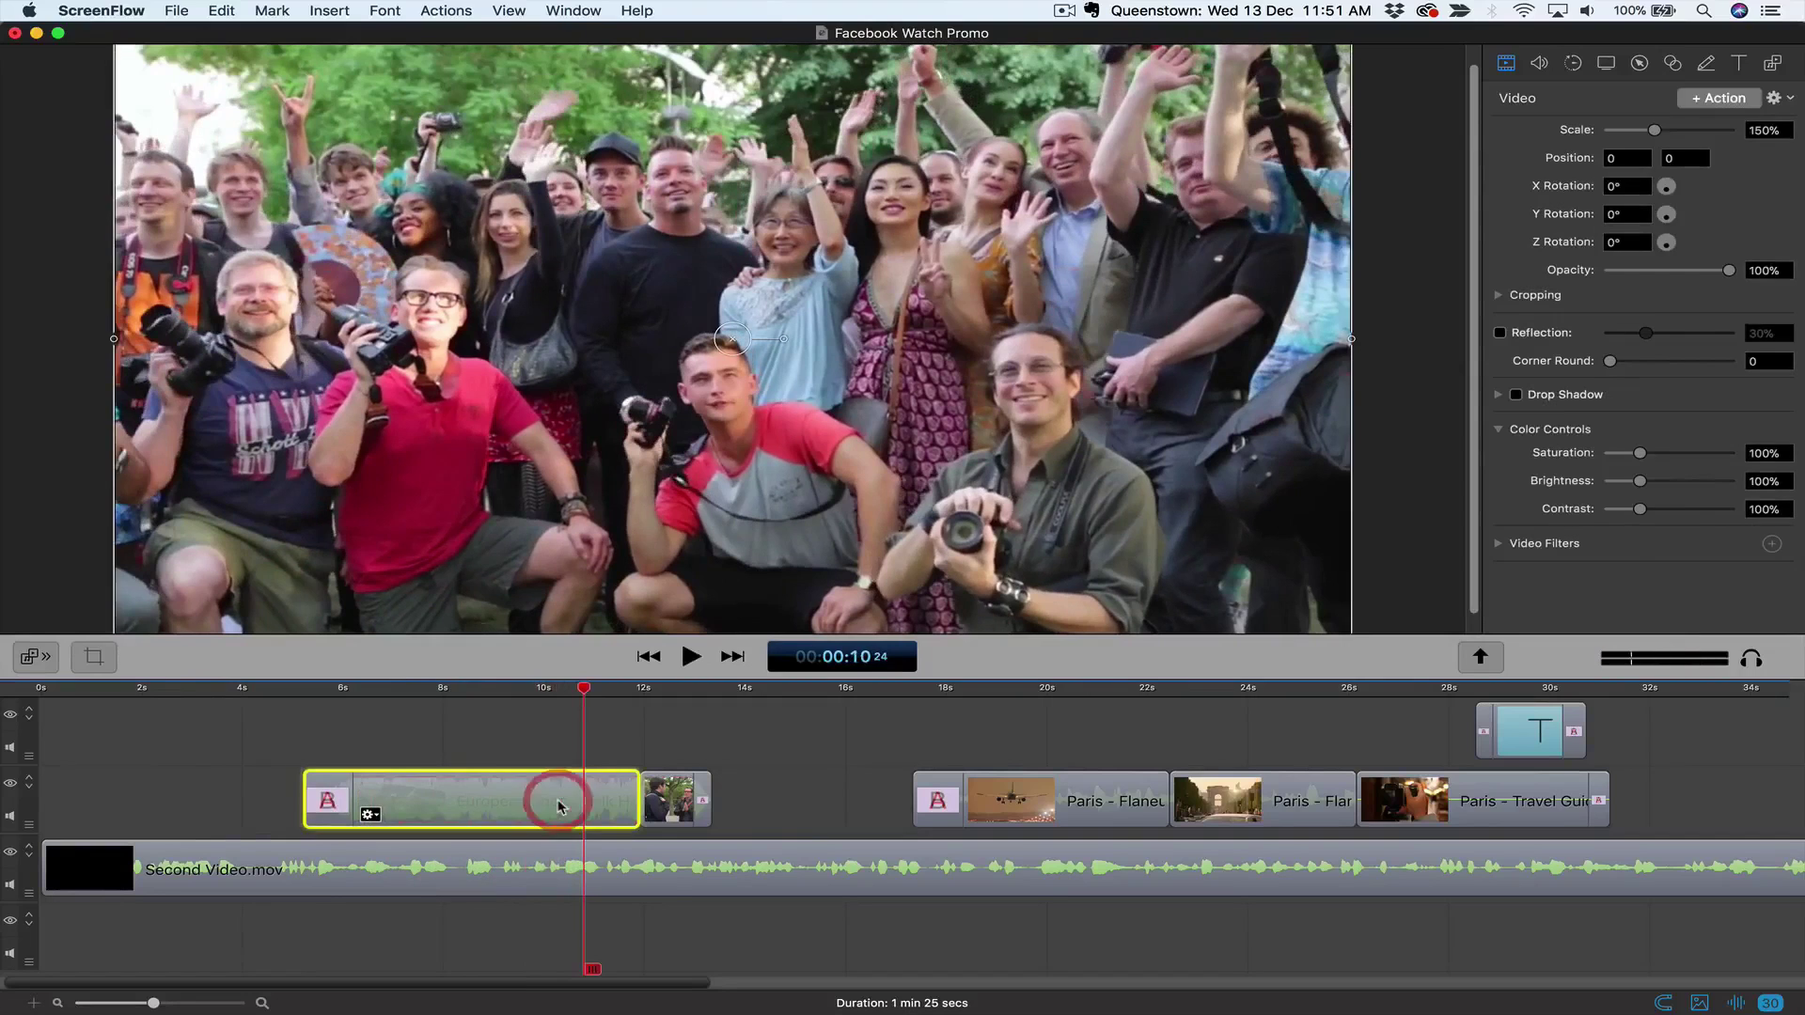
pyautogui.click(1540, 64)
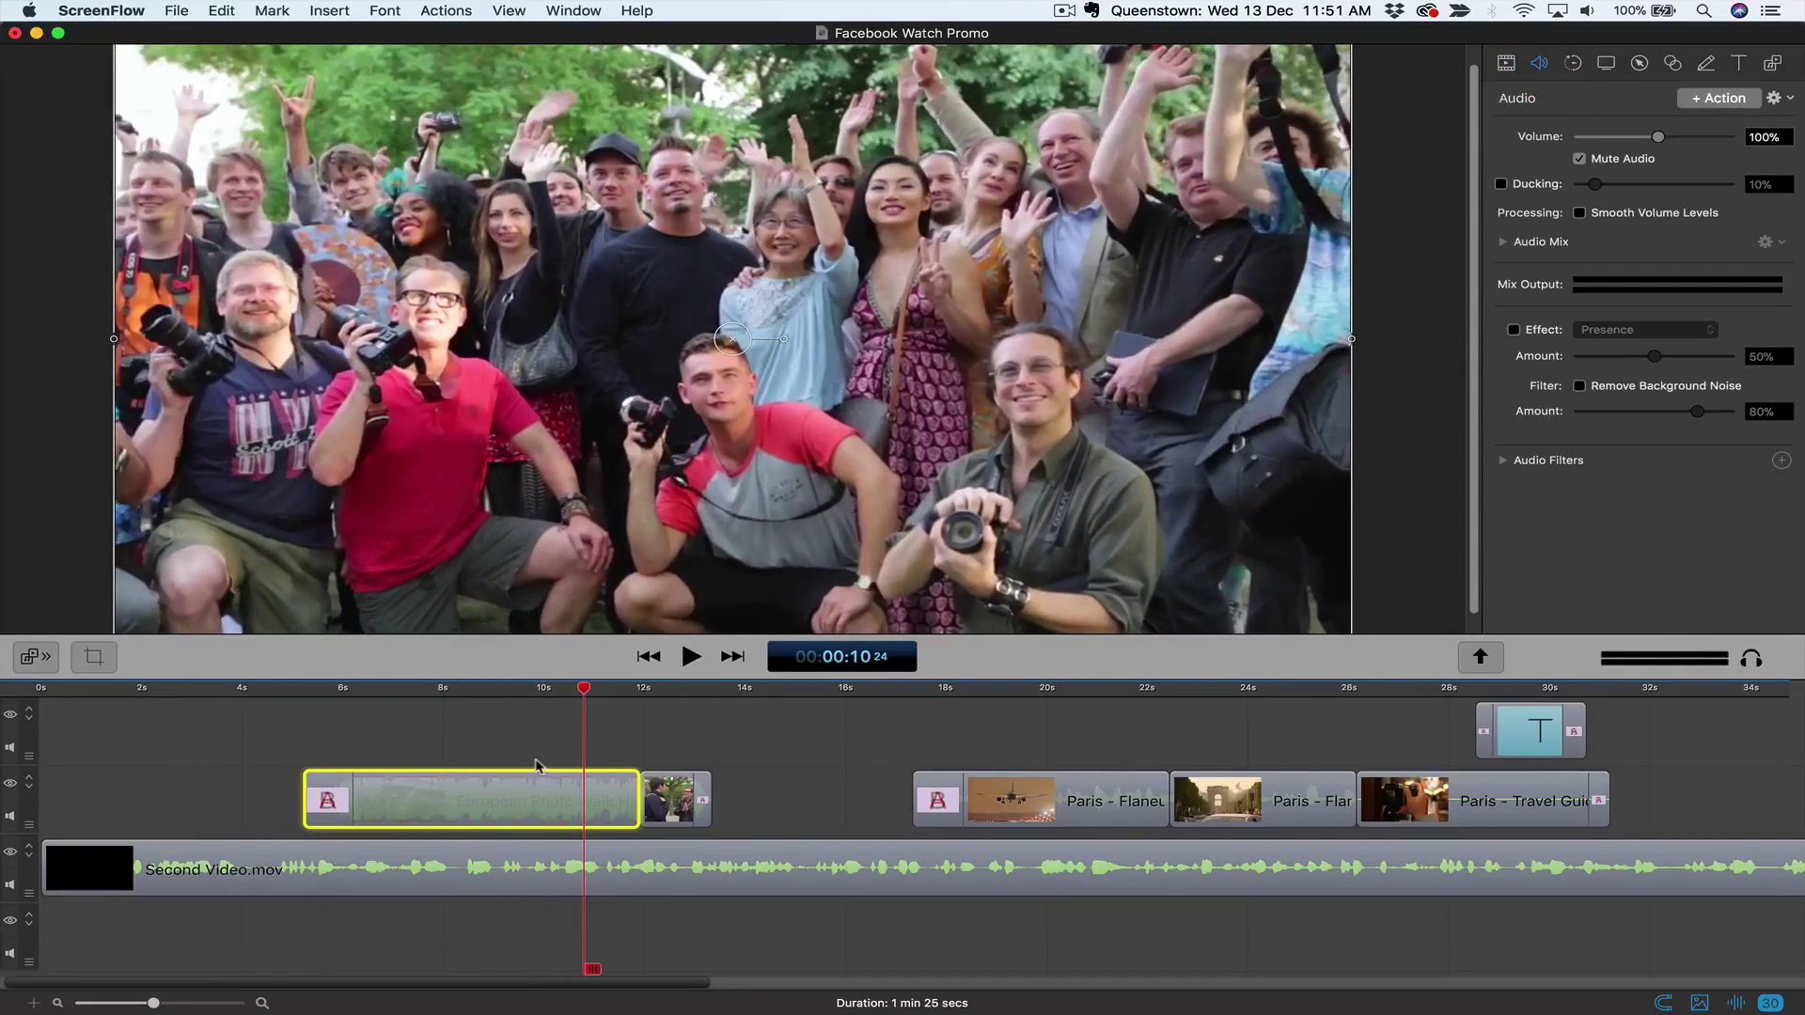
pyautogui.press('space')
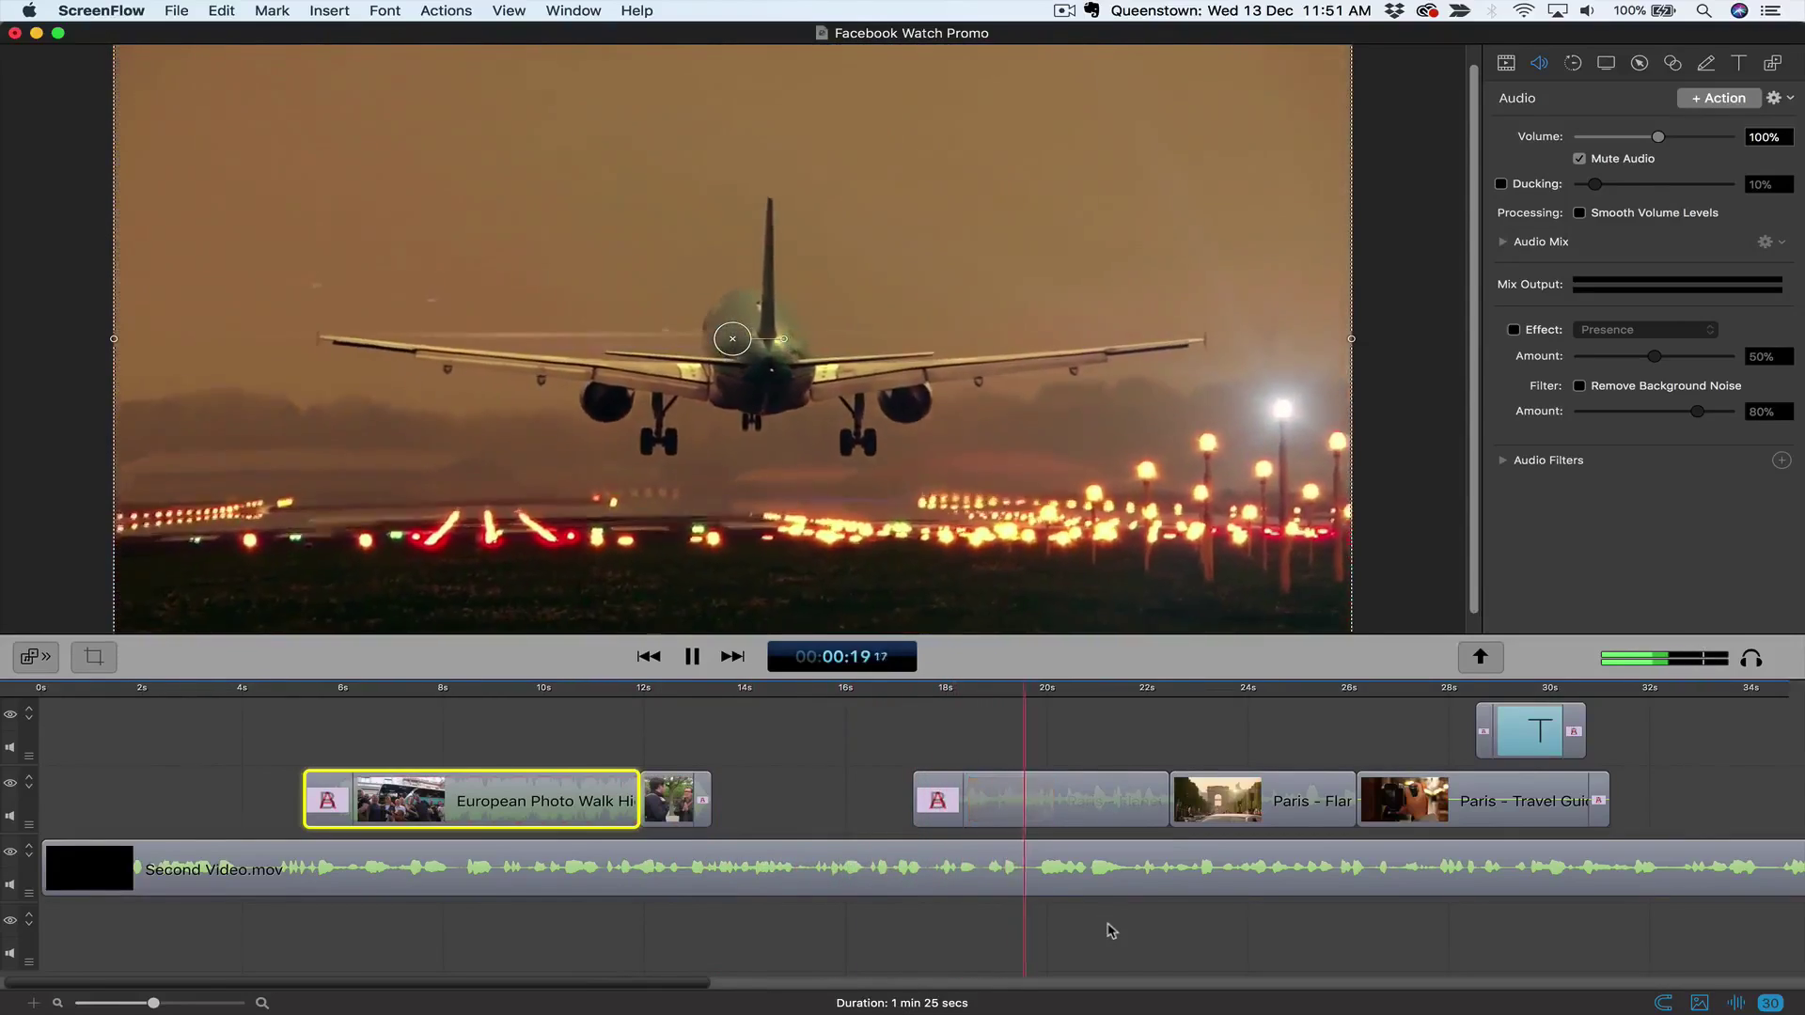
pyautogui.hscroll(5, 1110, 931)
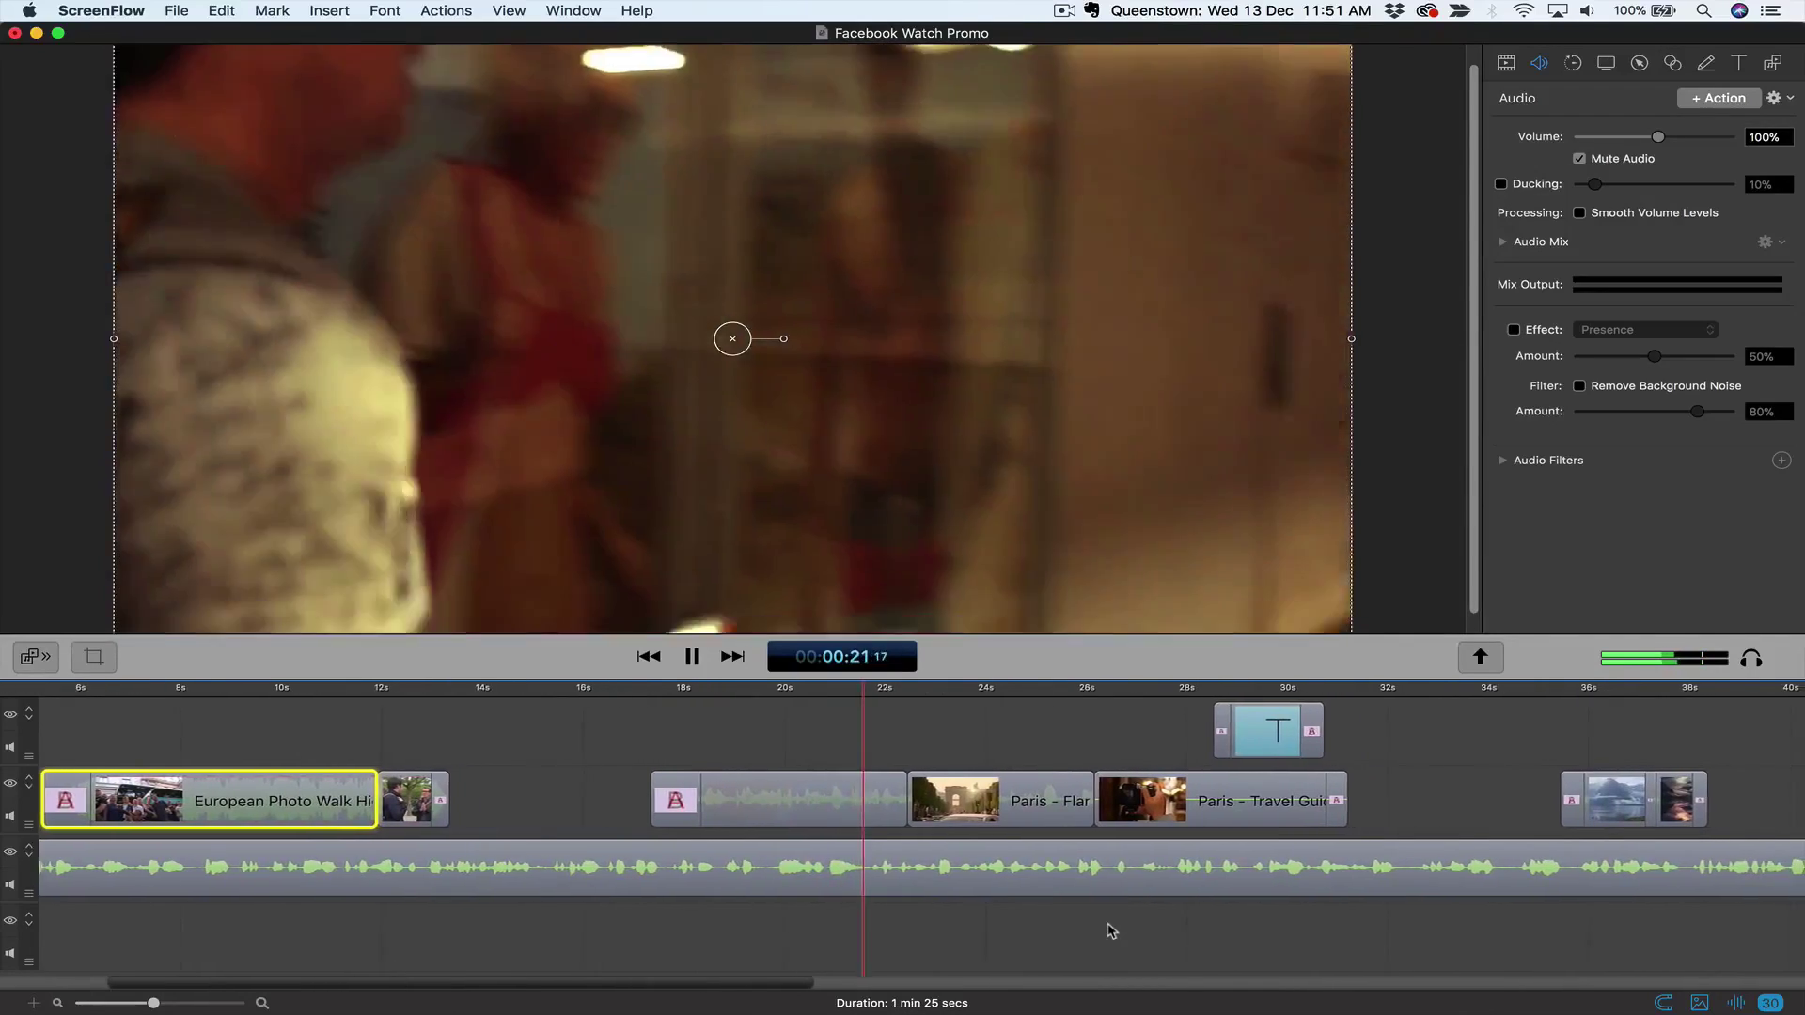
pyautogui.hscroll(3, 1110, 930)
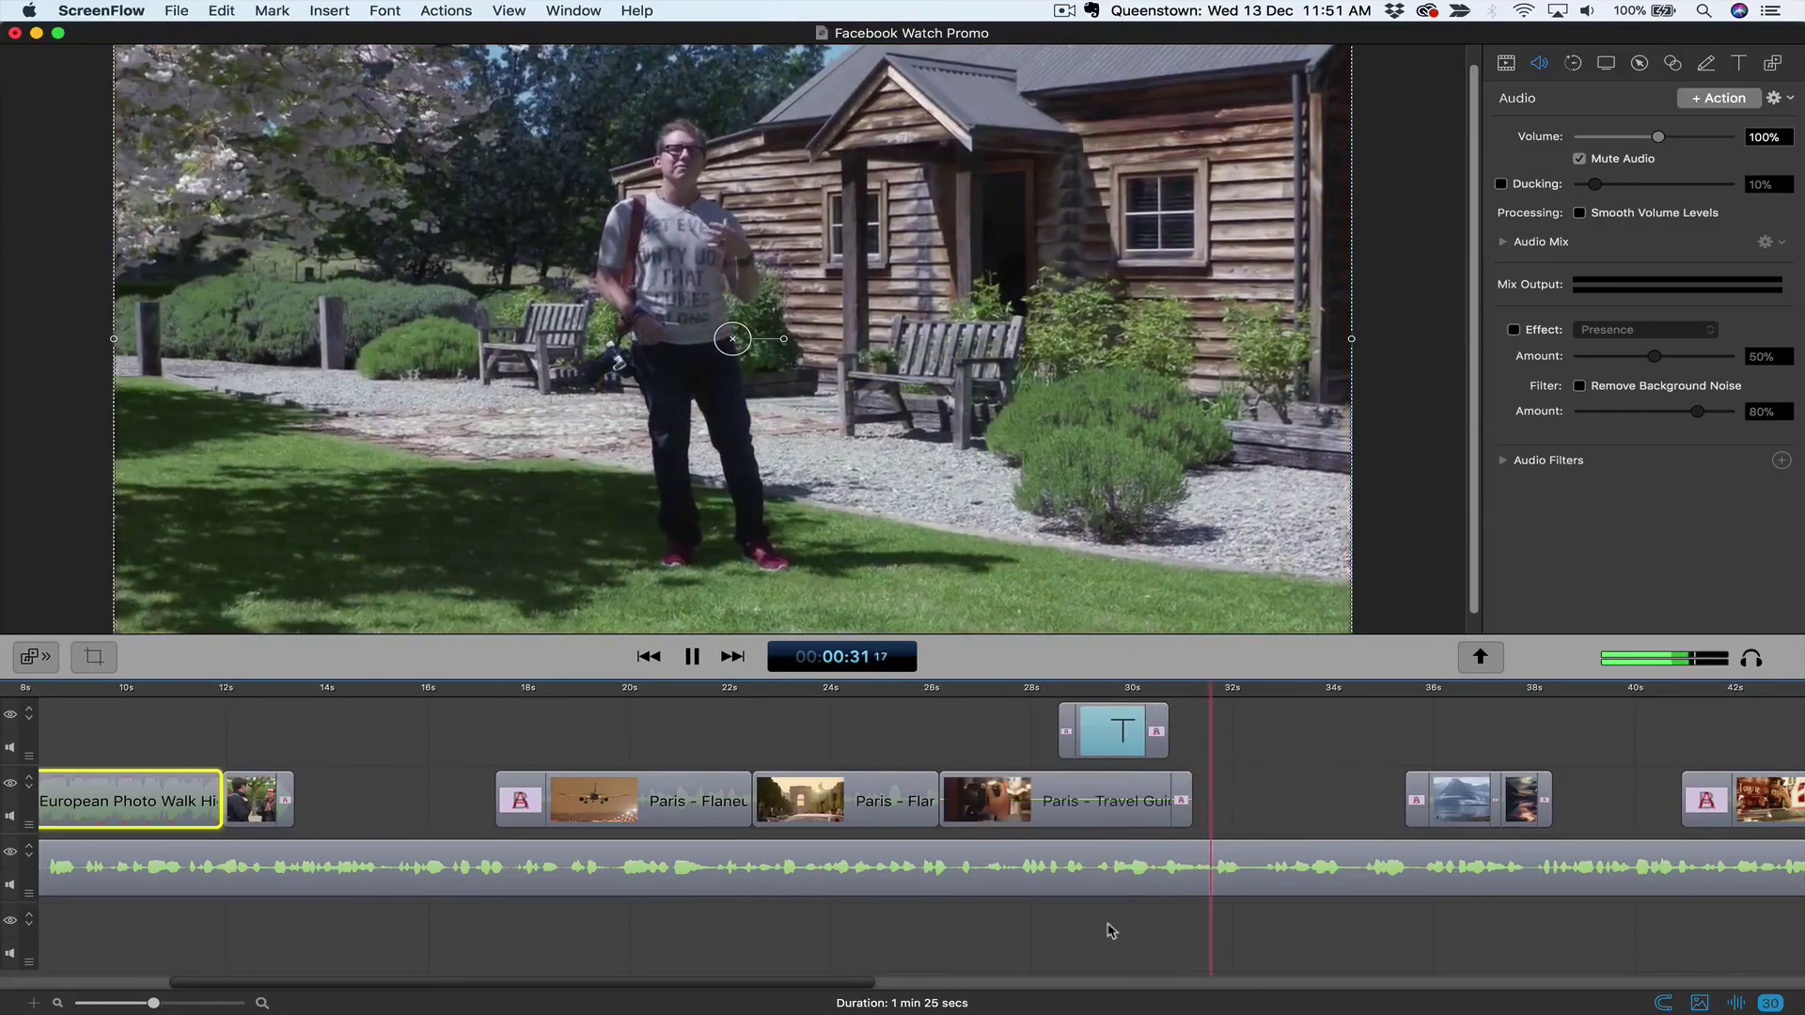
pyautogui.press('space')
pyautogui.hscroll(5, 1253, 927)
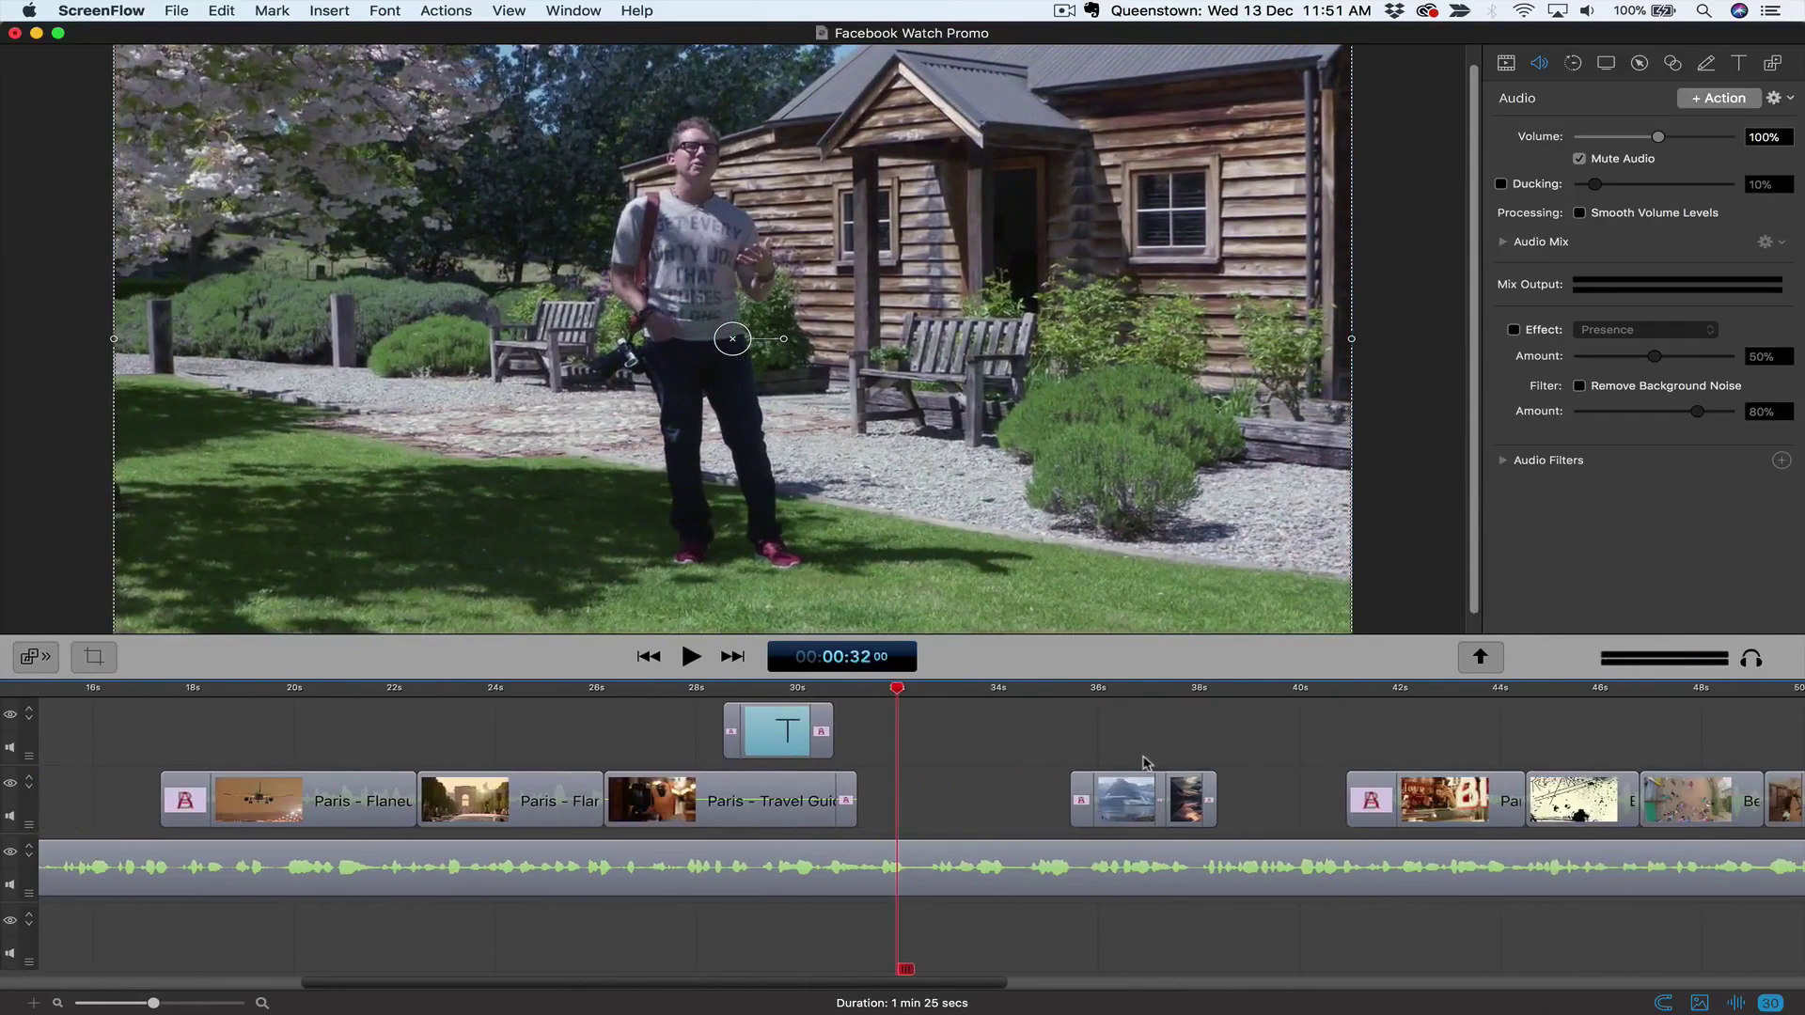
# Step: Zoom in on the two Workshop Promo Video pieces and scrub through their join near 37 seconds
pyautogui.click(1109, 691)
pyautogui.rightClick(1184, 799)
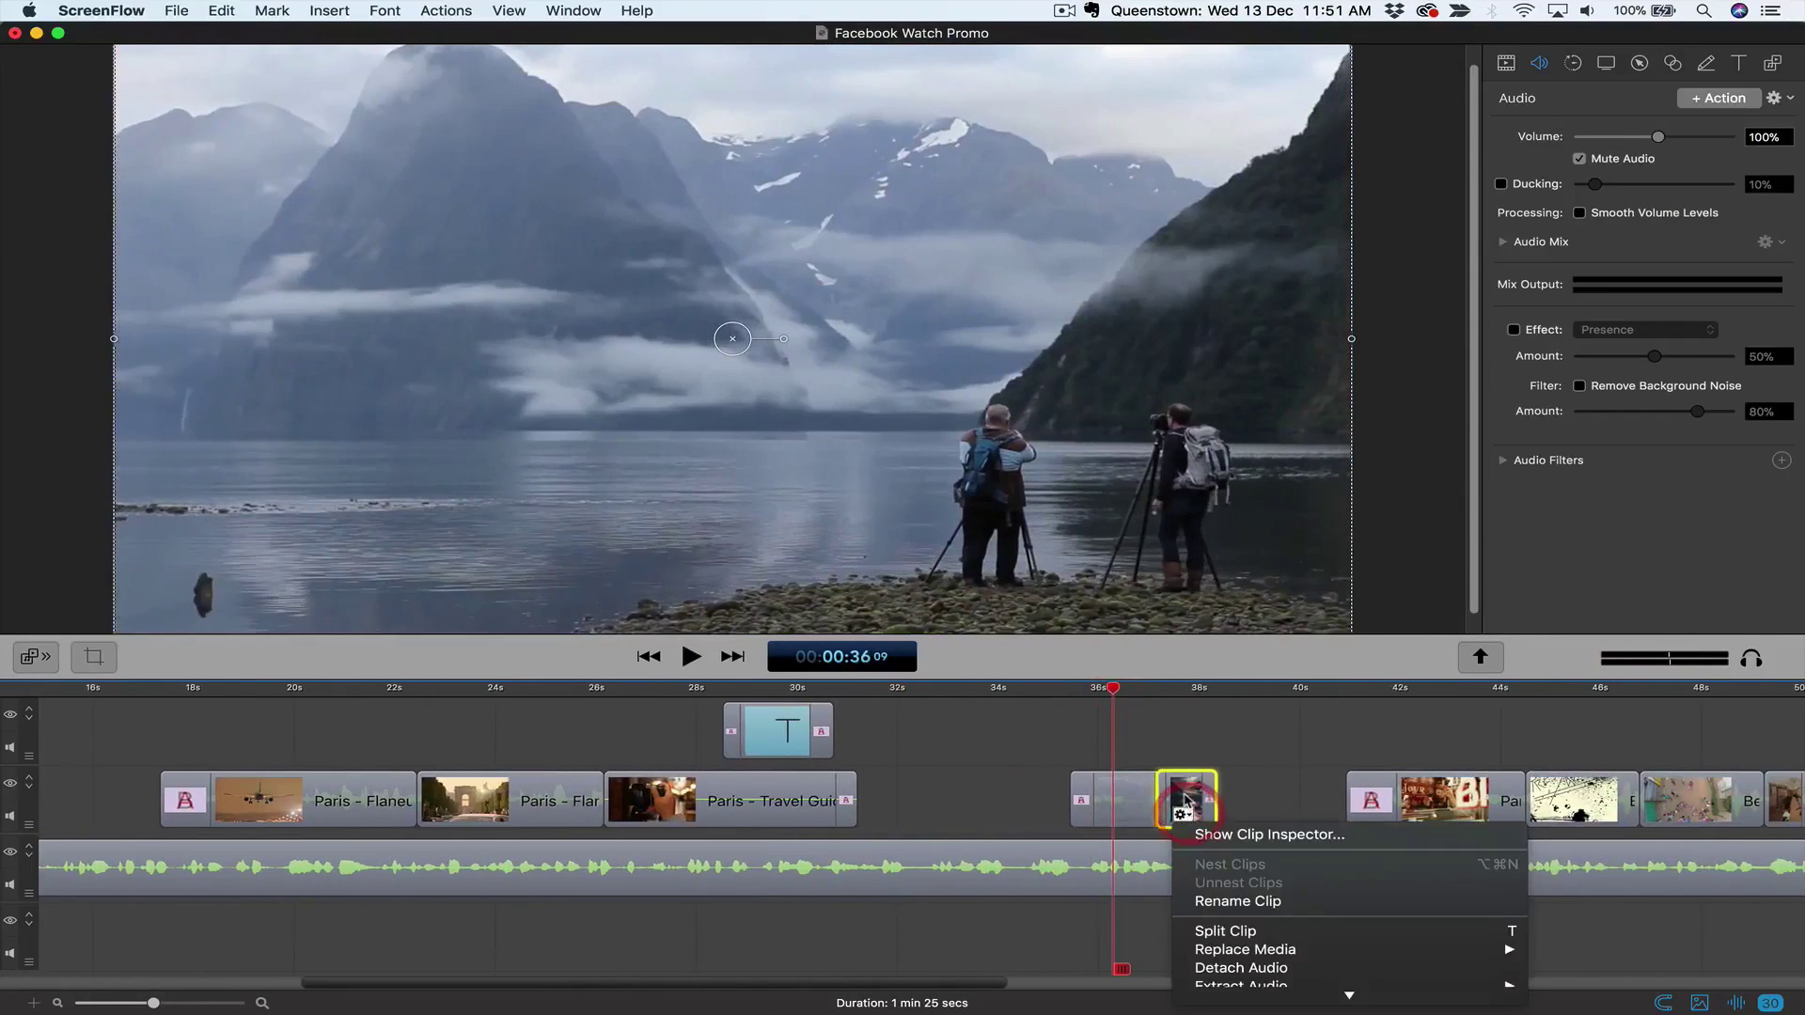
pyautogui.click(203, 1003)
pyautogui.click(203, 1003)
pyautogui.moveTo(203, 1004); pyautogui.dragTo(208, 1005)
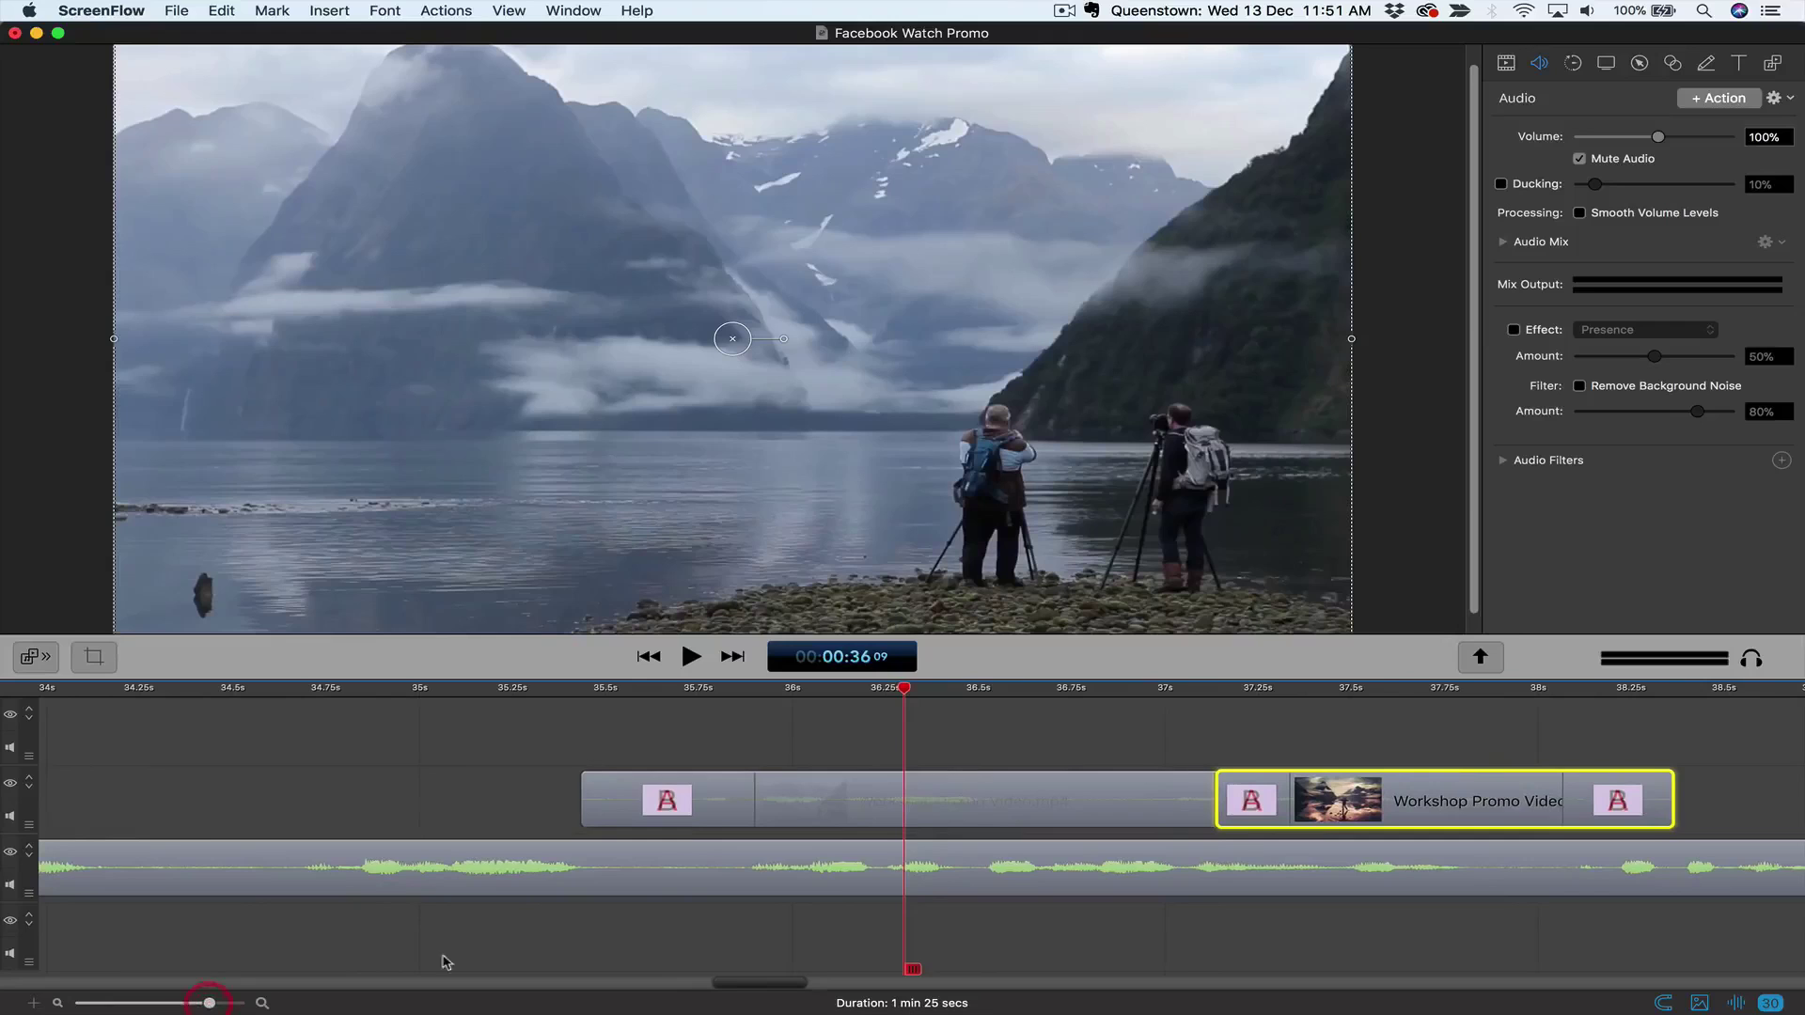
pyautogui.hscroll(5, 1140, 865)
pyautogui.click(719, 700)
pyautogui.moveTo(896, 813)
pyautogui.mouseDown()
pyautogui.moveTo(1020, 800)
pyautogui.moveTo(879, 805)
pyautogui.mouseUp()
pyautogui.click(717, 693)
pyautogui.moveTo(716, 693); pyautogui.dragTo(760, 693)
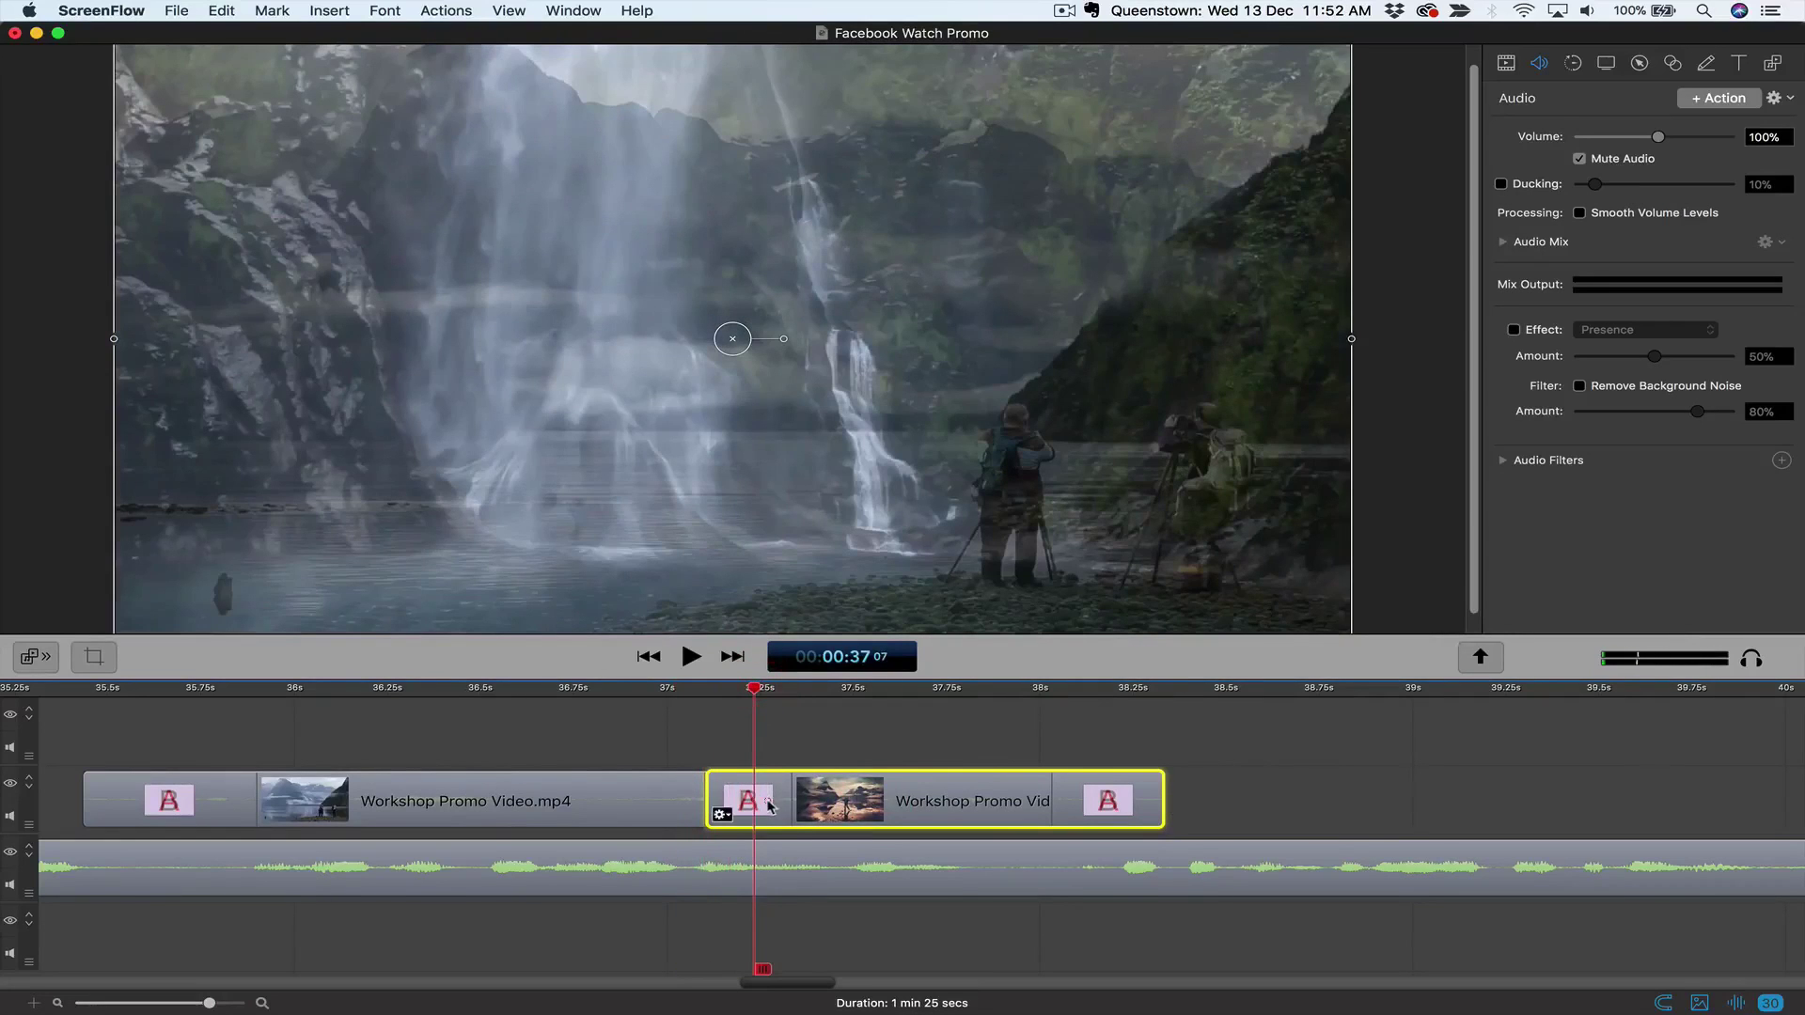
# Step: Try a different transition on the join, undo it, and overlap the second piece onto the first
pyautogui.rightClick(714, 802)
pyautogui.scroll(-5, 828, 996)
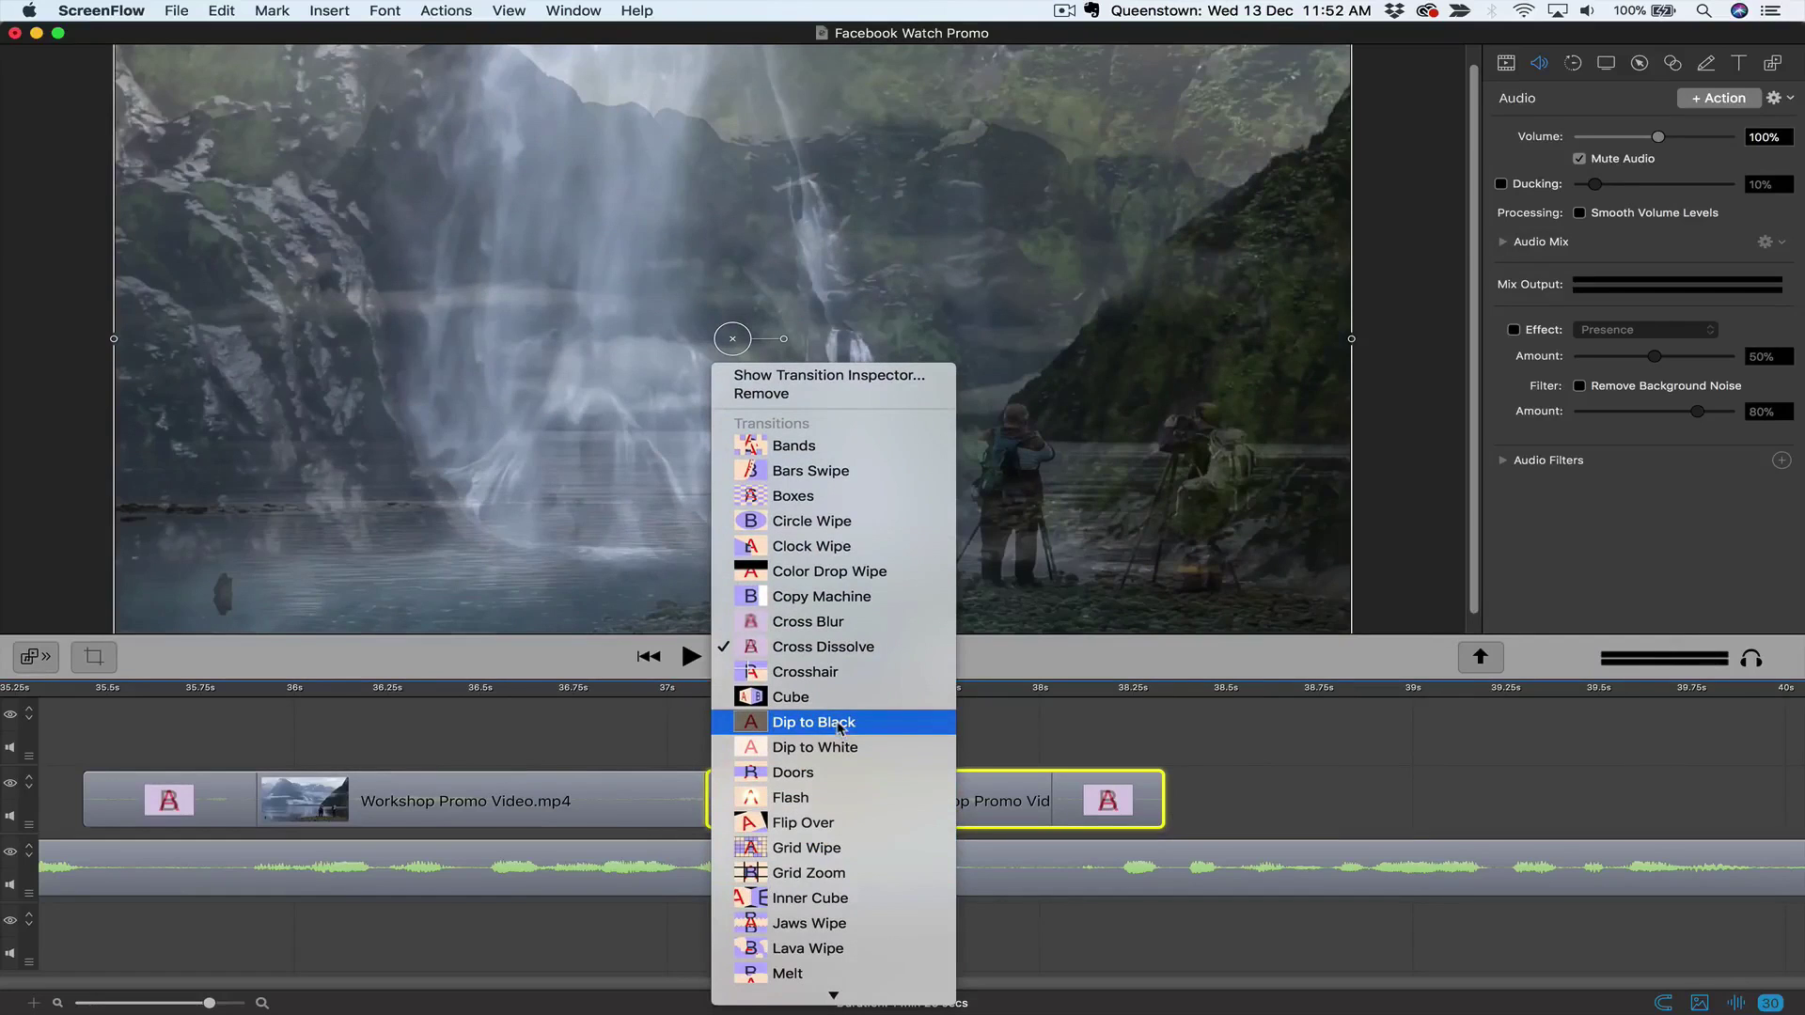
pyautogui.scroll(-5, 832, 846)
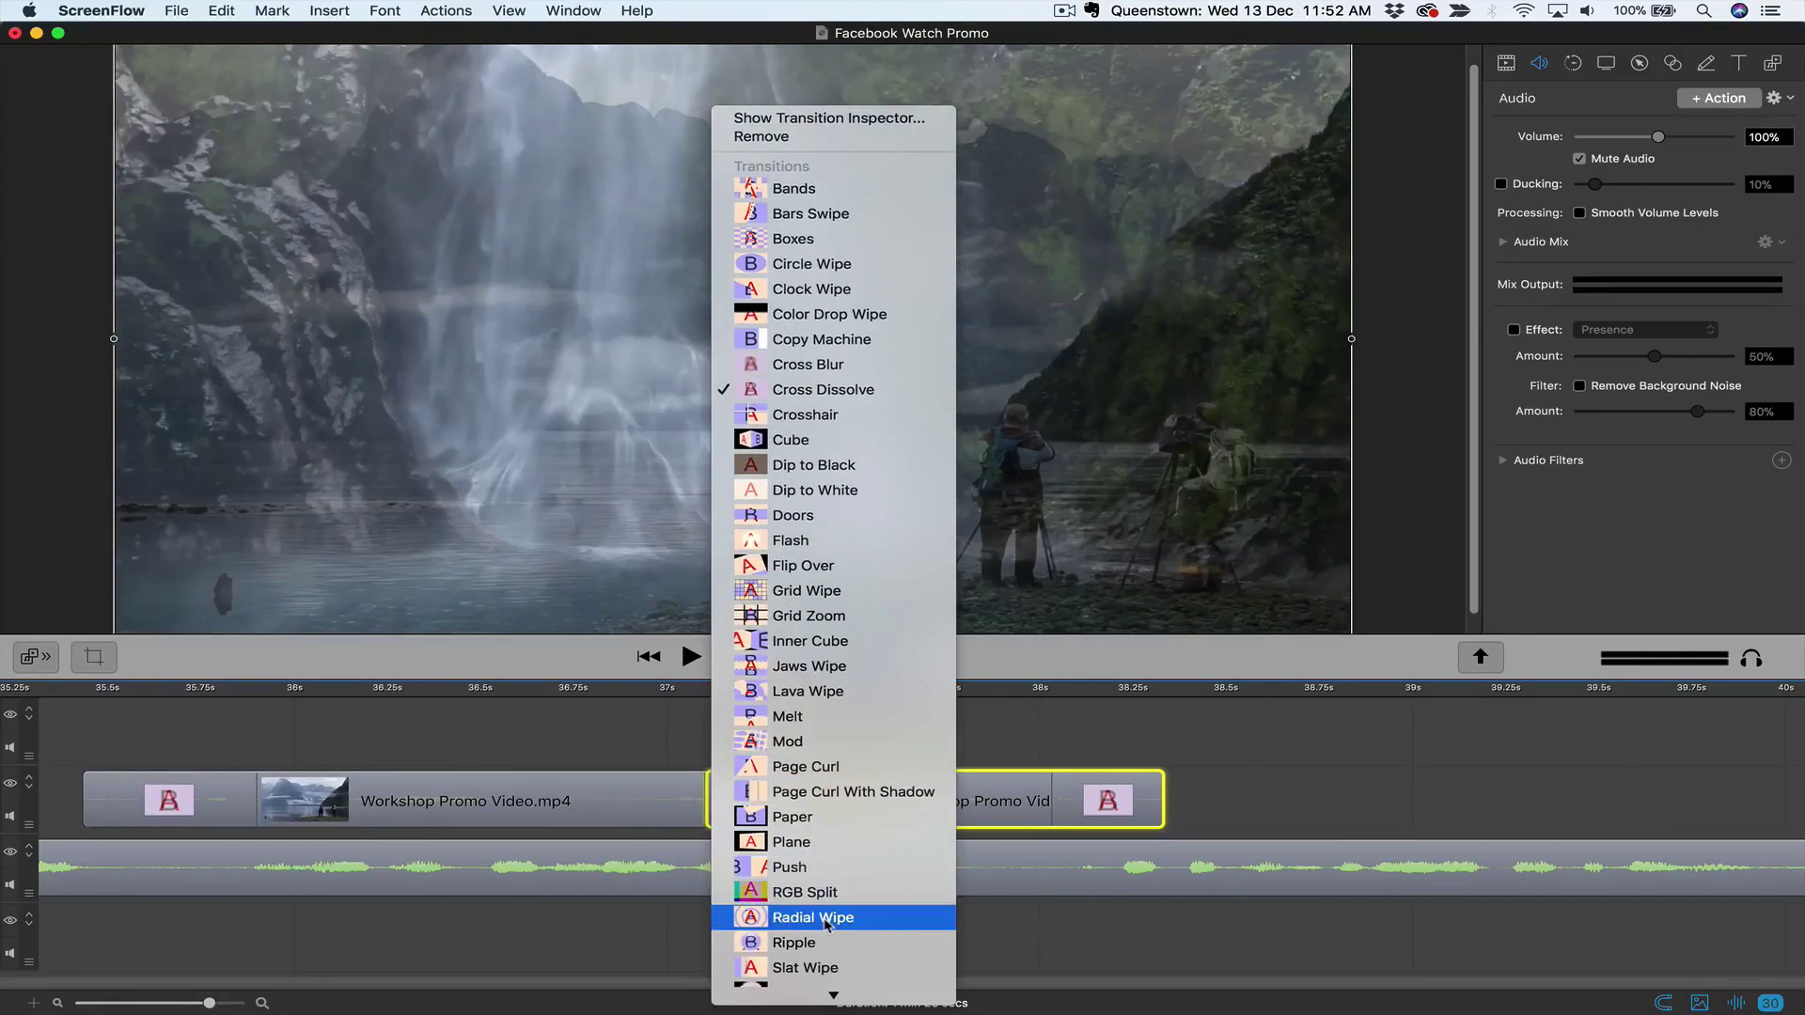
pyautogui.scroll(-1, 807, 773)
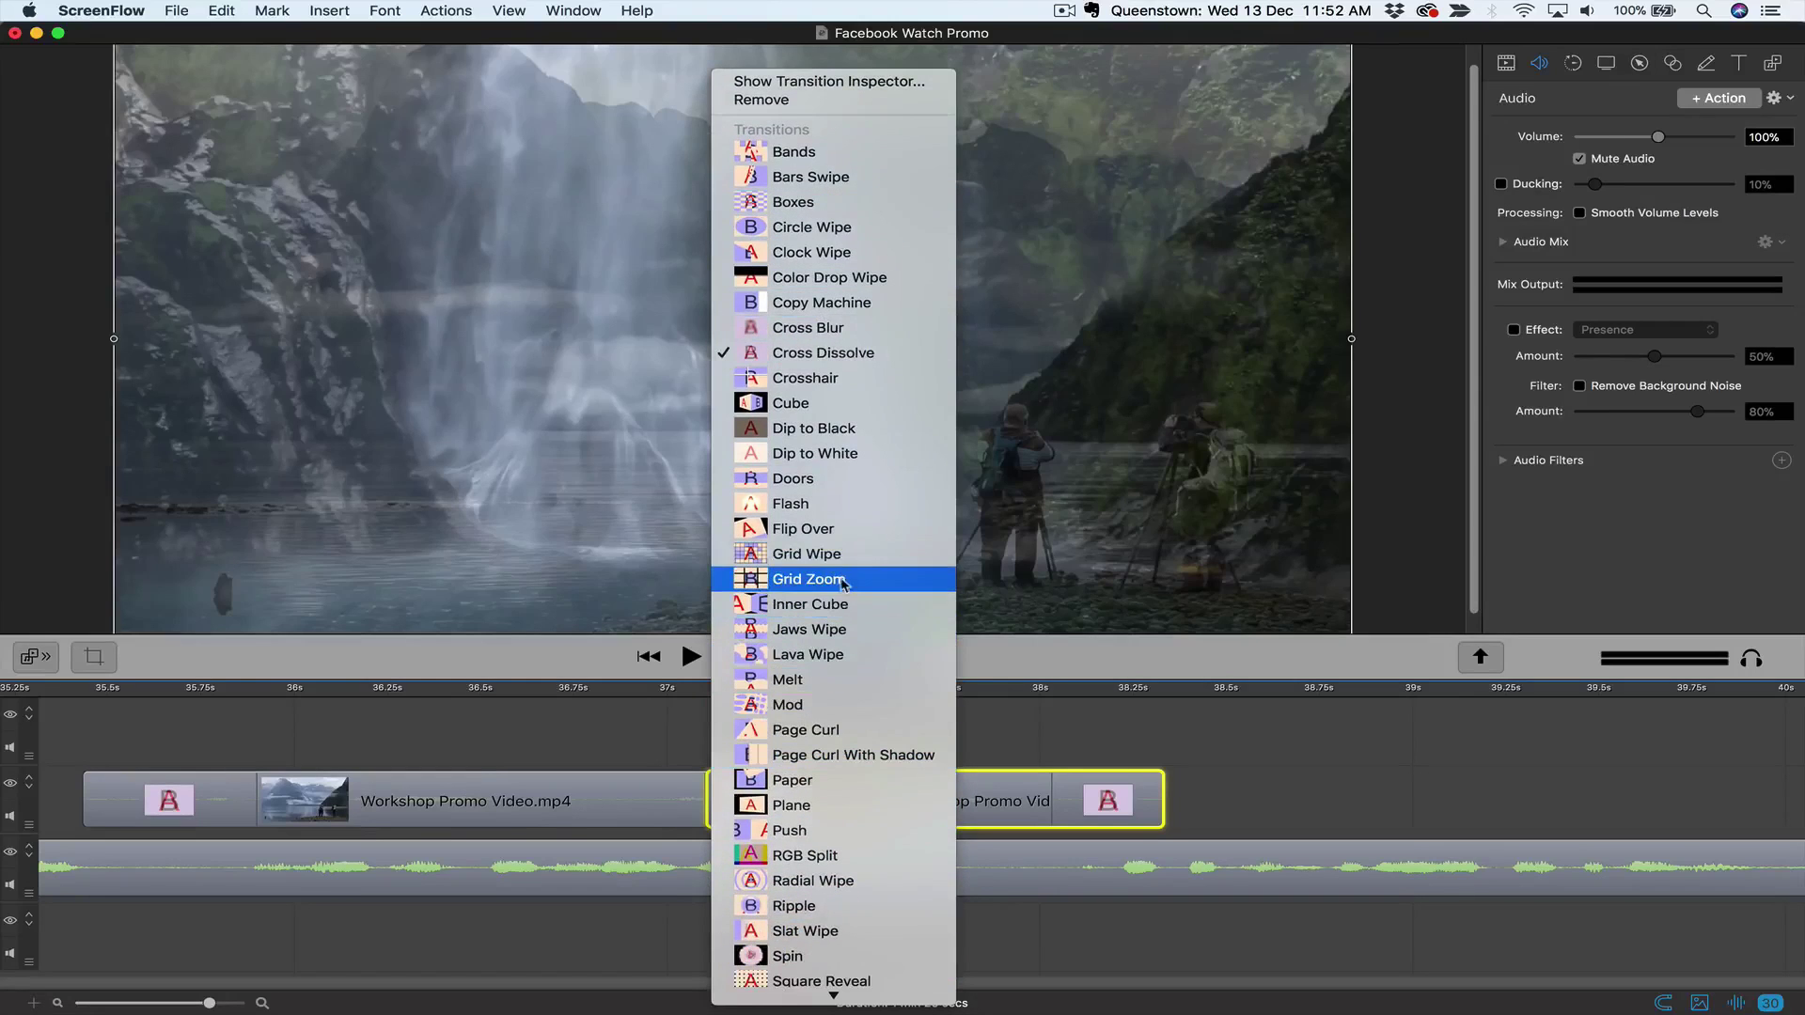
pyautogui.click(825, 510)
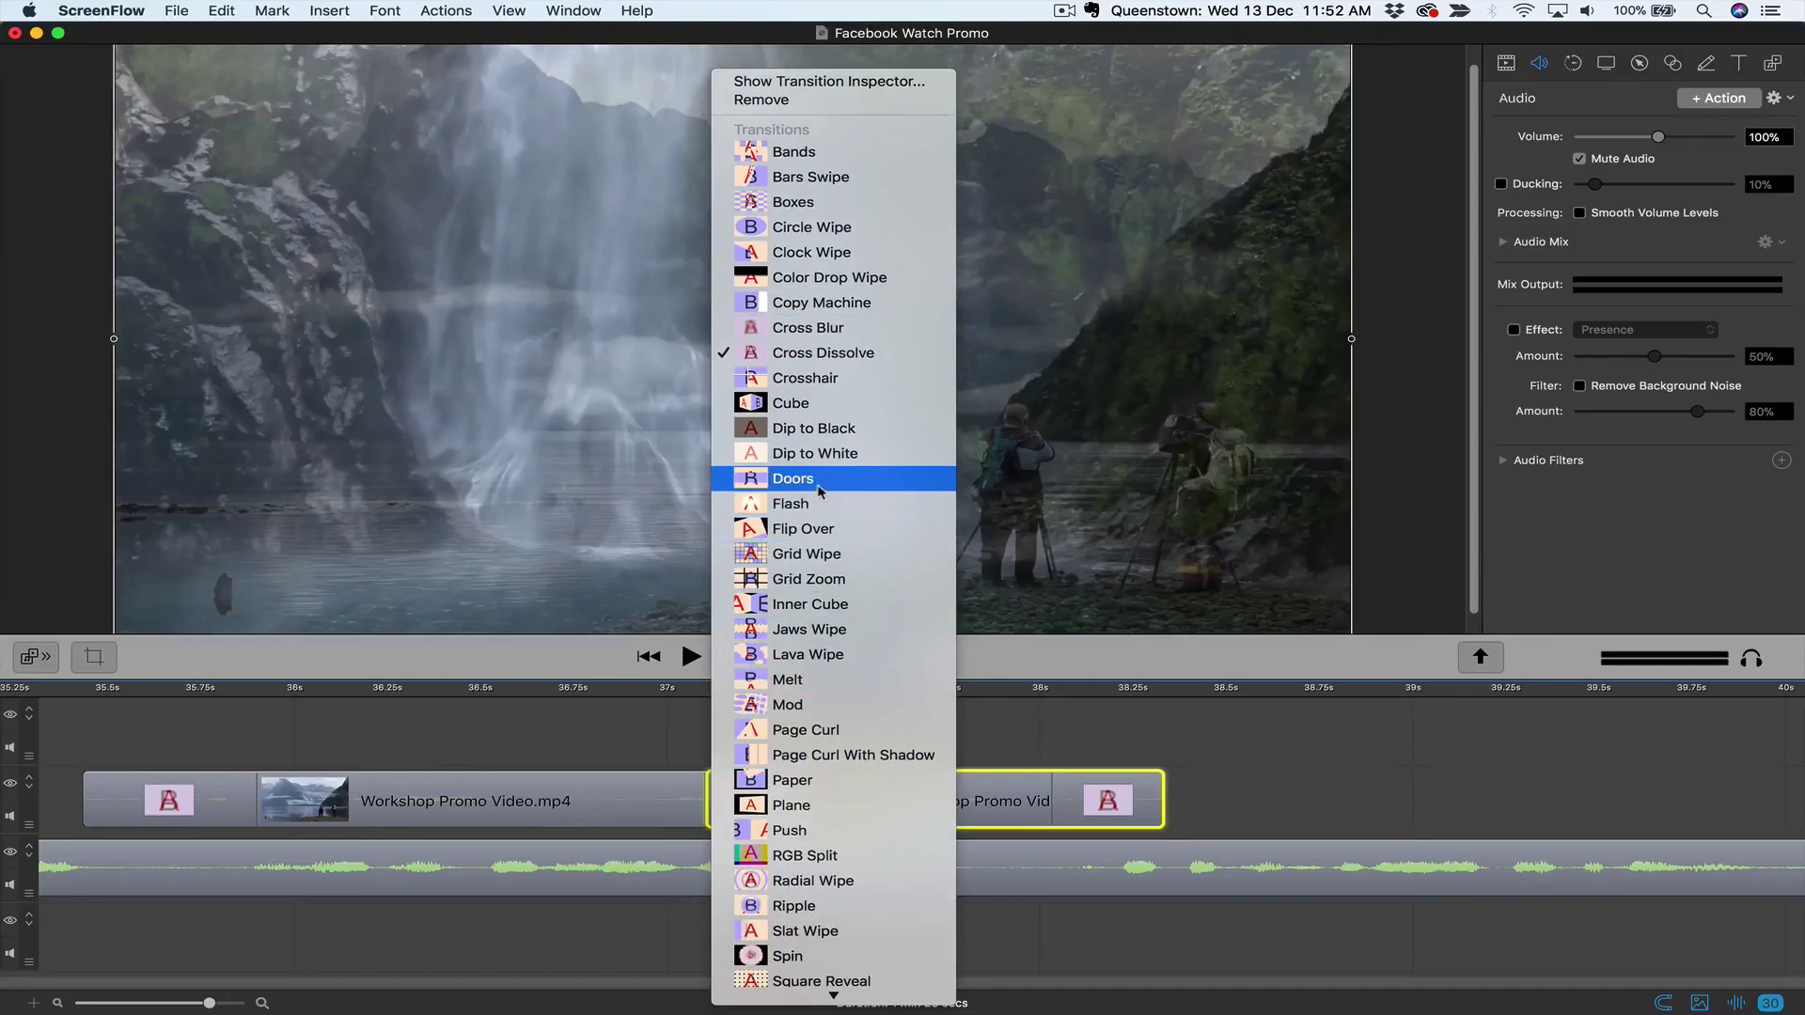
pyautogui.moveTo(749, 689); pyautogui.dragTo(693, 698)
pyautogui.press('space')
pyautogui.press('space')
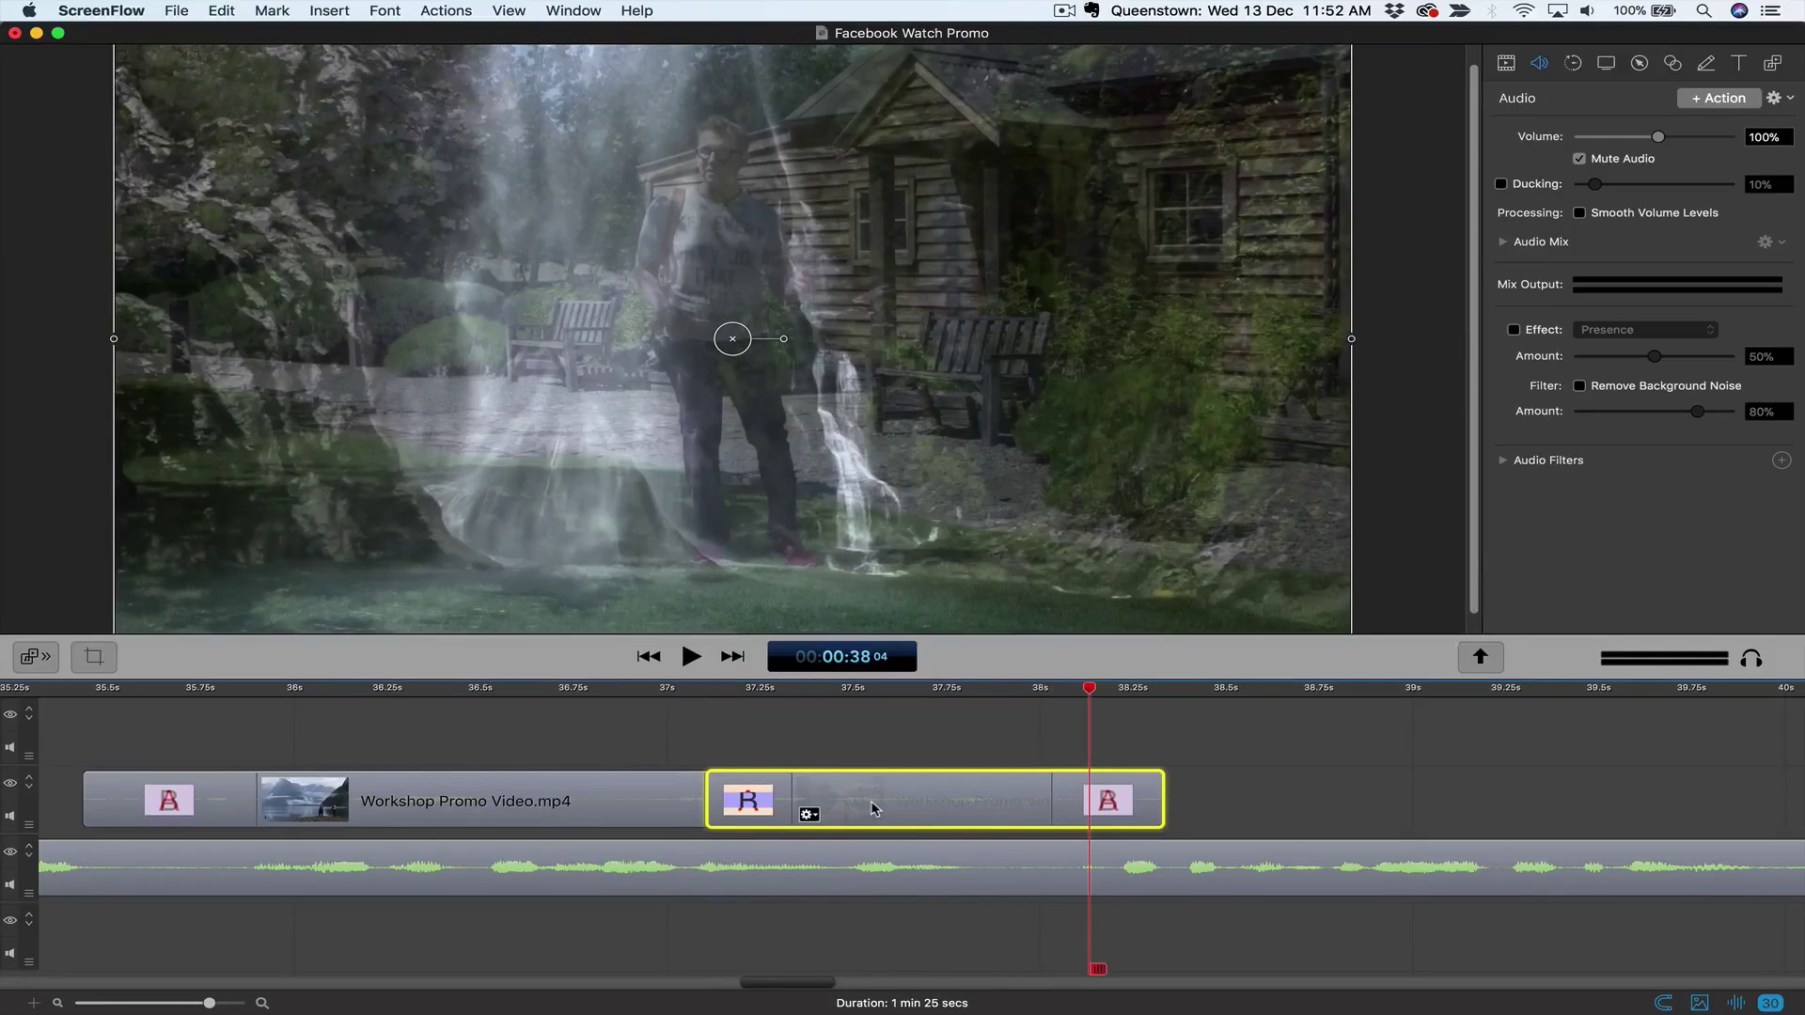
pyautogui.press('super+z')
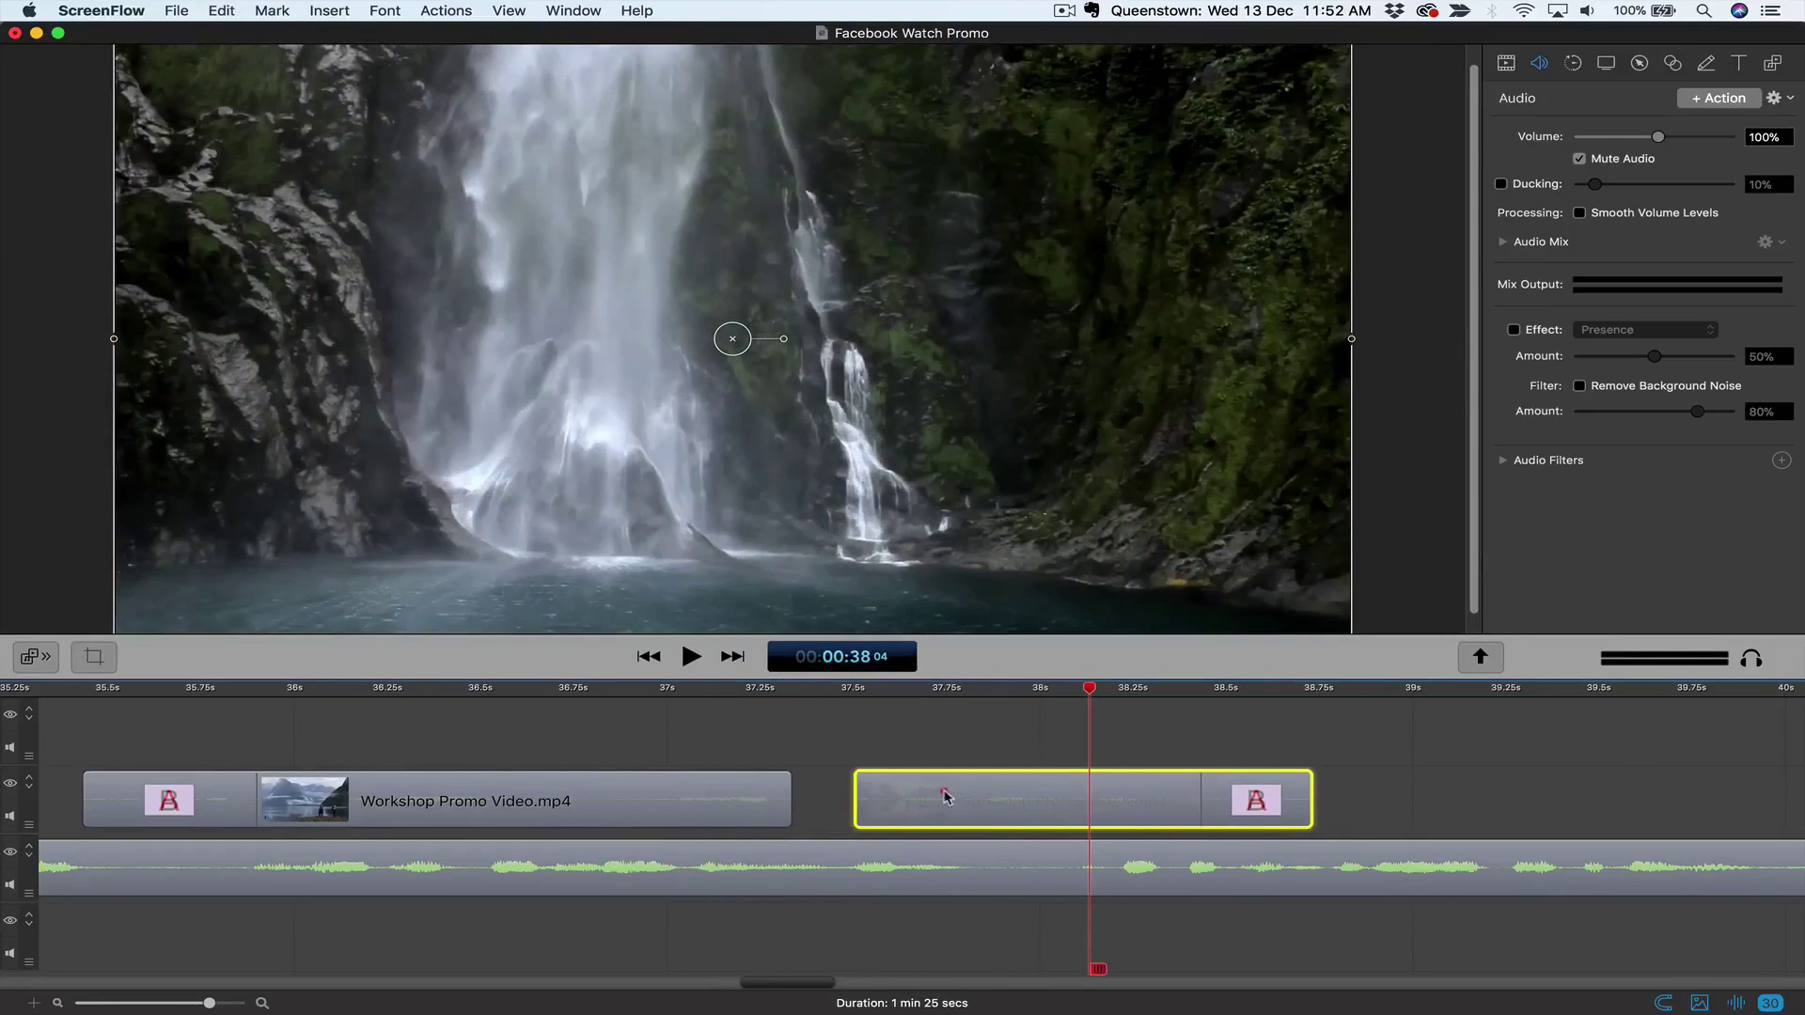
pyautogui.moveTo(945, 797); pyautogui.dragTo(811, 793)
pyautogui.moveTo(209, 1003); pyautogui.dragTo(170, 1004)
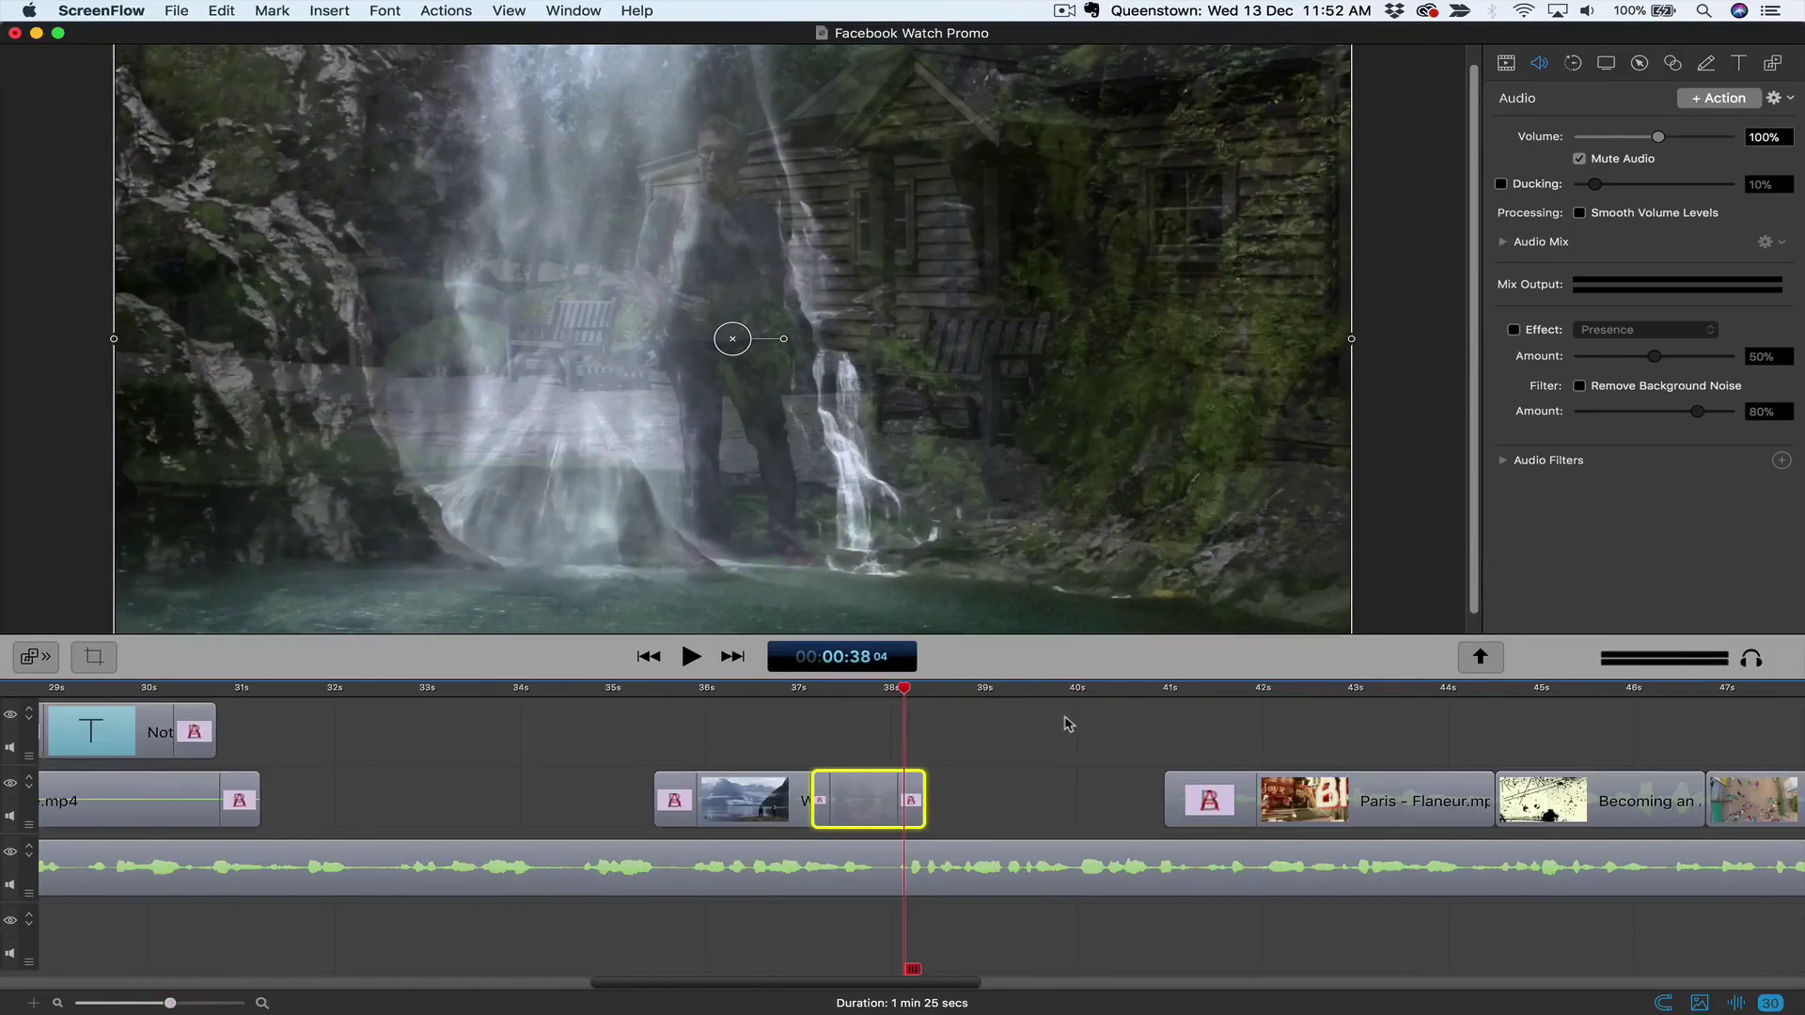
# Step: Play from about 41 seconds and zoom out to show the whole timeline
pyautogui.click(1166, 688)
pyautogui.press('space')
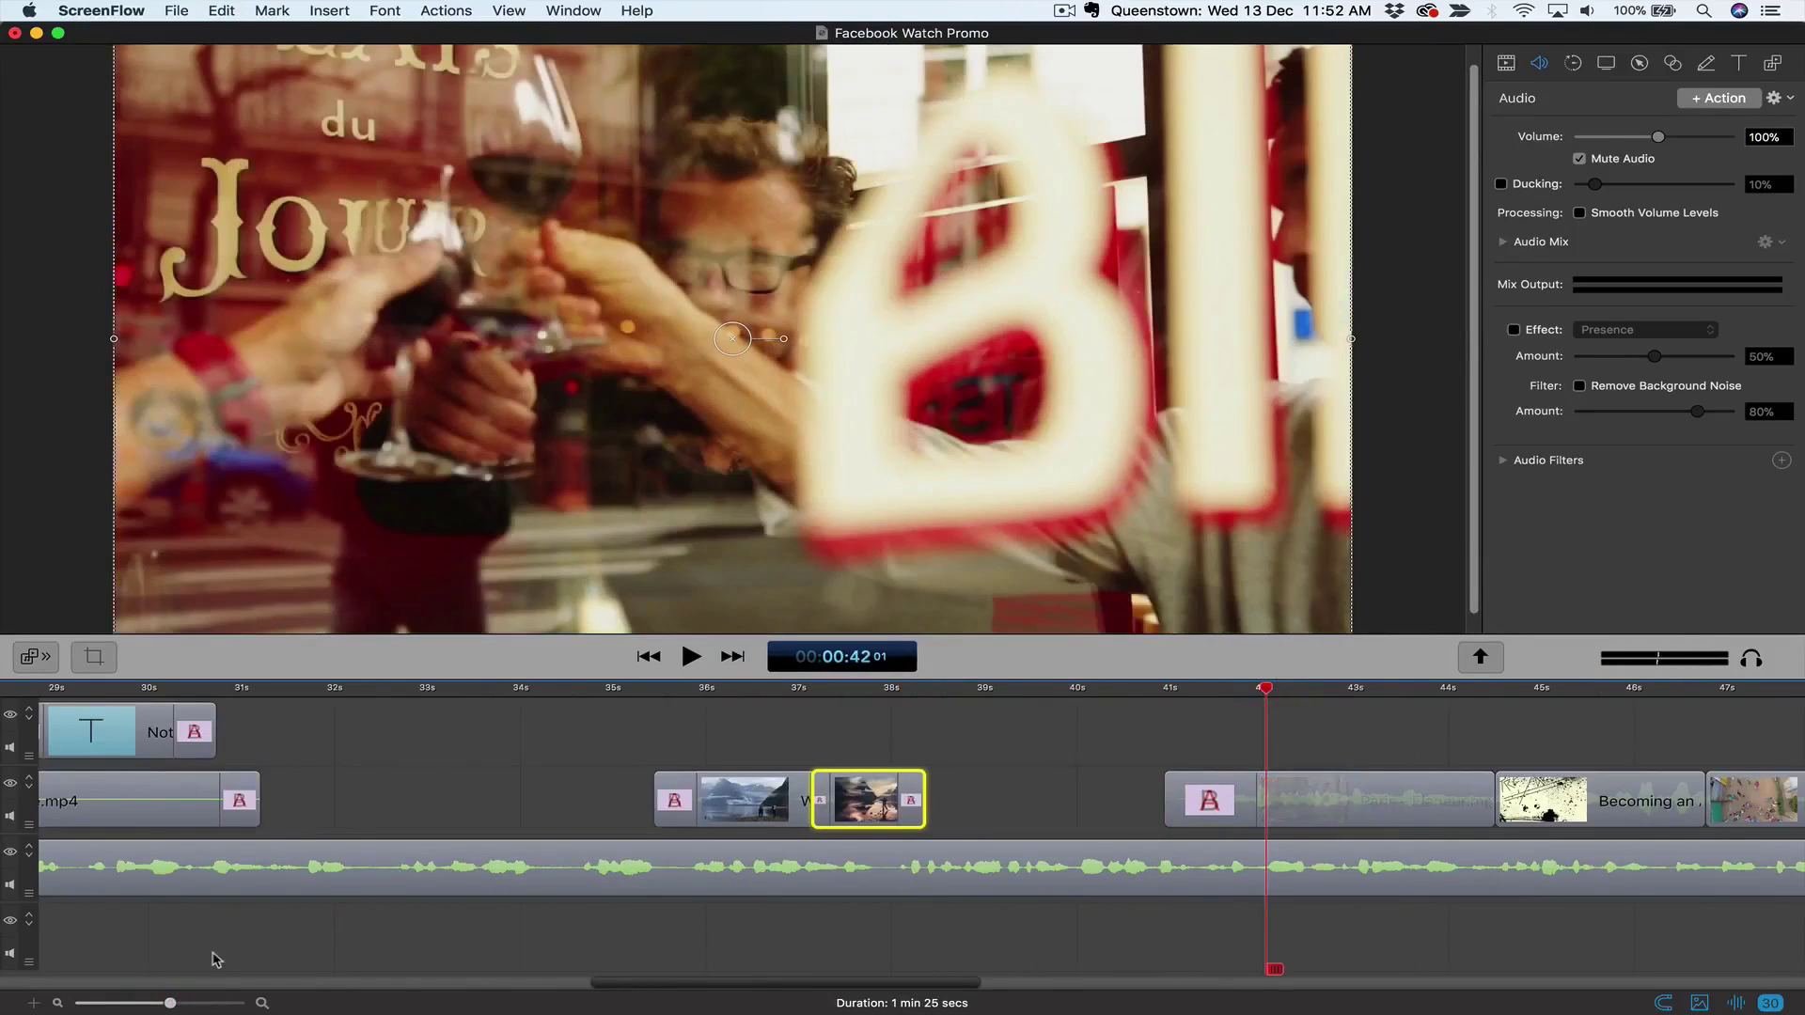
pyautogui.moveTo(170, 1003); pyautogui.dragTo(126, 1004)
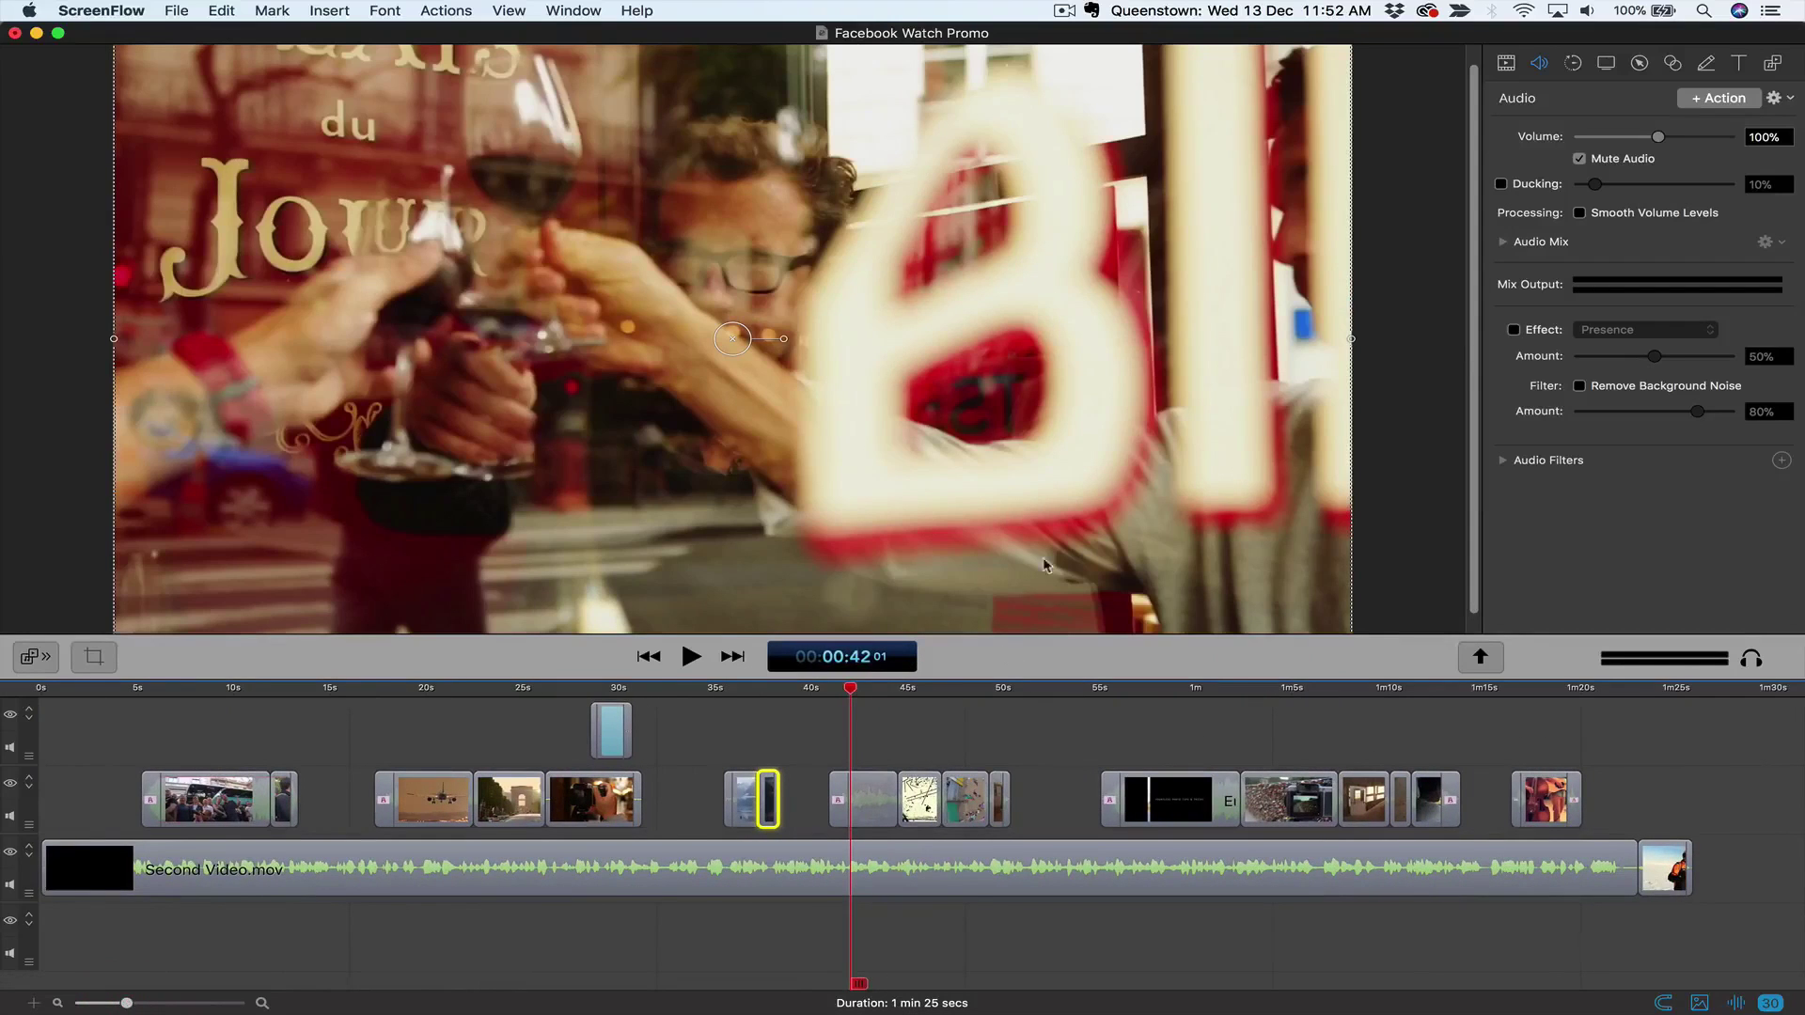
# Step: Browse the project's clips in the Media Library and scrub the later part of the timeline
pyautogui.moveTo(450, 983)
pyautogui.click(1771, 66)
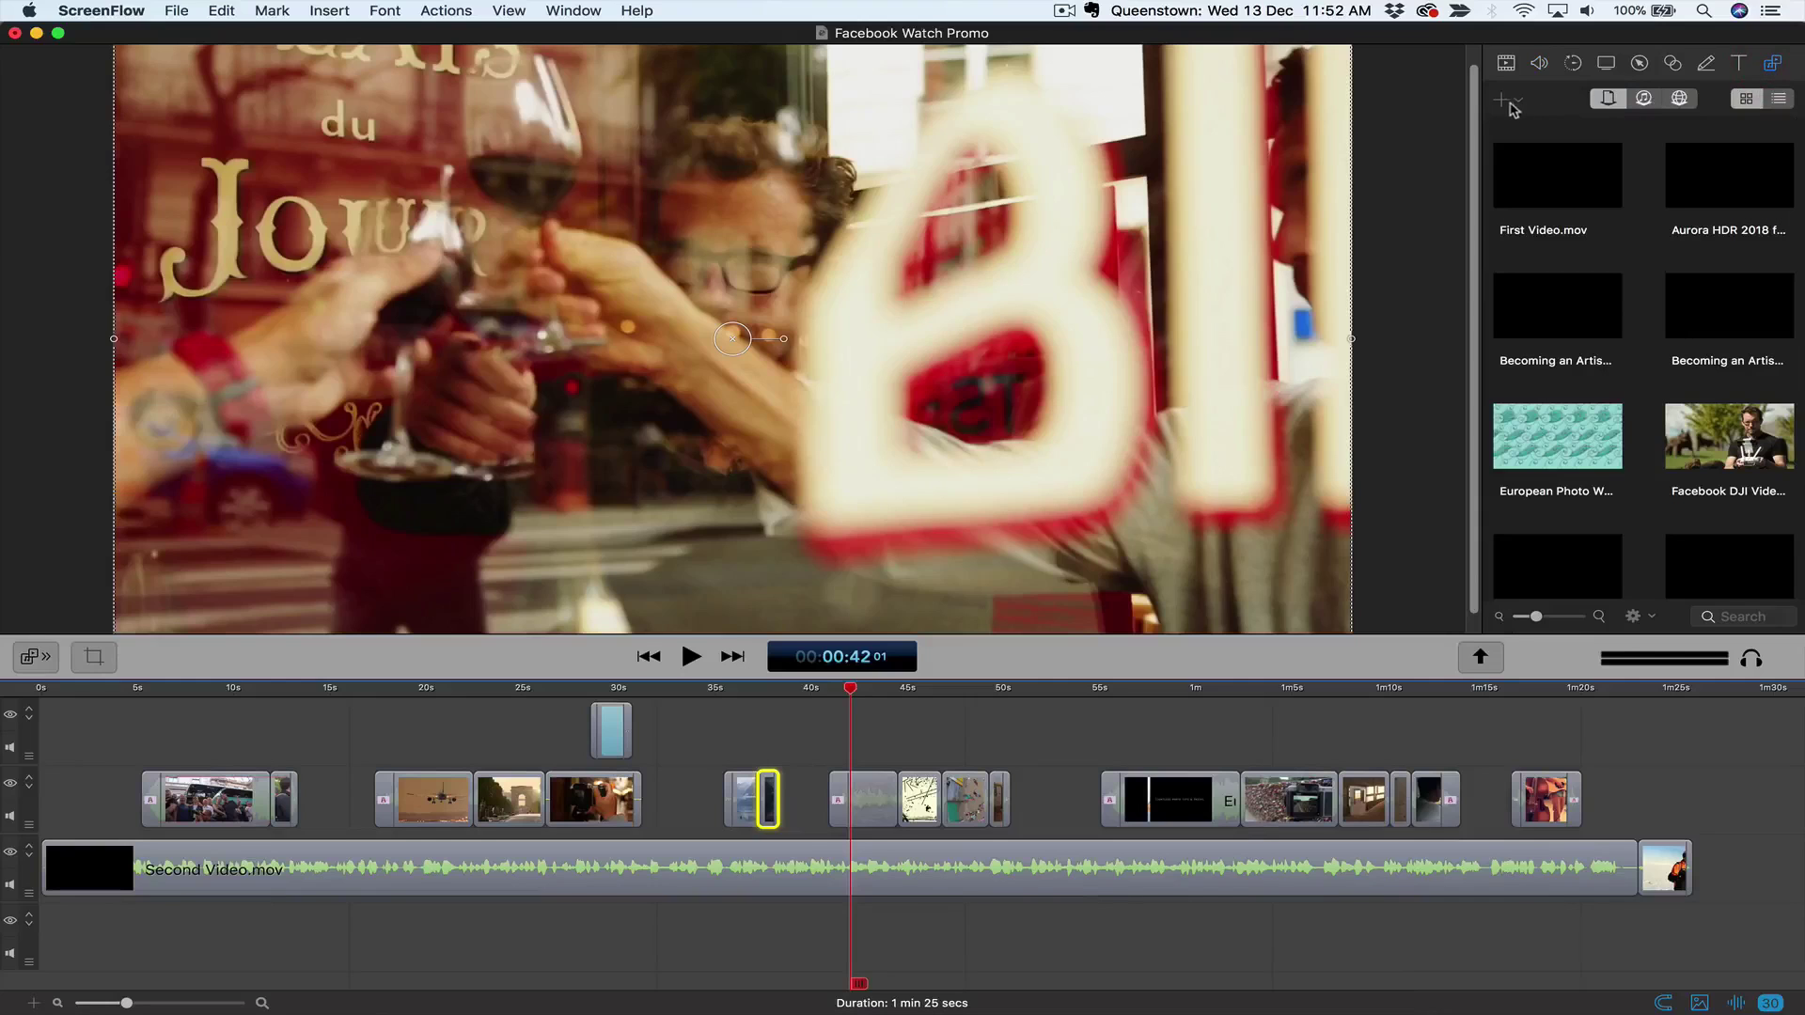
pyautogui.scroll(-8, 1589, 395)
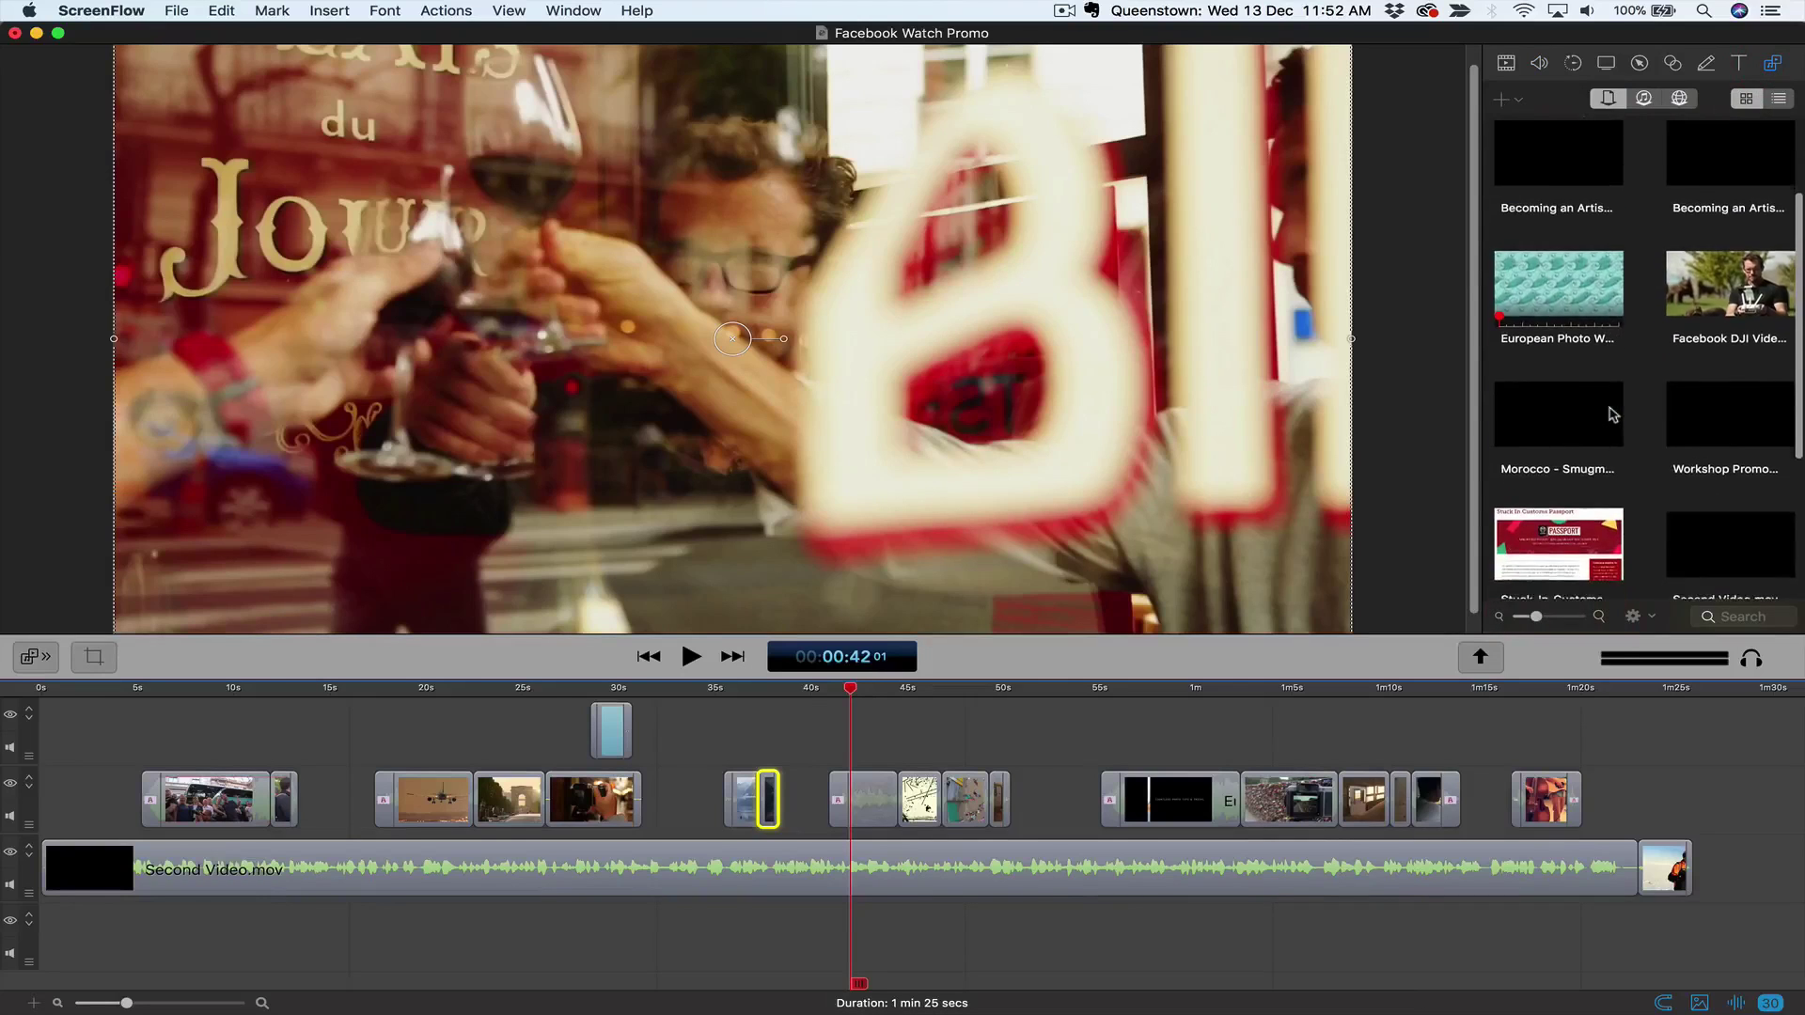
pyautogui.scroll(5, 1579, 427)
pyautogui.scroll(-4, 1589, 447)
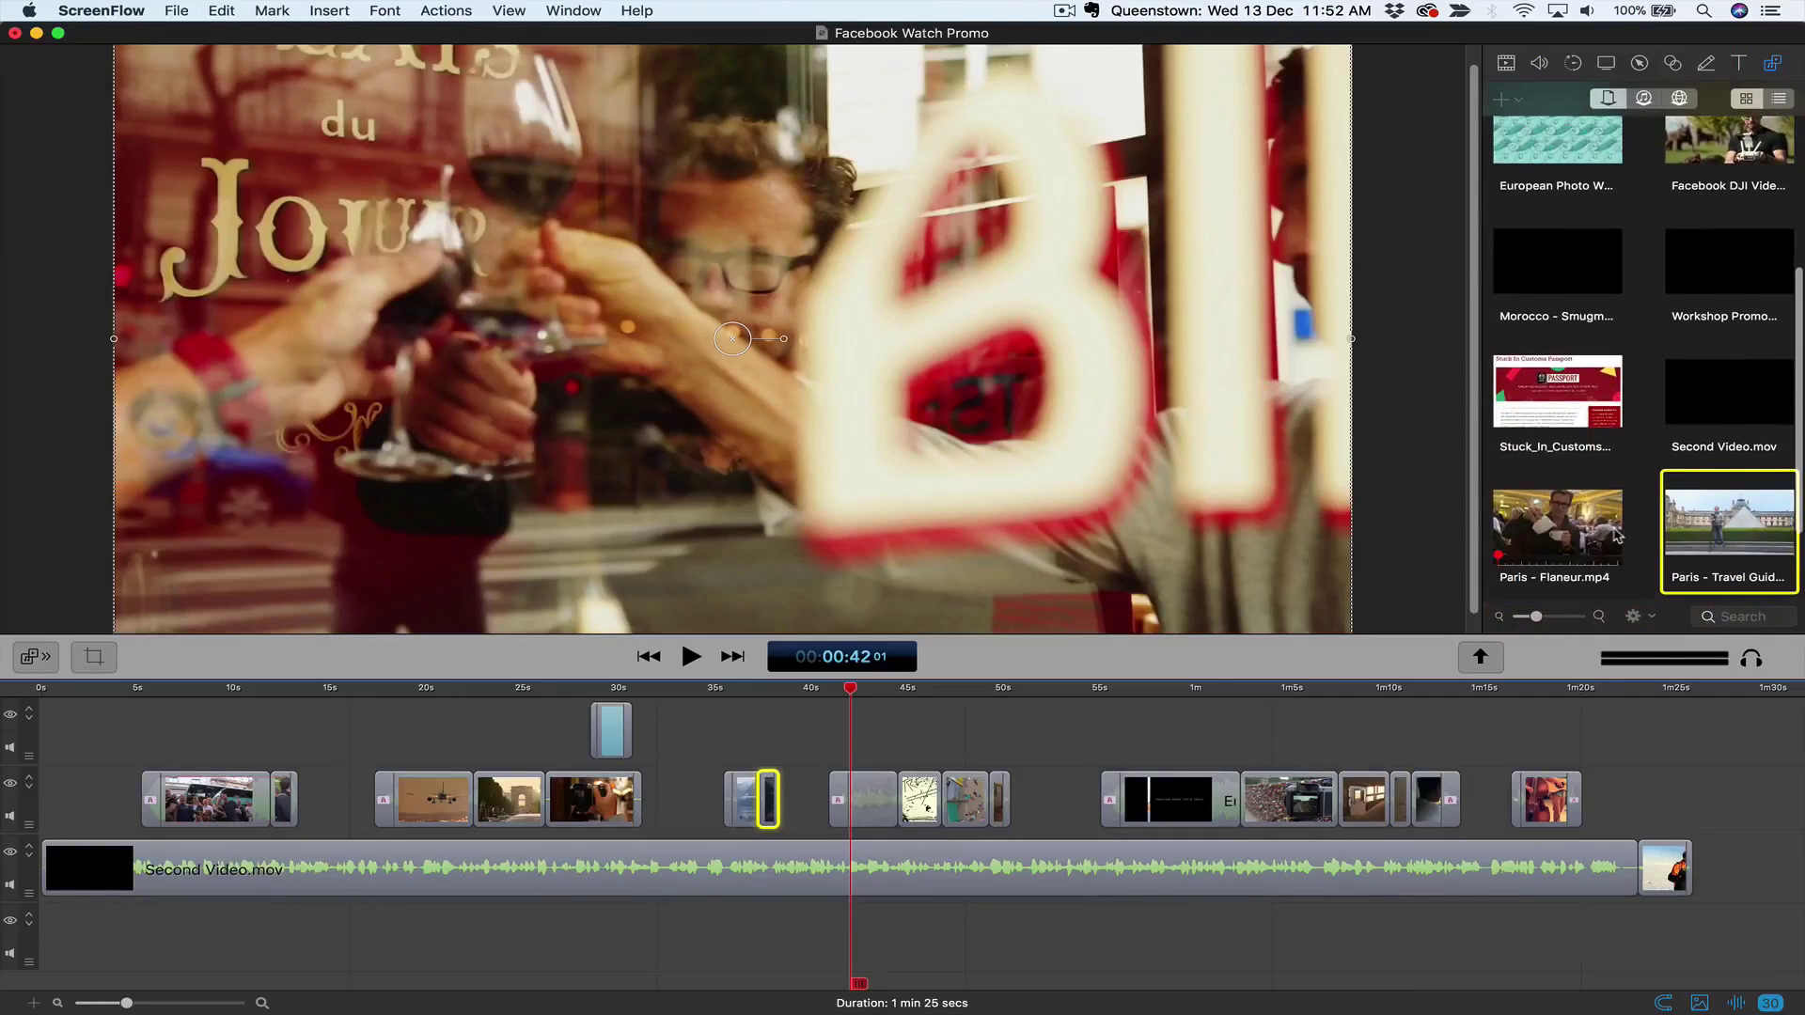
pyautogui.scroll(-3, 1617, 534)
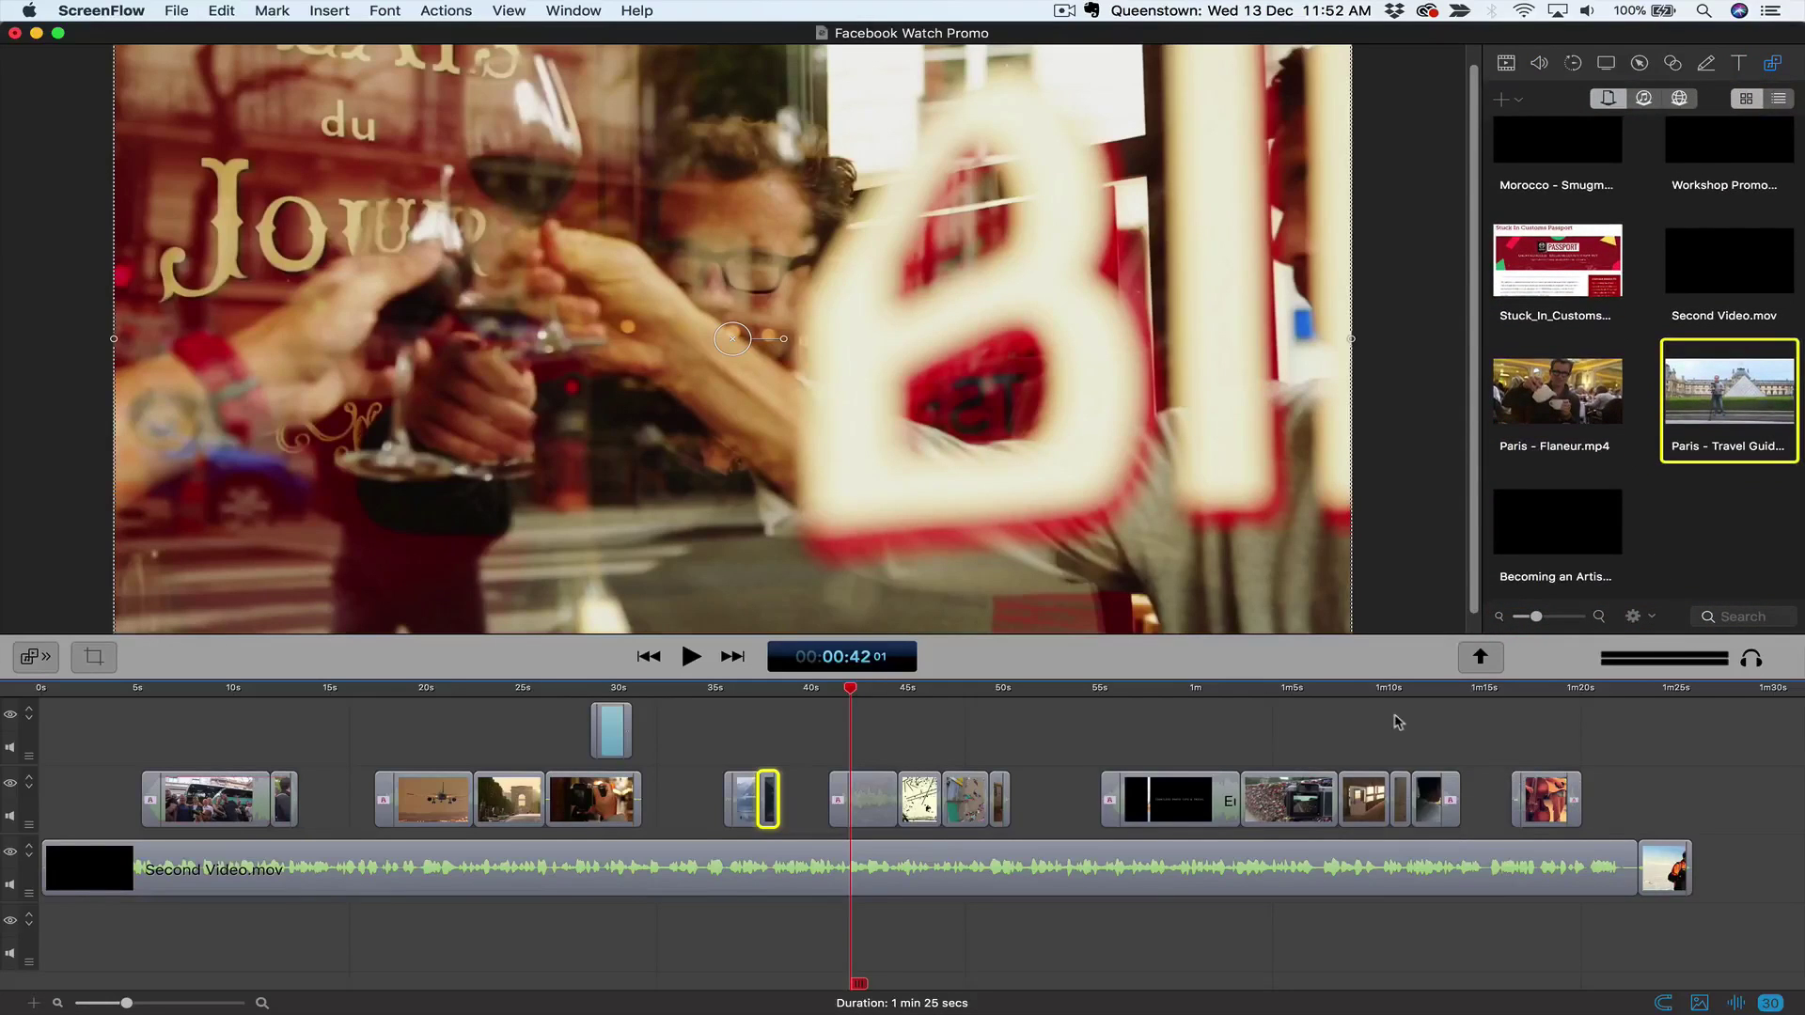
pyautogui.moveTo(1378, 695); pyautogui.dragTo(1659, 683)
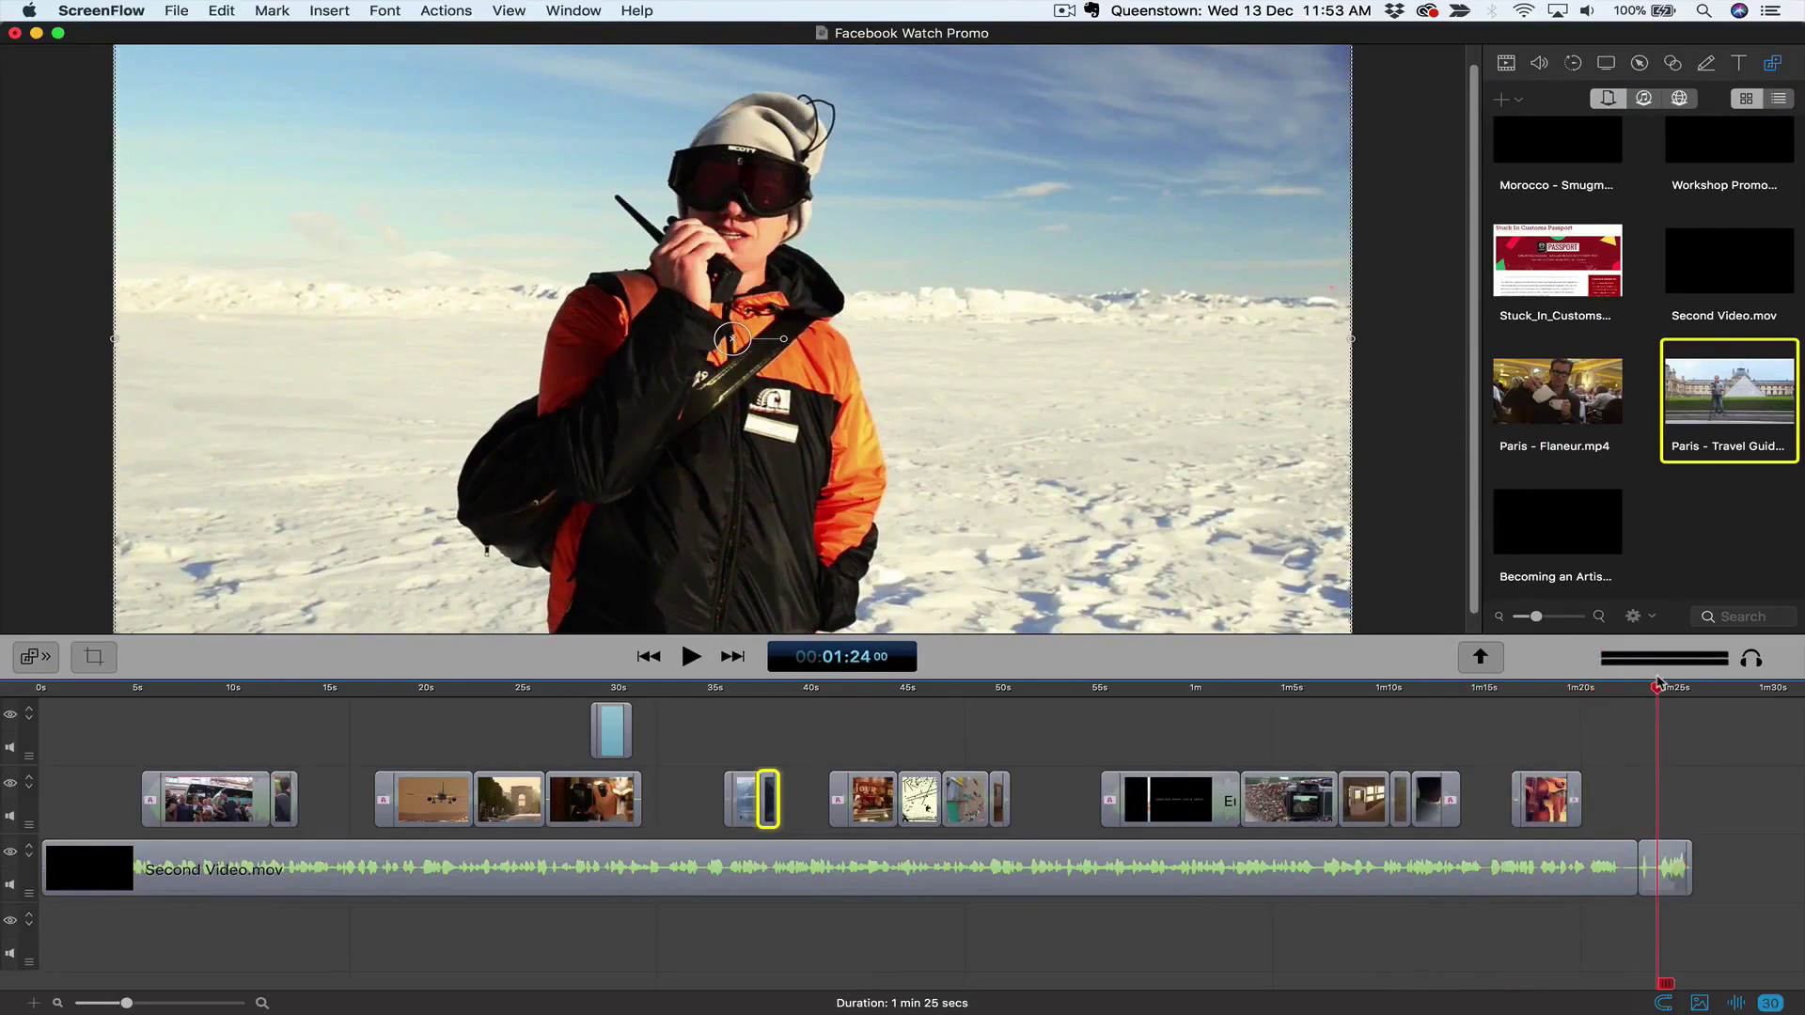